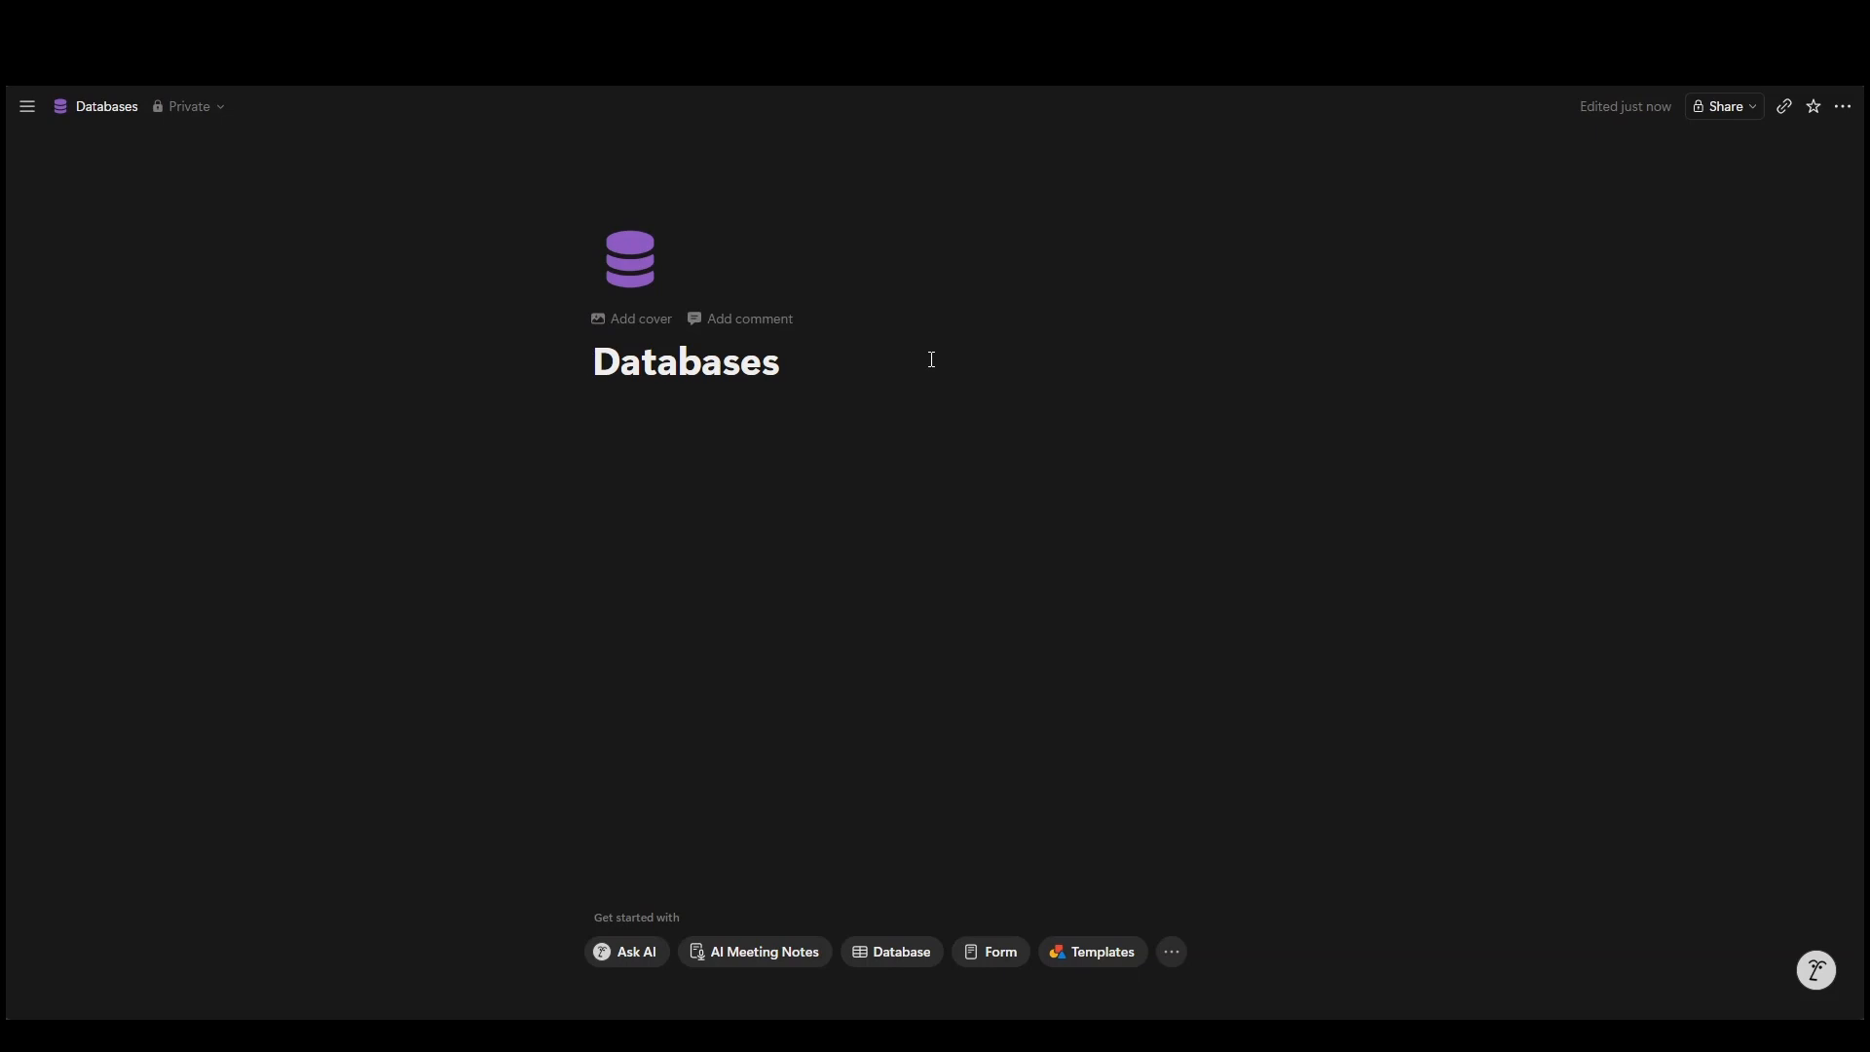
Step: Open the block list in the Databases page body and look through the basic, media and database block types
{"action": "left_click", "coordinate": [669, 421]}
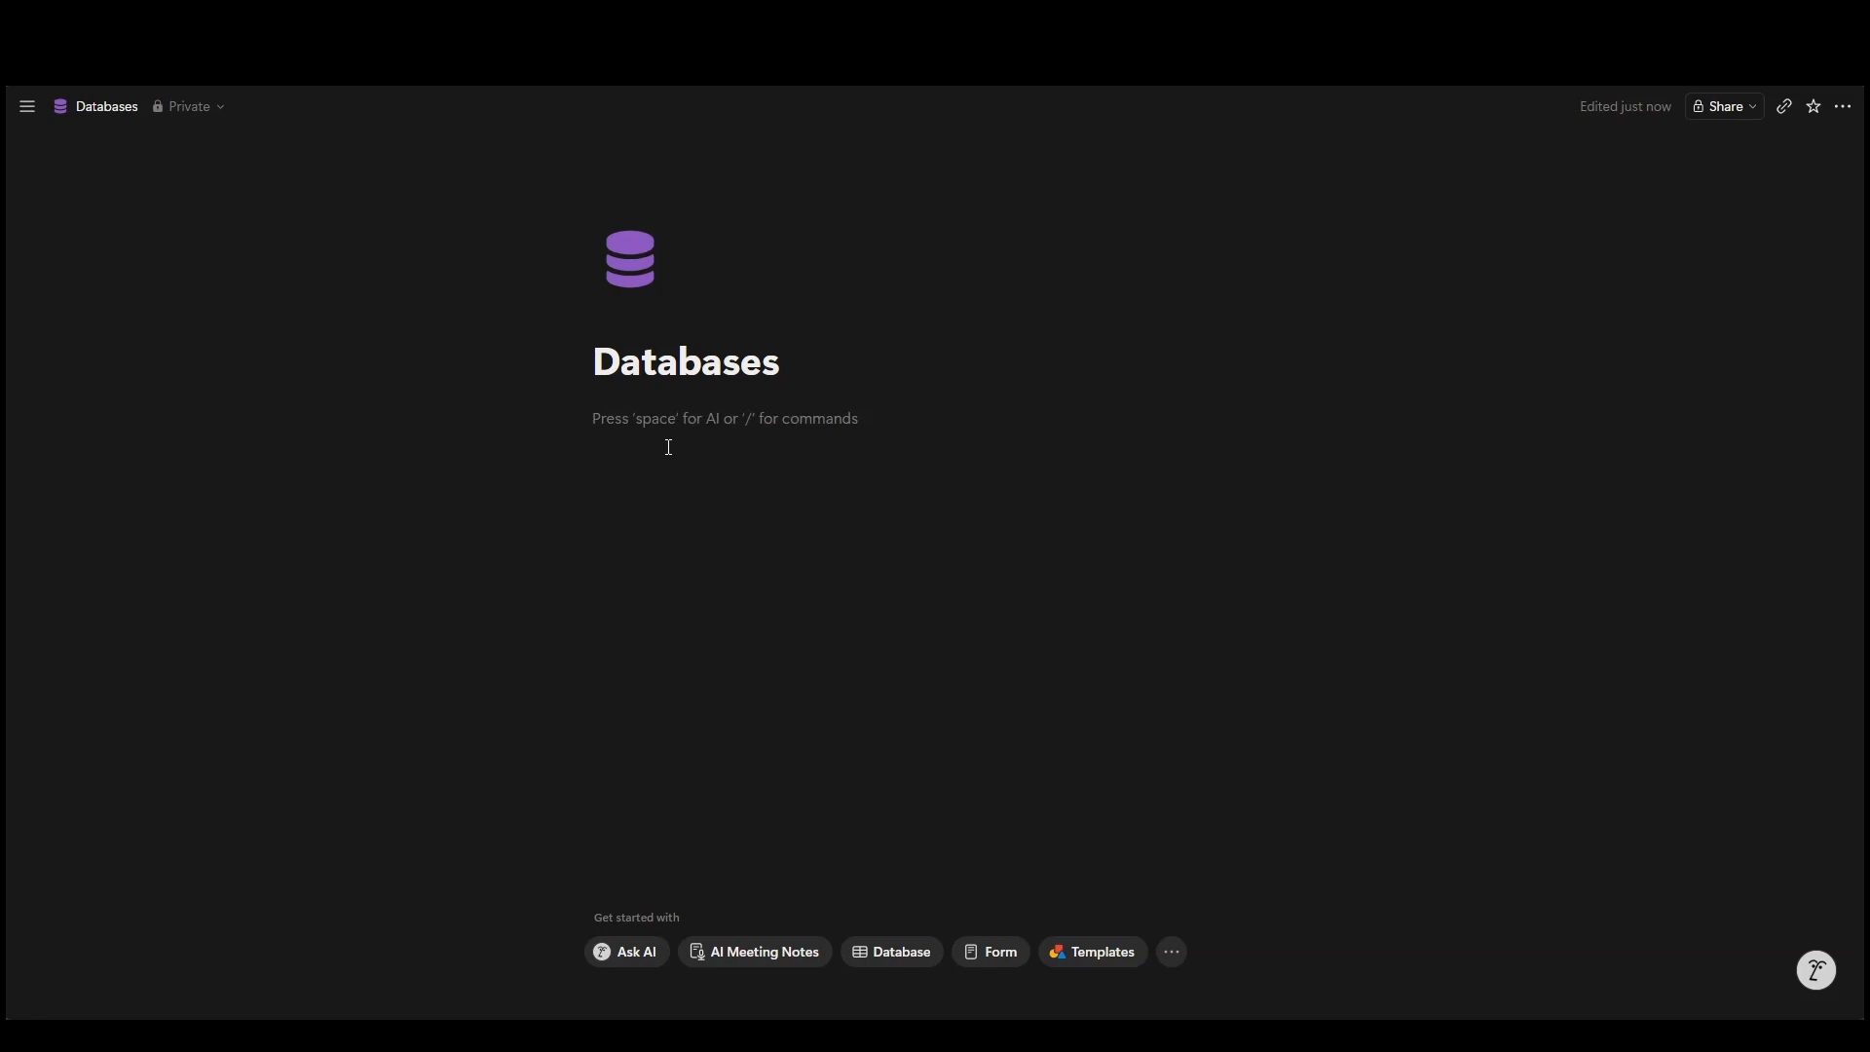
{"action": "type", "text": "/"}
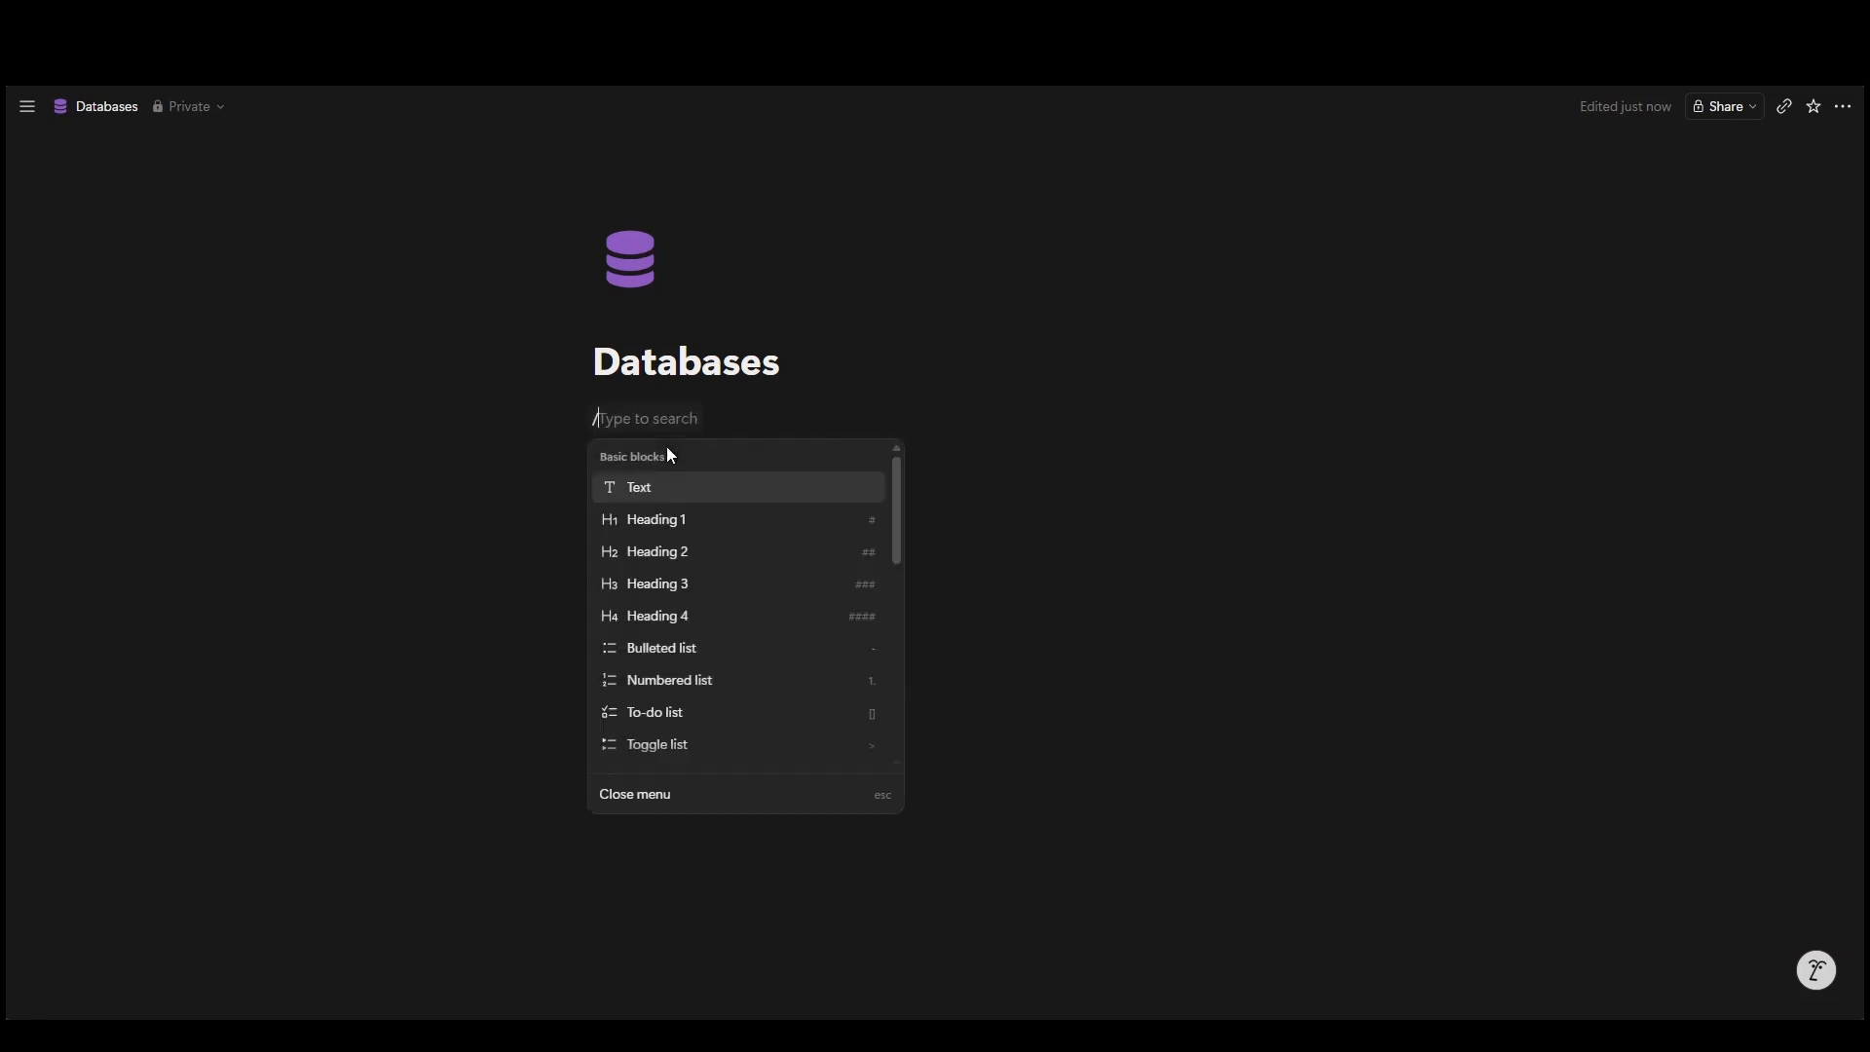
{"action": "scroll", "coordinate": [684, 595], "scroll_direction": "down", "scroll_amount": 3}
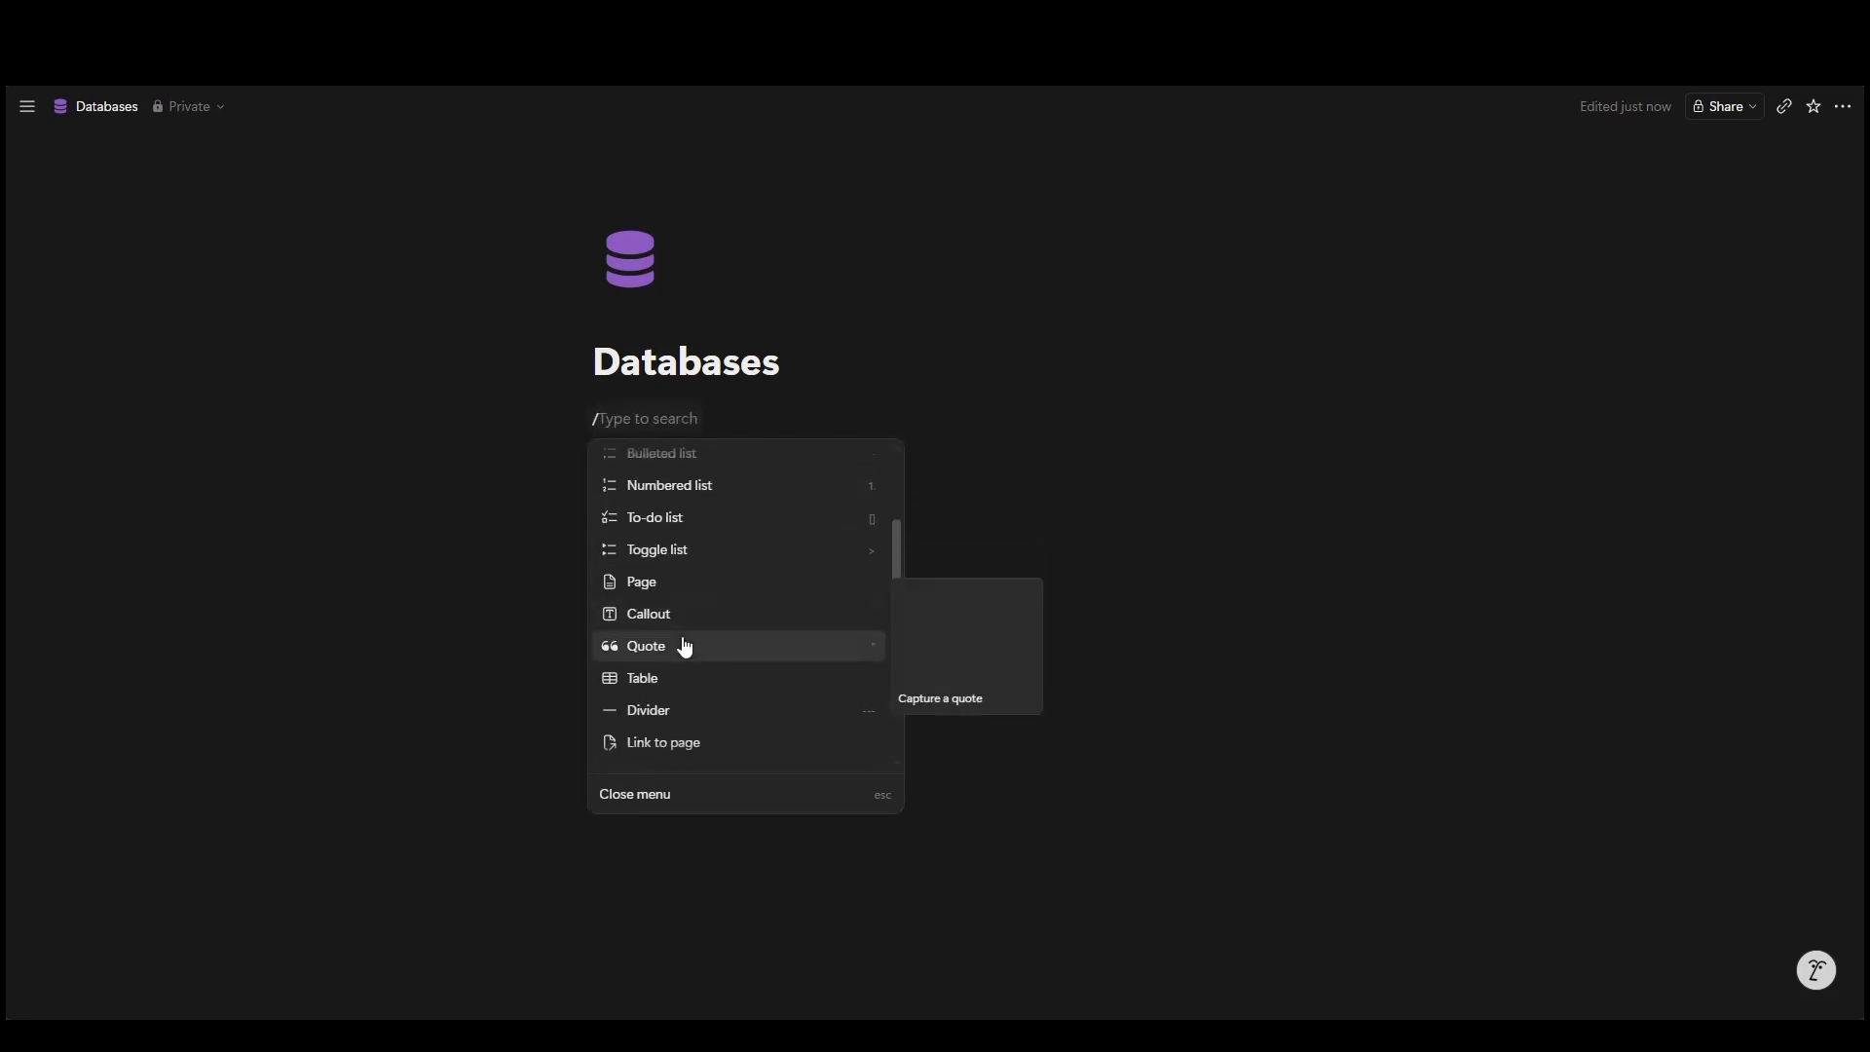
{"action": "scroll", "coordinate": [711, 666], "scroll_direction": "up", "scroll_amount": 2}
{"action": "scroll", "coordinate": [721, 628], "scroll_direction": "down", "scroll_amount": 5}
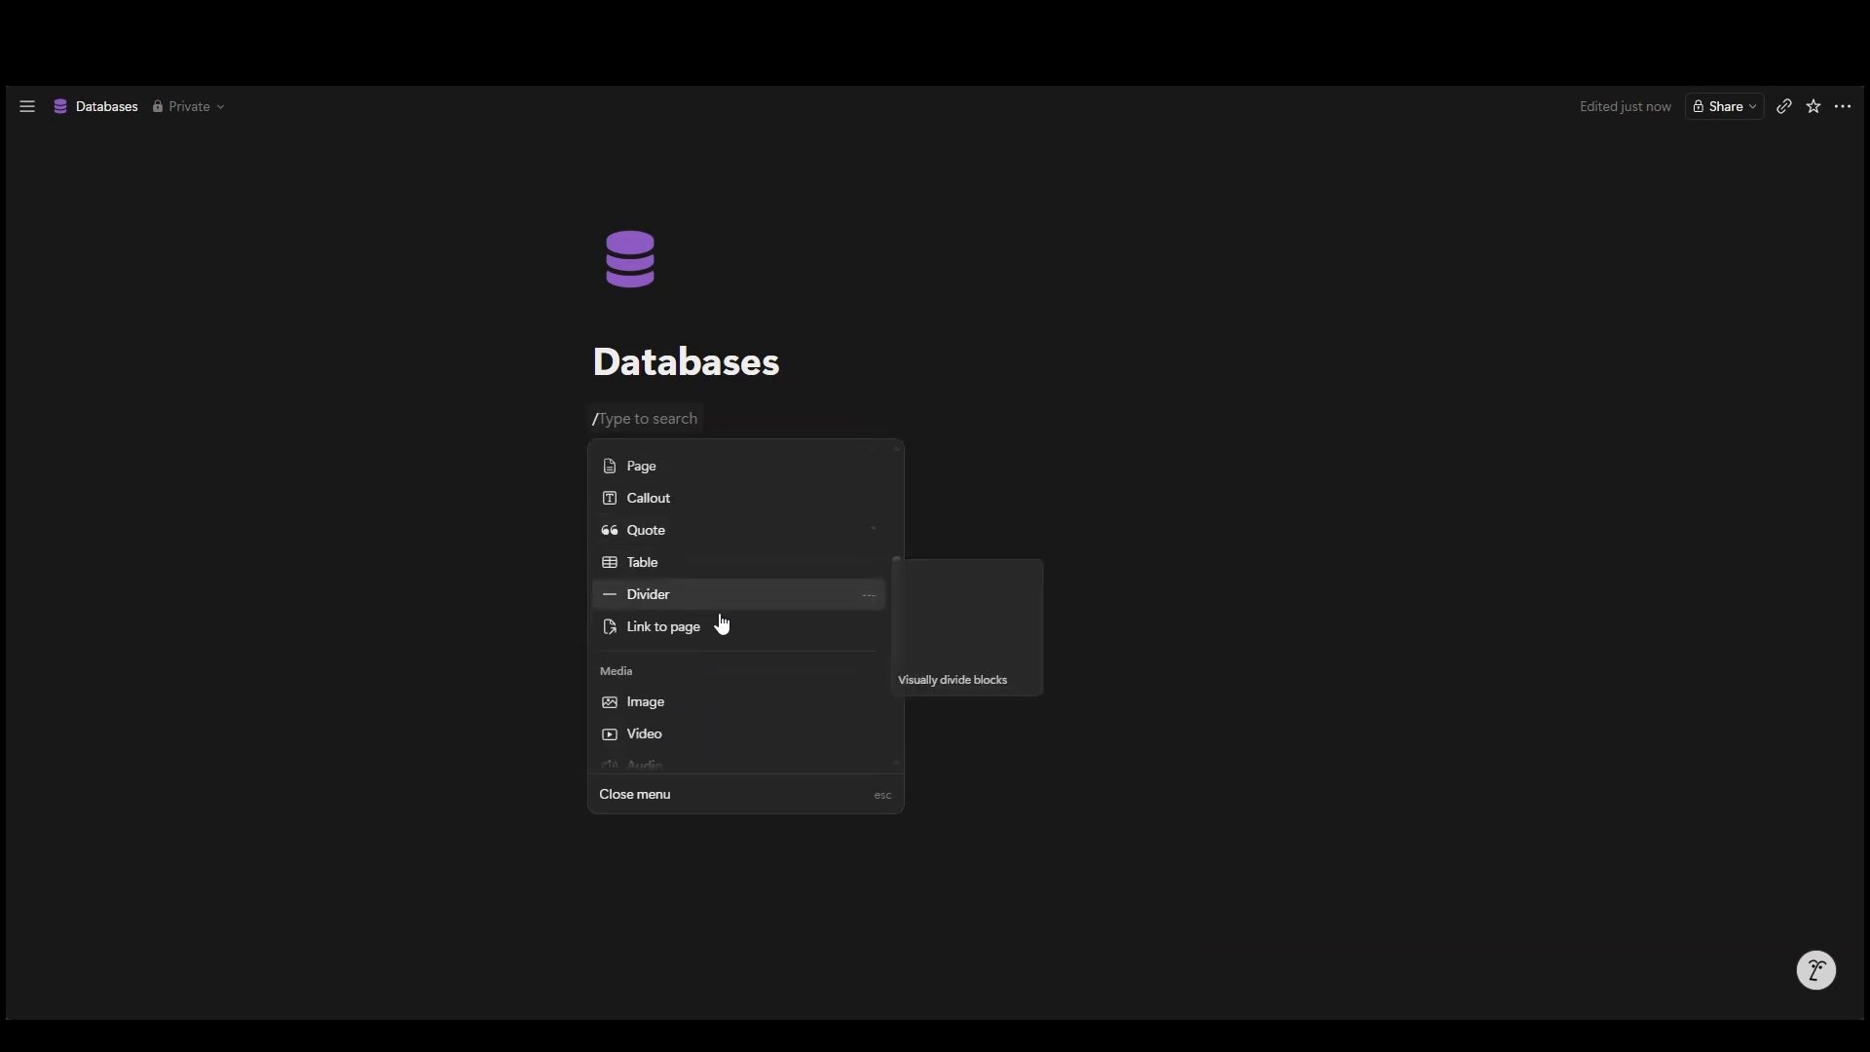
{"action": "scroll", "coordinate": [722, 617], "scroll_direction": "down", "scroll_amount": 10}
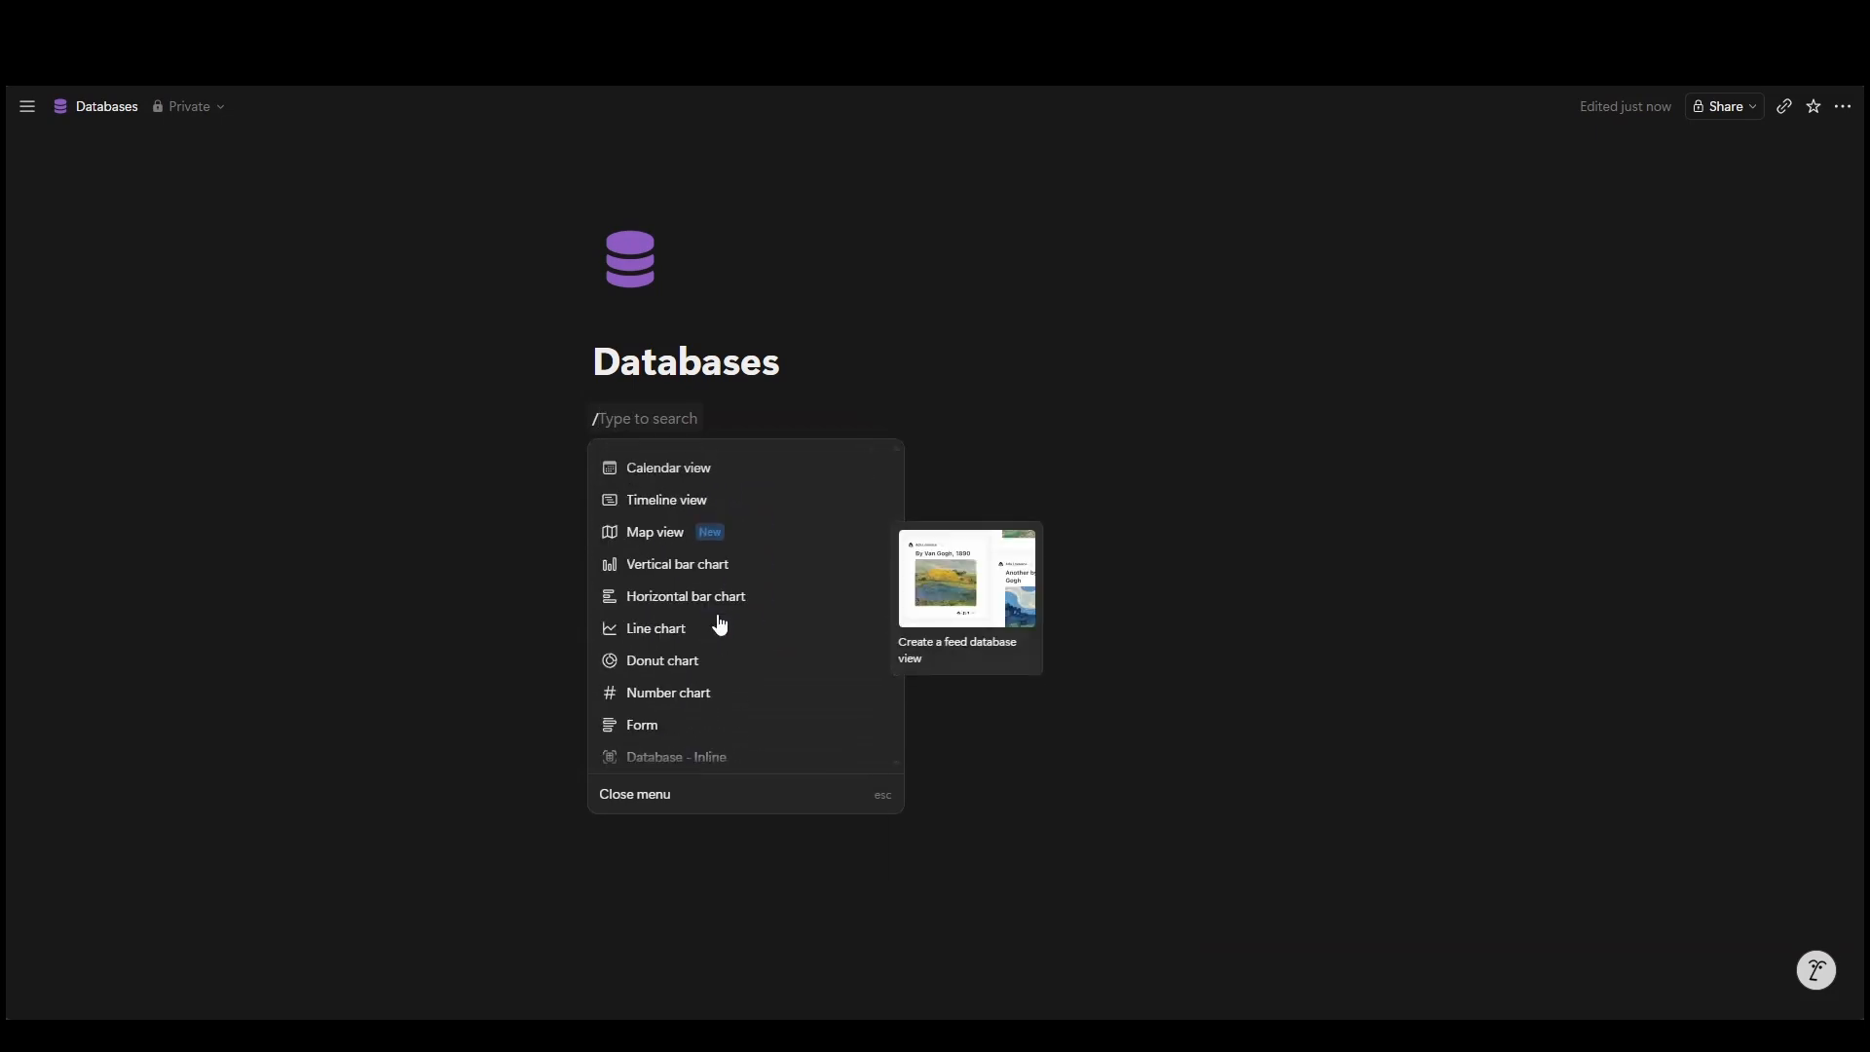
{"action": "scroll", "coordinate": [737, 638], "scroll_direction": "down", "scroll_amount": 2}
{"action": "scroll", "coordinate": [726, 630], "scroll_direction": "up", "scroll_amount": 15}
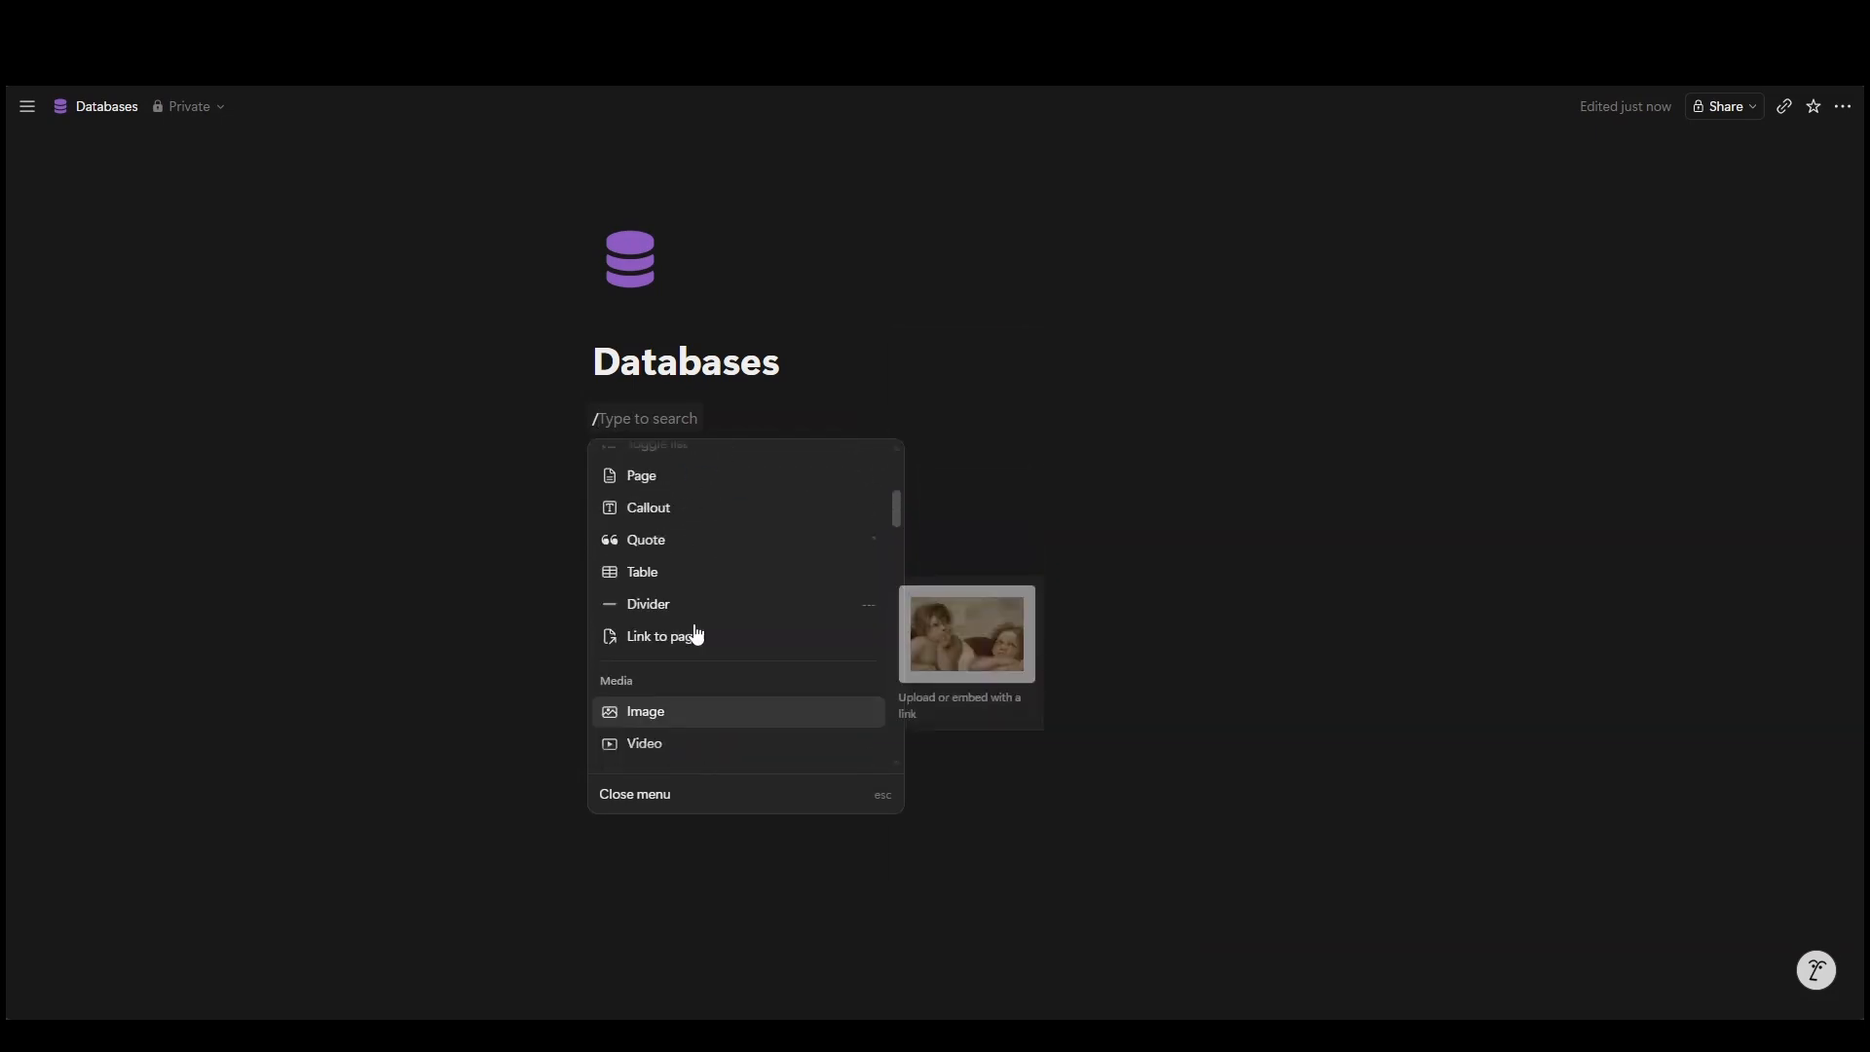
{"action": "scroll", "coordinate": [721, 604], "scroll_direction": "down", "scroll_amount": 4}
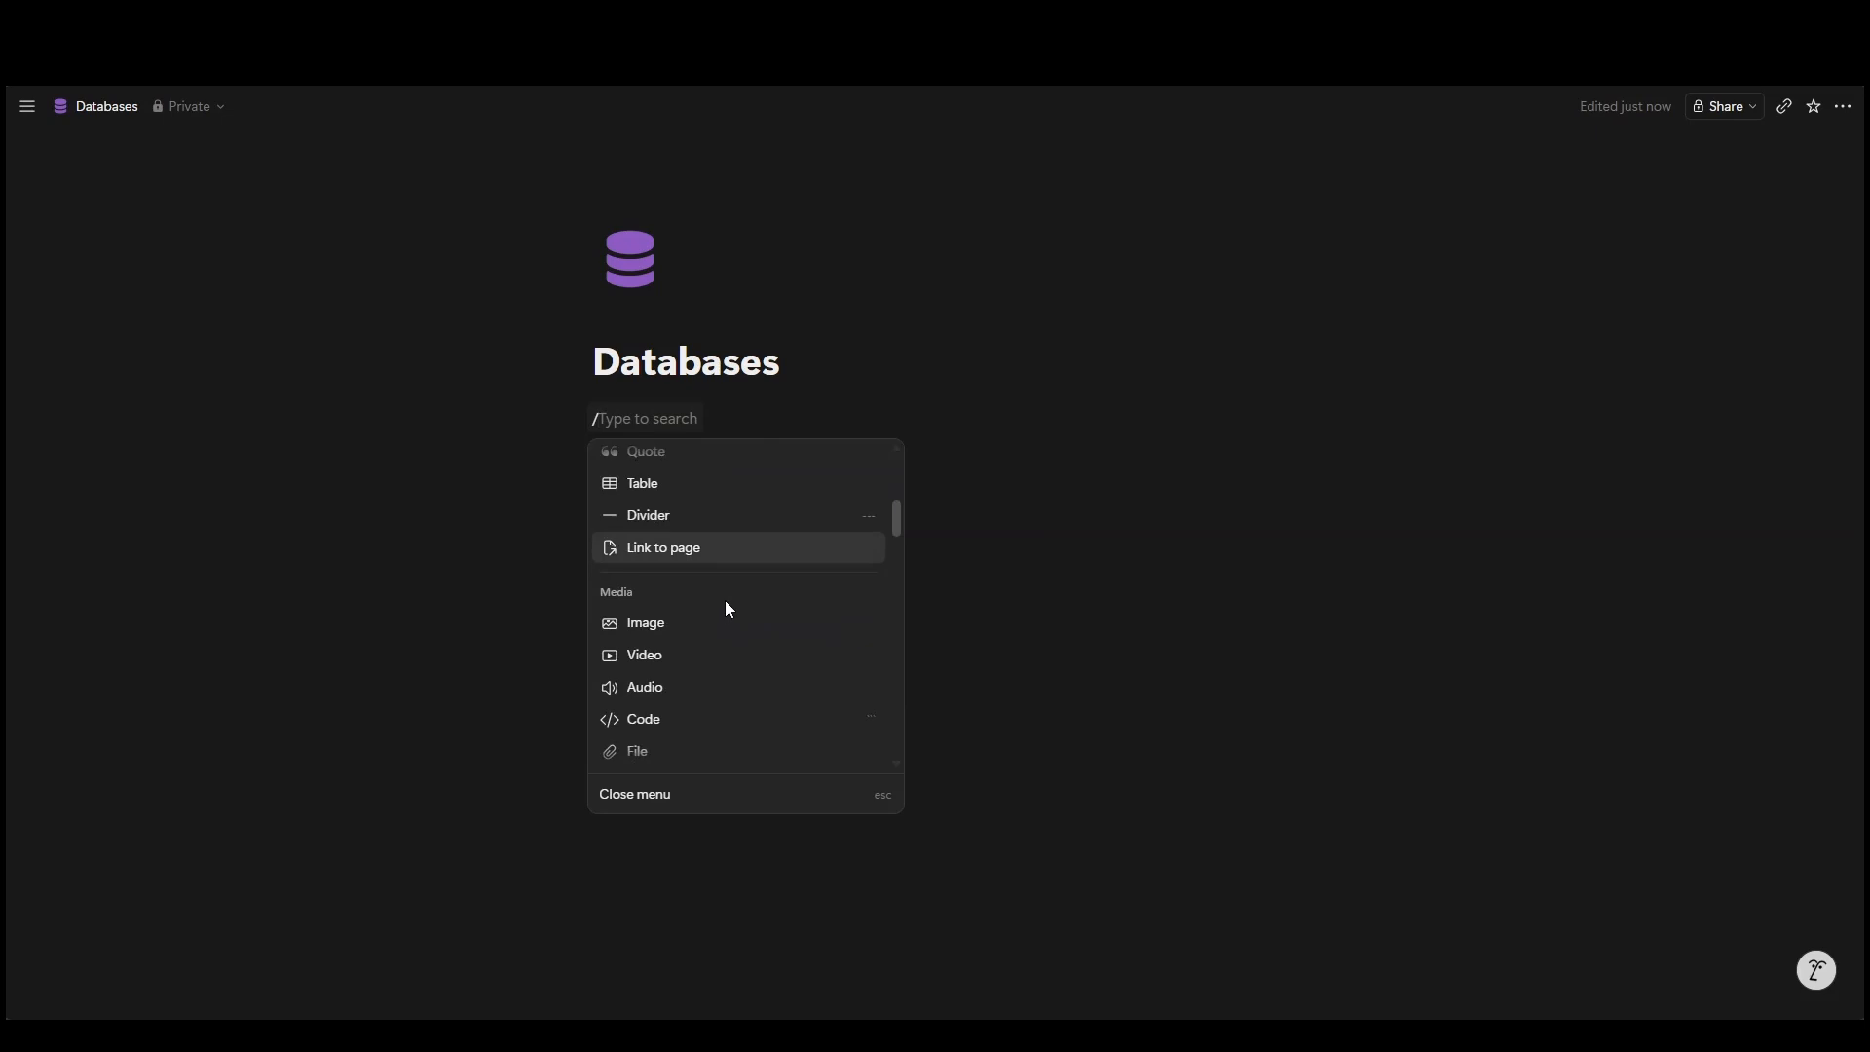
{"action": "scroll", "coordinate": [727, 602], "scroll_direction": "down", "scroll_amount": 1}
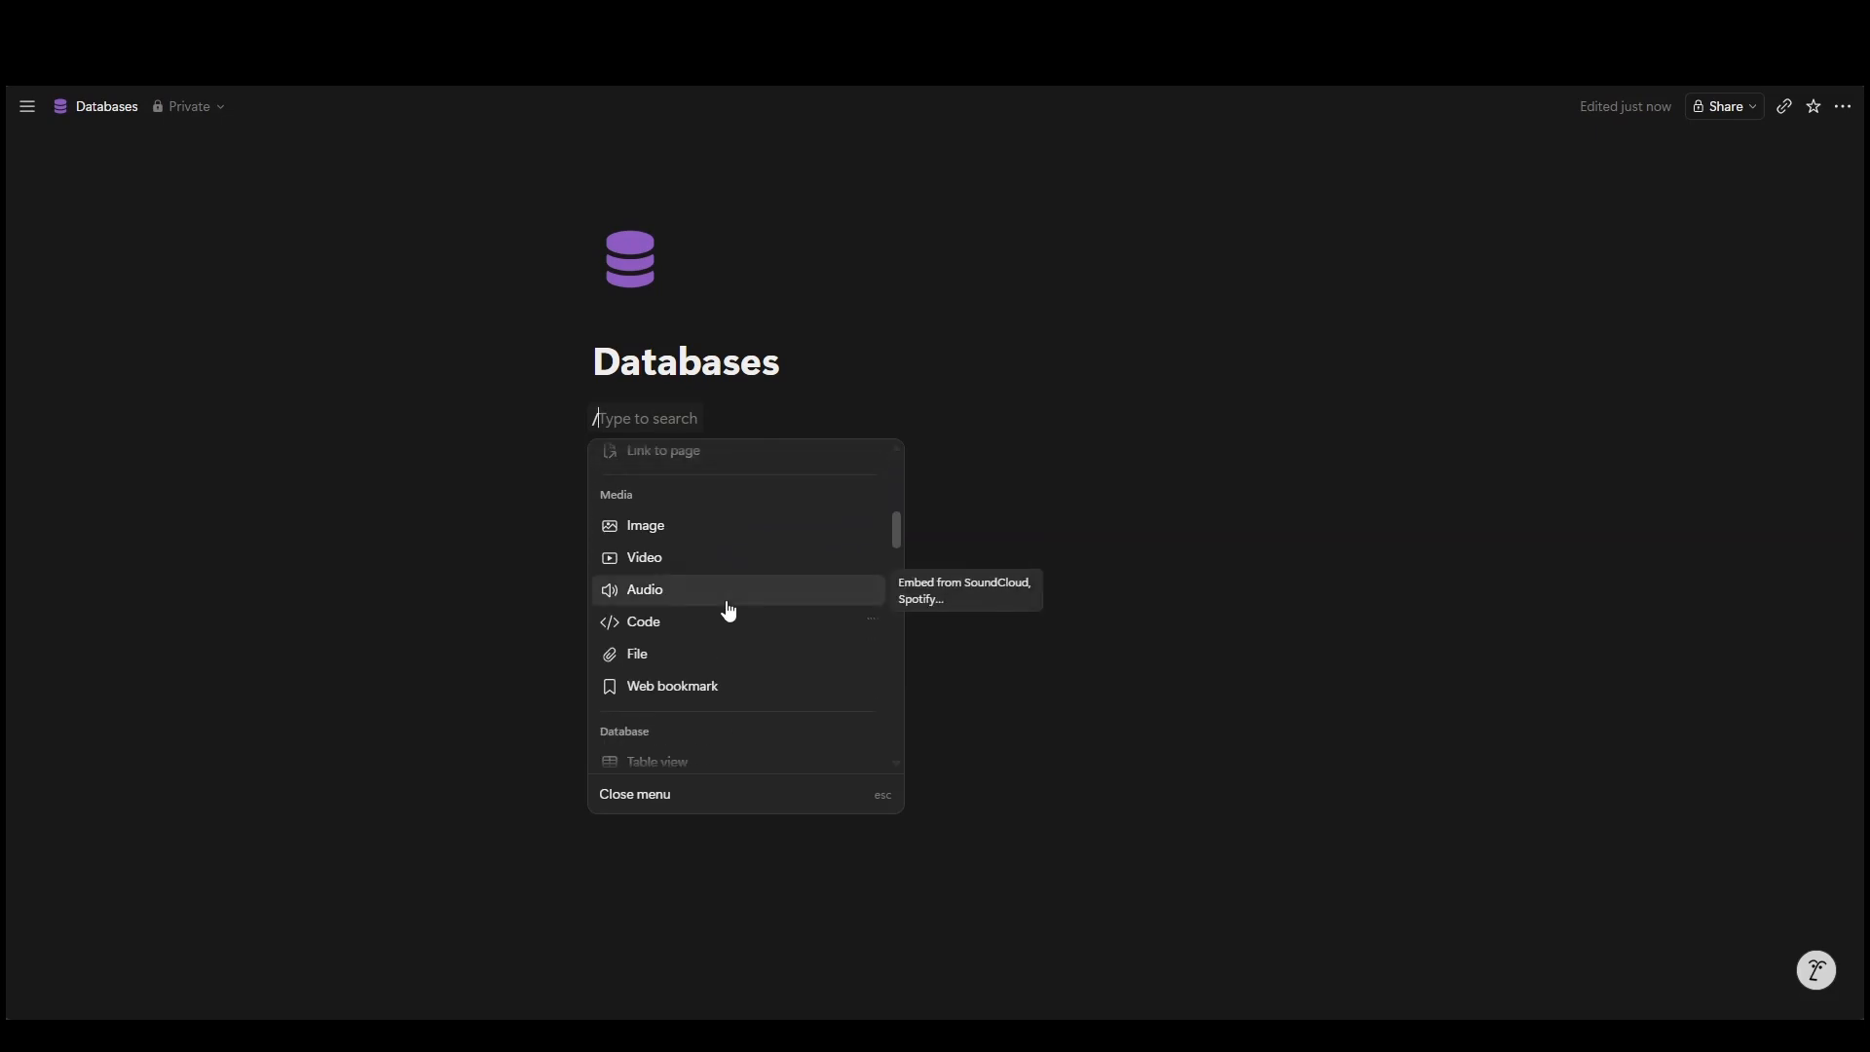
{"action": "scroll", "coordinate": [731, 609], "scroll_direction": "down", "scroll_amount": 2}
{"action": "scroll", "coordinate": [735, 603], "scroll_direction": "up", "scroll_amount": 1}
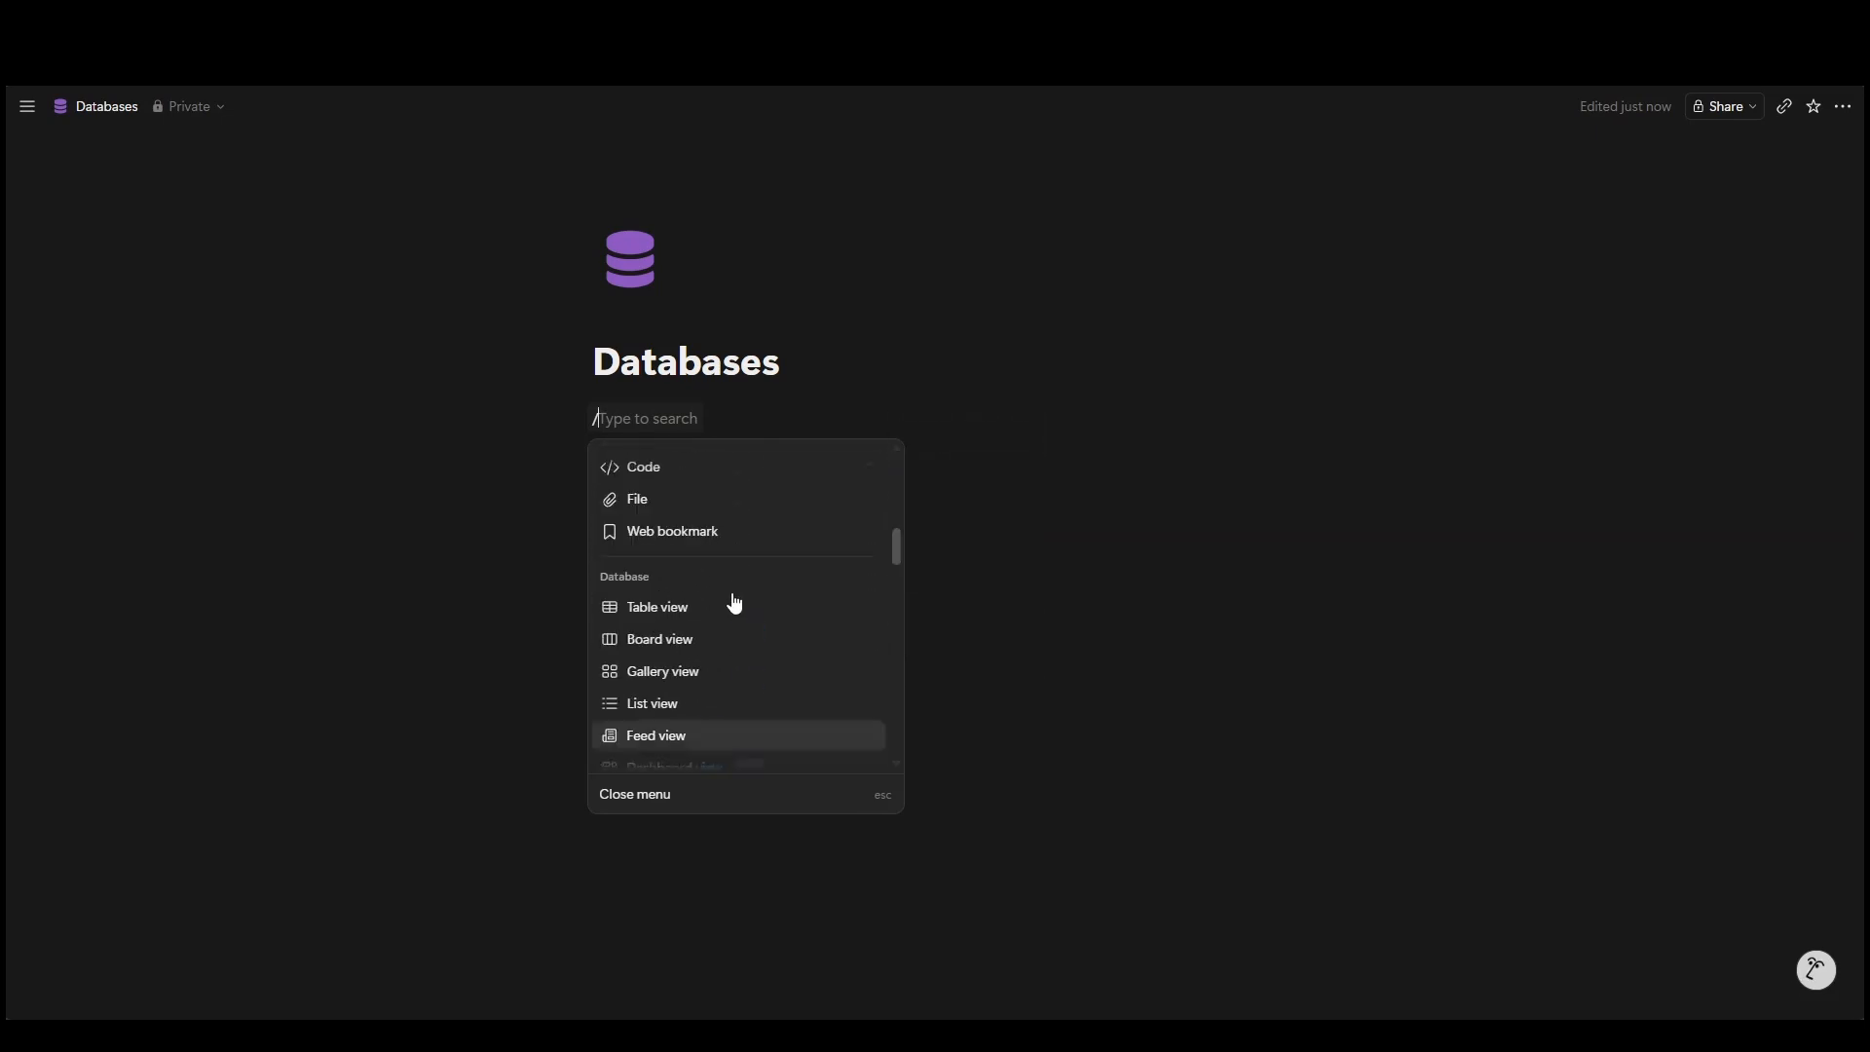
{"action": "scroll", "coordinate": [736, 604], "scroll_direction": "up", "scroll_amount": 8}
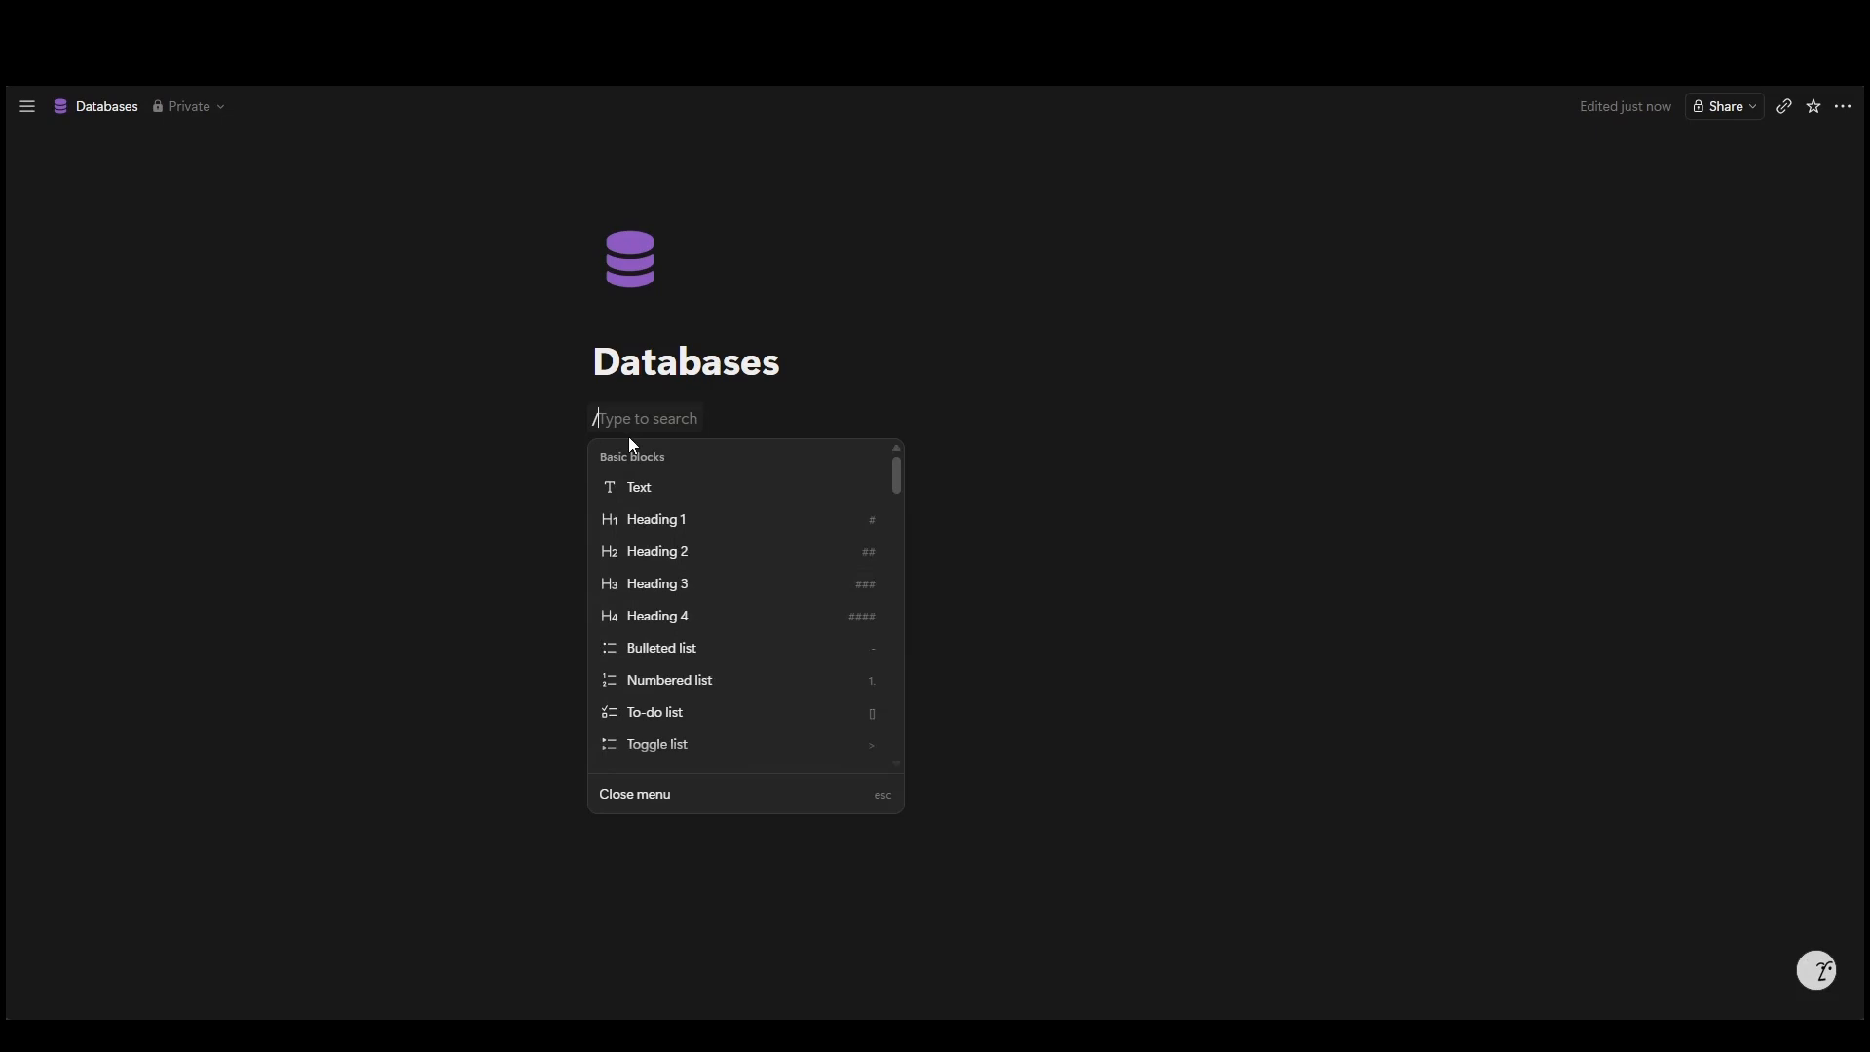
Step: Insert a full-page database into the Databases page and title it Tasks
{"action": "type", "text": "datab"}
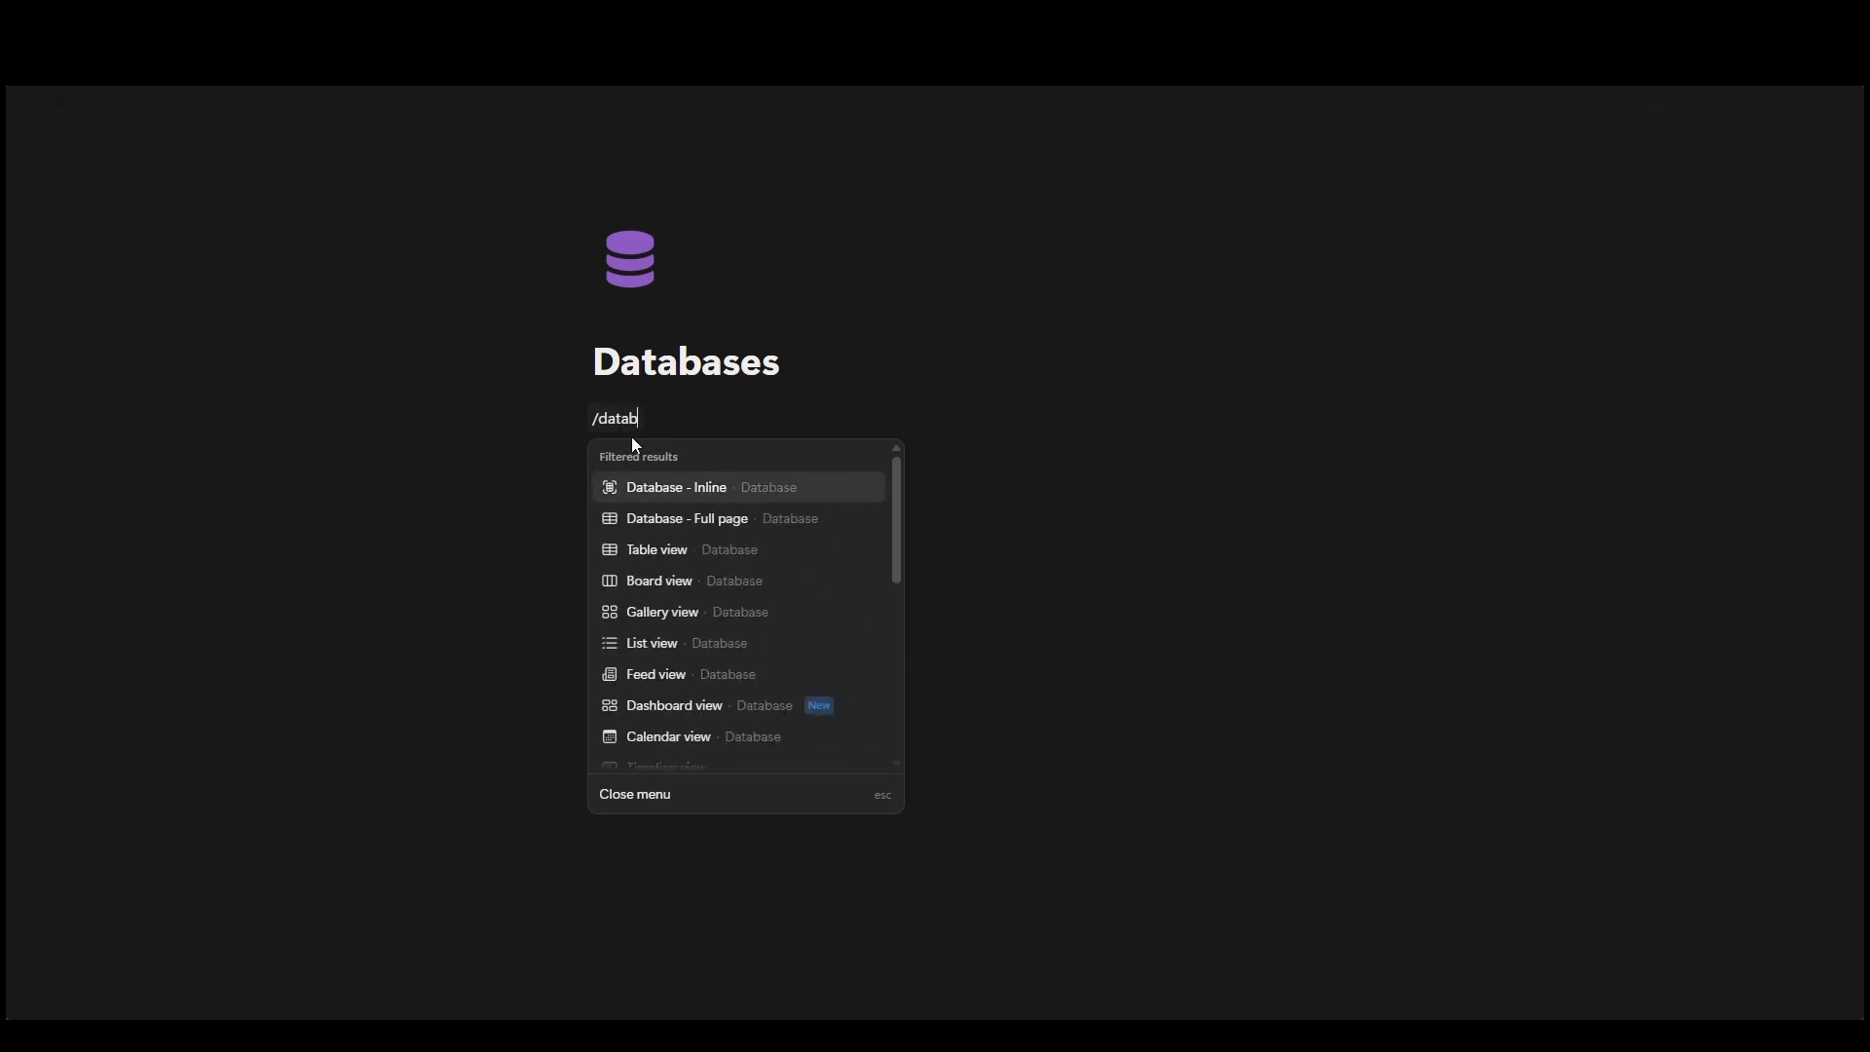
{"action": "left_click", "coordinate": [679, 527]}
{"action": "type", "text": "Tasks"}
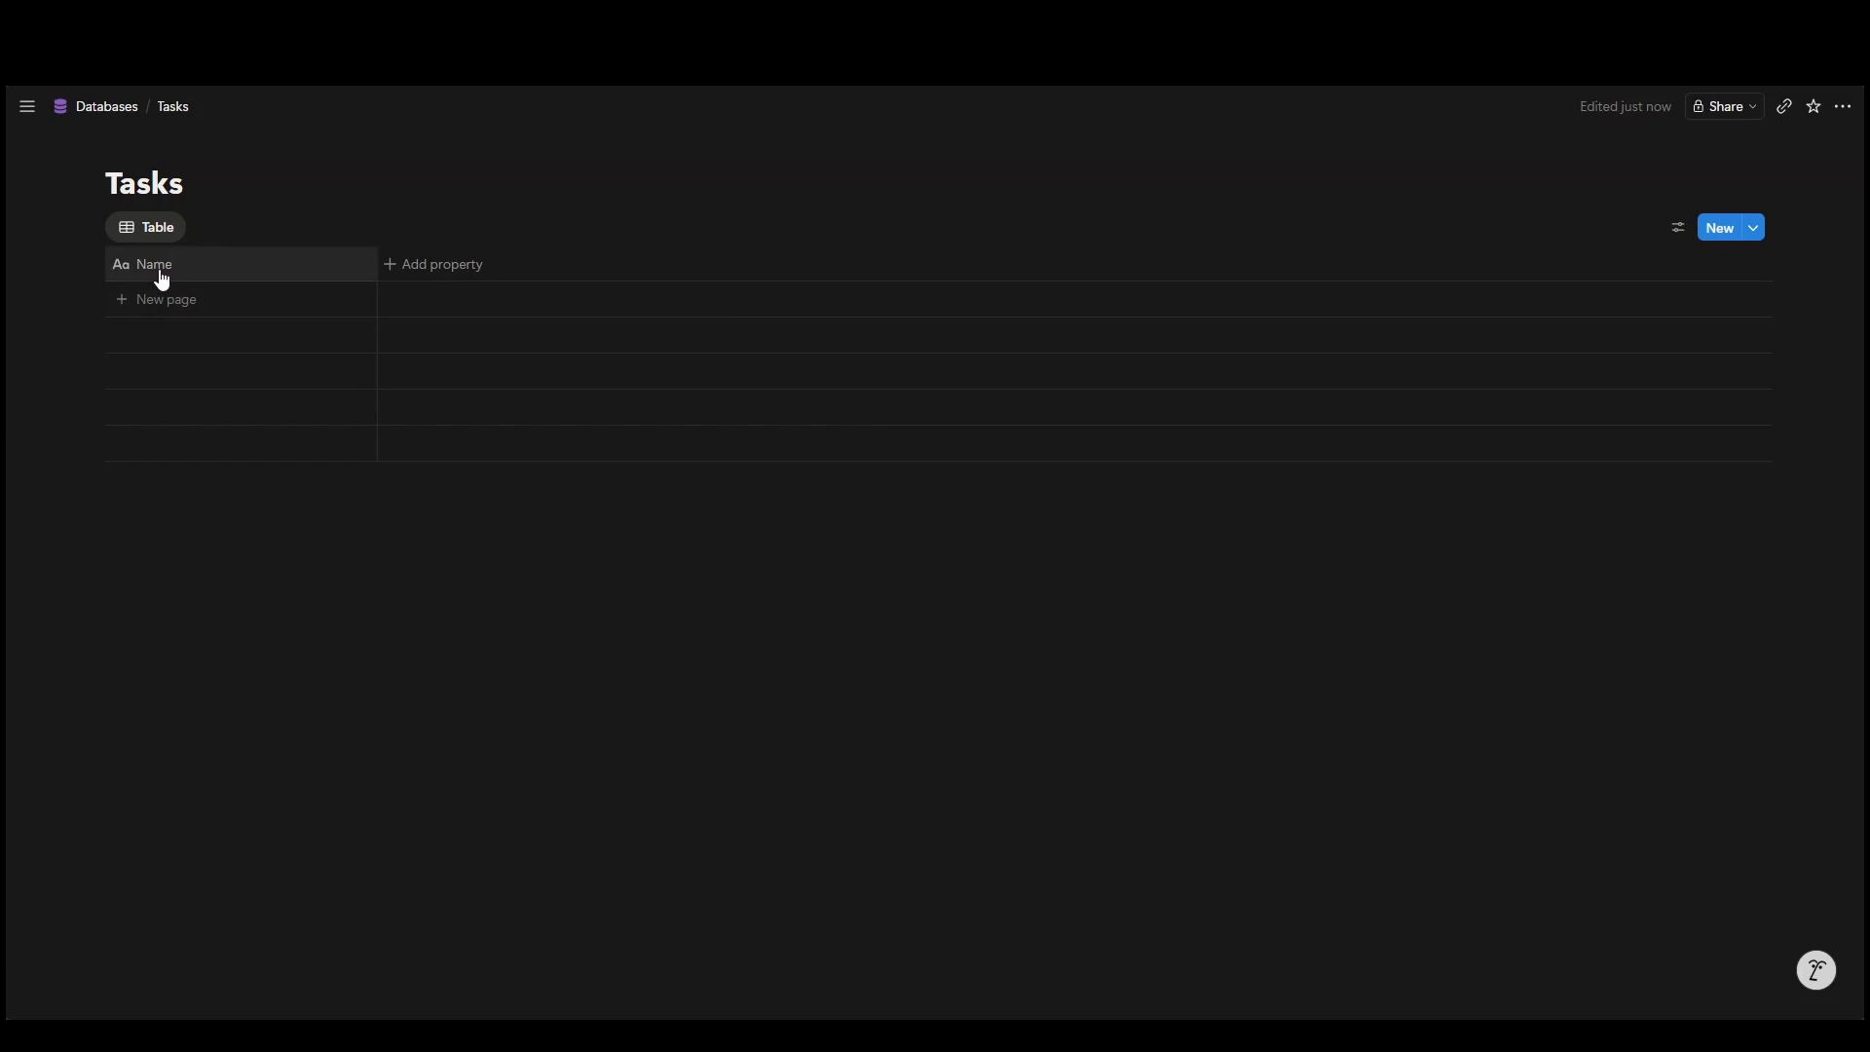
Step: Add a Date property and a Status property to the Tasks database
{"action": "left_click", "coordinate": [401, 265]}
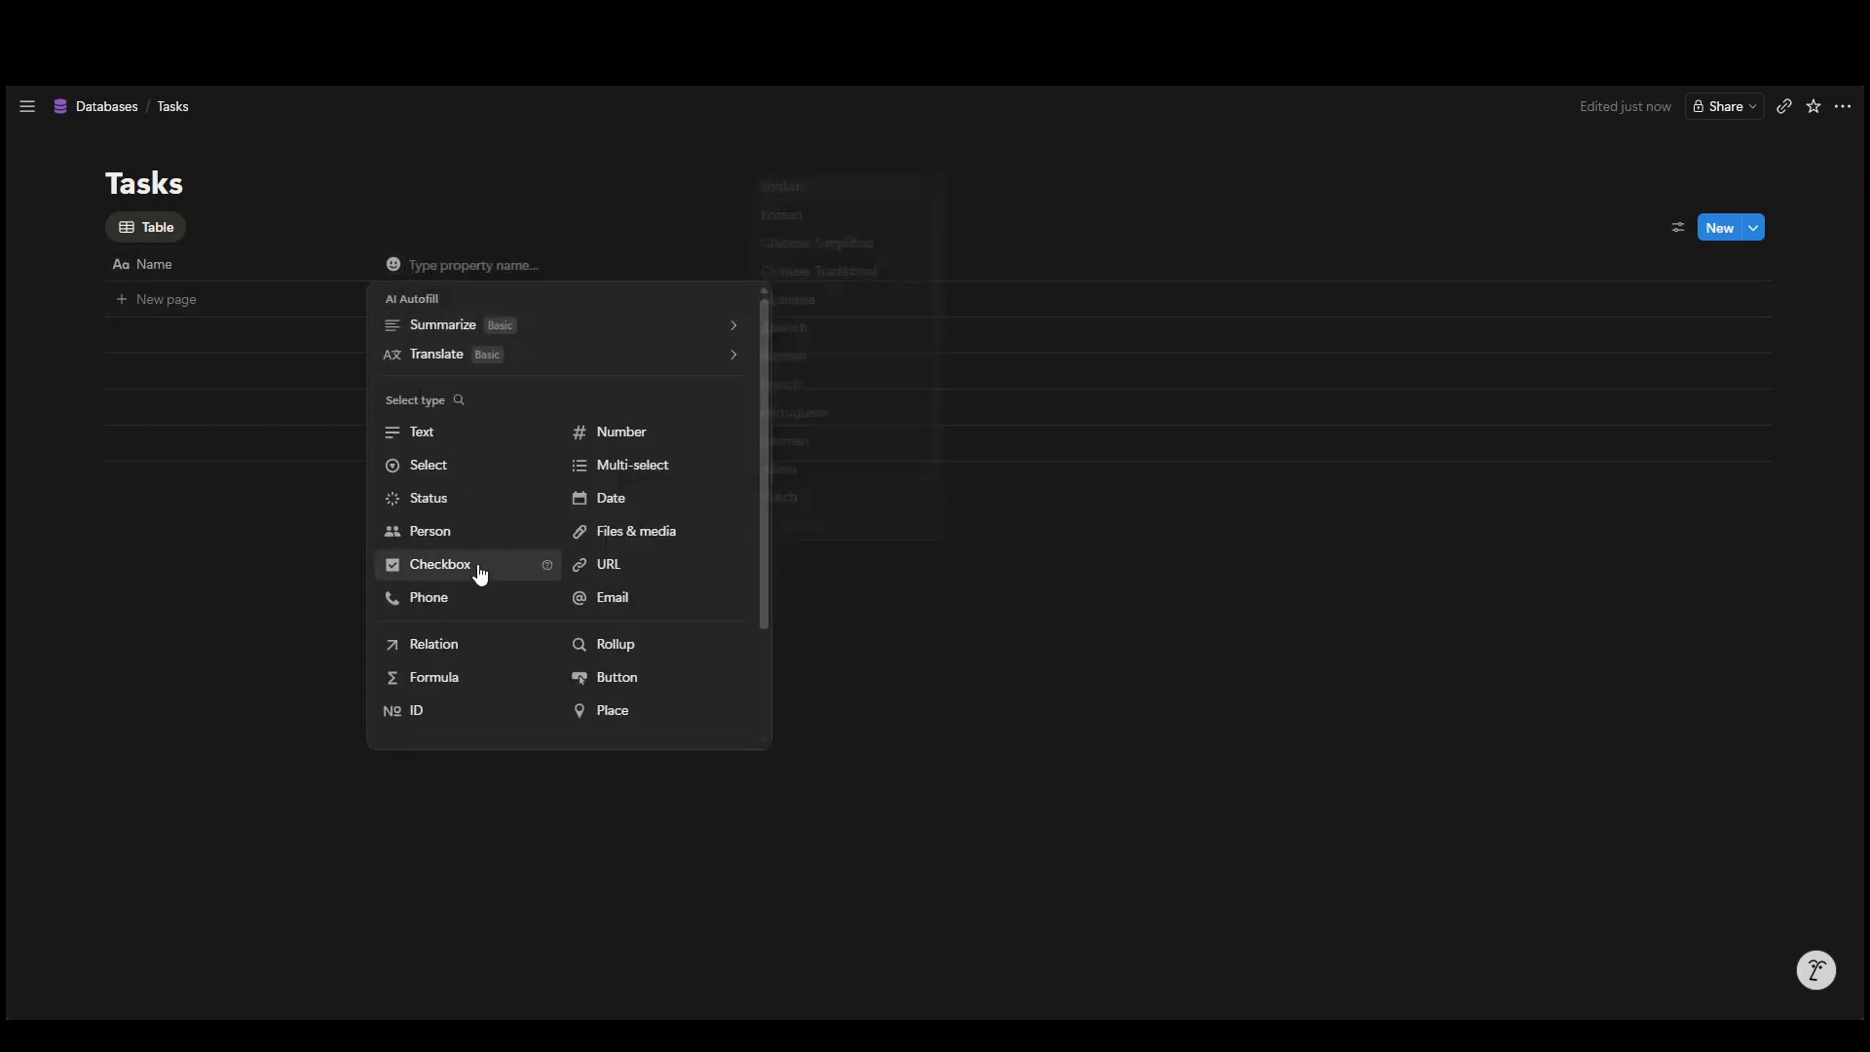
{"action": "left_click", "coordinate": [636, 499]}
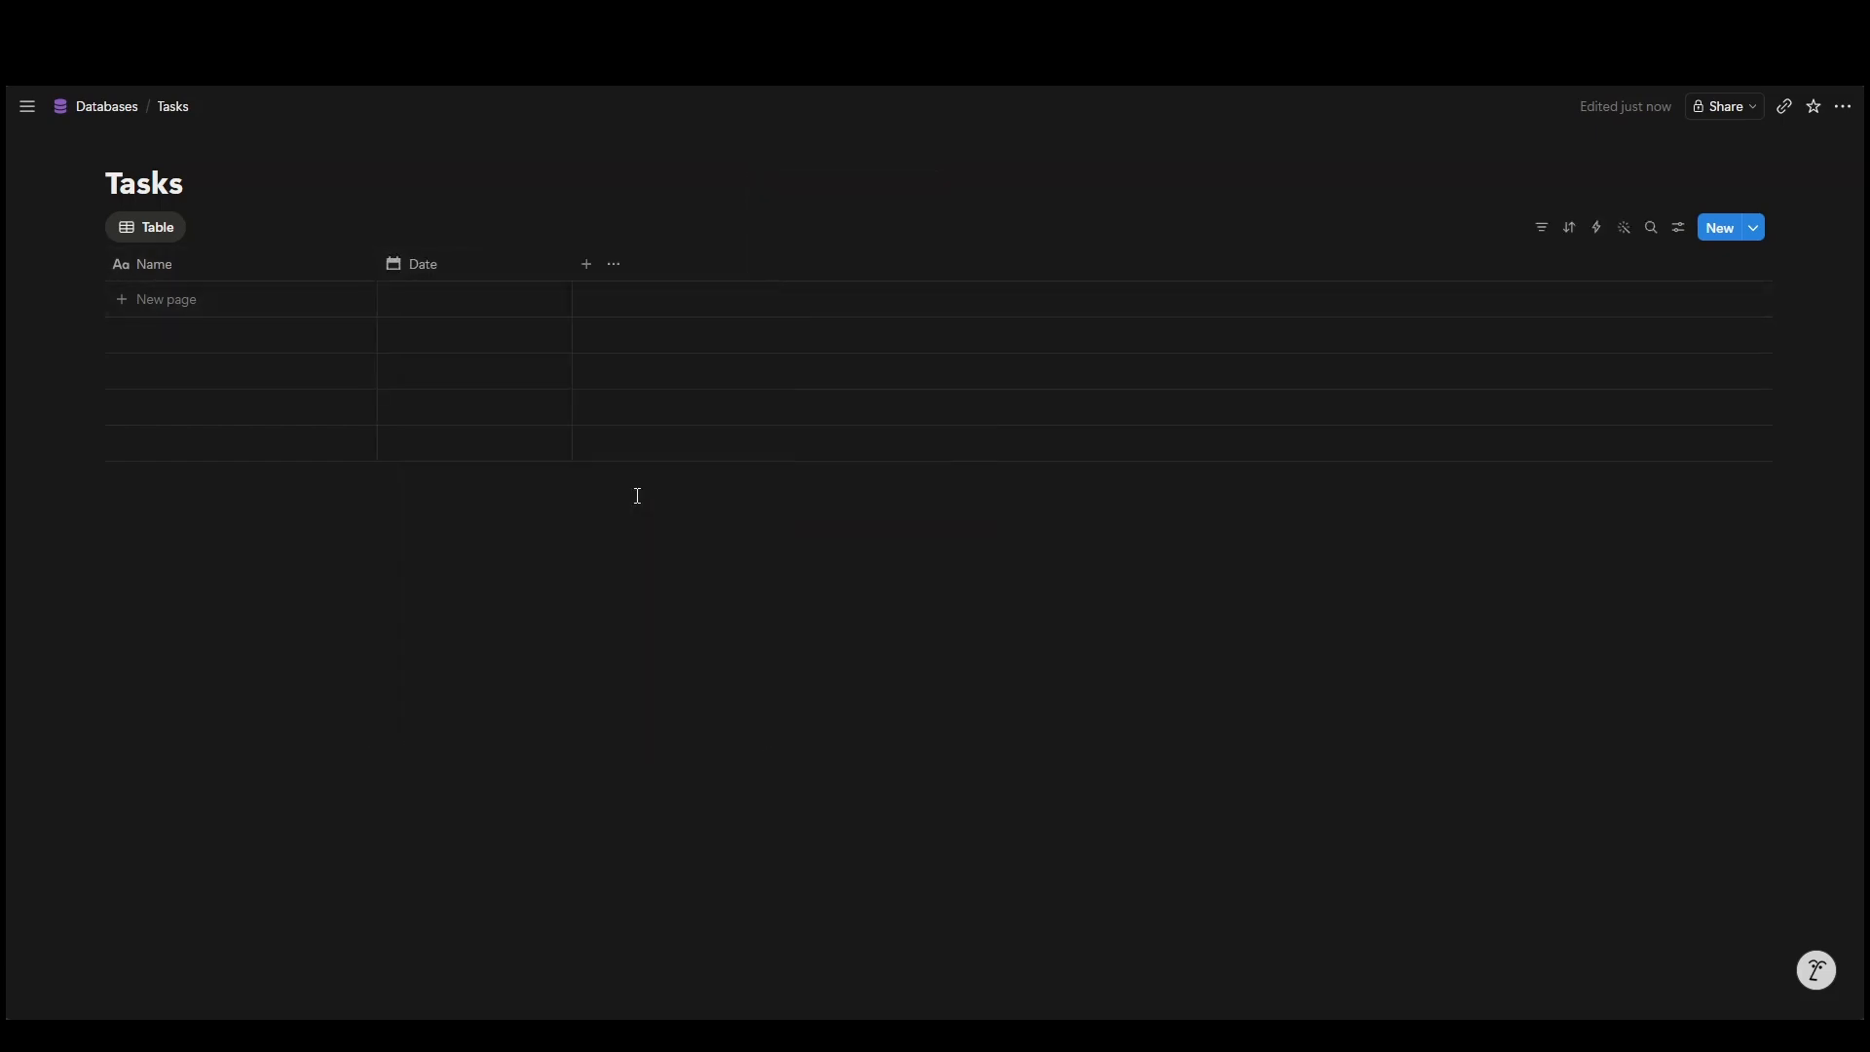
{"action": "left_click", "coordinate": [586, 265]}
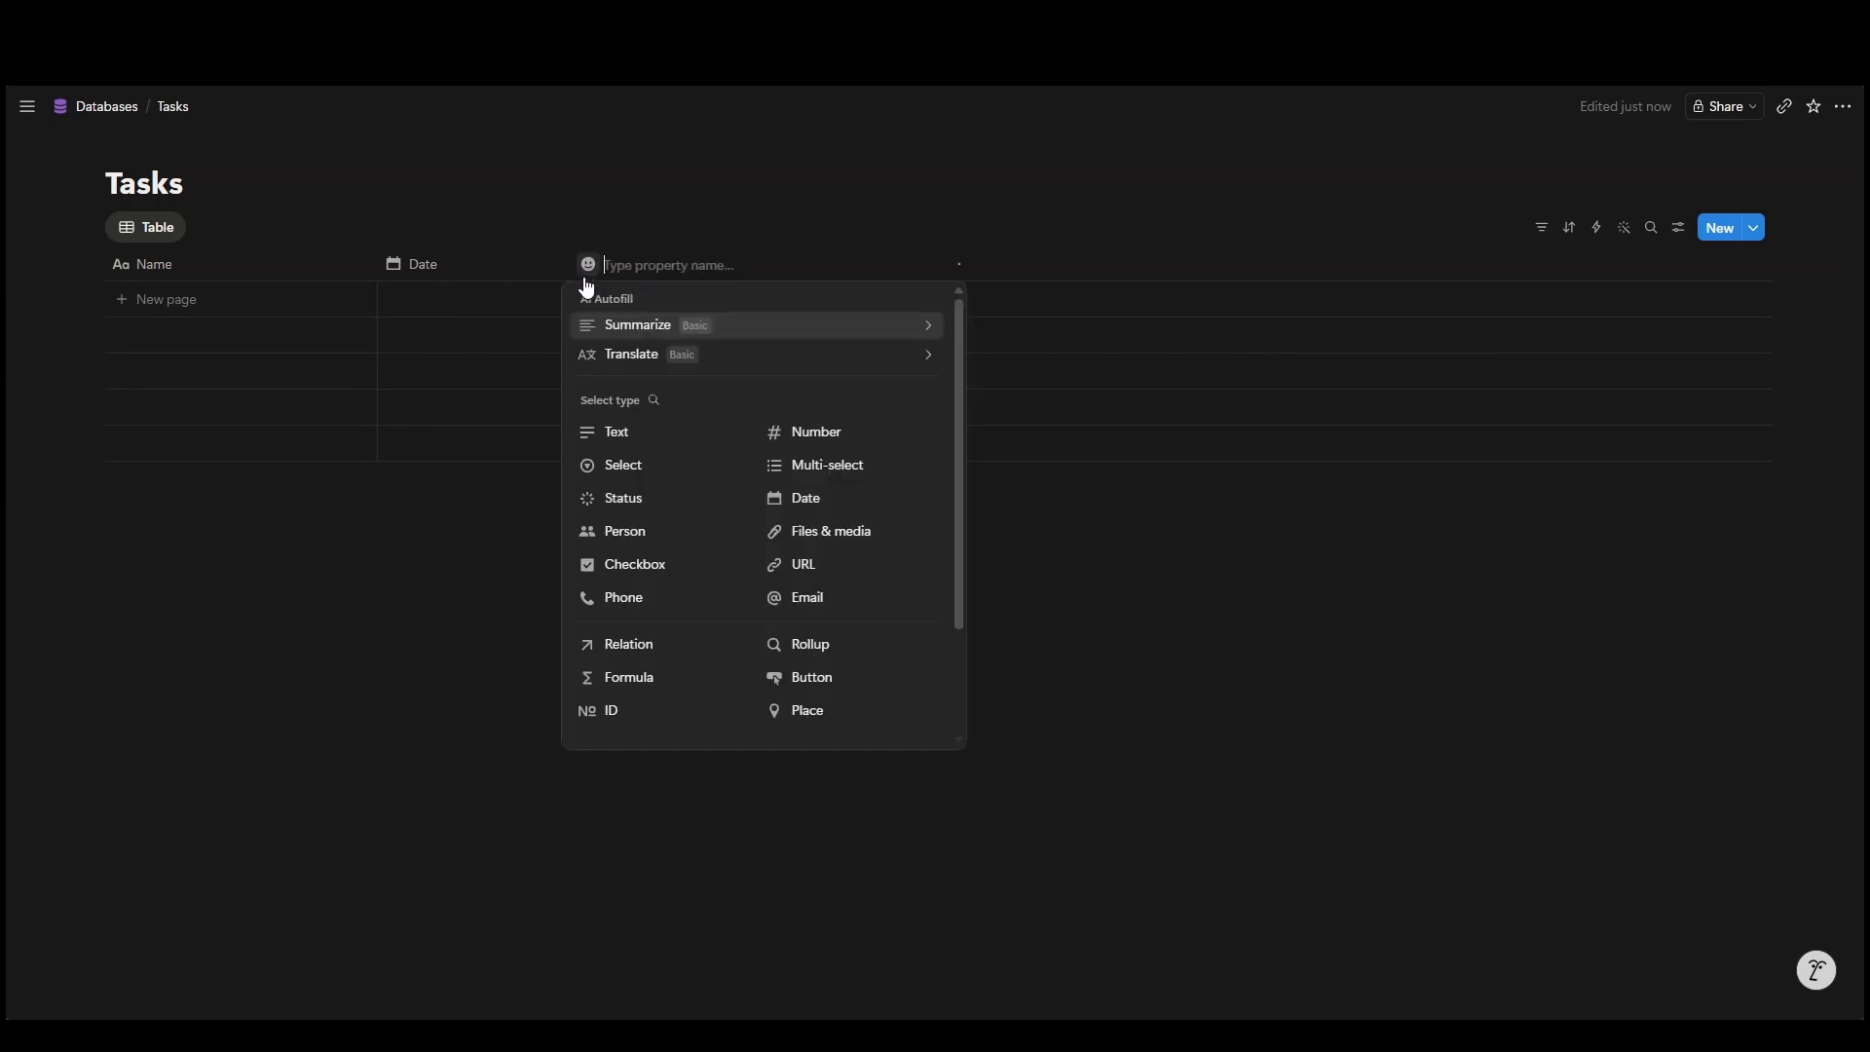
{"action": "left_click", "coordinate": [618, 501]}
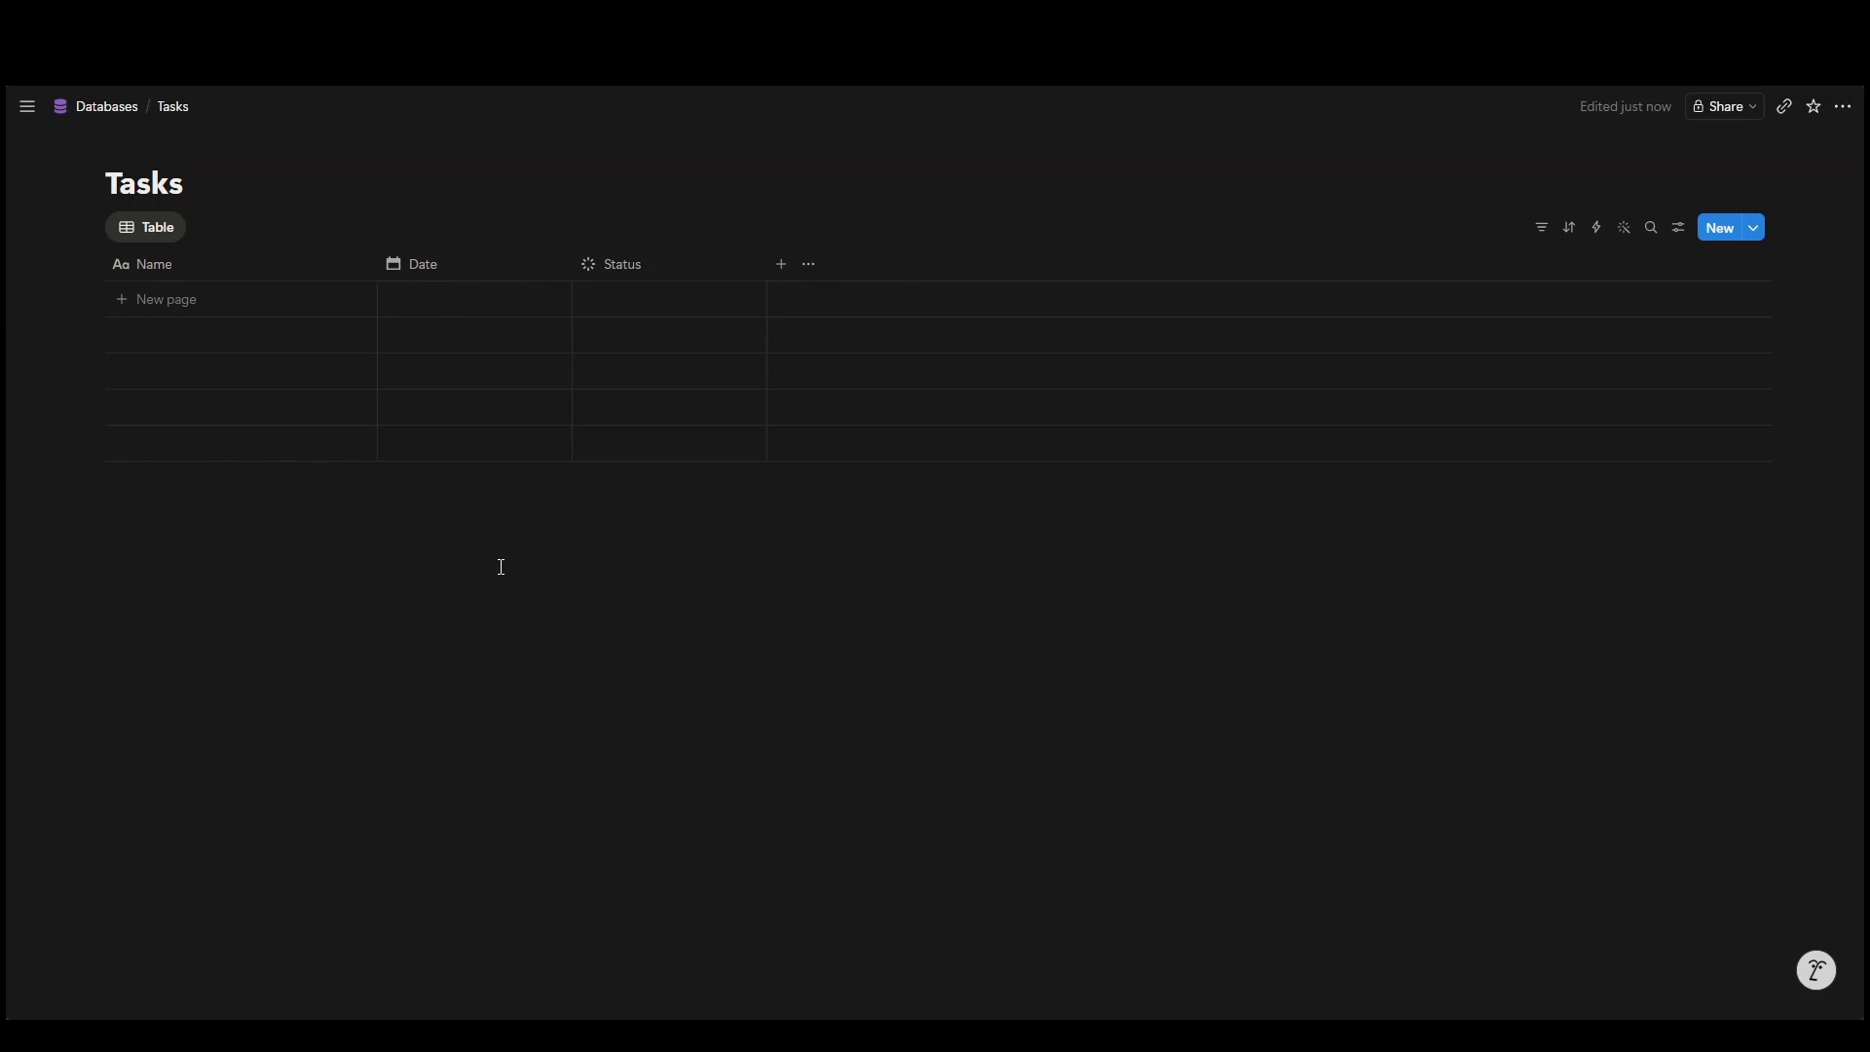
Step: Add three entries to the Tasks database: Take out the trash, Feed the dog, and Finish homework
{"action": "left_click", "coordinate": [164, 300]}
{"action": "type", "text": "Ta"}
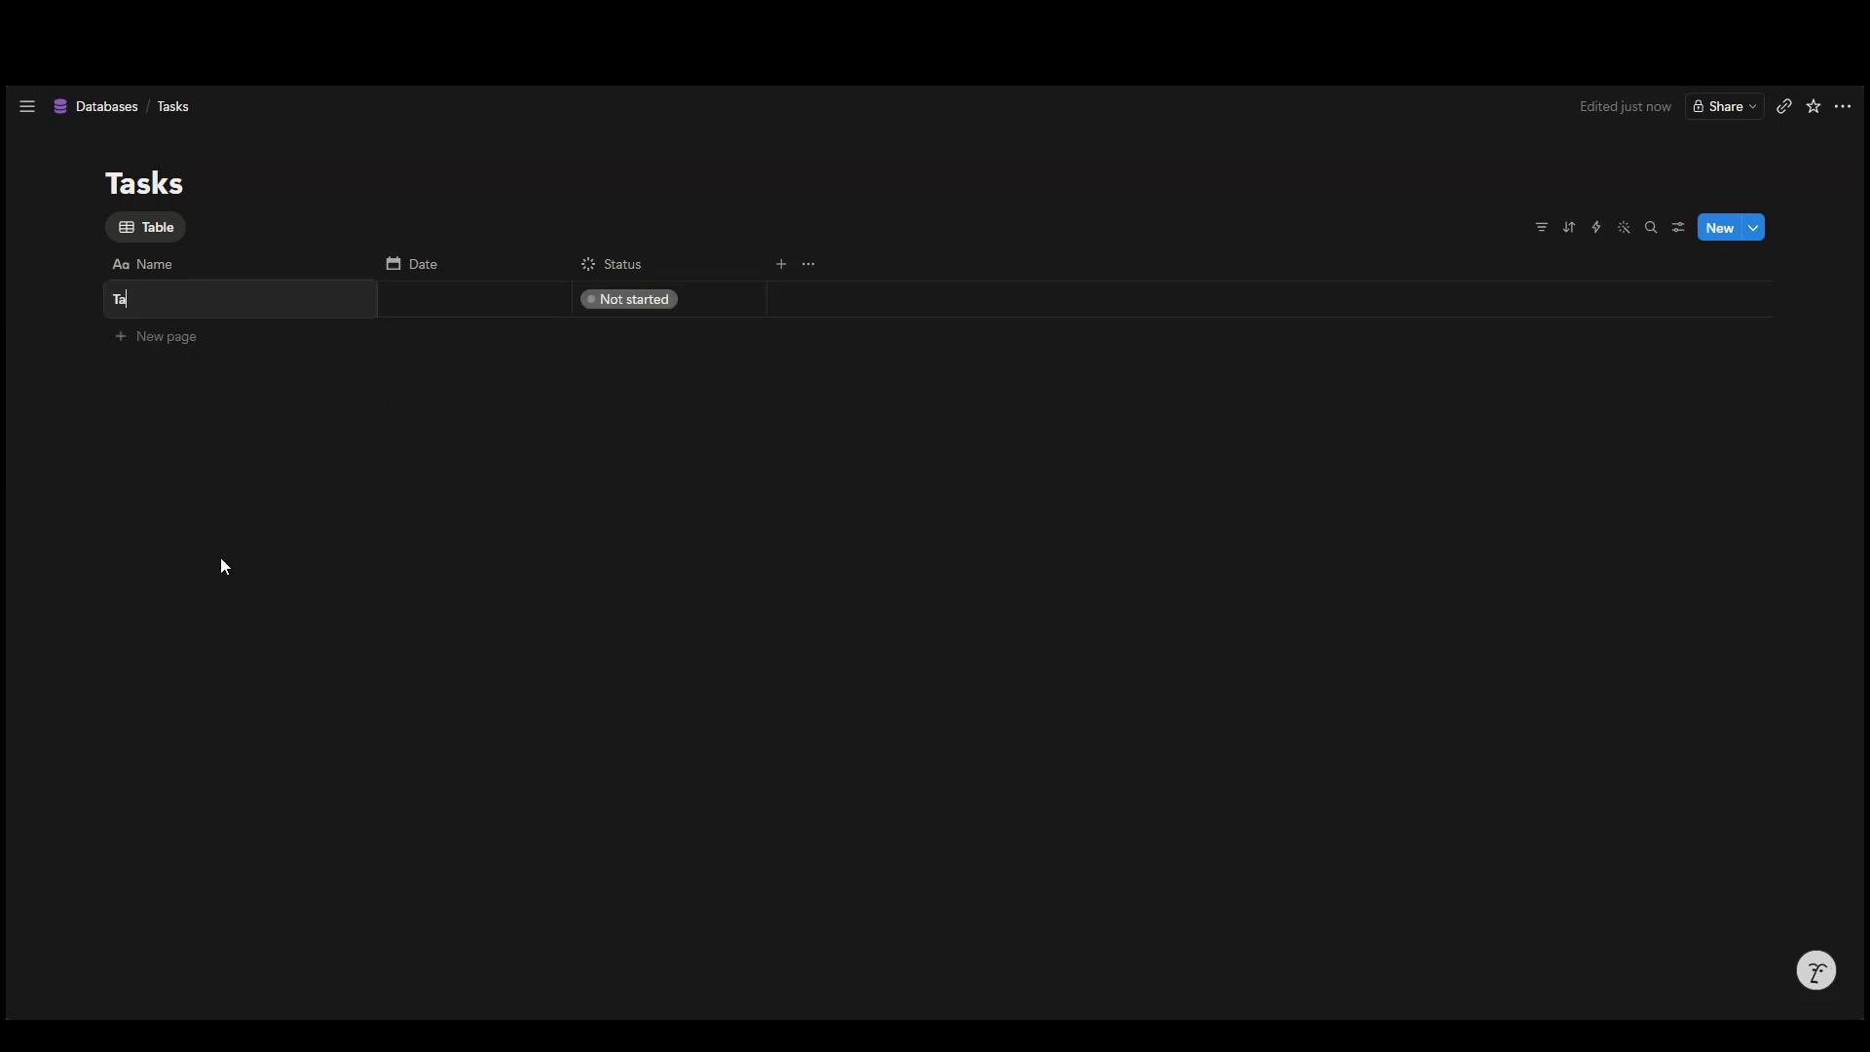
{"action": "type", "text": "ke out the trash"}
{"action": "key", "text": "Return"}
{"action": "type", "text": "Feed the dog"}
{"action": "key", "text": "Return"}
{"action": "type", "text": "Finish hom"}
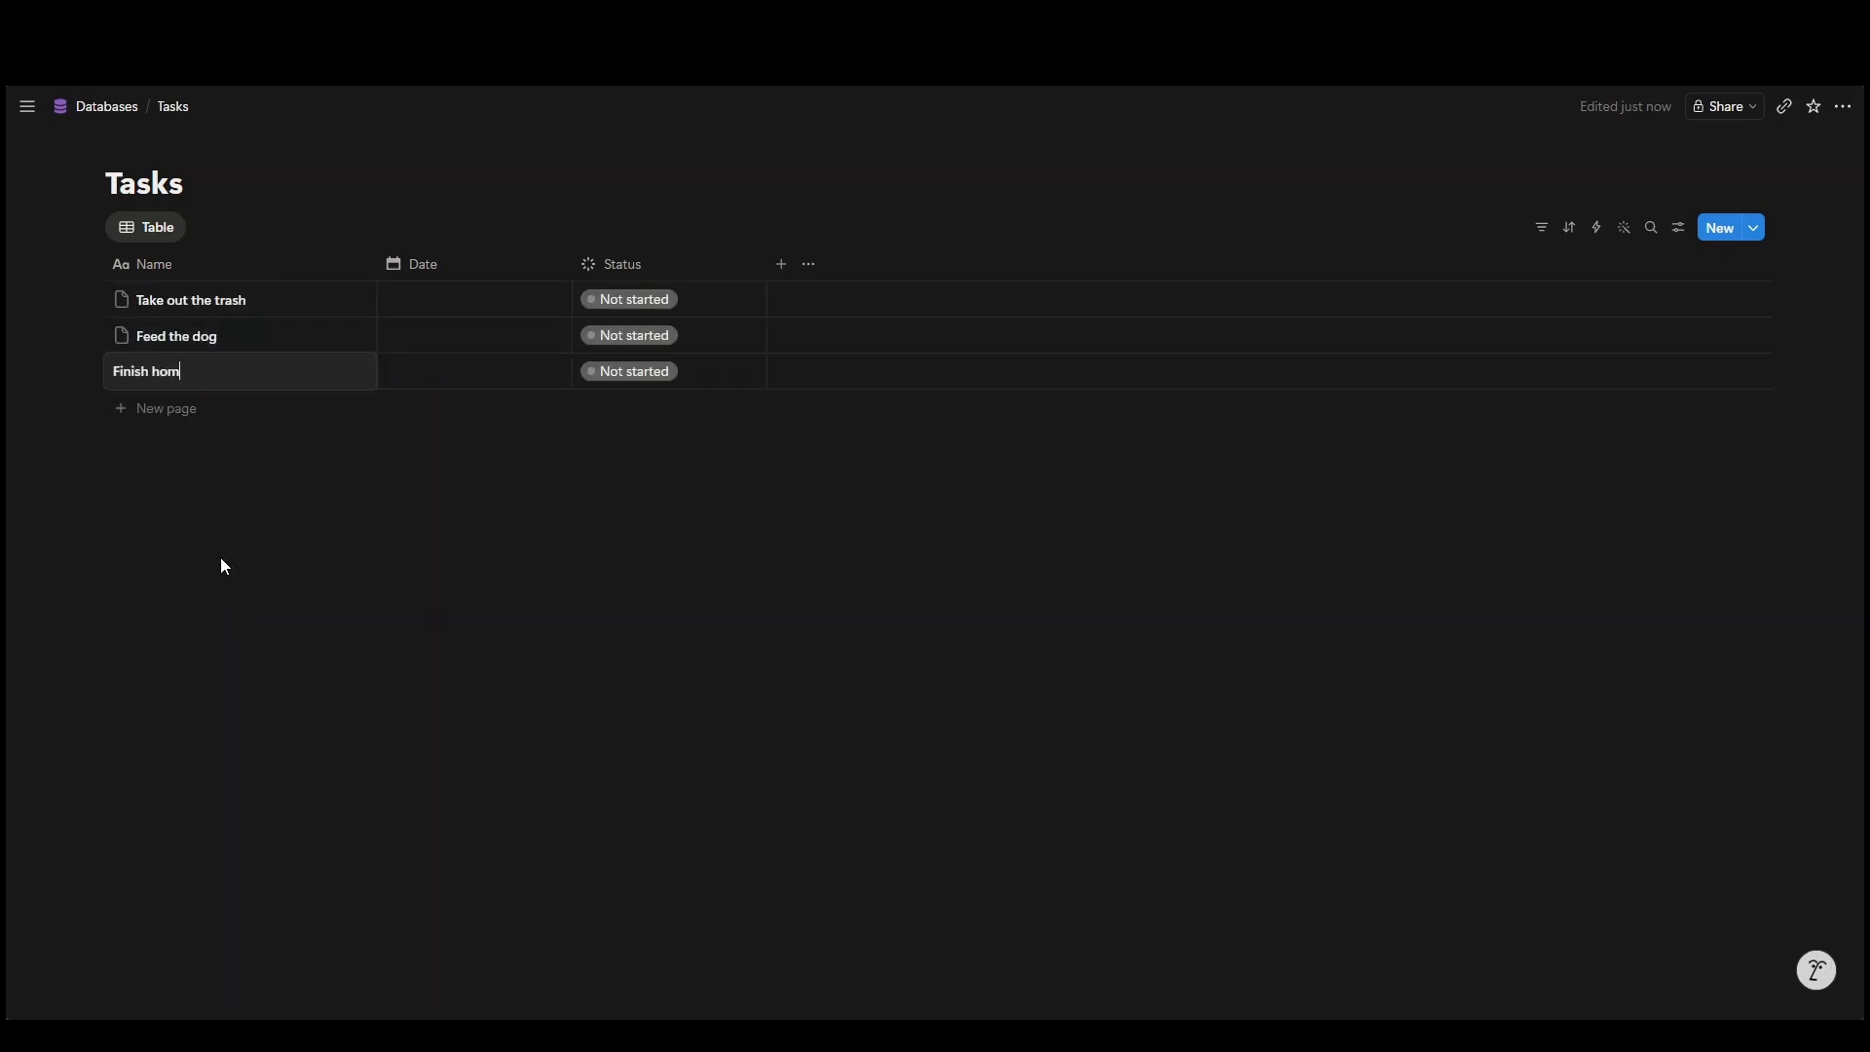
{"action": "type", "text": "ework"}
Step: Set the dates to May 7, 2026 for the trash and dog tasks and May 10, 2026 for Finish homework
{"action": "left_click", "coordinate": [450, 298]}
{"action": "left_click", "coordinate": [530, 466]}
{"action": "left_click", "coordinate": [443, 336]}
{"action": "left_click", "coordinate": [529, 502]}
{"action": "left_click", "coordinate": [443, 372]}
{"action": "left_click", "coordinate": [405, 569]}
{"action": "left_click", "coordinate": [322, 587]}
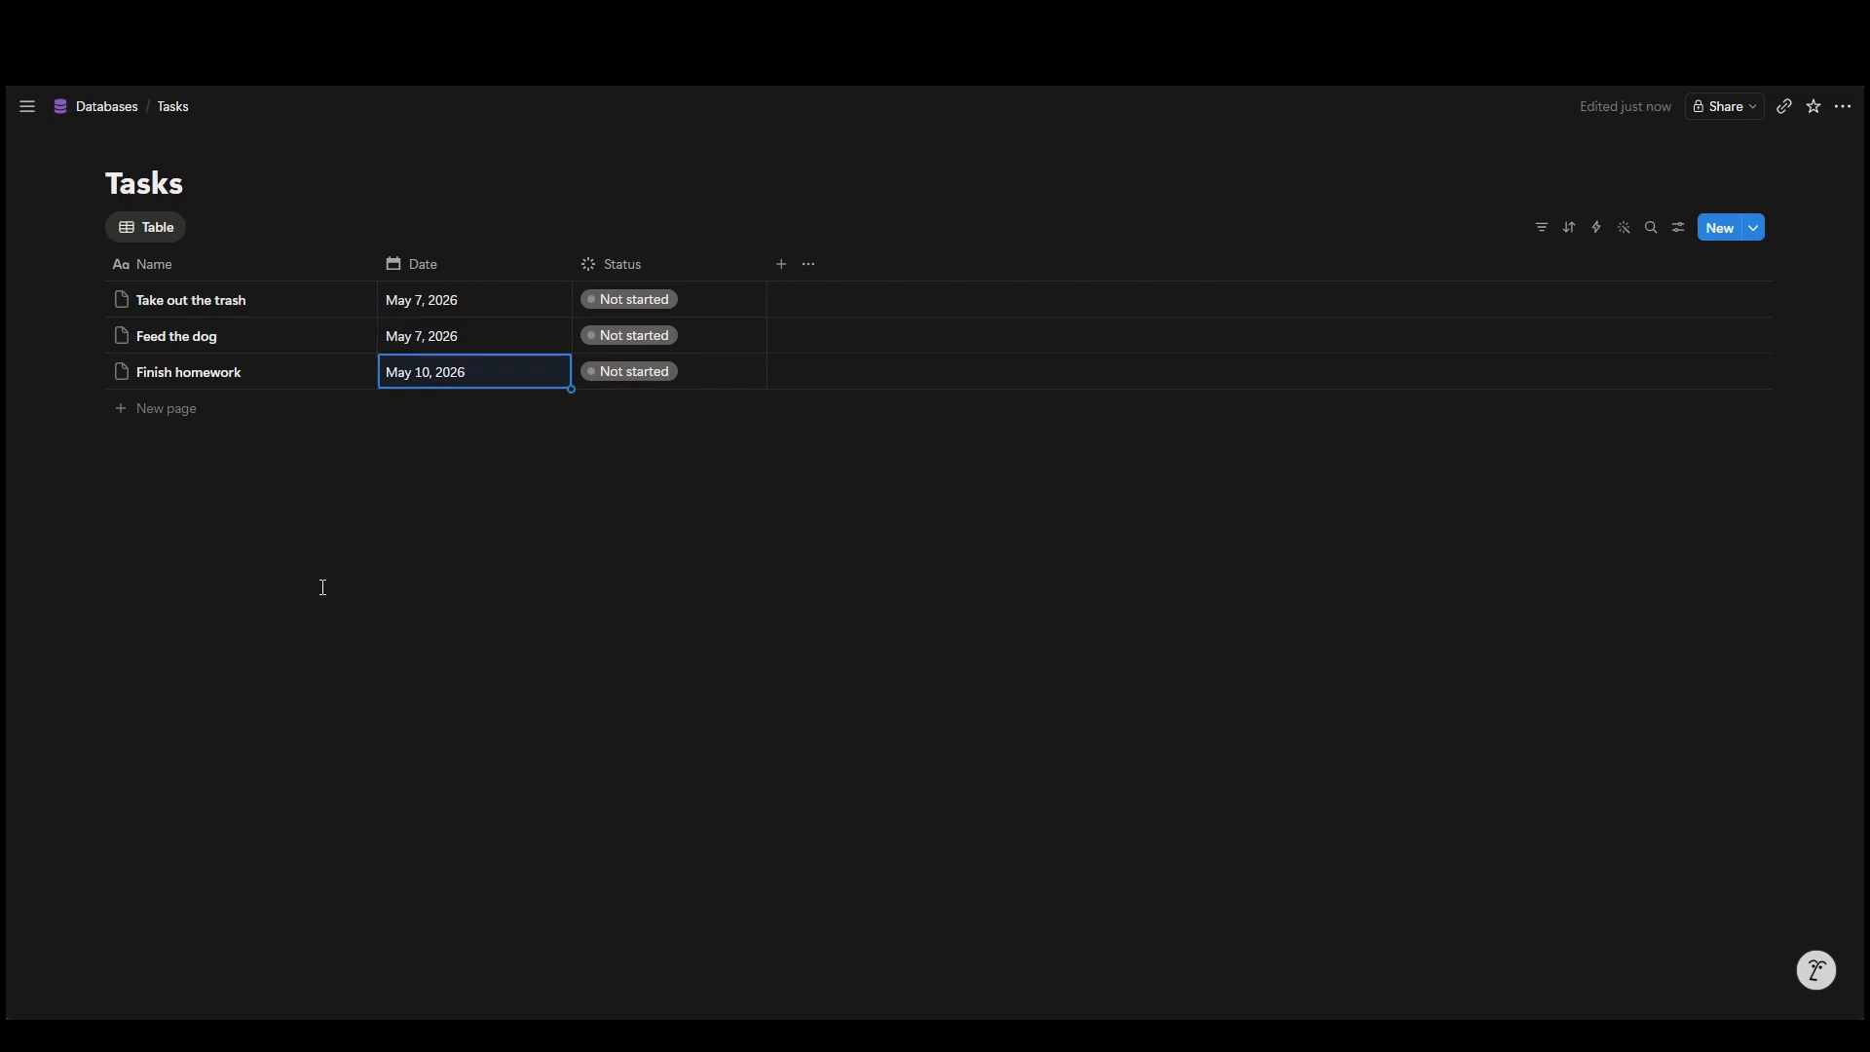
{"action": "left_click", "coordinate": [320, 587]}
Step: Change the Date property's date format to Month/Day/Year
{"action": "left_click", "coordinate": [419, 259]}
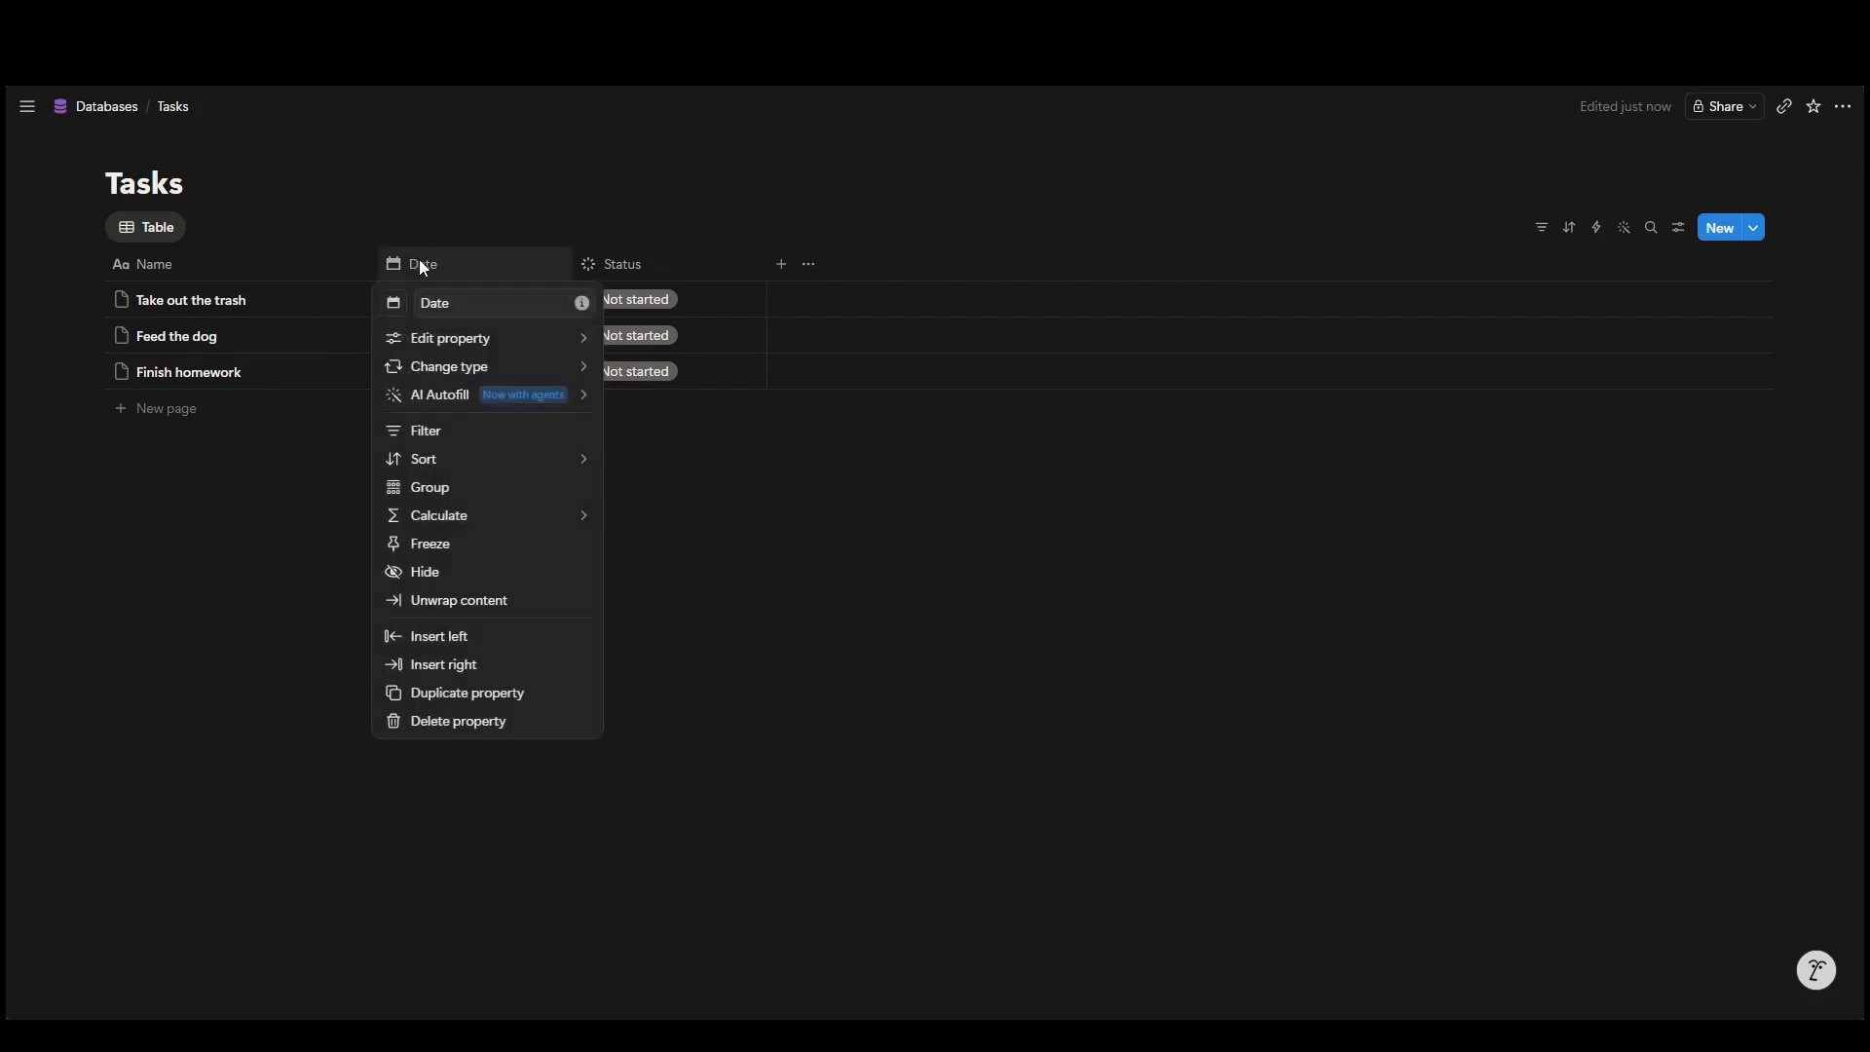
{"action": "mouse_move", "coordinate": [462, 353]}
{"action": "left_click", "coordinate": [695, 347]}
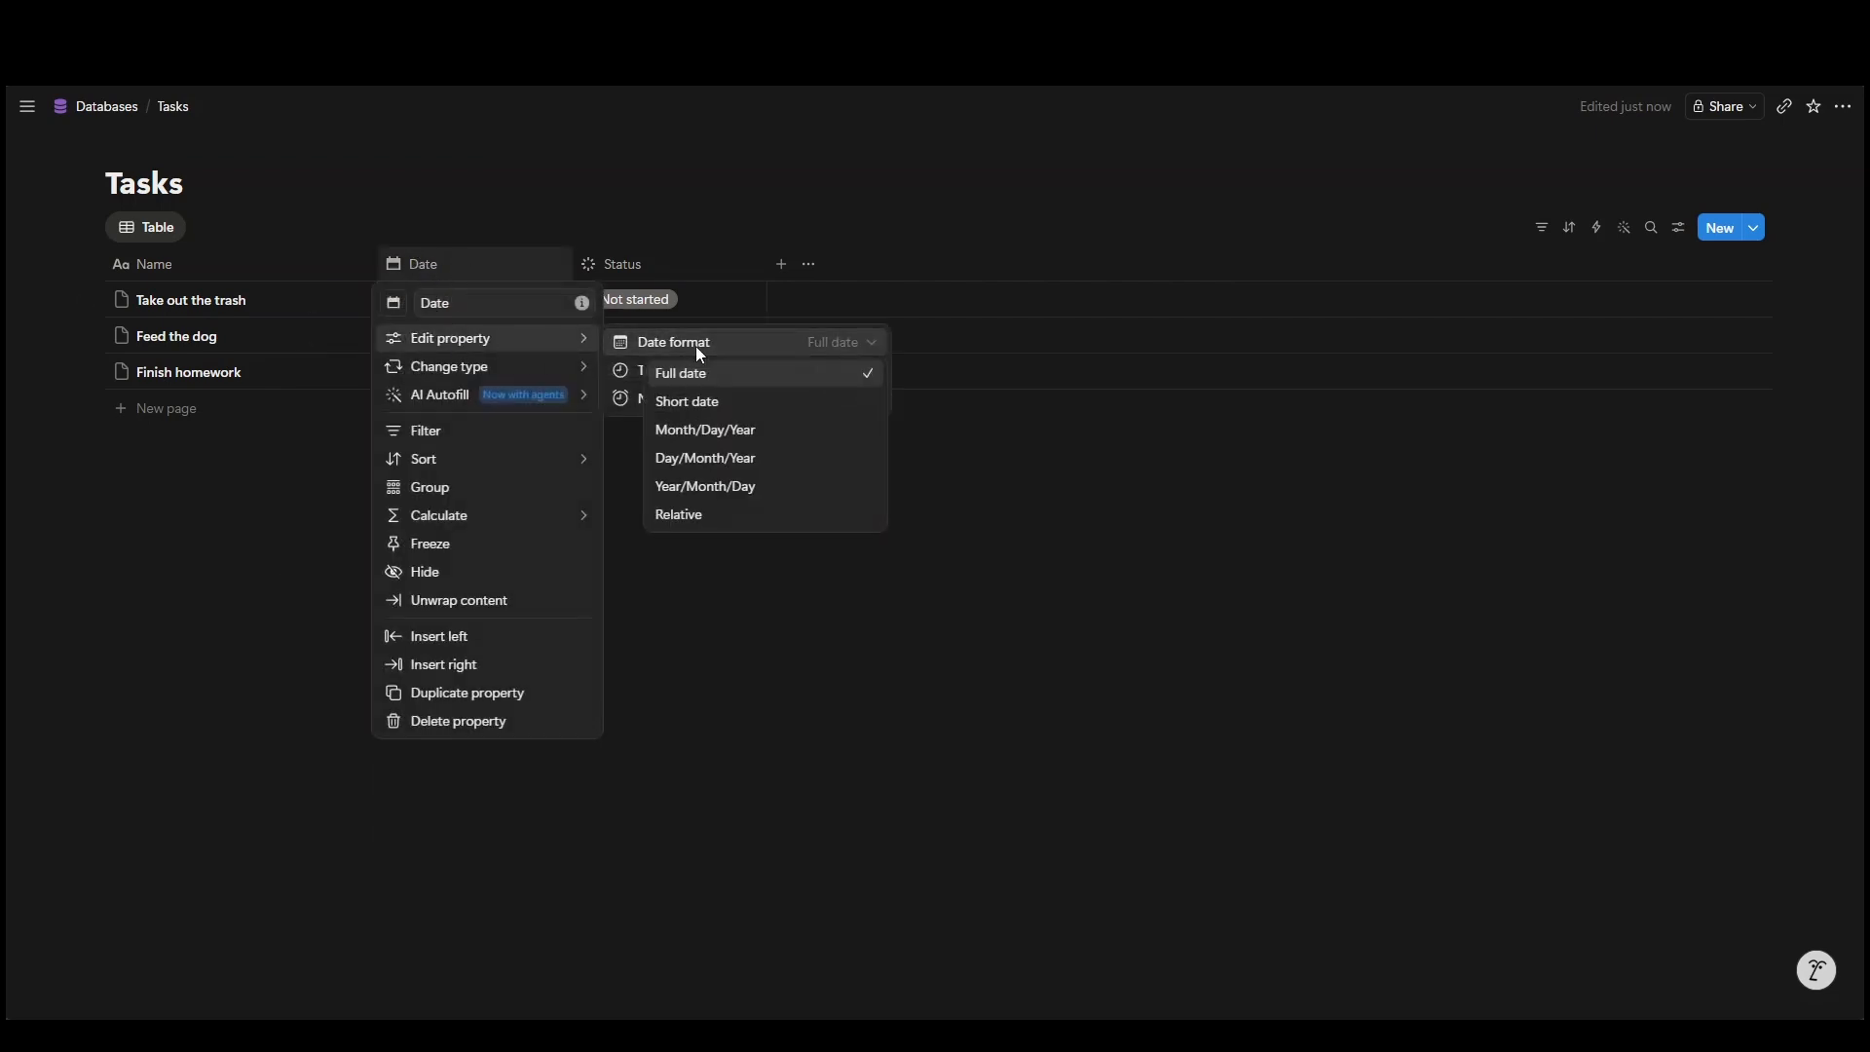
{"action": "left_click", "coordinate": [717, 432]}
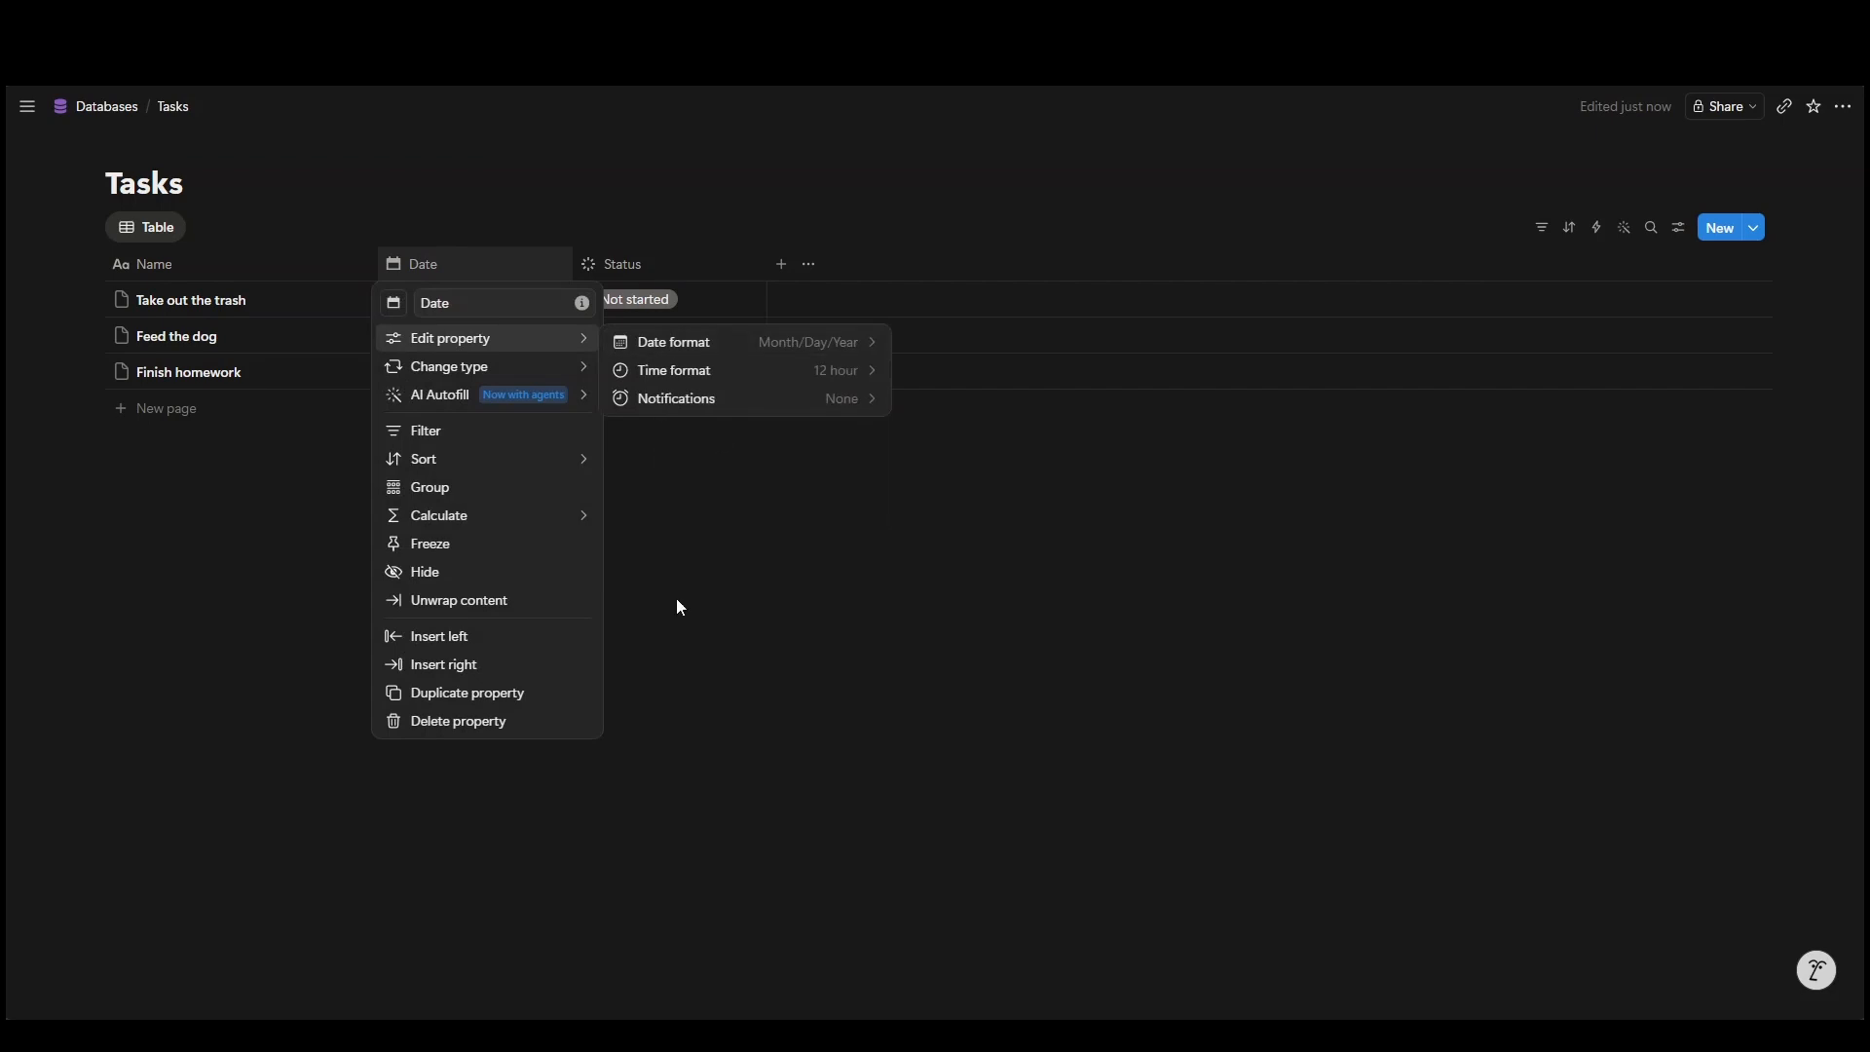
{"action": "left_click", "coordinate": [675, 598]}
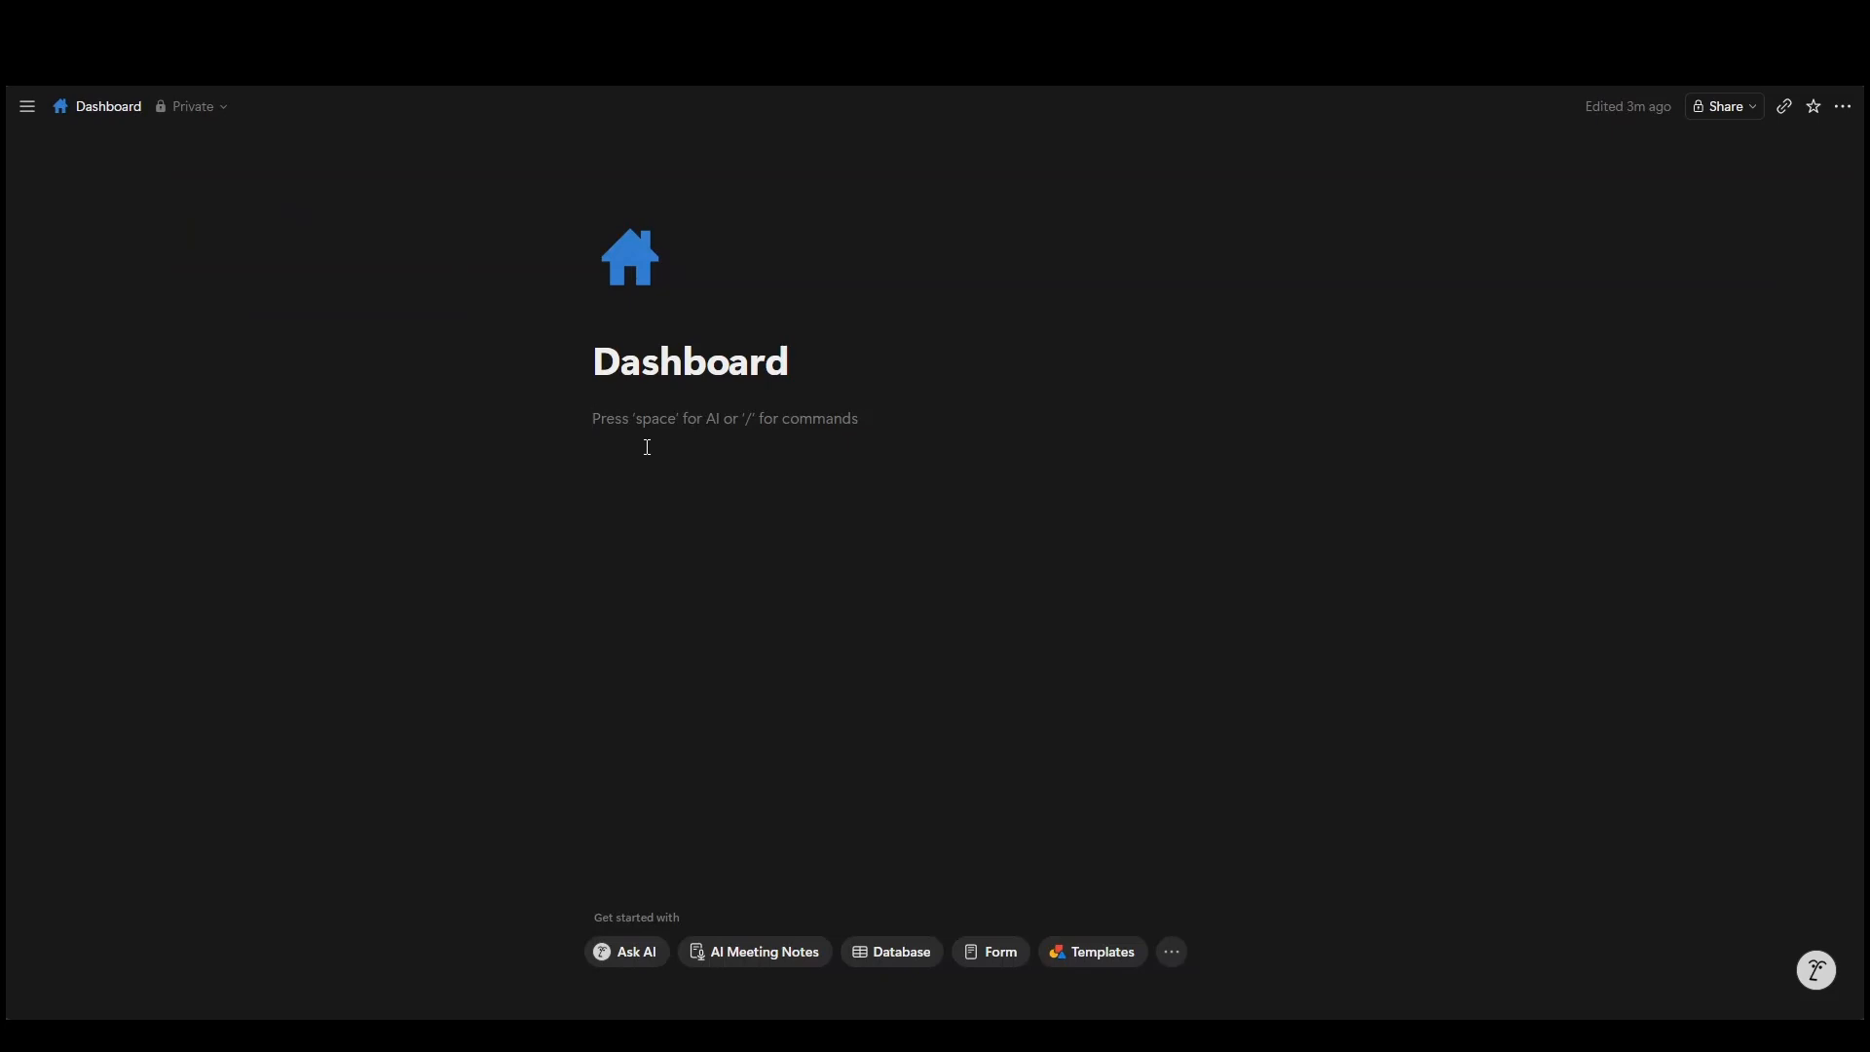
Step: Insert a database list view on the Dashboard page, linked to the existing Tasks source from the Databases page
{"action": "type", "text": "/"}
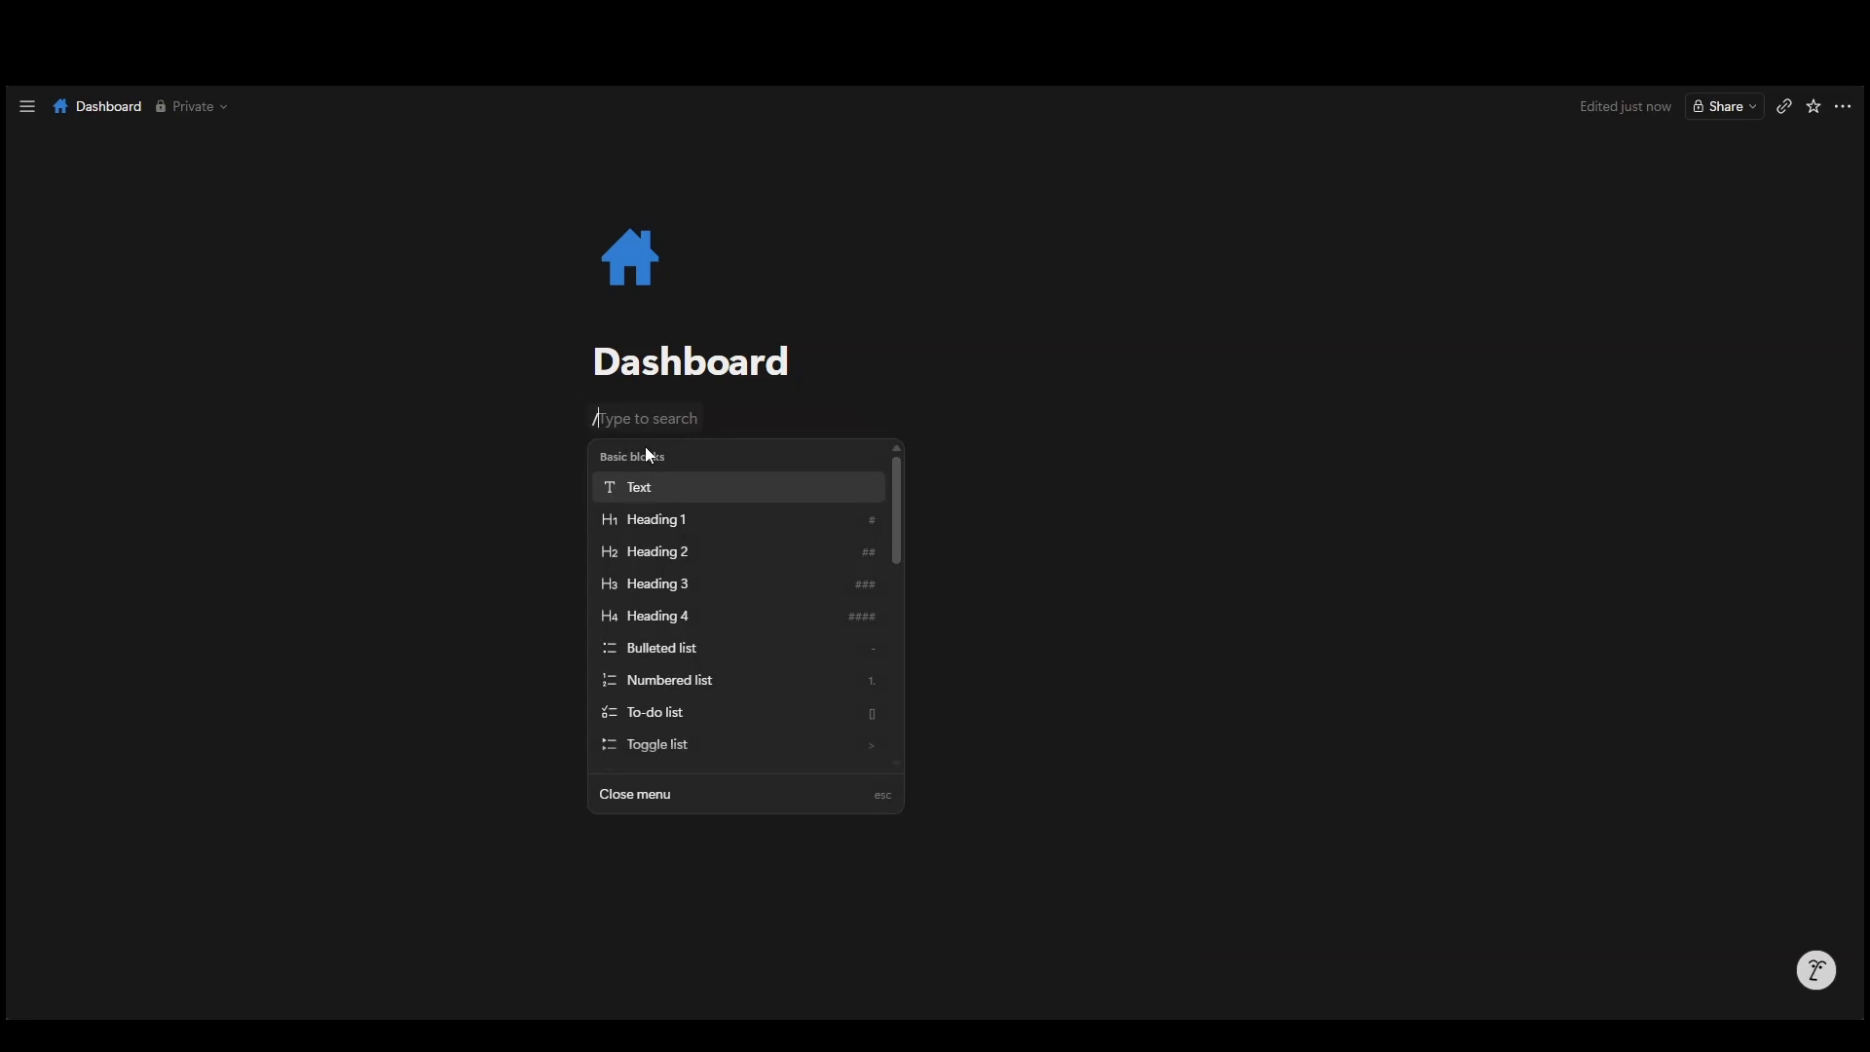
{"action": "type", "text": "list"}
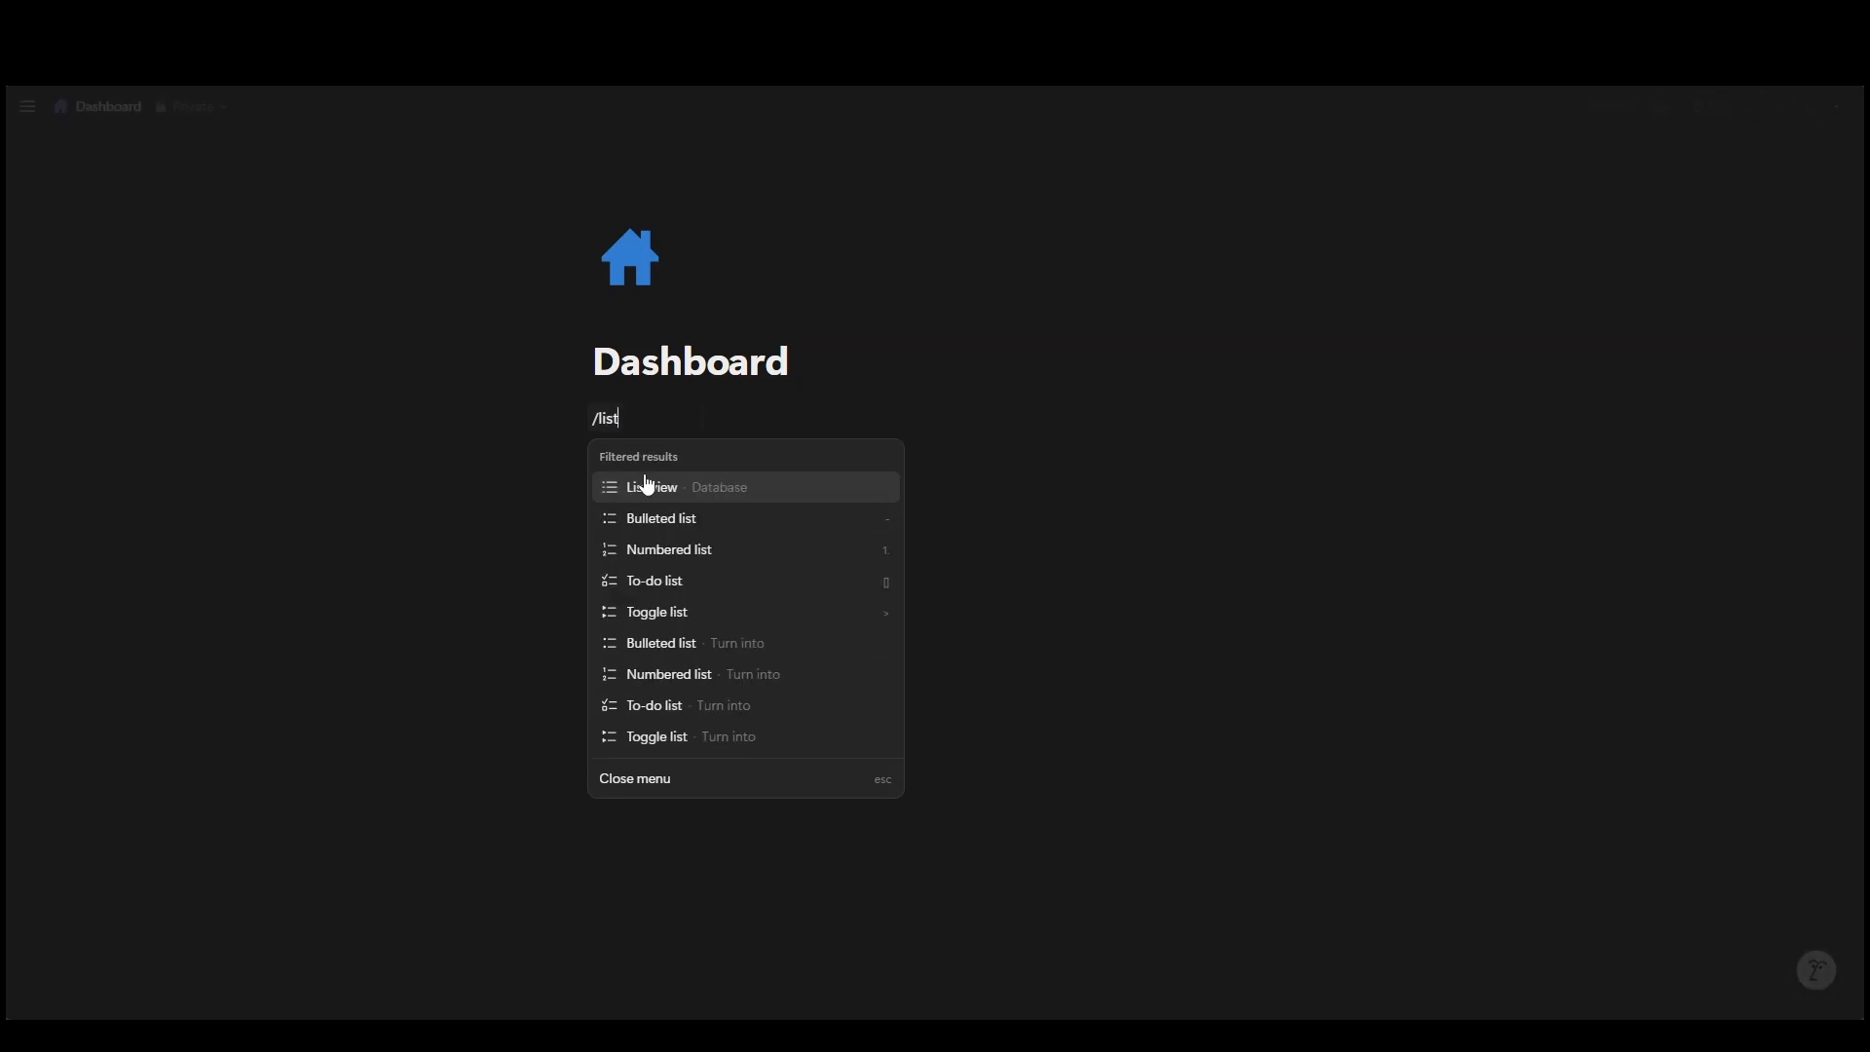
{"action": "left_click", "coordinate": [647, 485]}
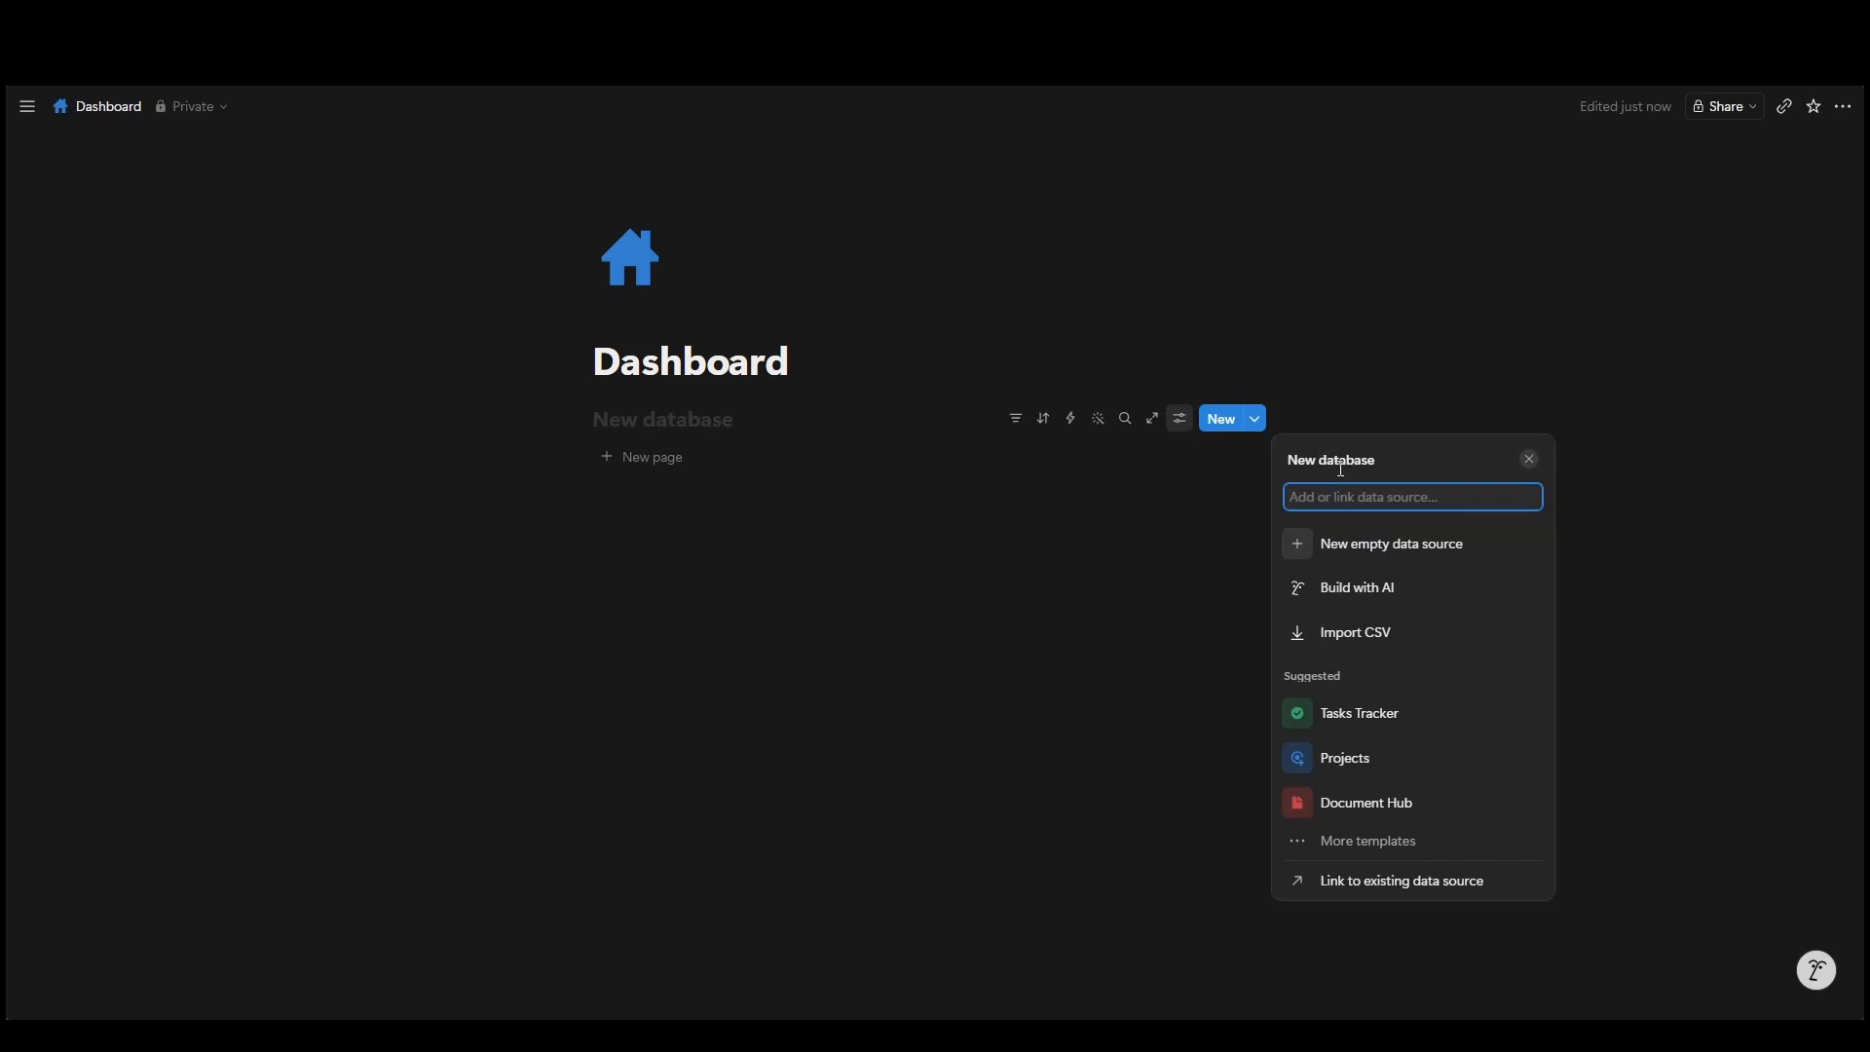
{"action": "type", "text": "task"}
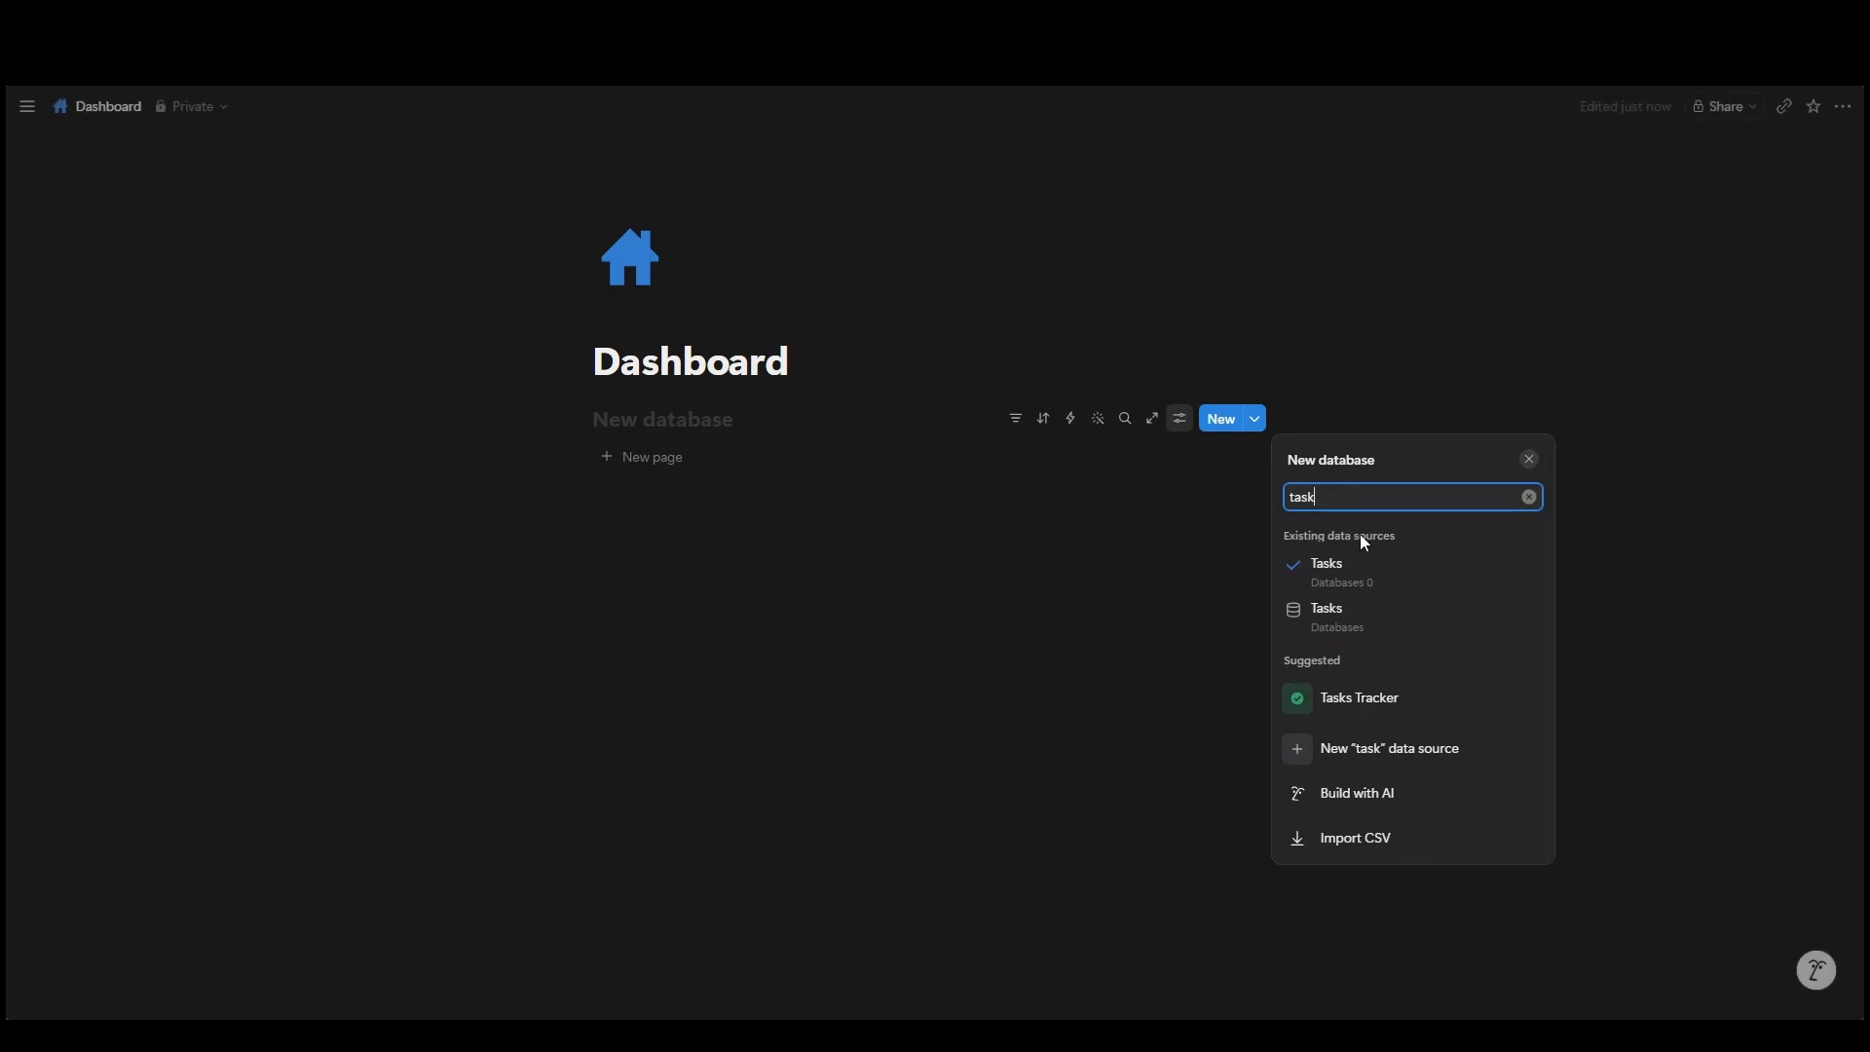
{"action": "left_click", "coordinate": [1326, 615]}
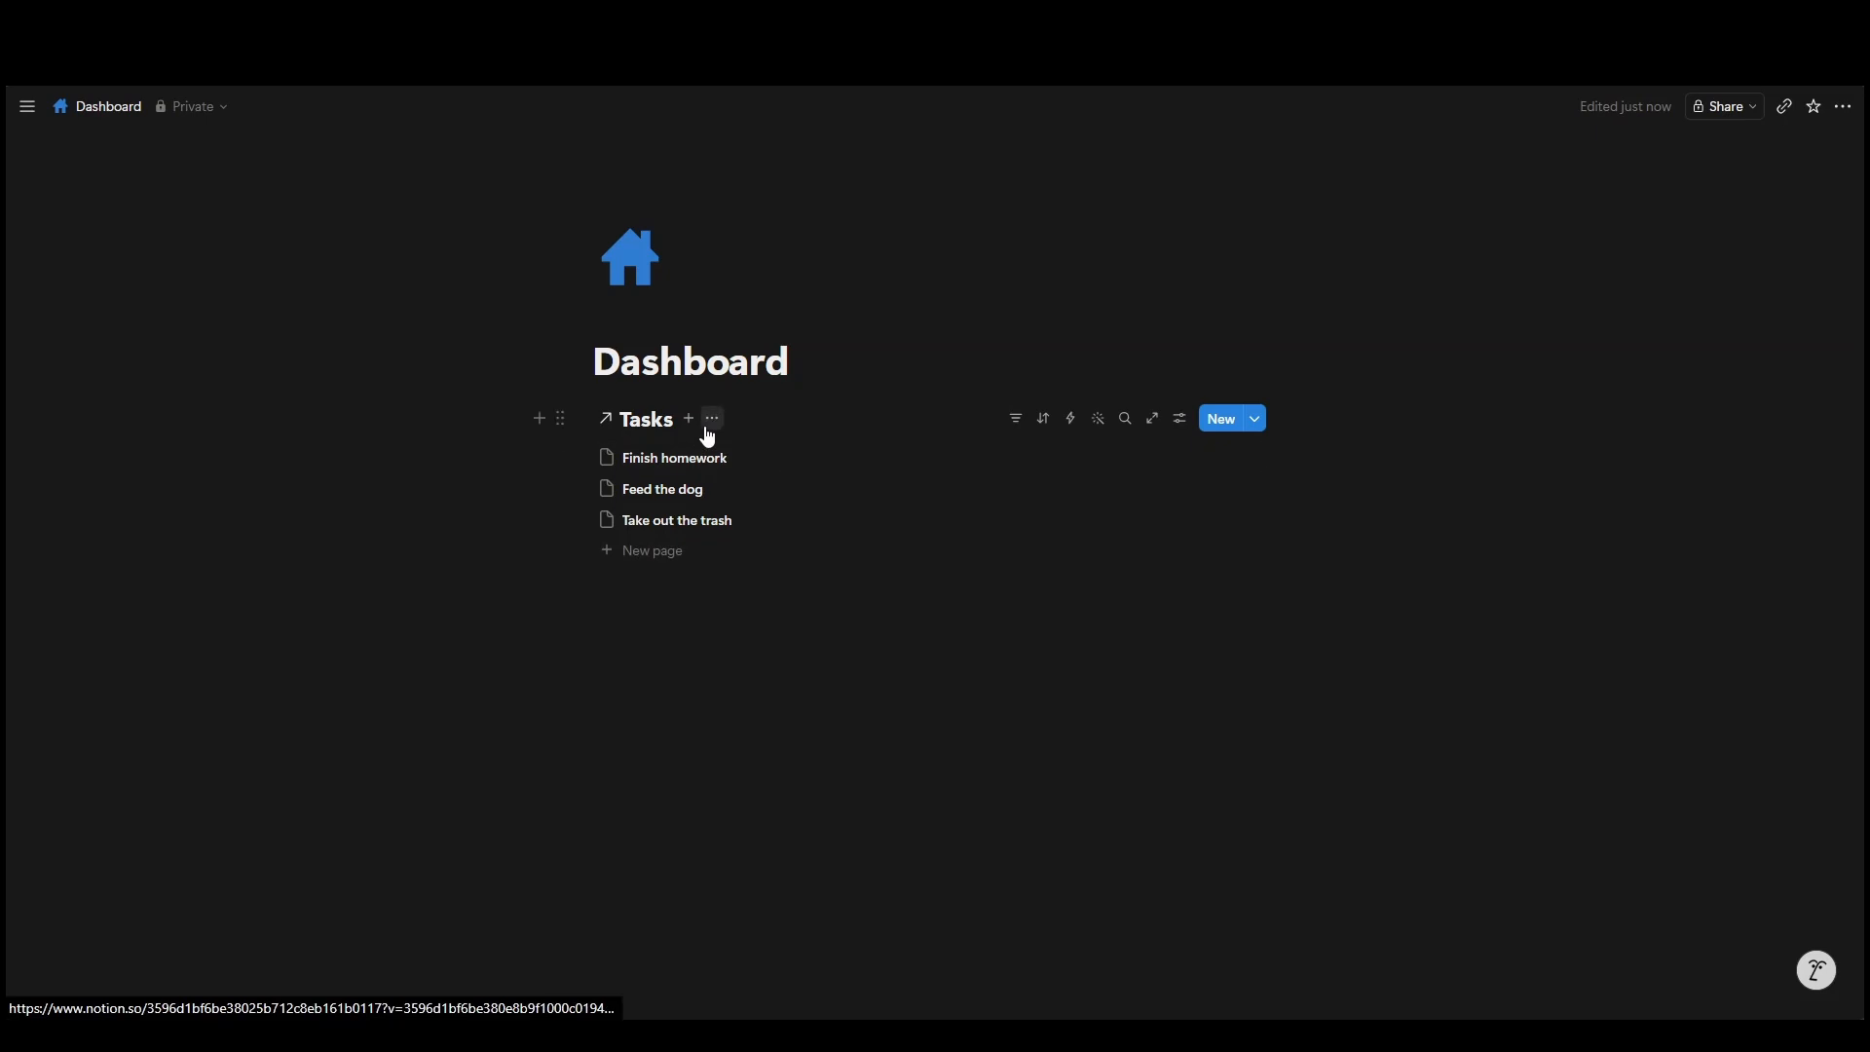
Step: Hide the linked database's title on the Dashboard and rename its list view to Tasks with a checkmark icon
{"action": "left_click", "coordinate": [712, 418]}
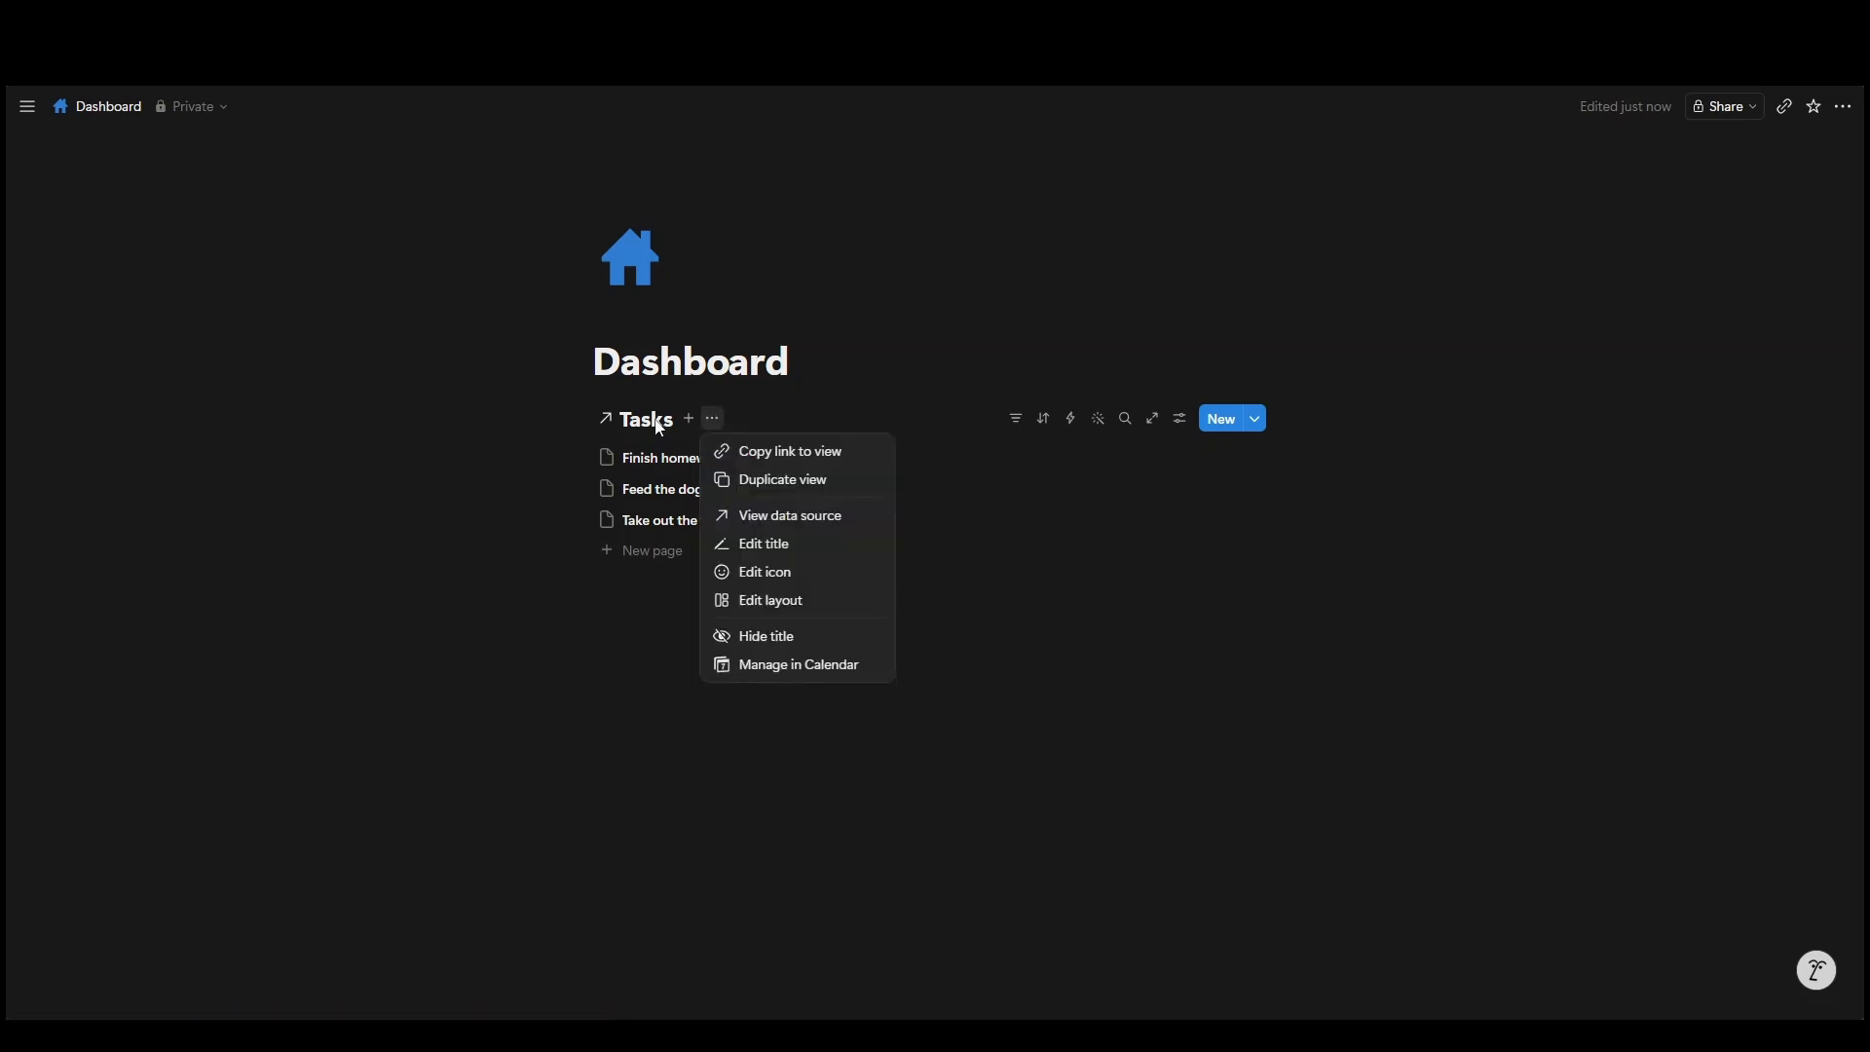
{"action": "left_click", "coordinate": [766, 637]}
{"action": "left_click", "coordinate": [645, 419]}
{"action": "left_click", "coordinate": [655, 456]}
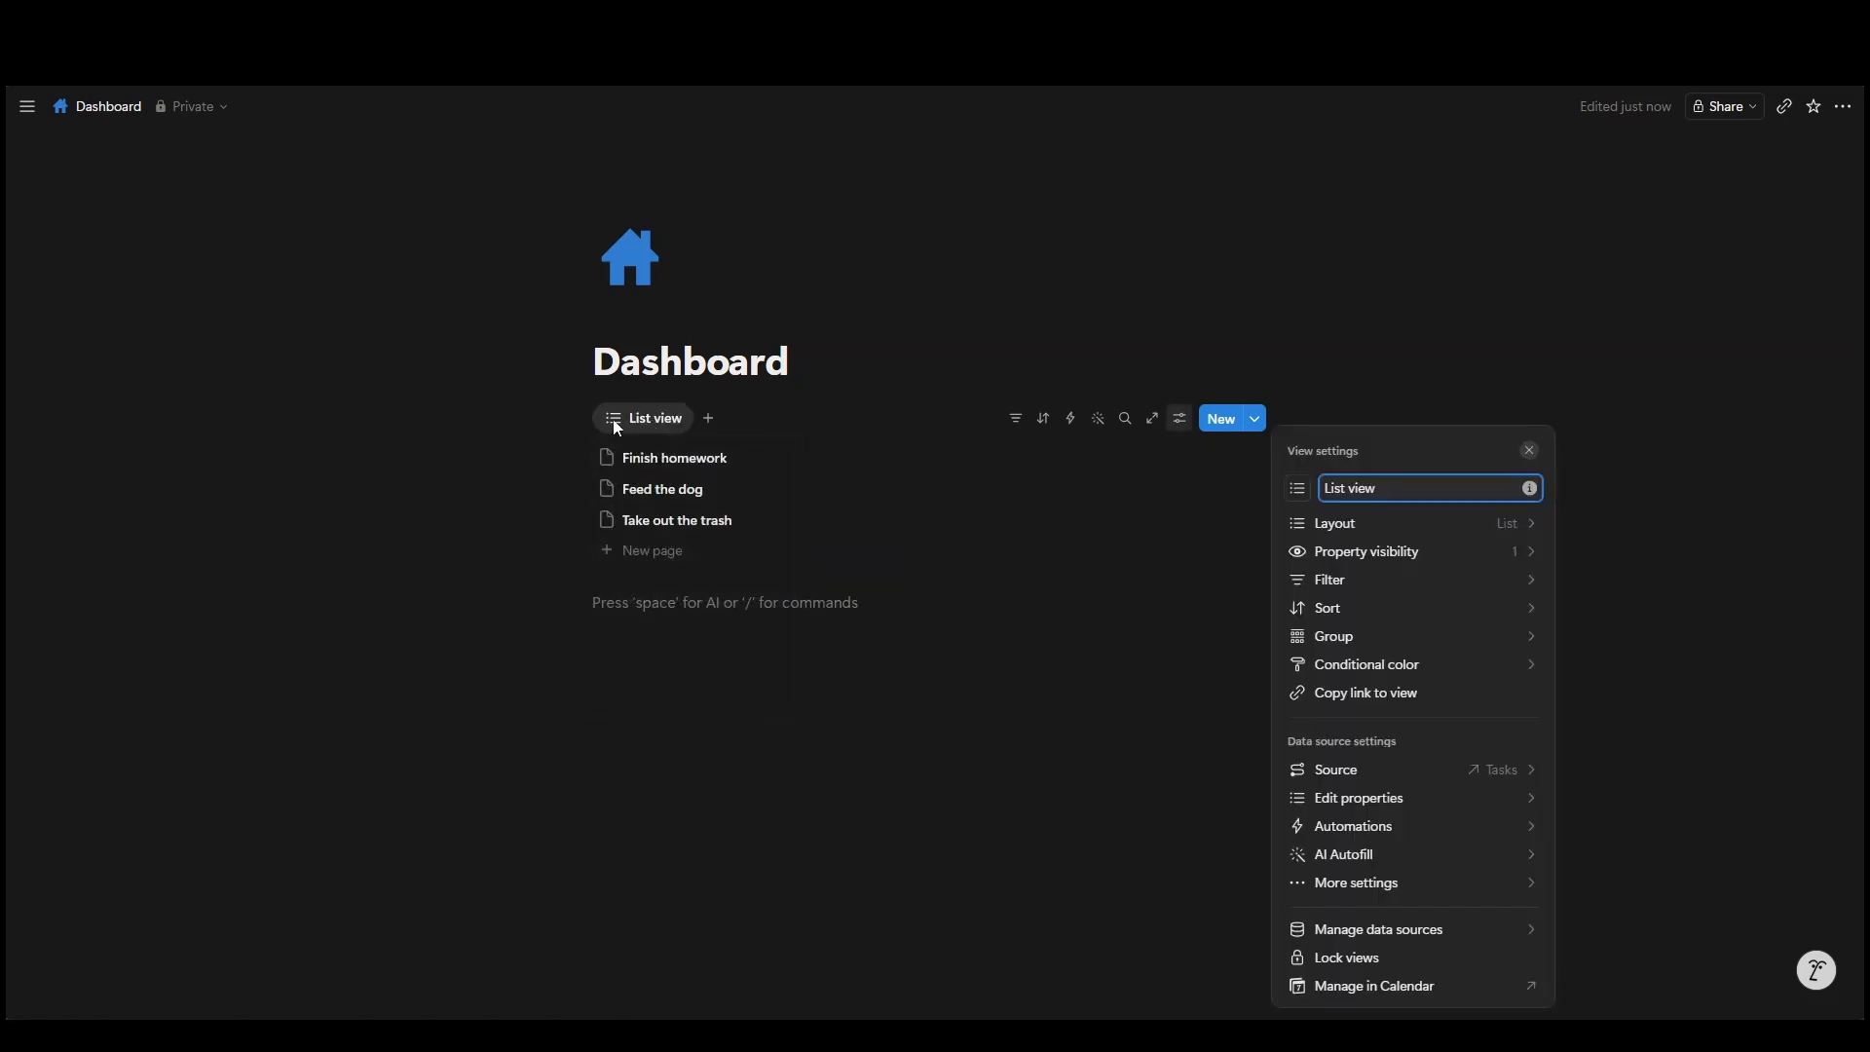
{"action": "key", "text": "ctrl+a"}
{"action": "type", "text": "Tasks"}
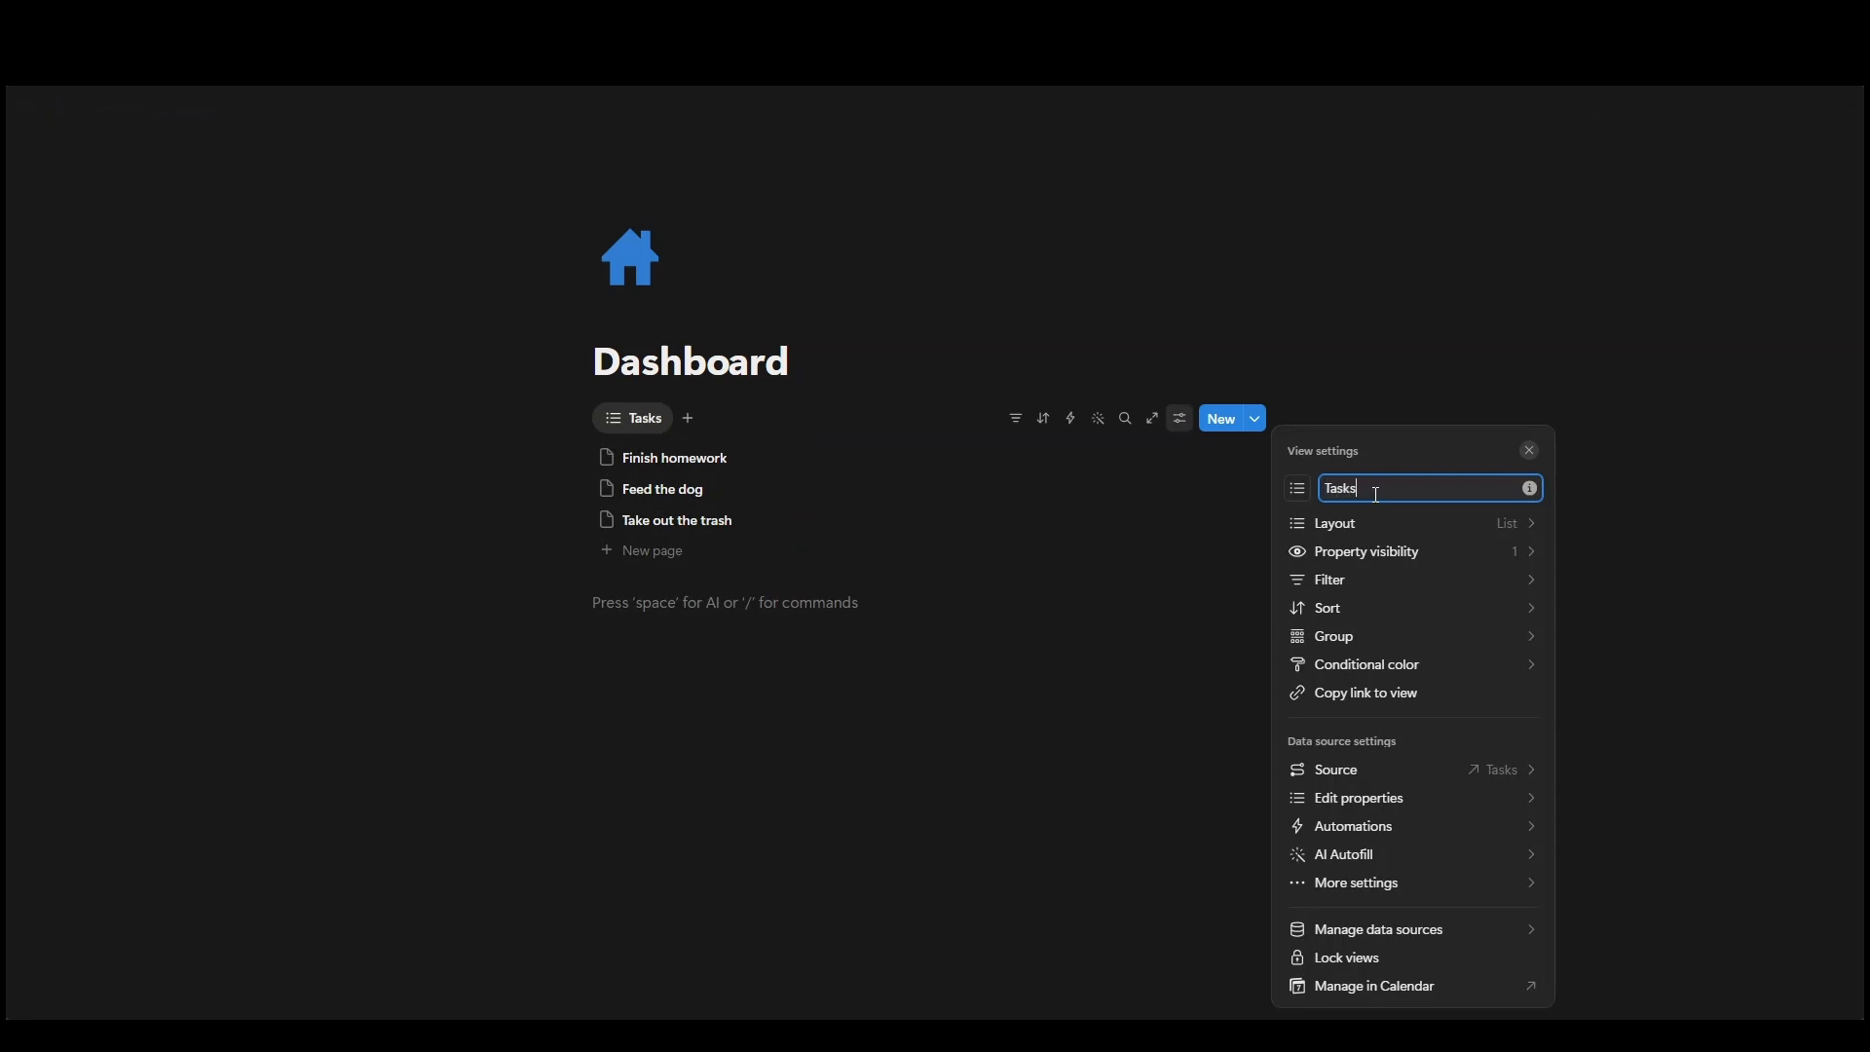
{"action": "left_click", "coordinate": [1170, 435]}
Step: Show the Date and Status properties in the Dashboard's Tasks list view
{"action": "left_click", "coordinate": [1180, 426]}
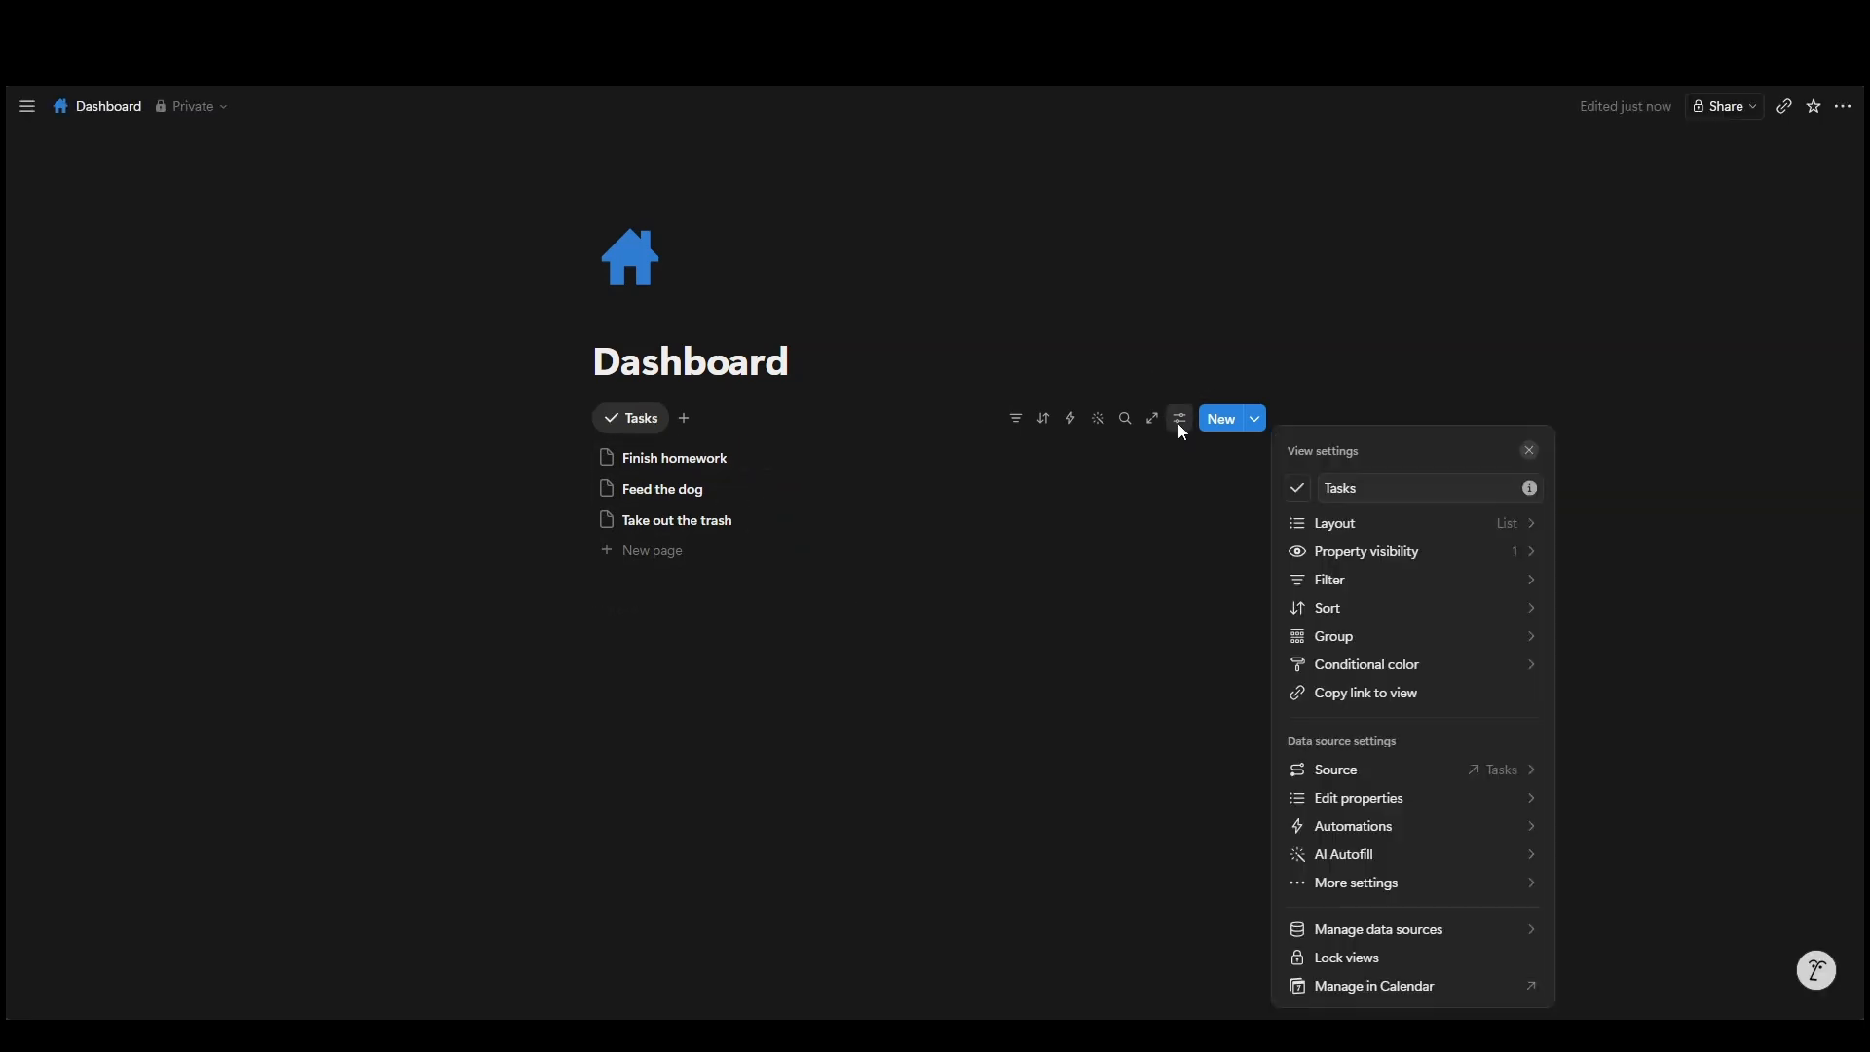
{"action": "left_click", "coordinate": [1349, 552]}
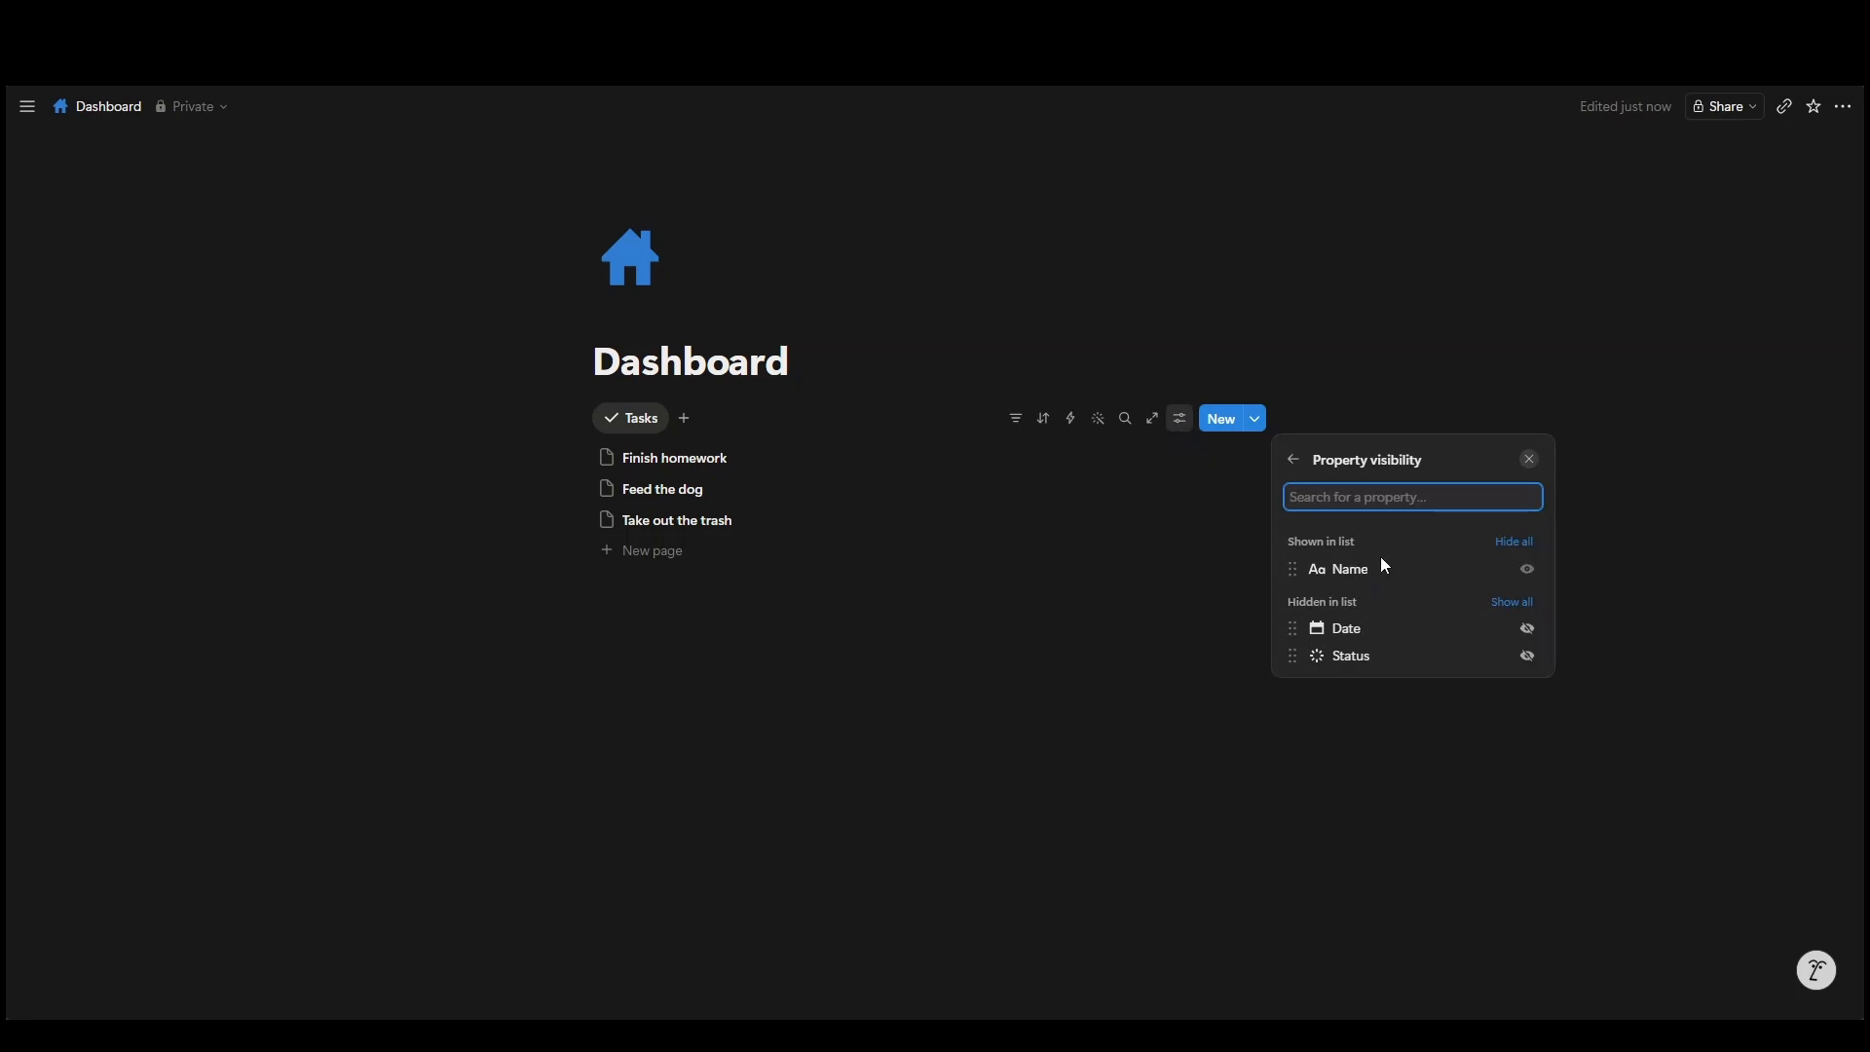
{"action": "left_click", "coordinate": [1528, 629]}
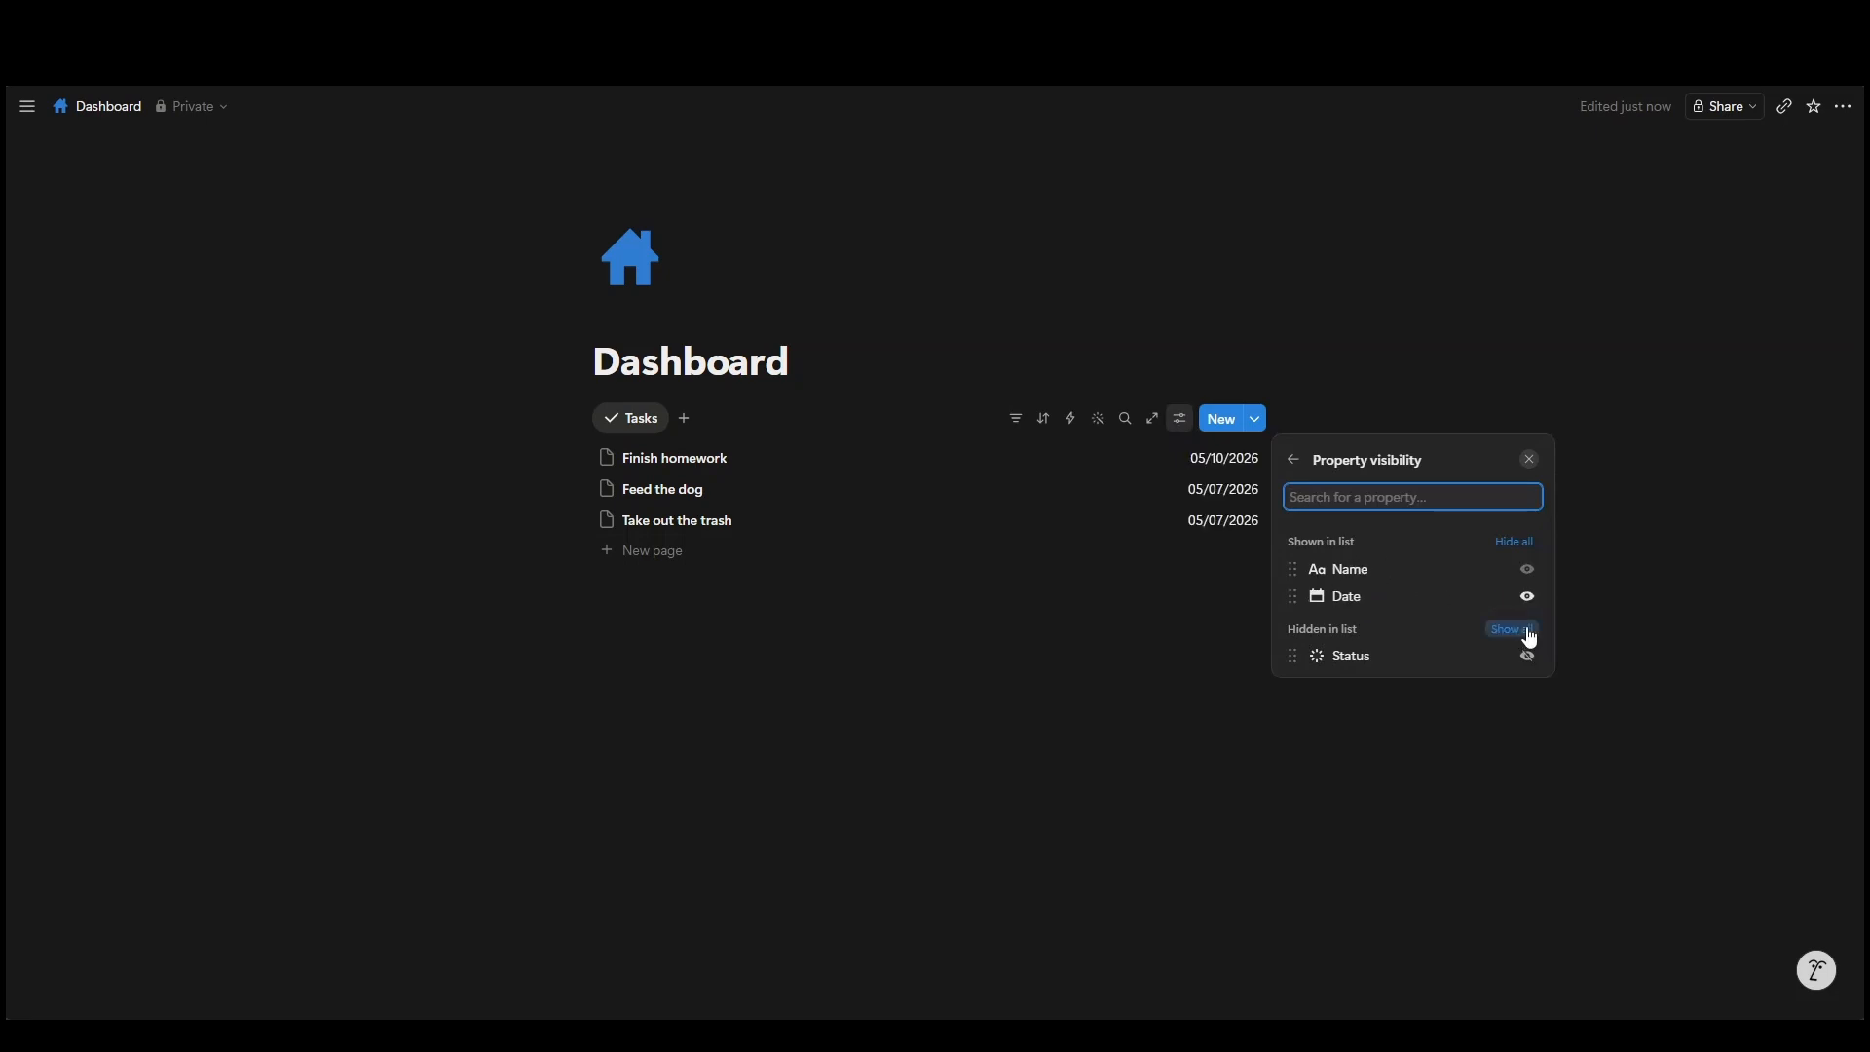
{"action": "left_click", "coordinate": [1526, 654]}
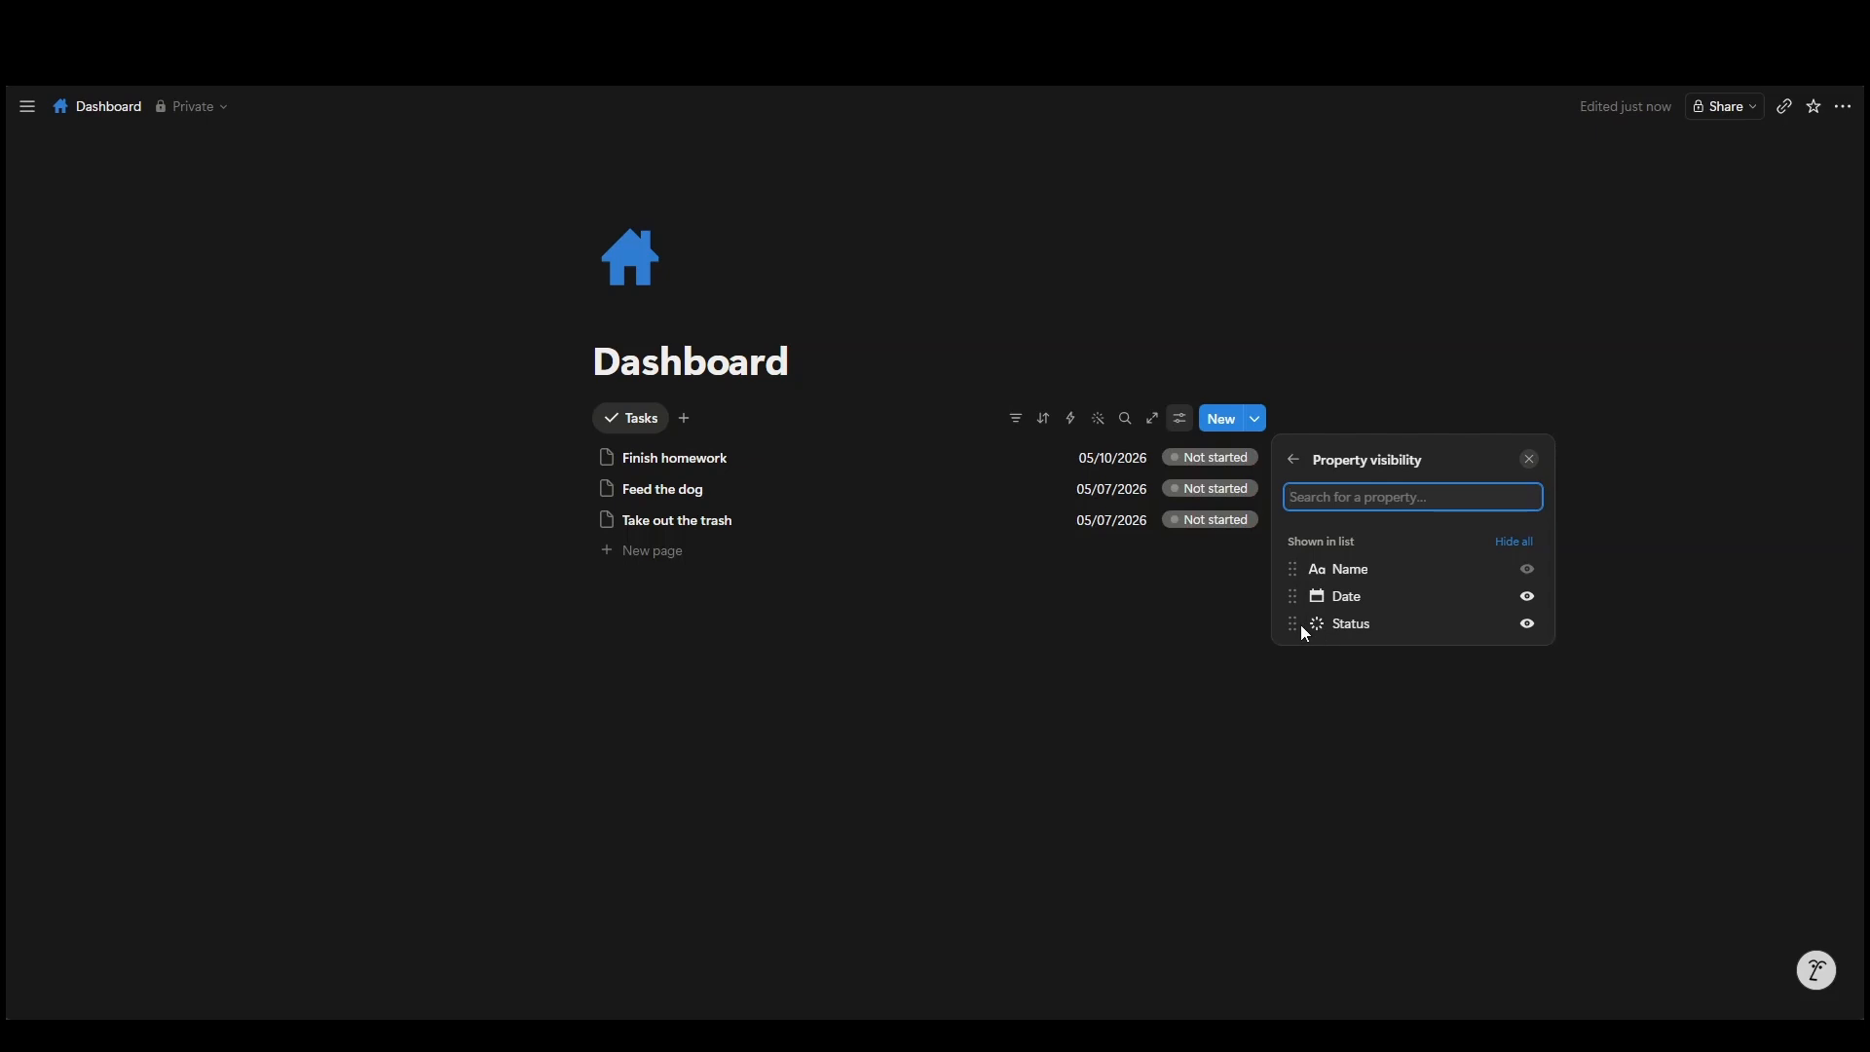
Step: Move the Status property ahead of Name in the Dashboard's Tasks list view and display Status as a checkbox
{"action": "left_click_drag", "start_coordinate": [1295, 620], "coordinate": [1321, 575]}
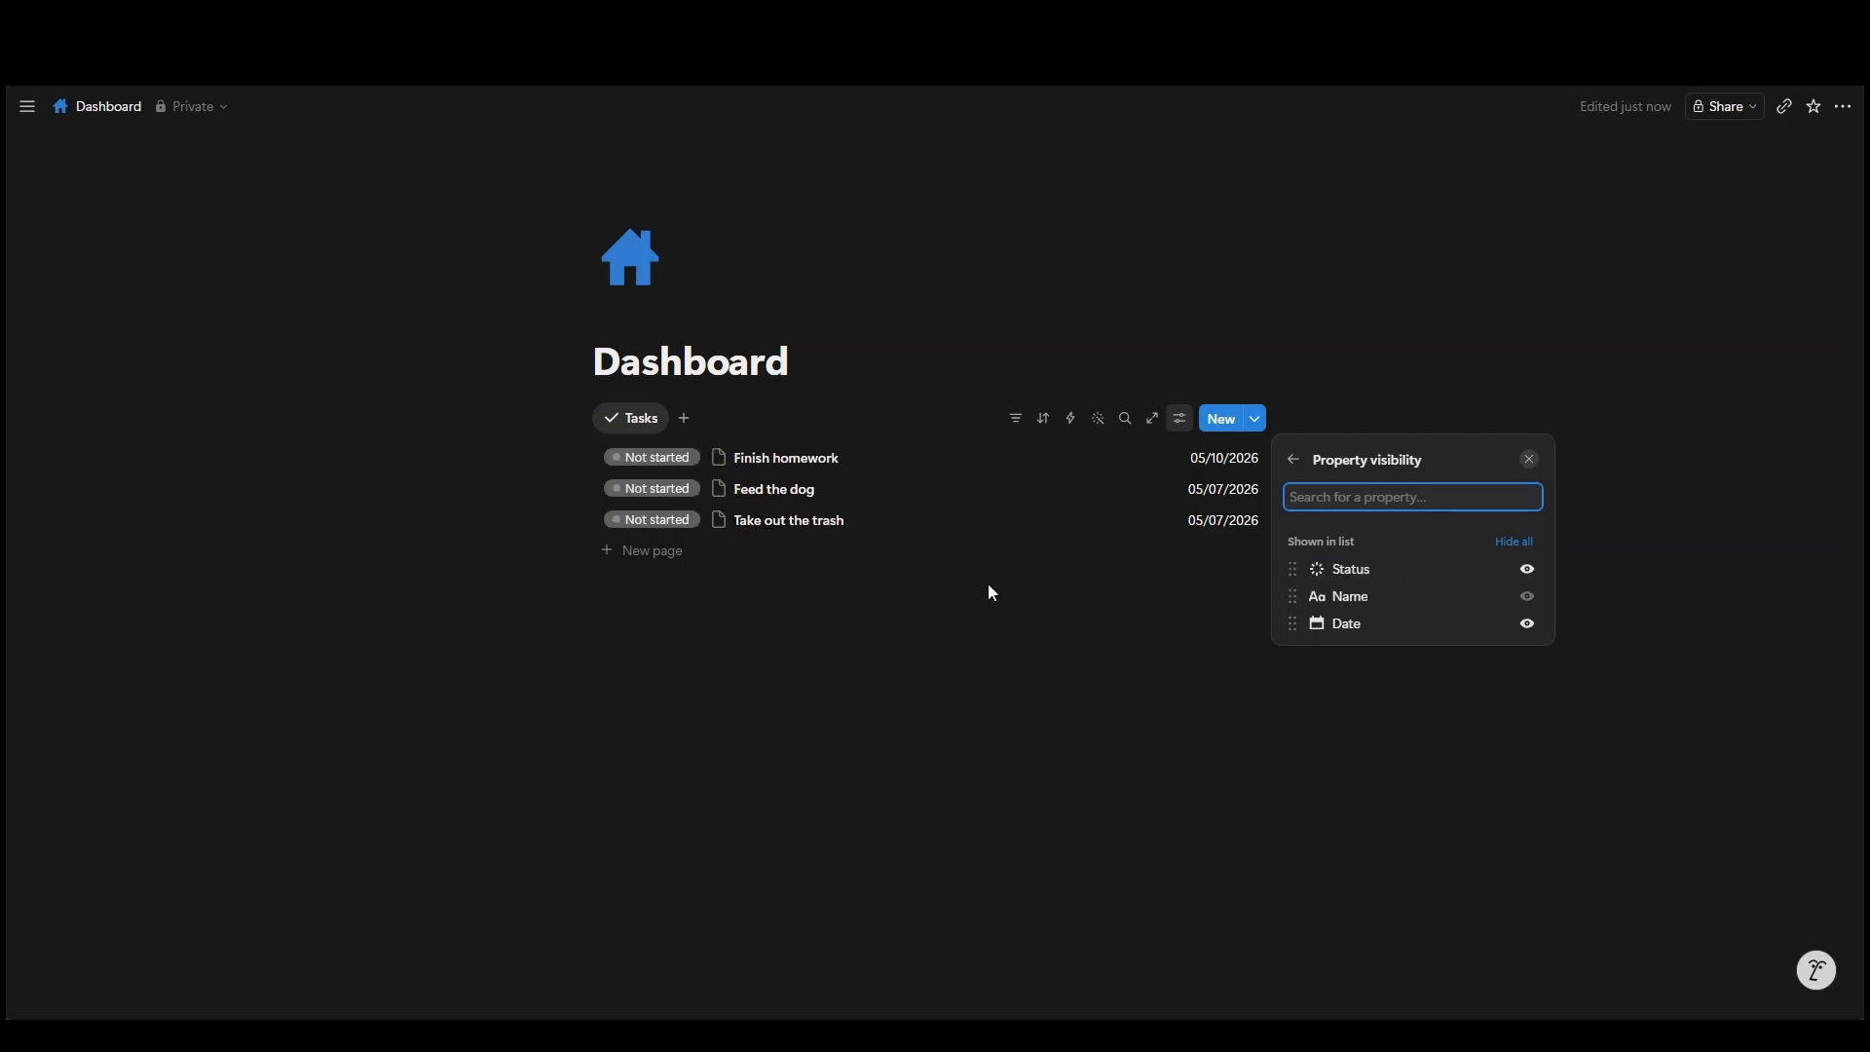
{"action": "left_click", "coordinate": [645, 487]}
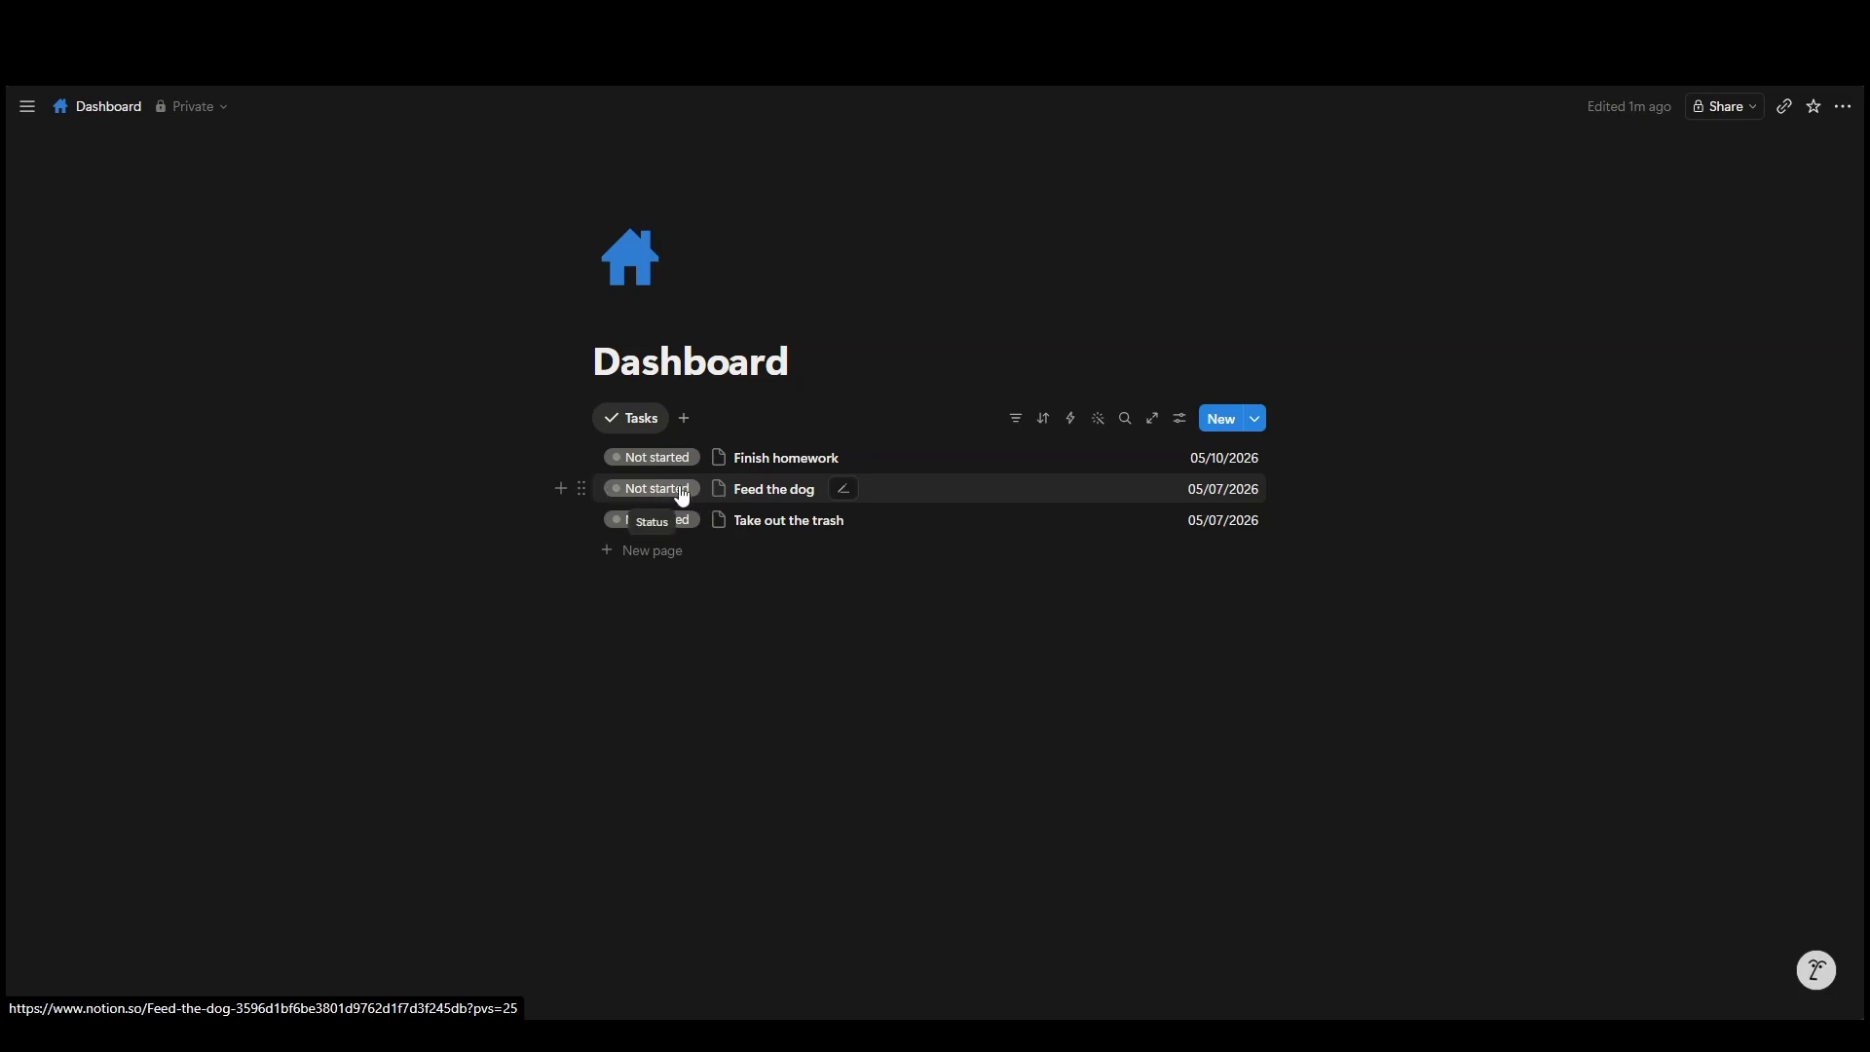
{"action": "left_click", "coordinate": [1179, 418]}
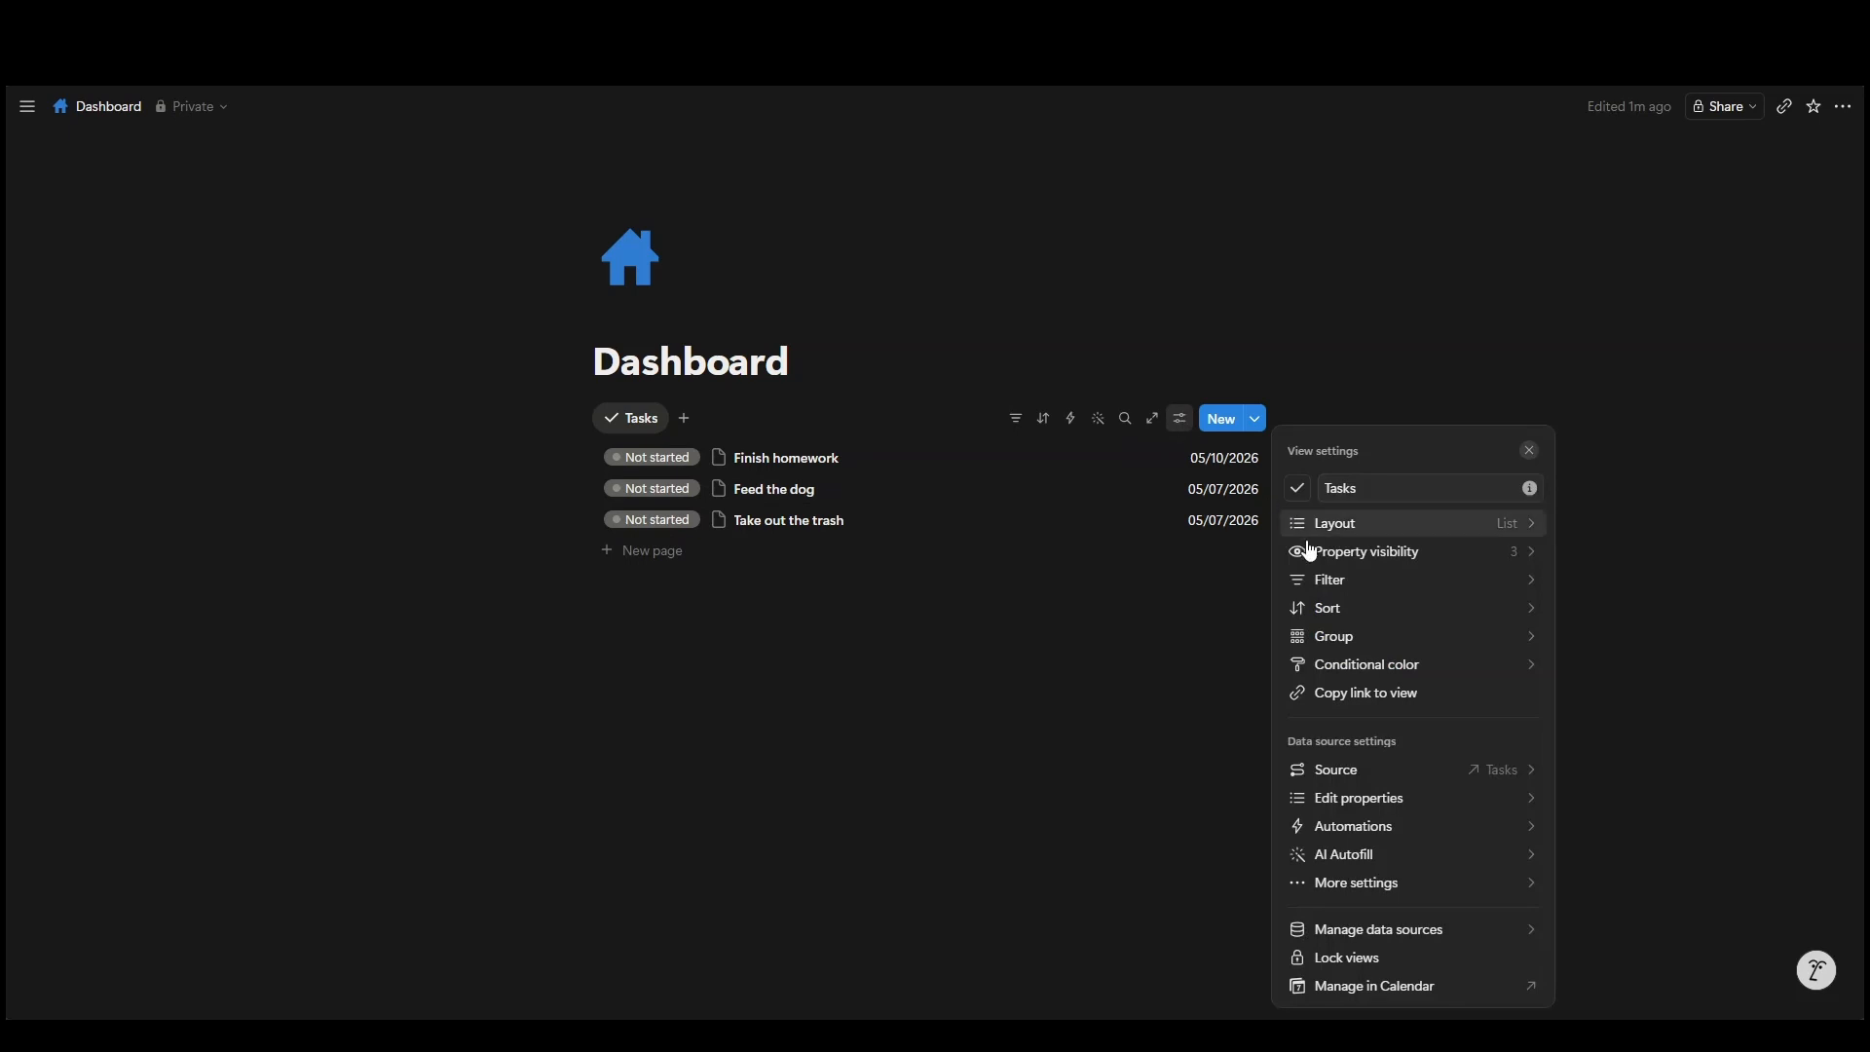
{"action": "left_click", "coordinate": [1360, 810]}
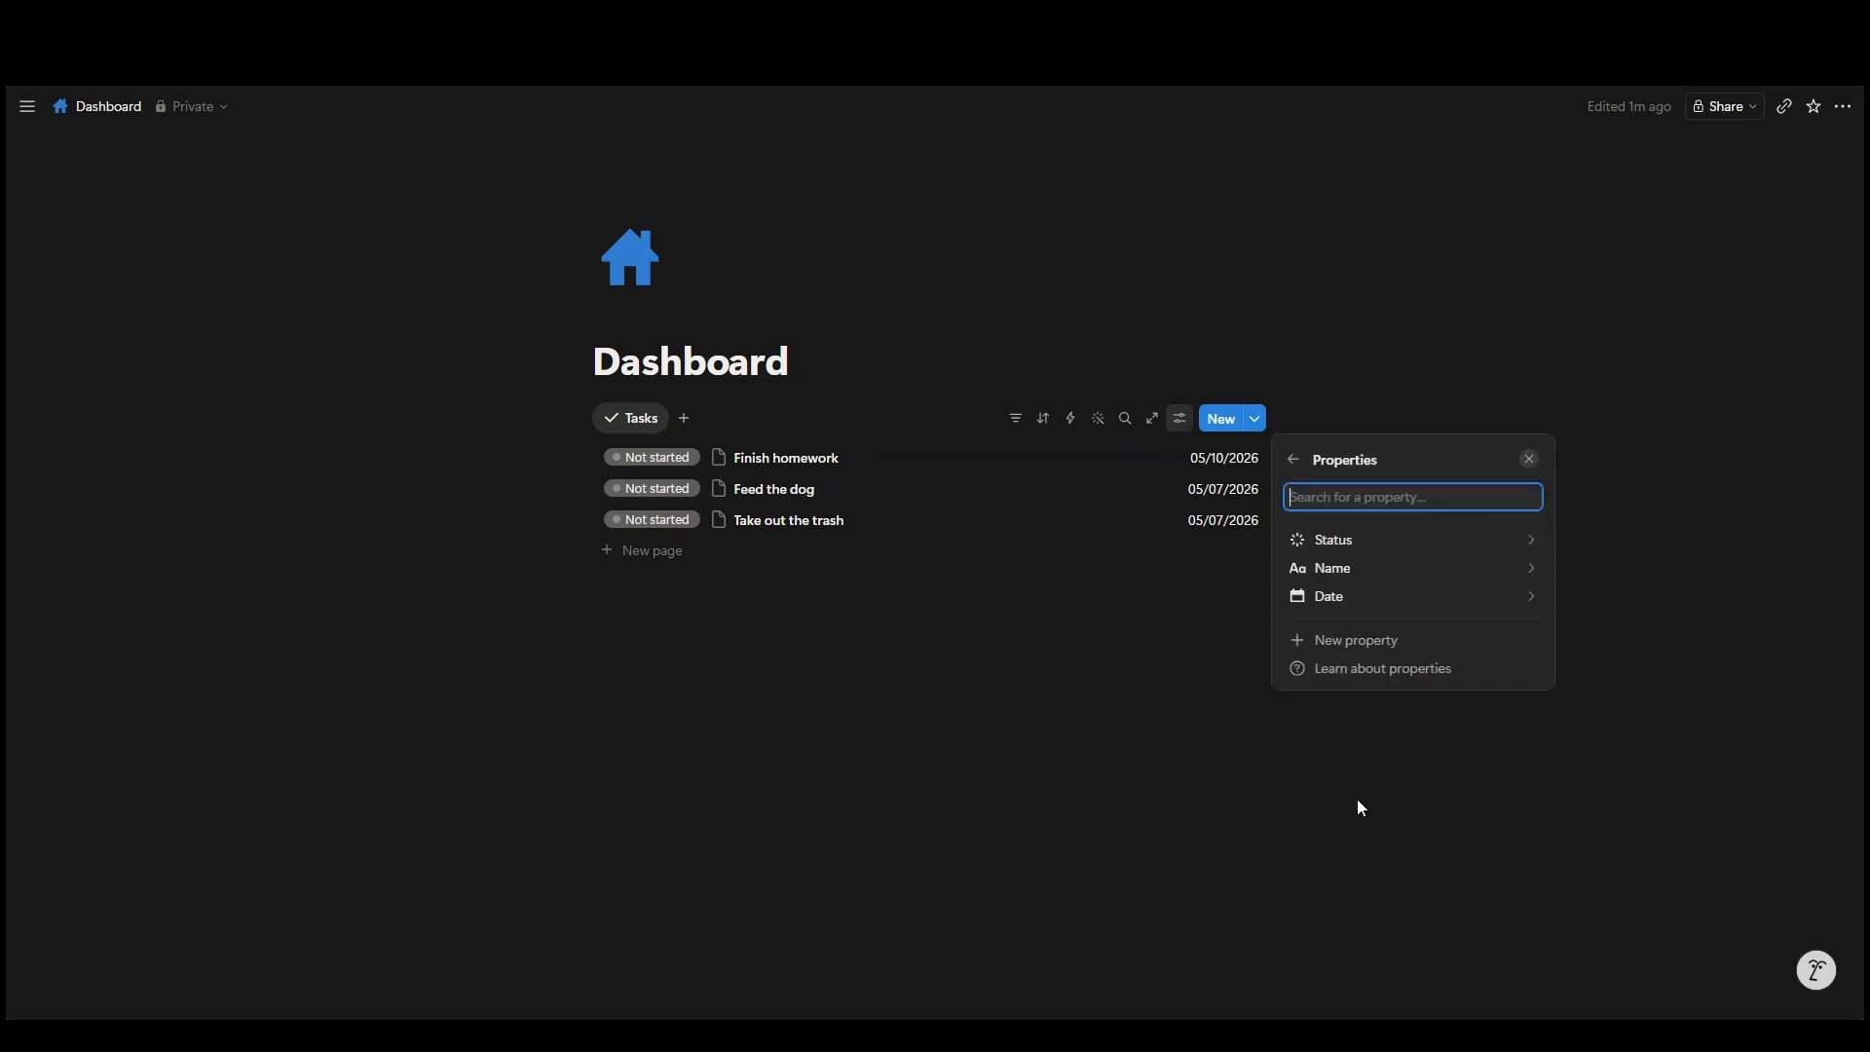
{"action": "left_click", "coordinate": [1327, 541]}
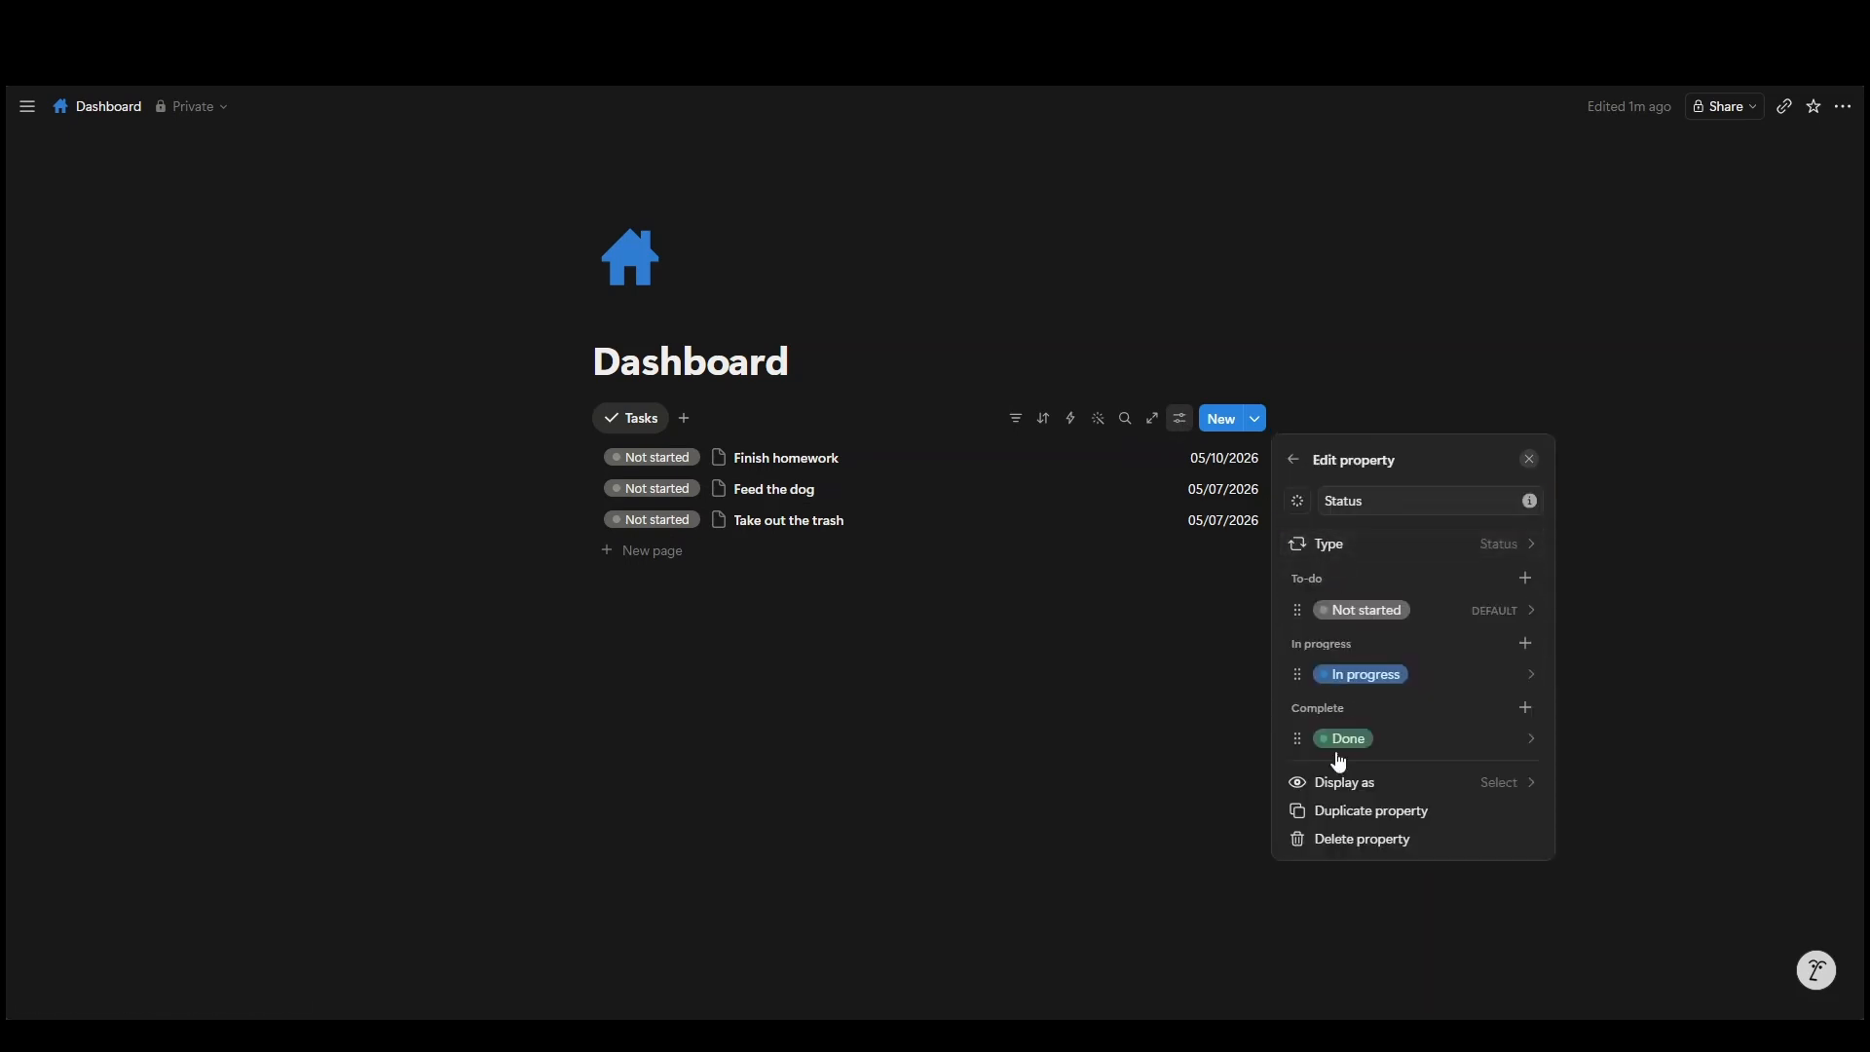
{"action": "left_click", "coordinate": [1395, 785]}
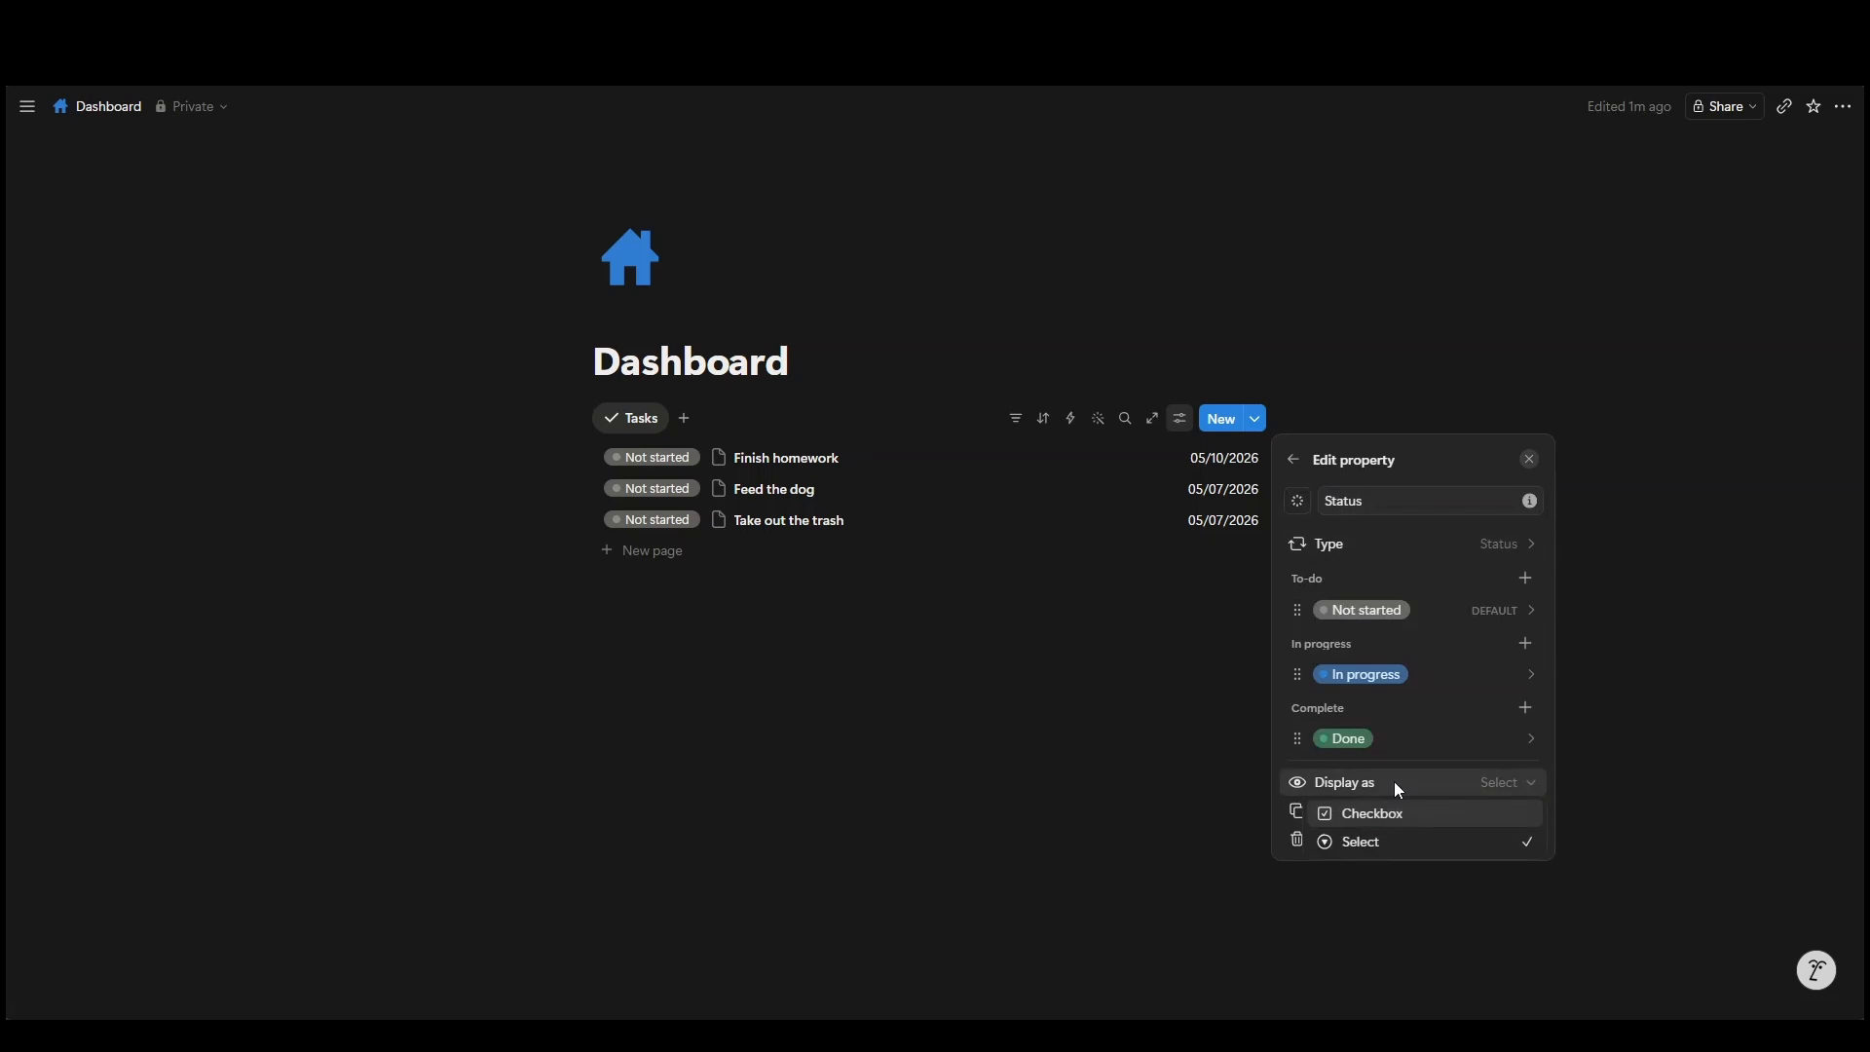
{"action": "left_click", "coordinate": [1364, 813]}
{"action": "left_click", "coordinate": [1057, 756]}
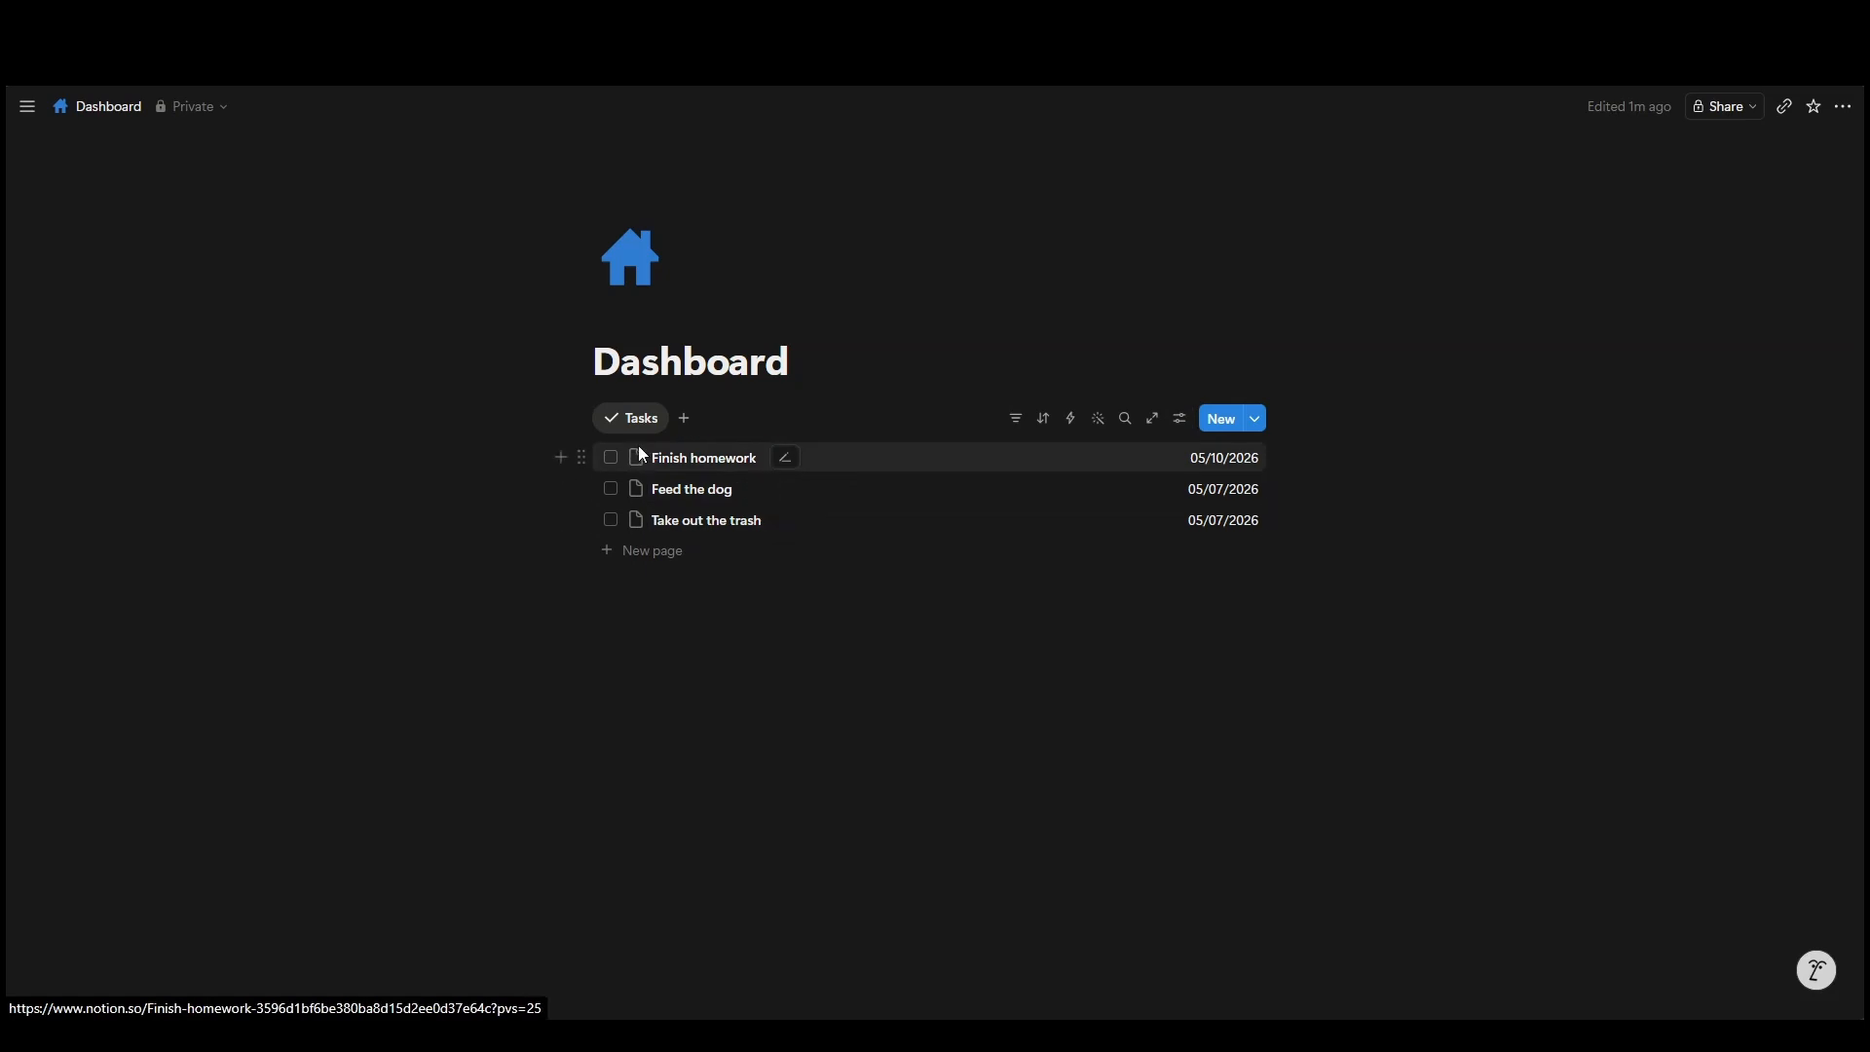
Step: Turn off page icons in the layout of the Dashboard's Tasks list view
{"action": "left_click", "coordinate": [1180, 419]}
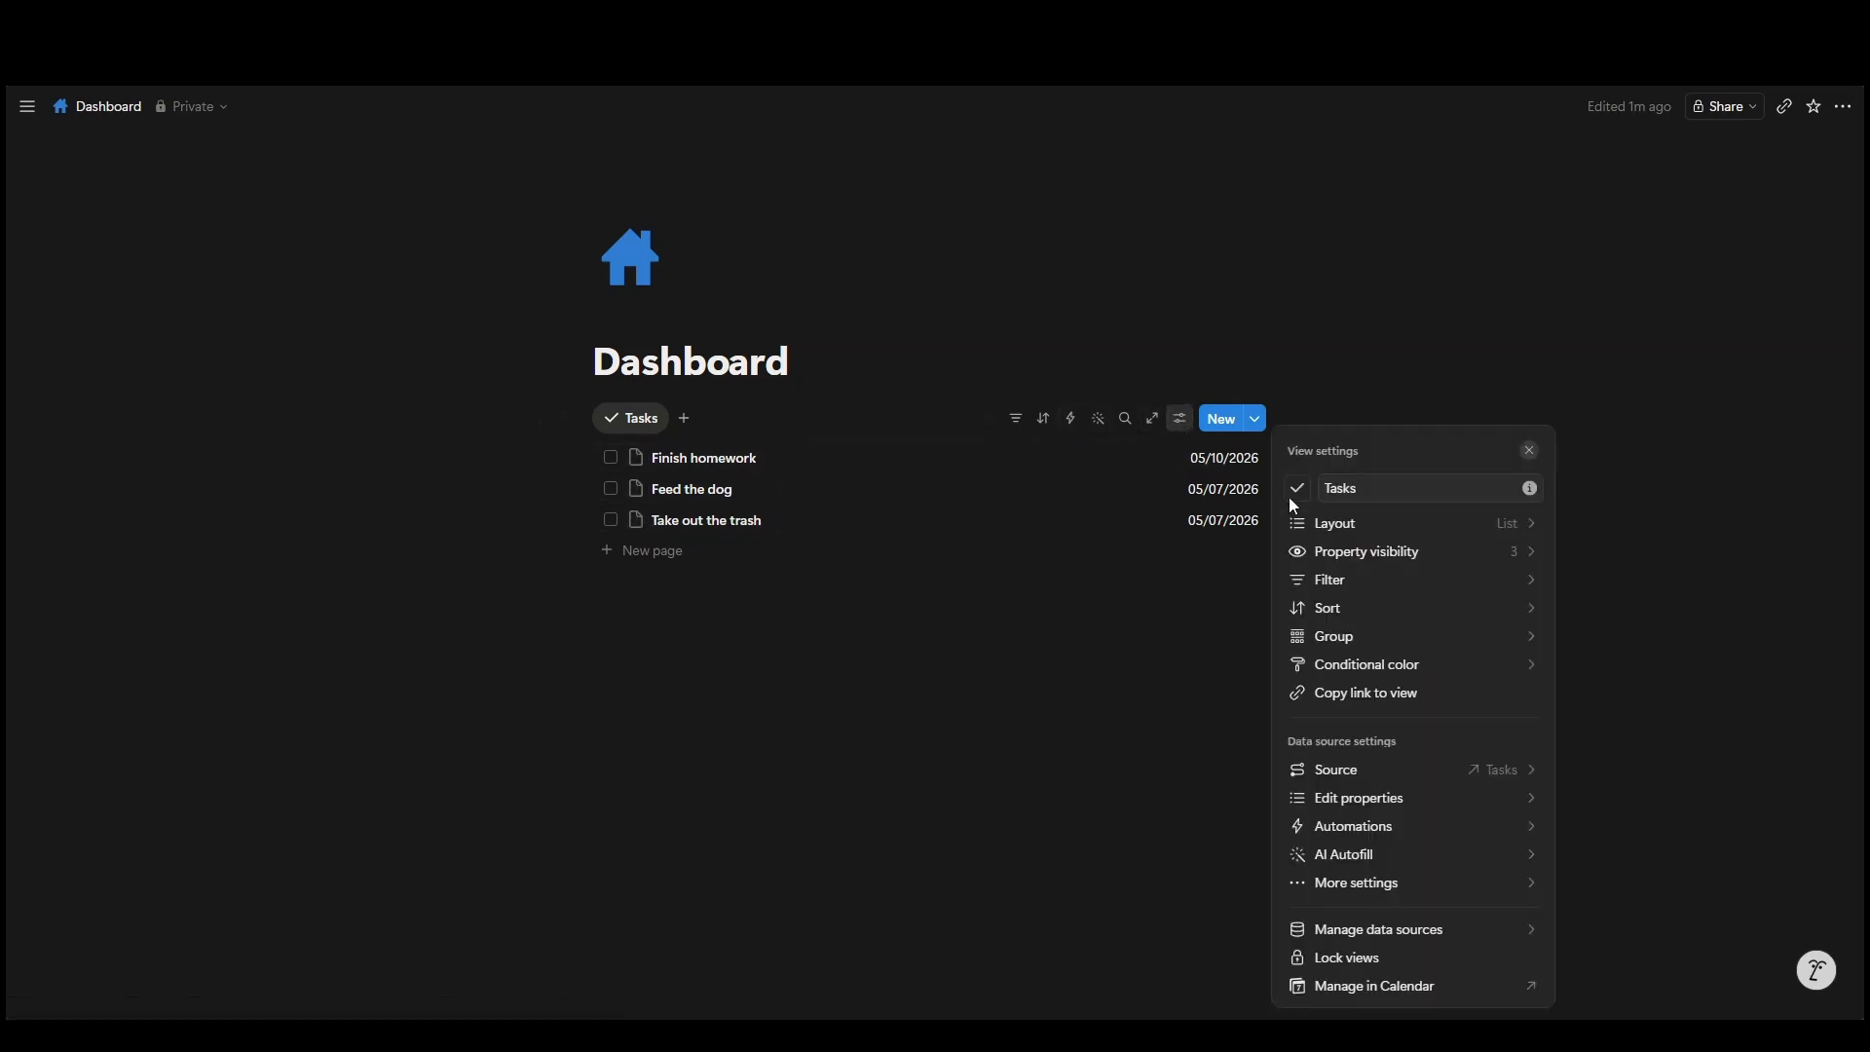
{"action": "left_click", "coordinate": [1338, 526]}
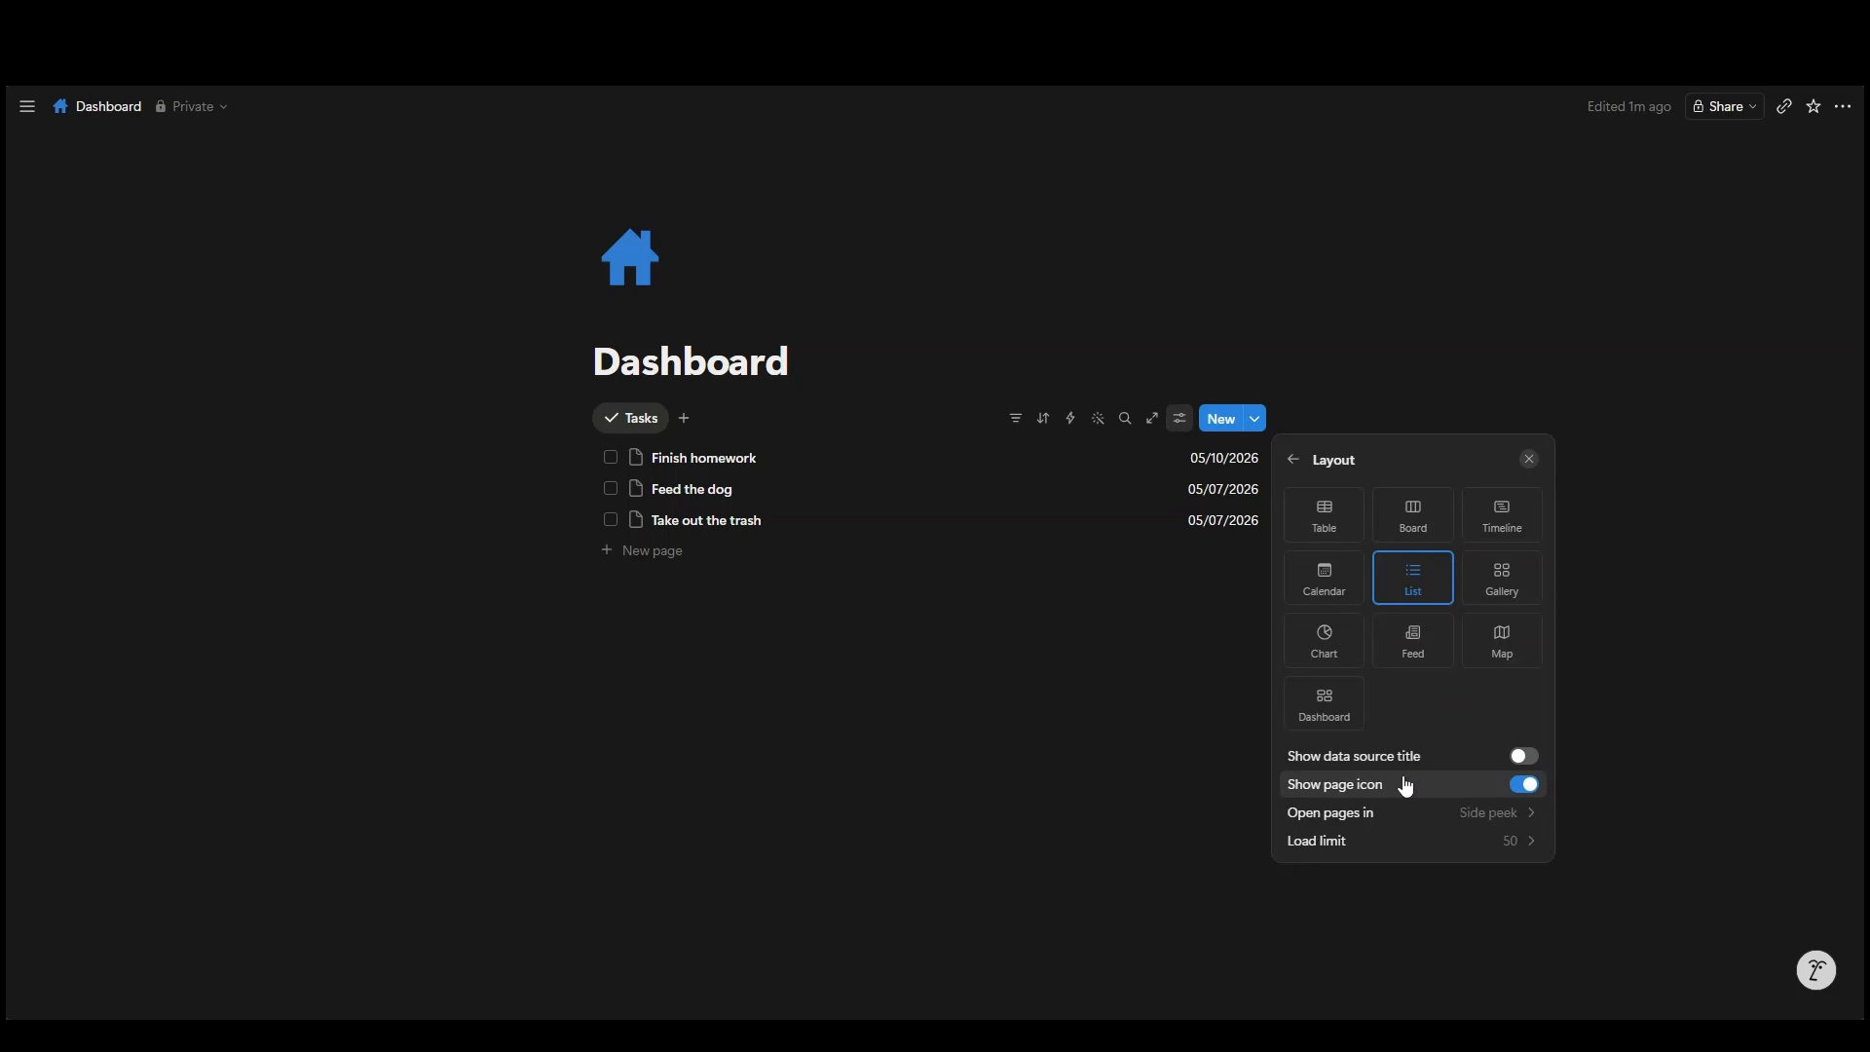
{"action": "left_click", "coordinate": [1522, 785]}
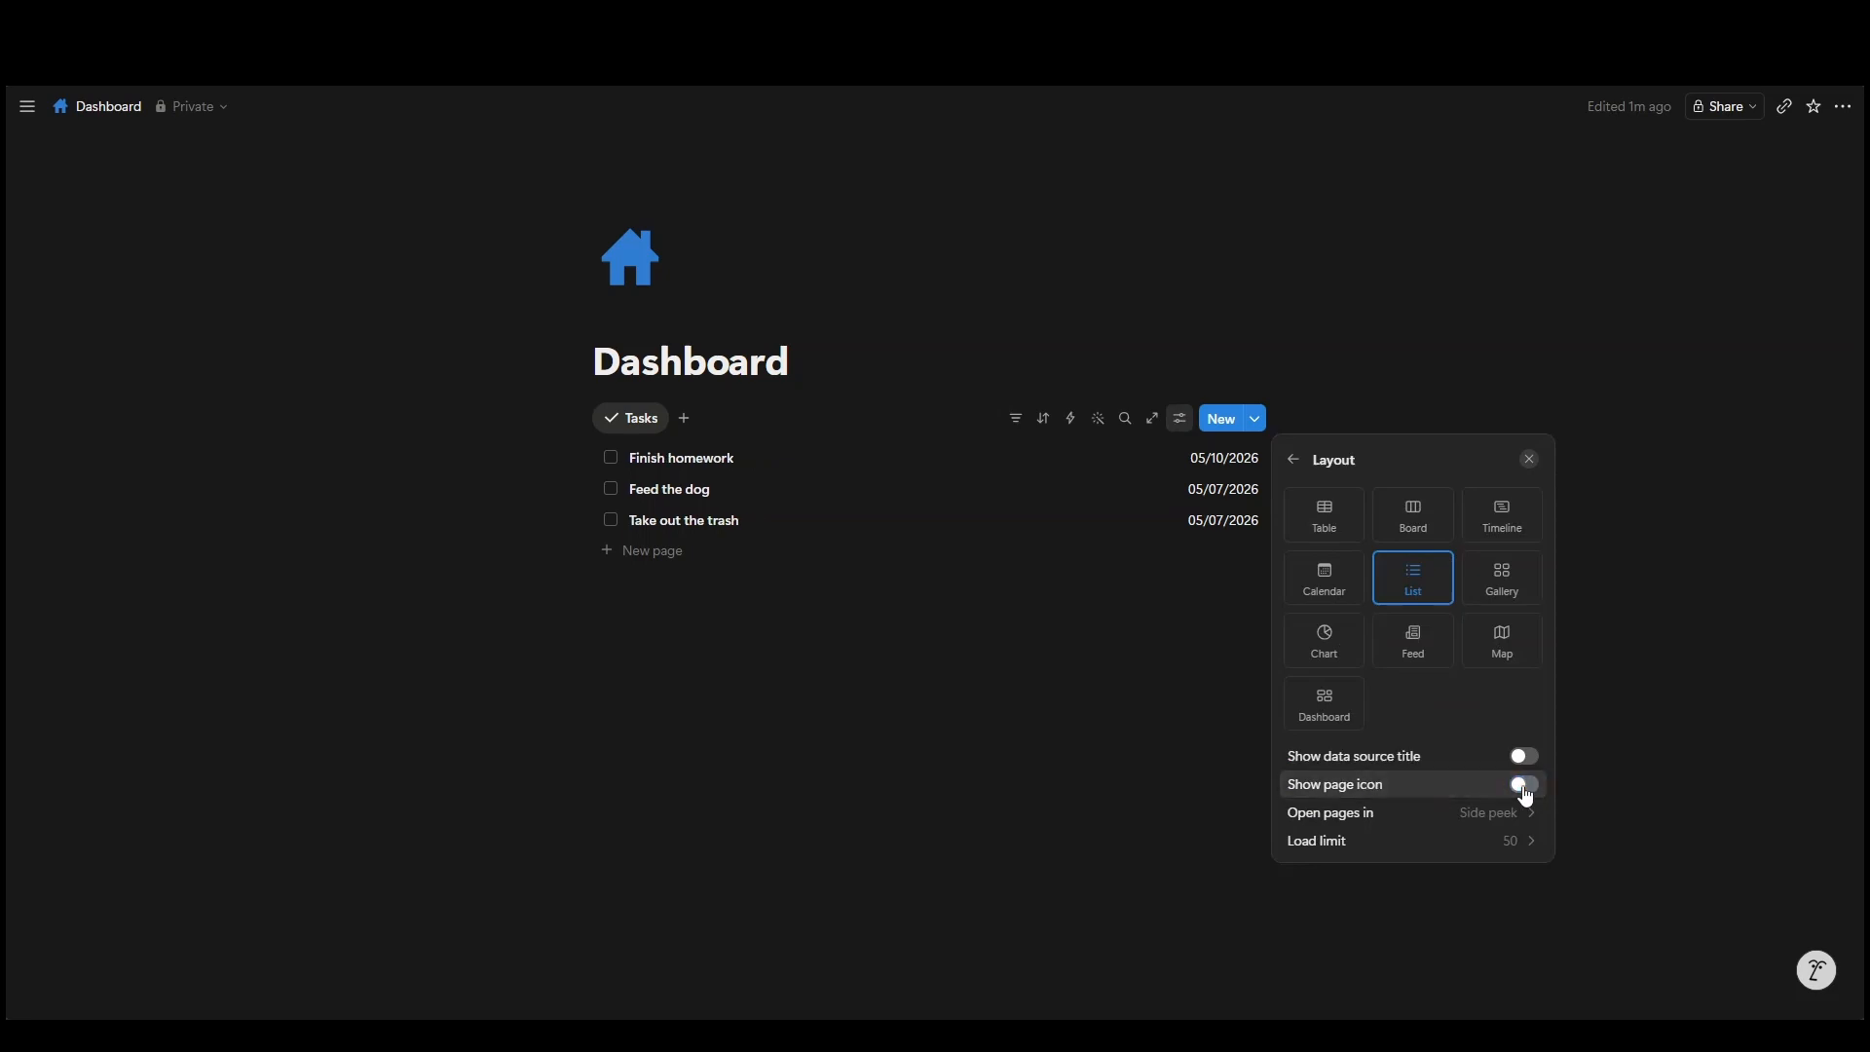
{"action": "left_click", "coordinate": [1042, 725]}
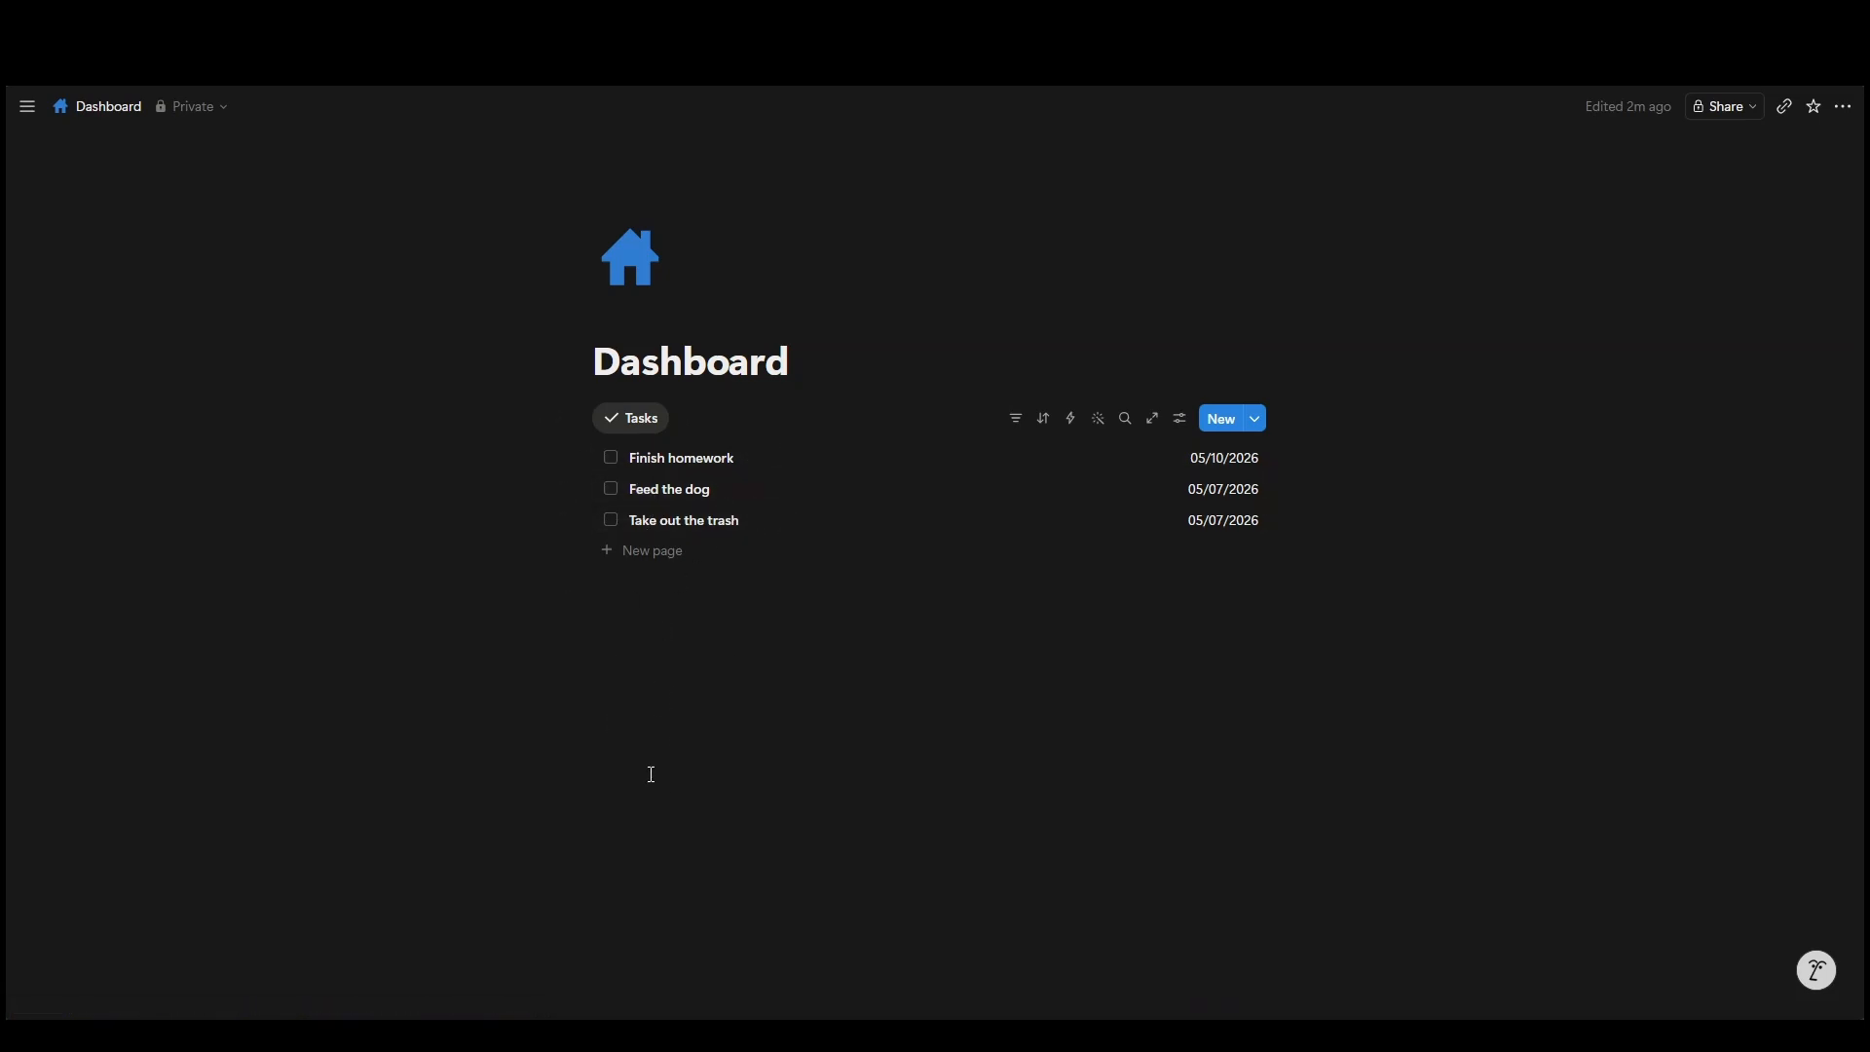
Step: Mark the Finish homework task as done and add an advanced filter to the Tasks view for Status is not Done
{"action": "left_click", "coordinate": [610, 458]}
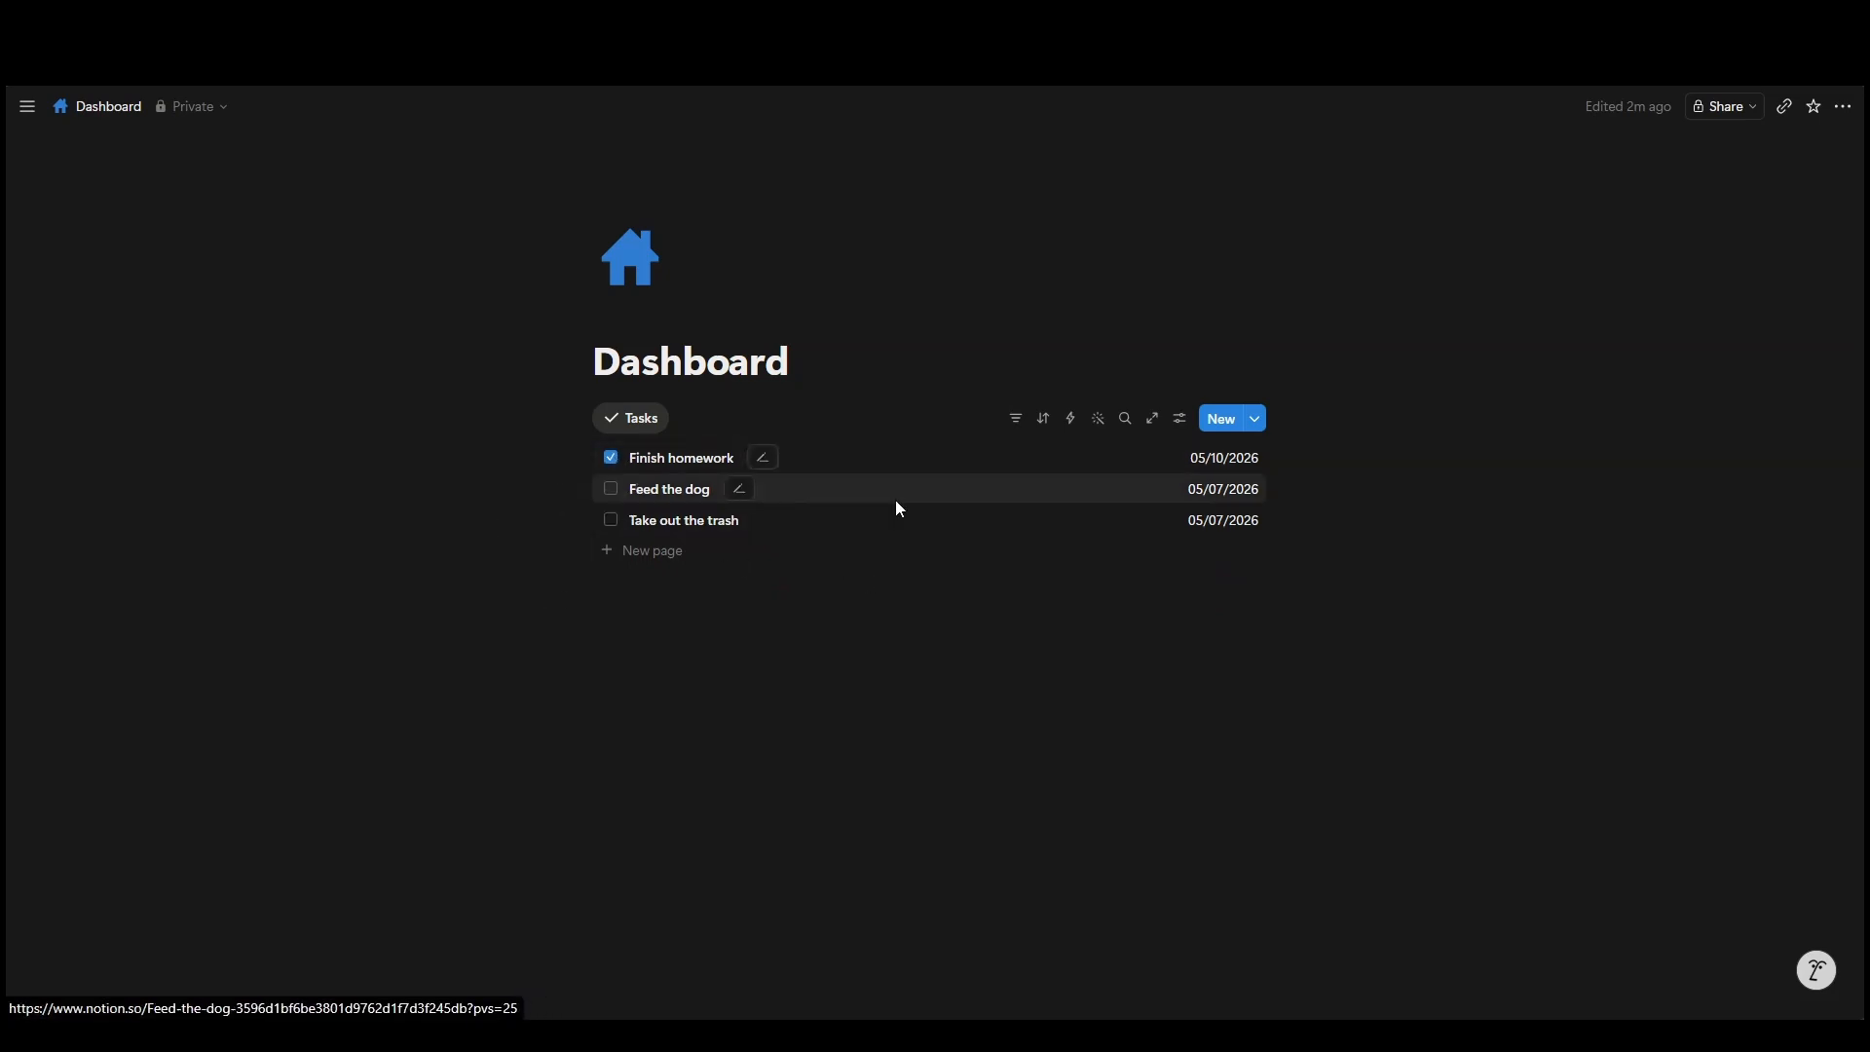
{"action": "left_click", "coordinate": [1015, 425]}
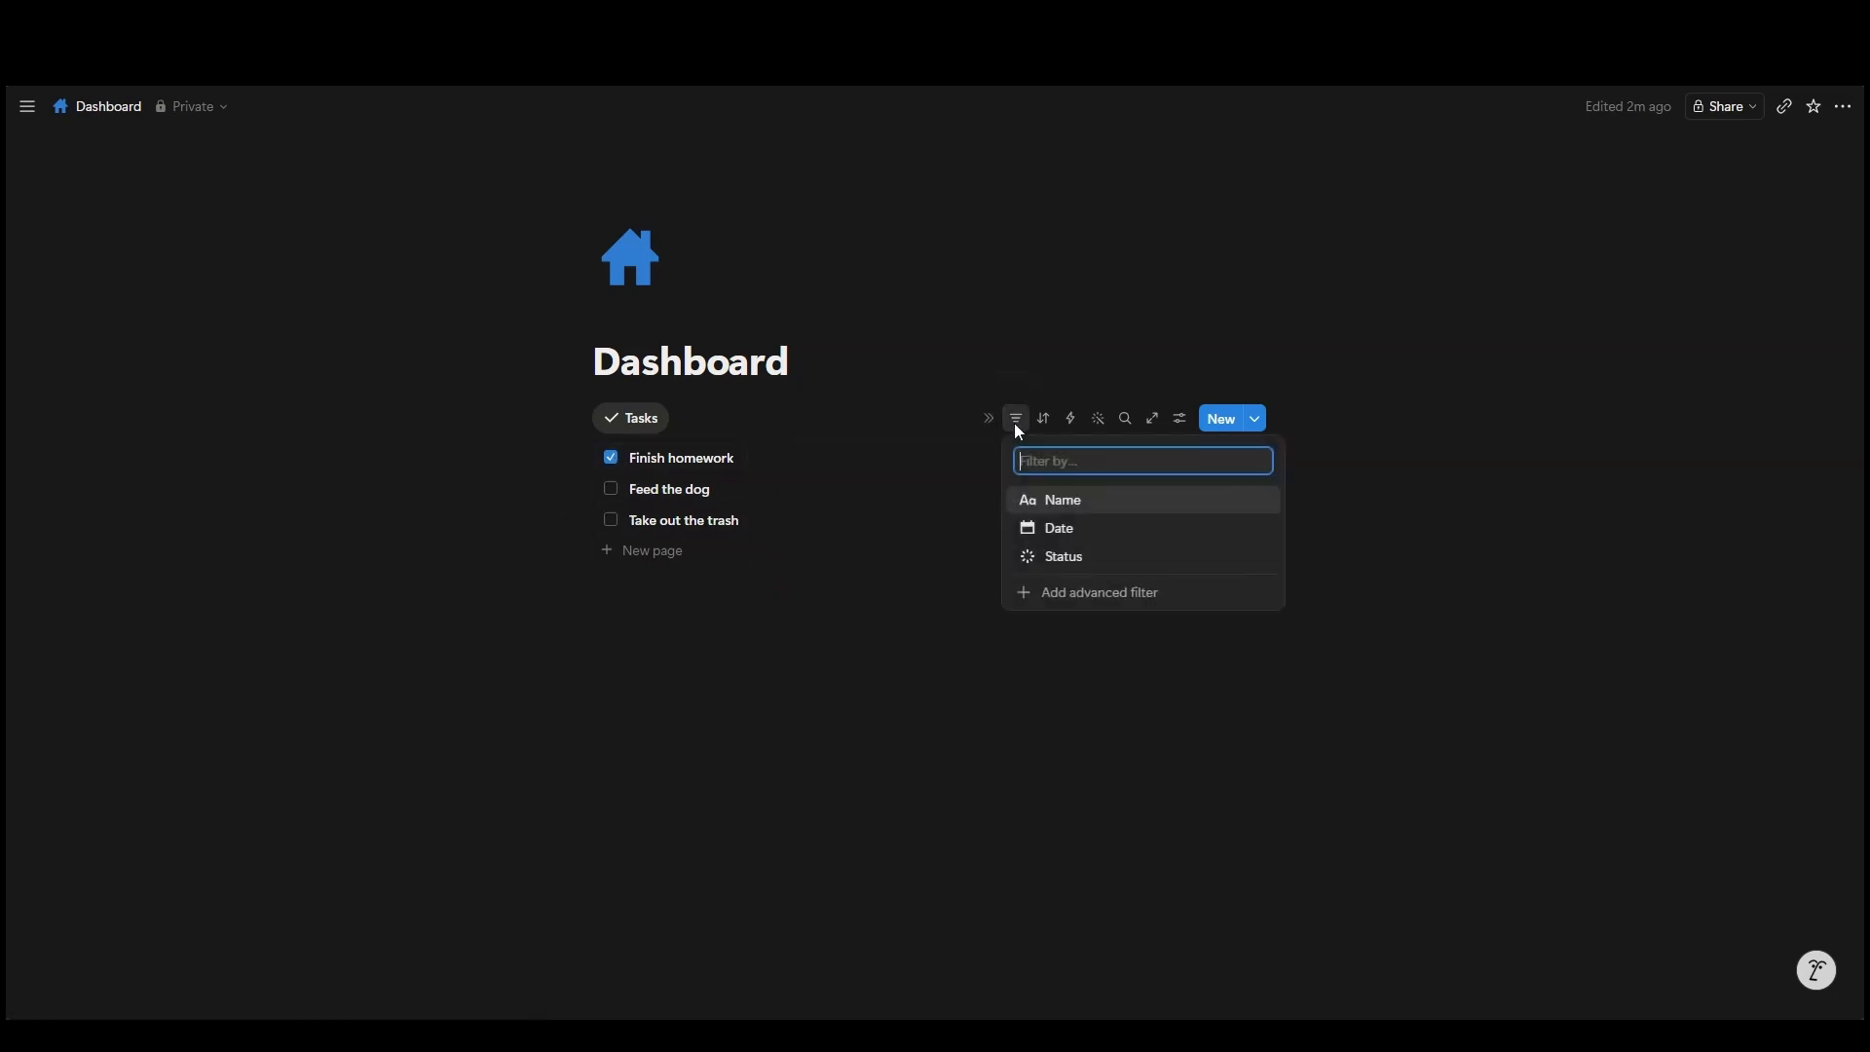
{"action": "left_click", "coordinate": [1090, 603]}
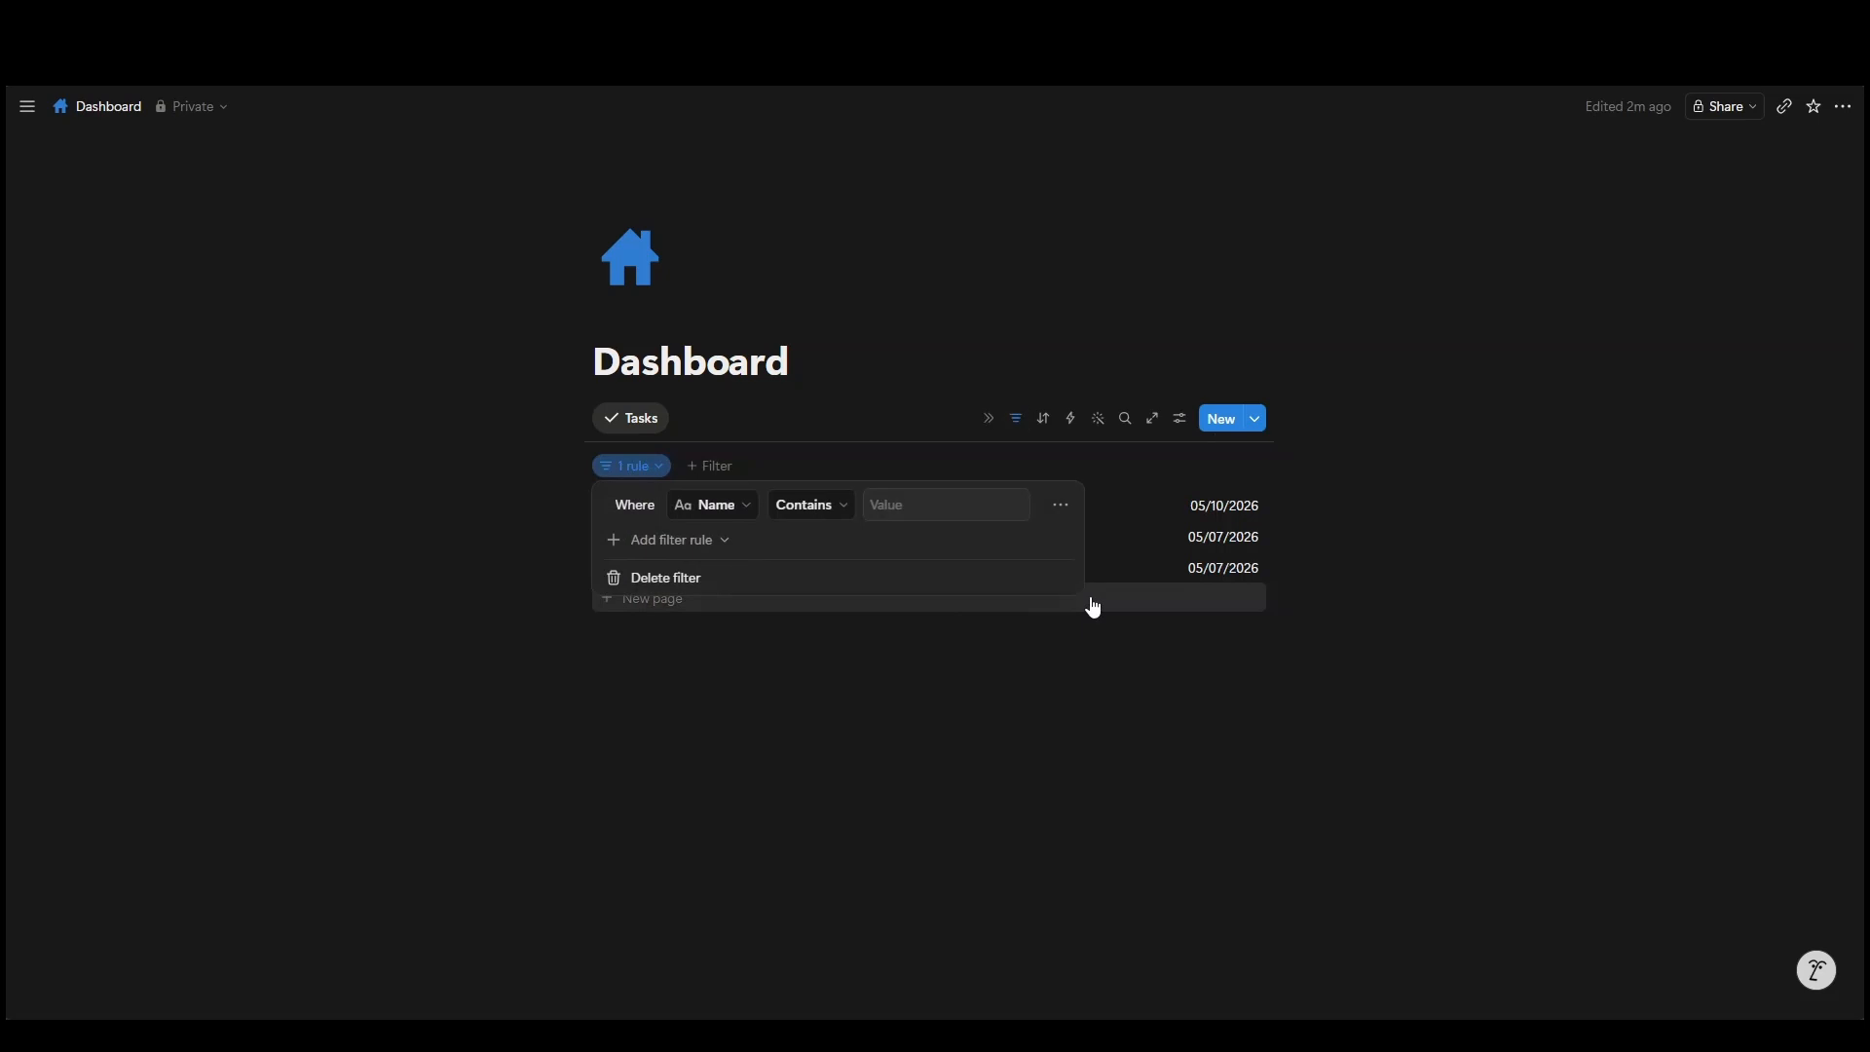
{"action": "left_click", "coordinate": [740, 514]}
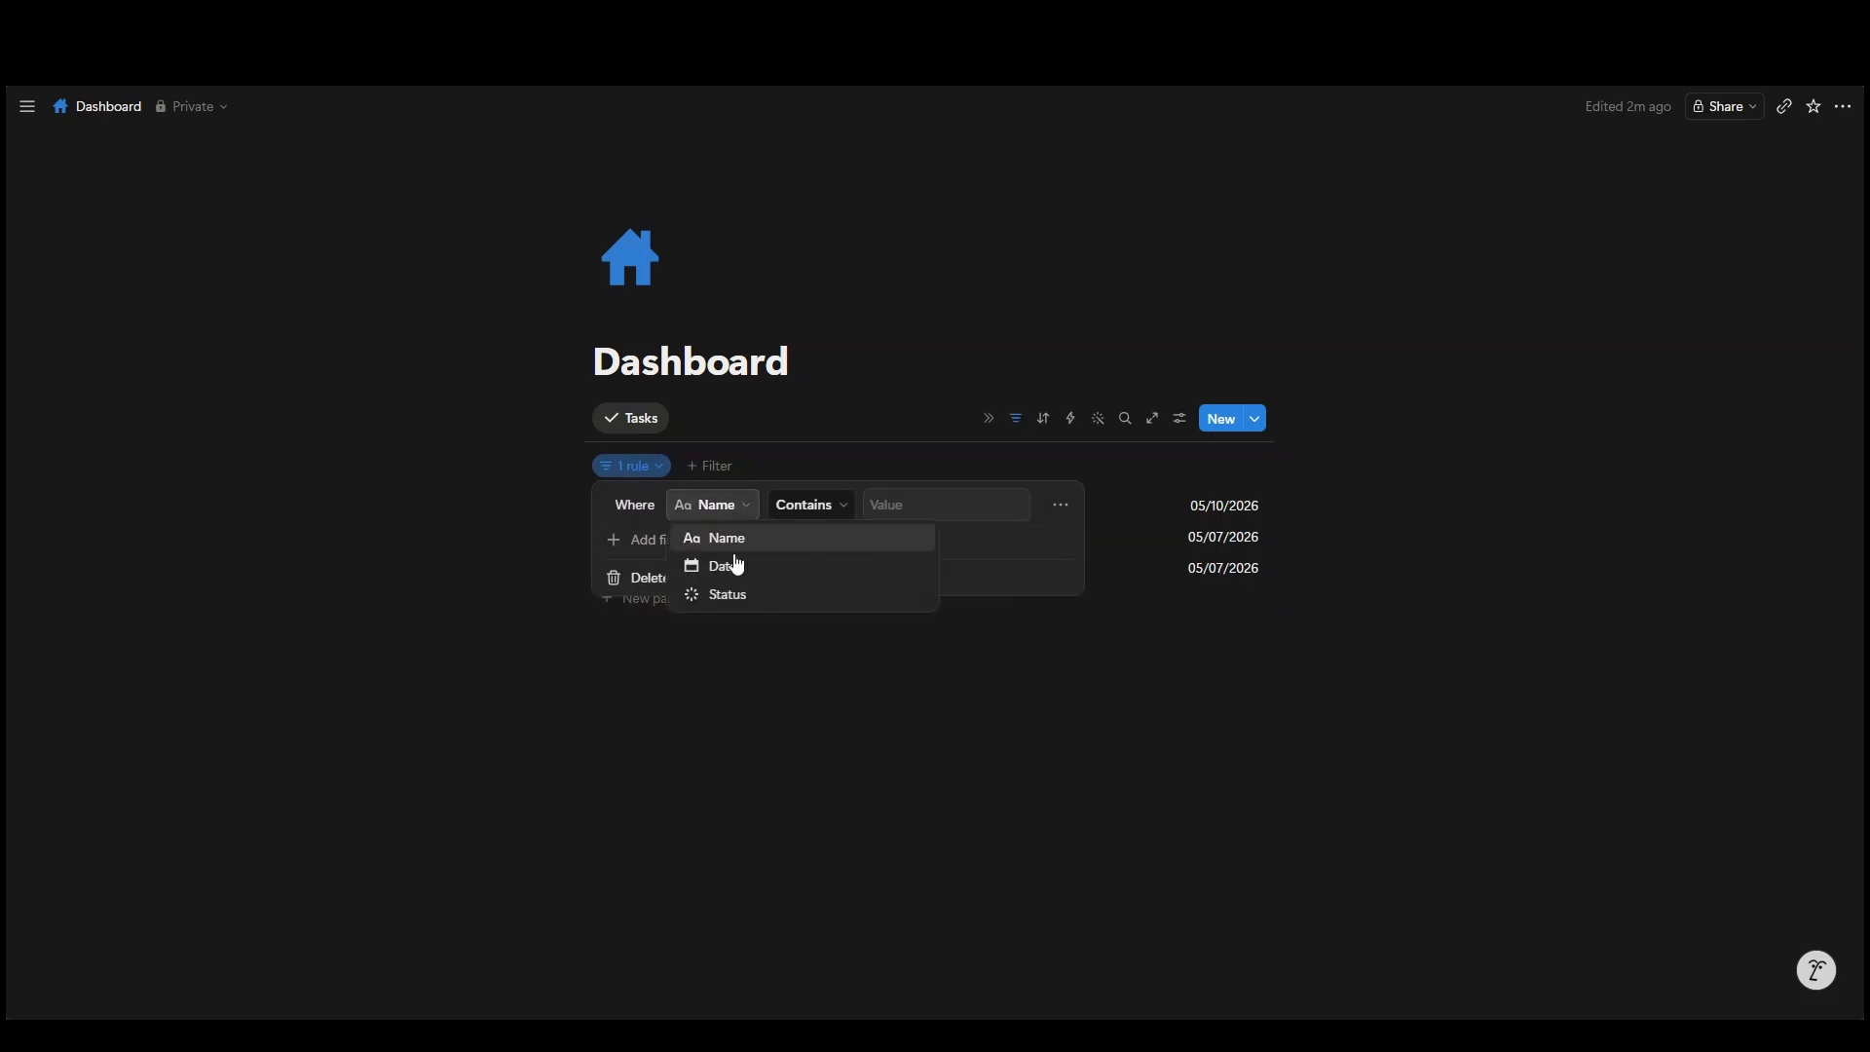
{"action": "left_click", "coordinate": [733, 596]}
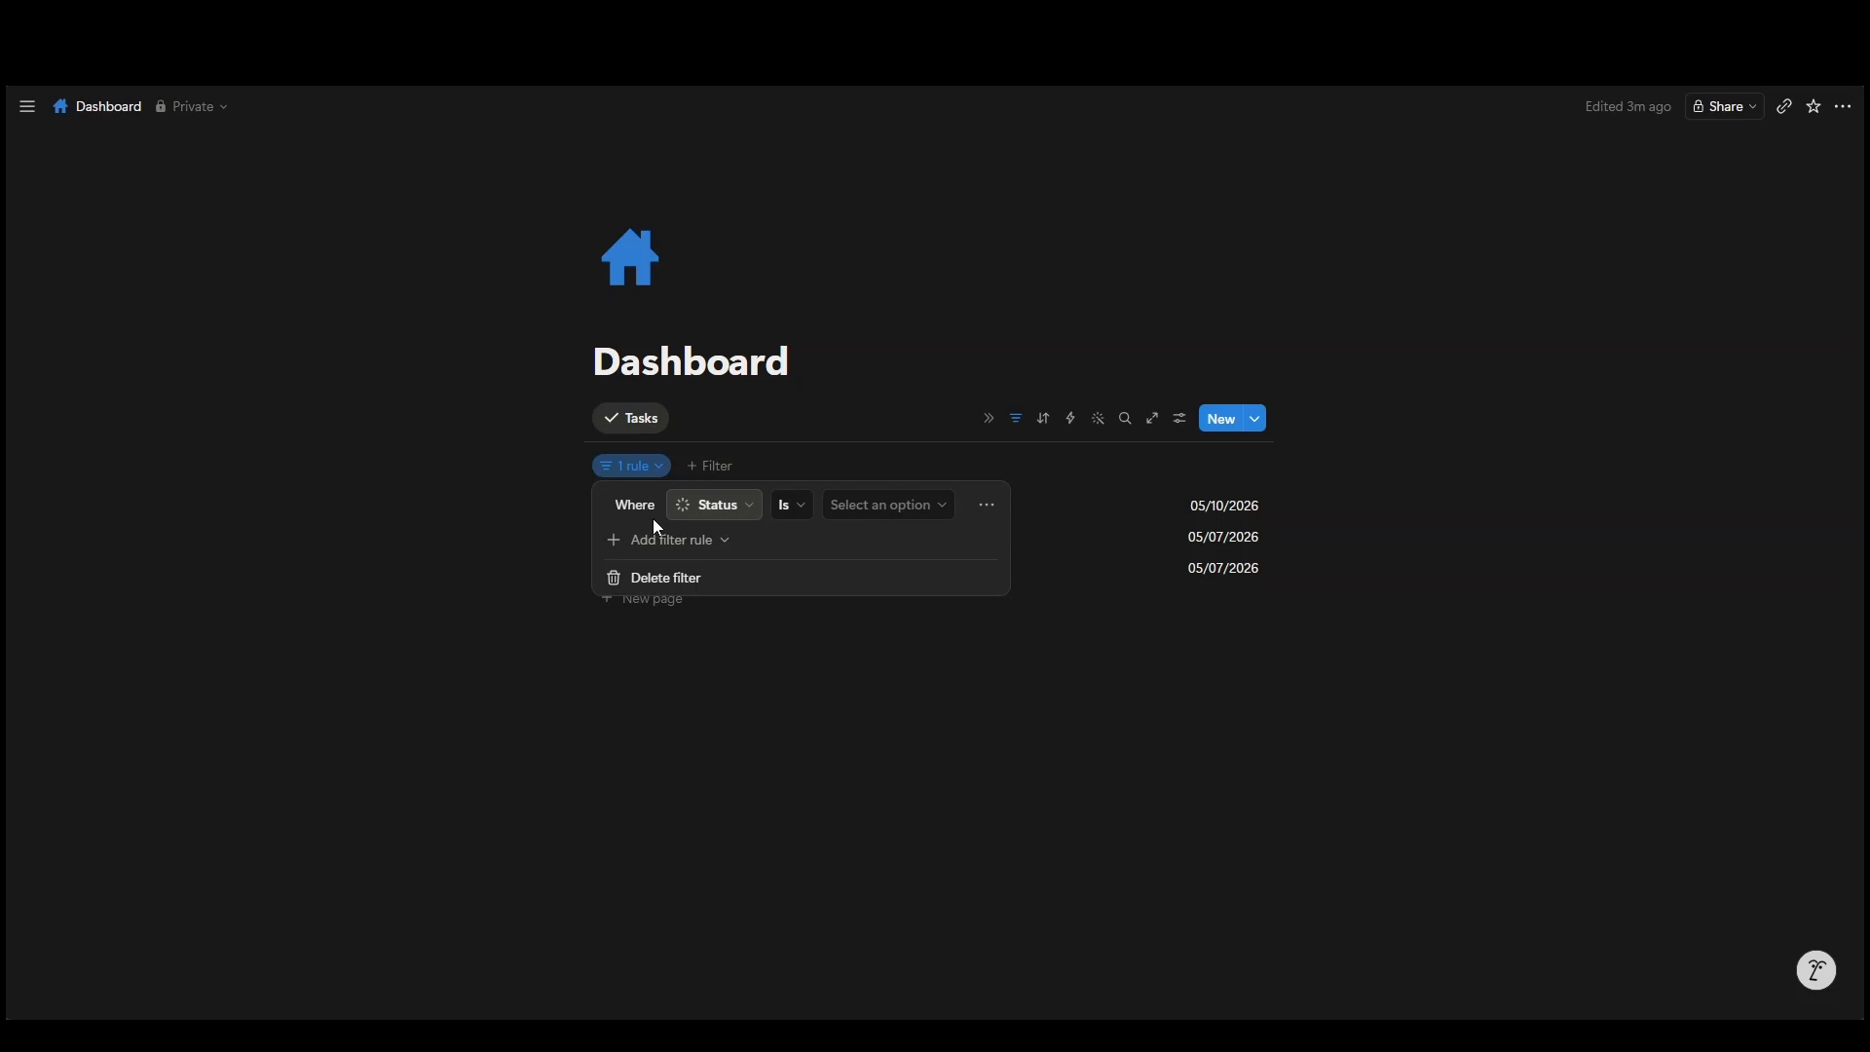
{"action": "left_click", "coordinate": [793, 509]}
{"action": "left_click", "coordinate": [822, 563]}
{"action": "left_click", "coordinate": [866, 508]}
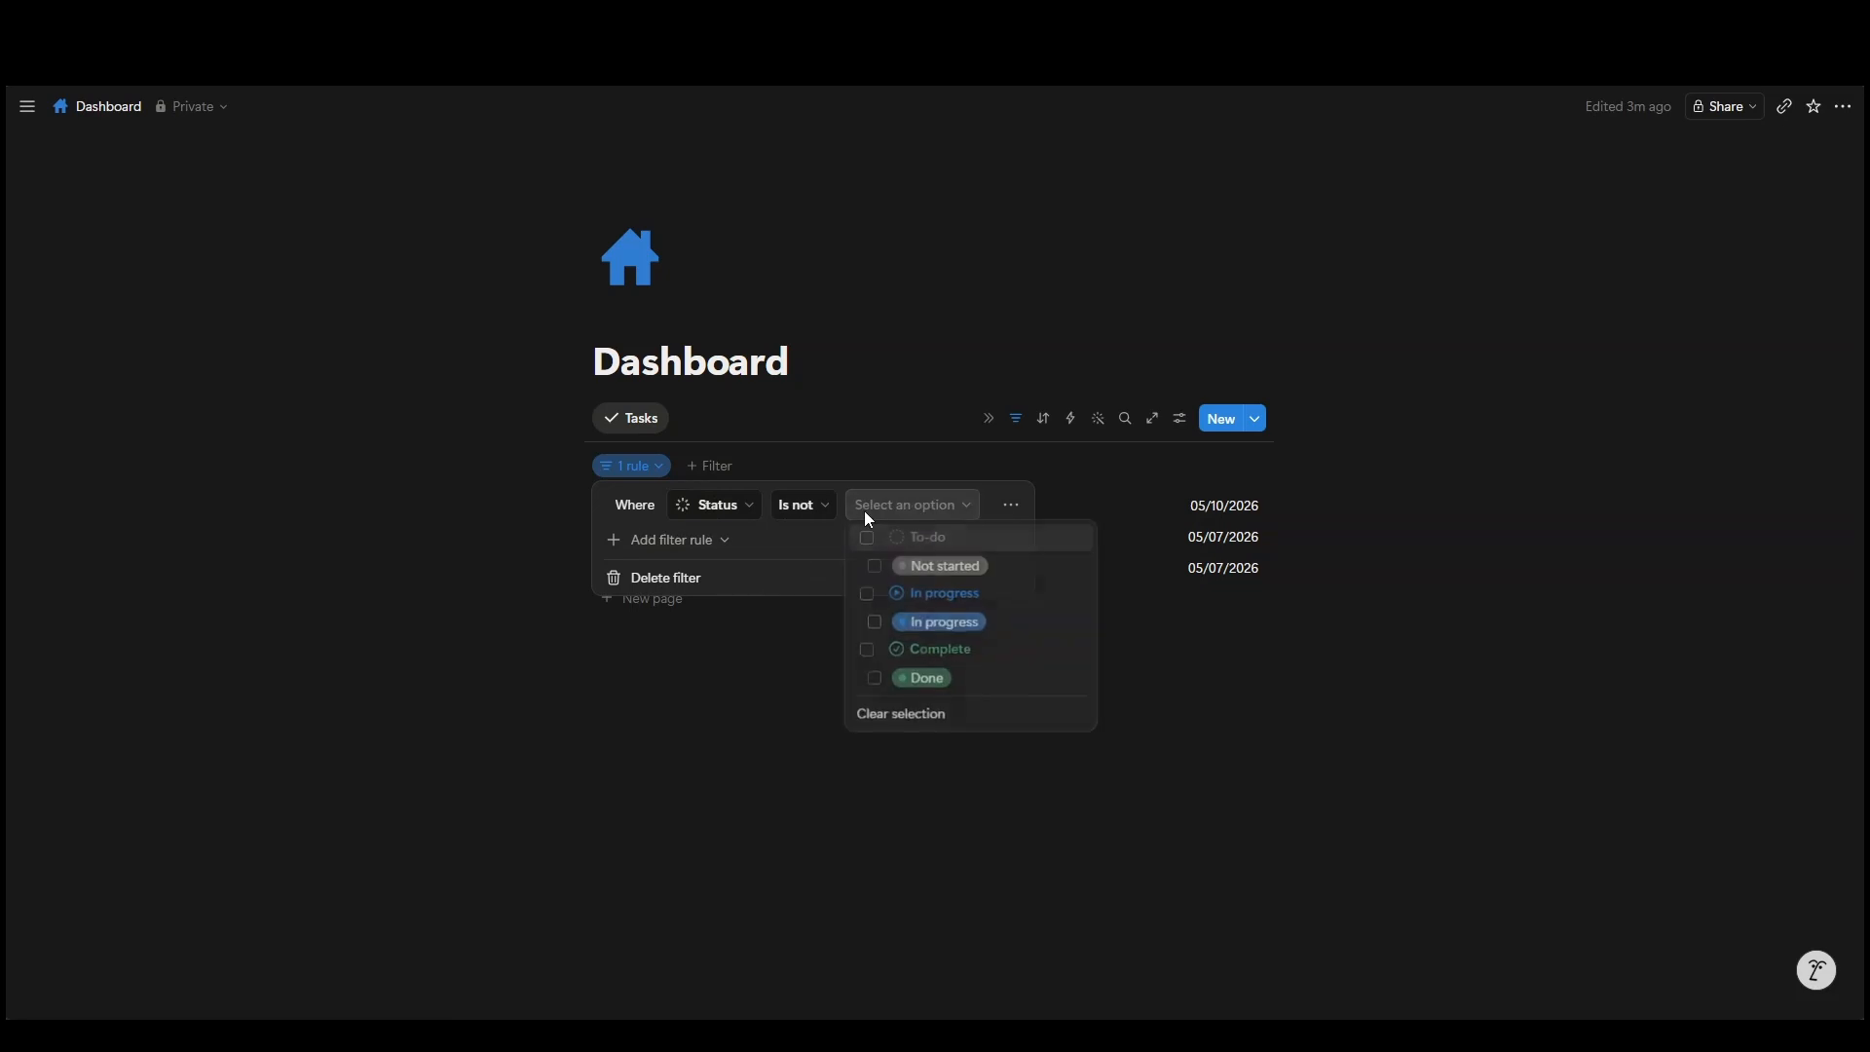
{"action": "left_click", "coordinate": [874, 677]}
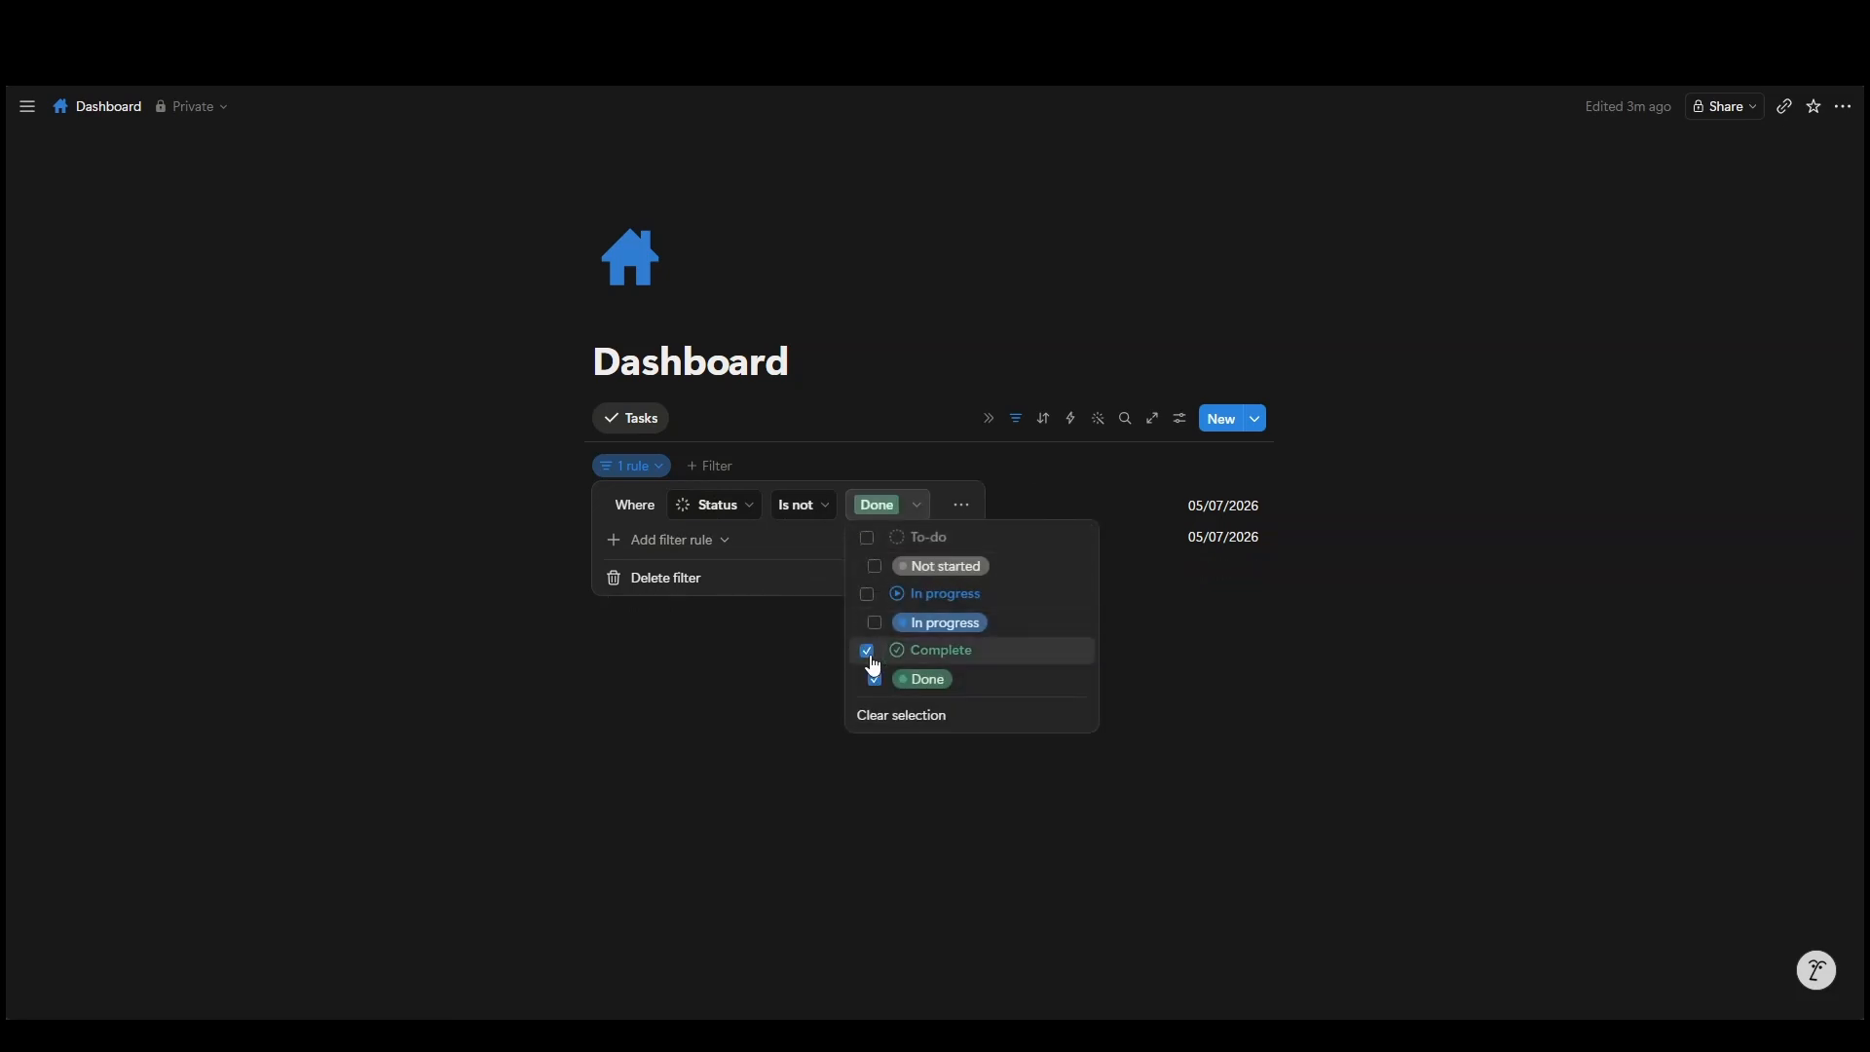
{"action": "left_click", "coordinate": [1015, 418]}
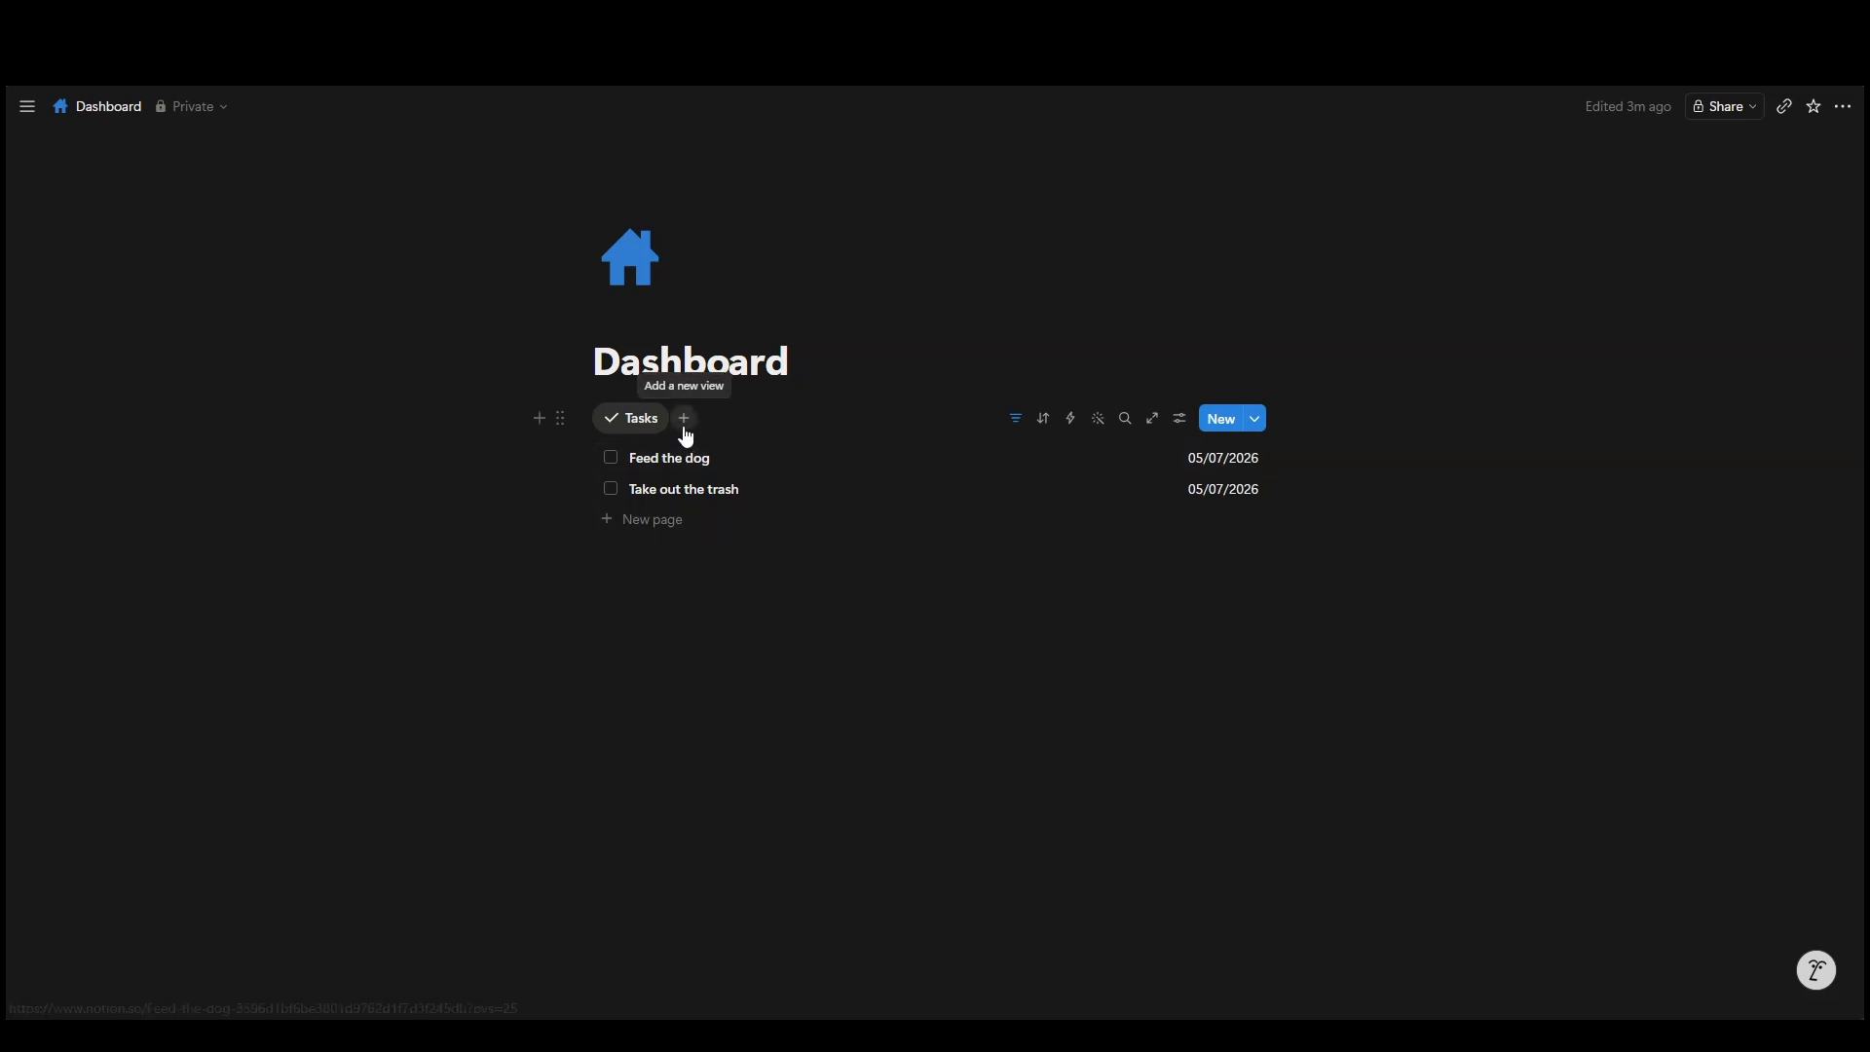
Step: Add tasks named Draft a trip itinierary, Research ticket prices, Update passport and Settle on a plan for learning some Italian to the Tasks view
{"action": "left_click", "coordinate": [641, 521]}
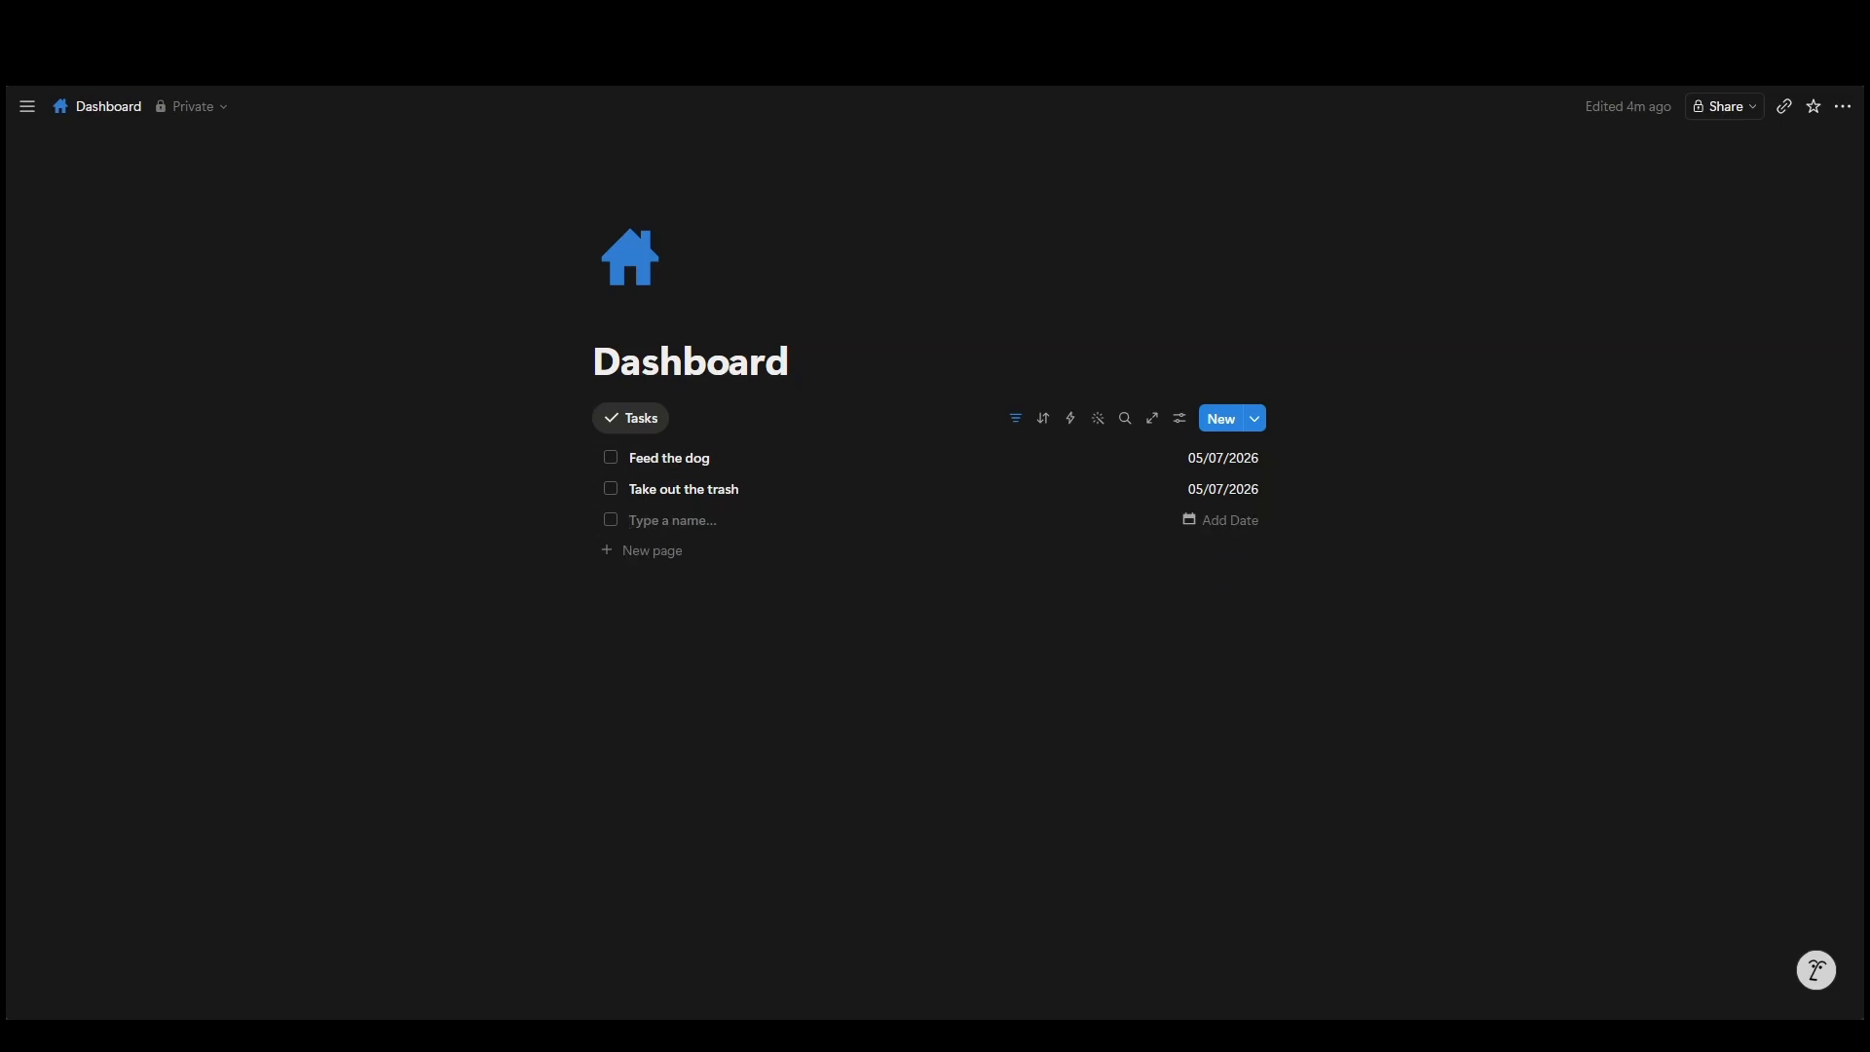
{"action": "type", "text": "Draft a trip itinerary"}
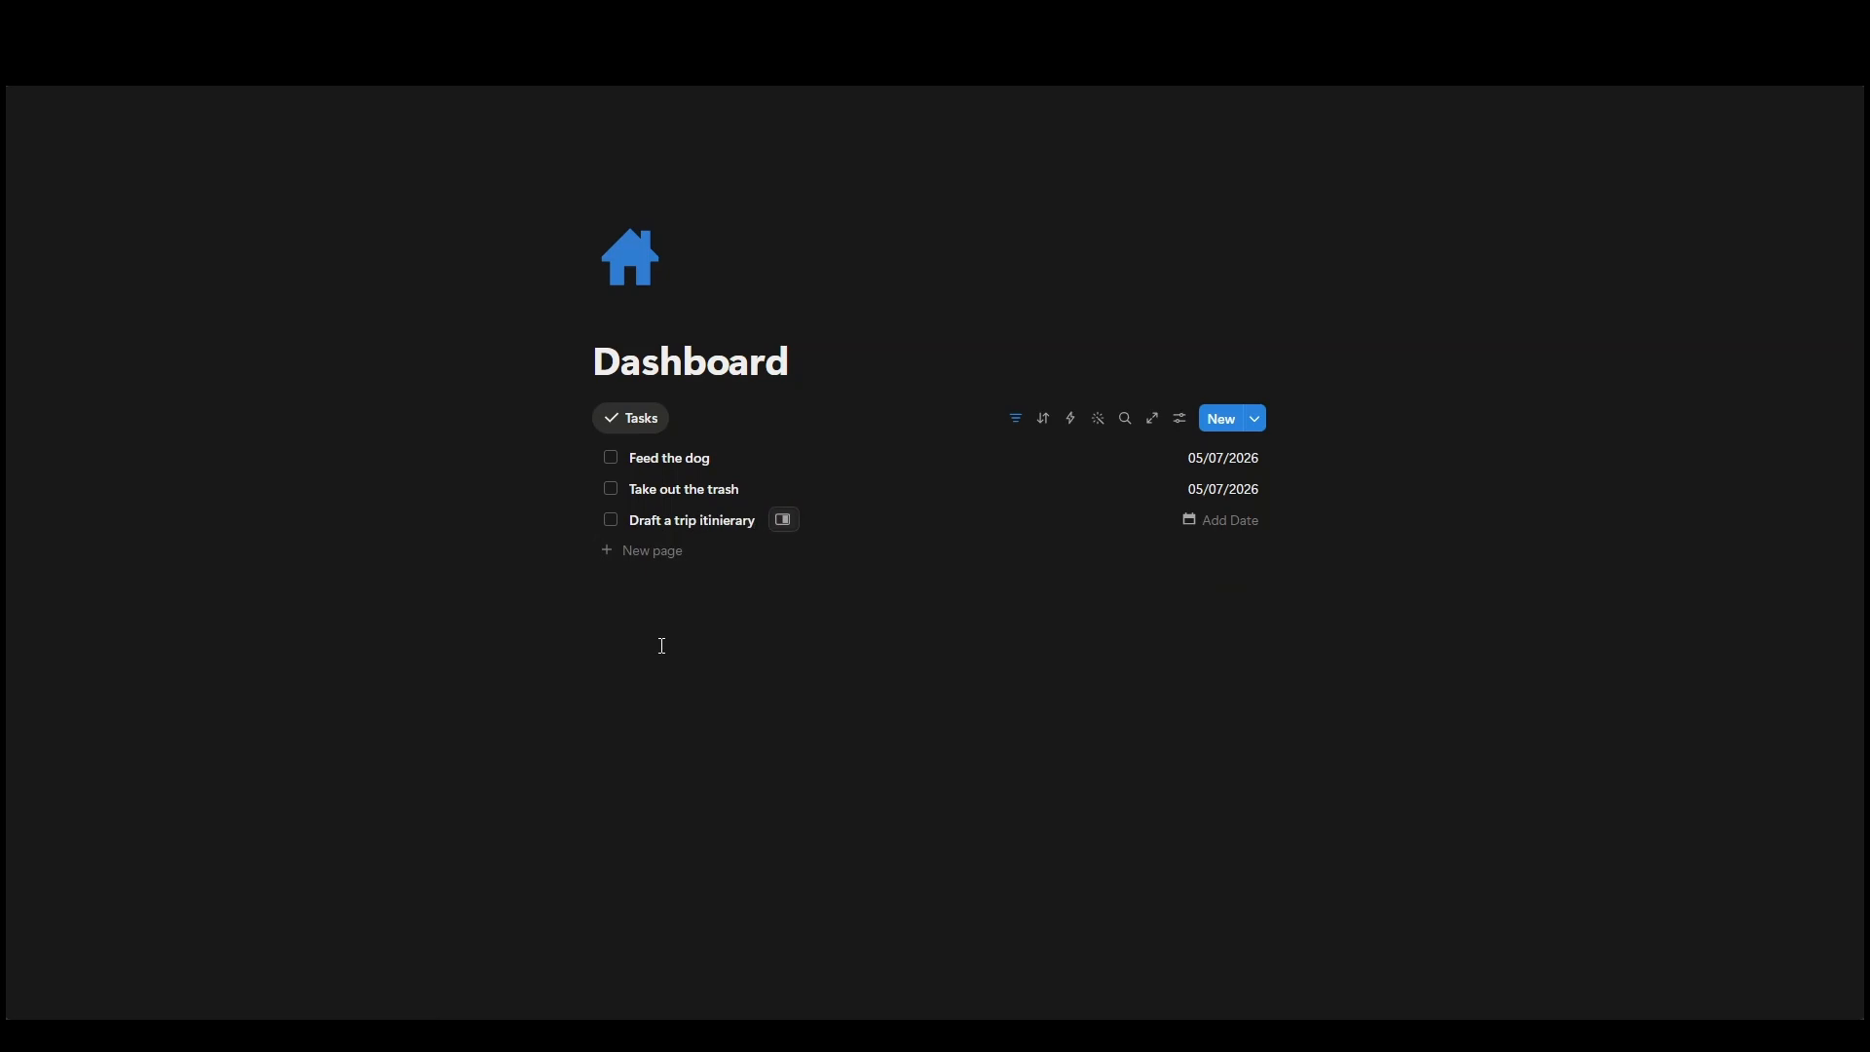
{"action": "key", "text": "Return"}
{"action": "type", "text": "Research ticket prices"}
{"action": "key", "text": "Return"}
{"action": "type", "text": "Update passport"}
{"action": "key", "text": "Return"}
{"action": "type", "text": "Settle on a plan for learning some Italian"}
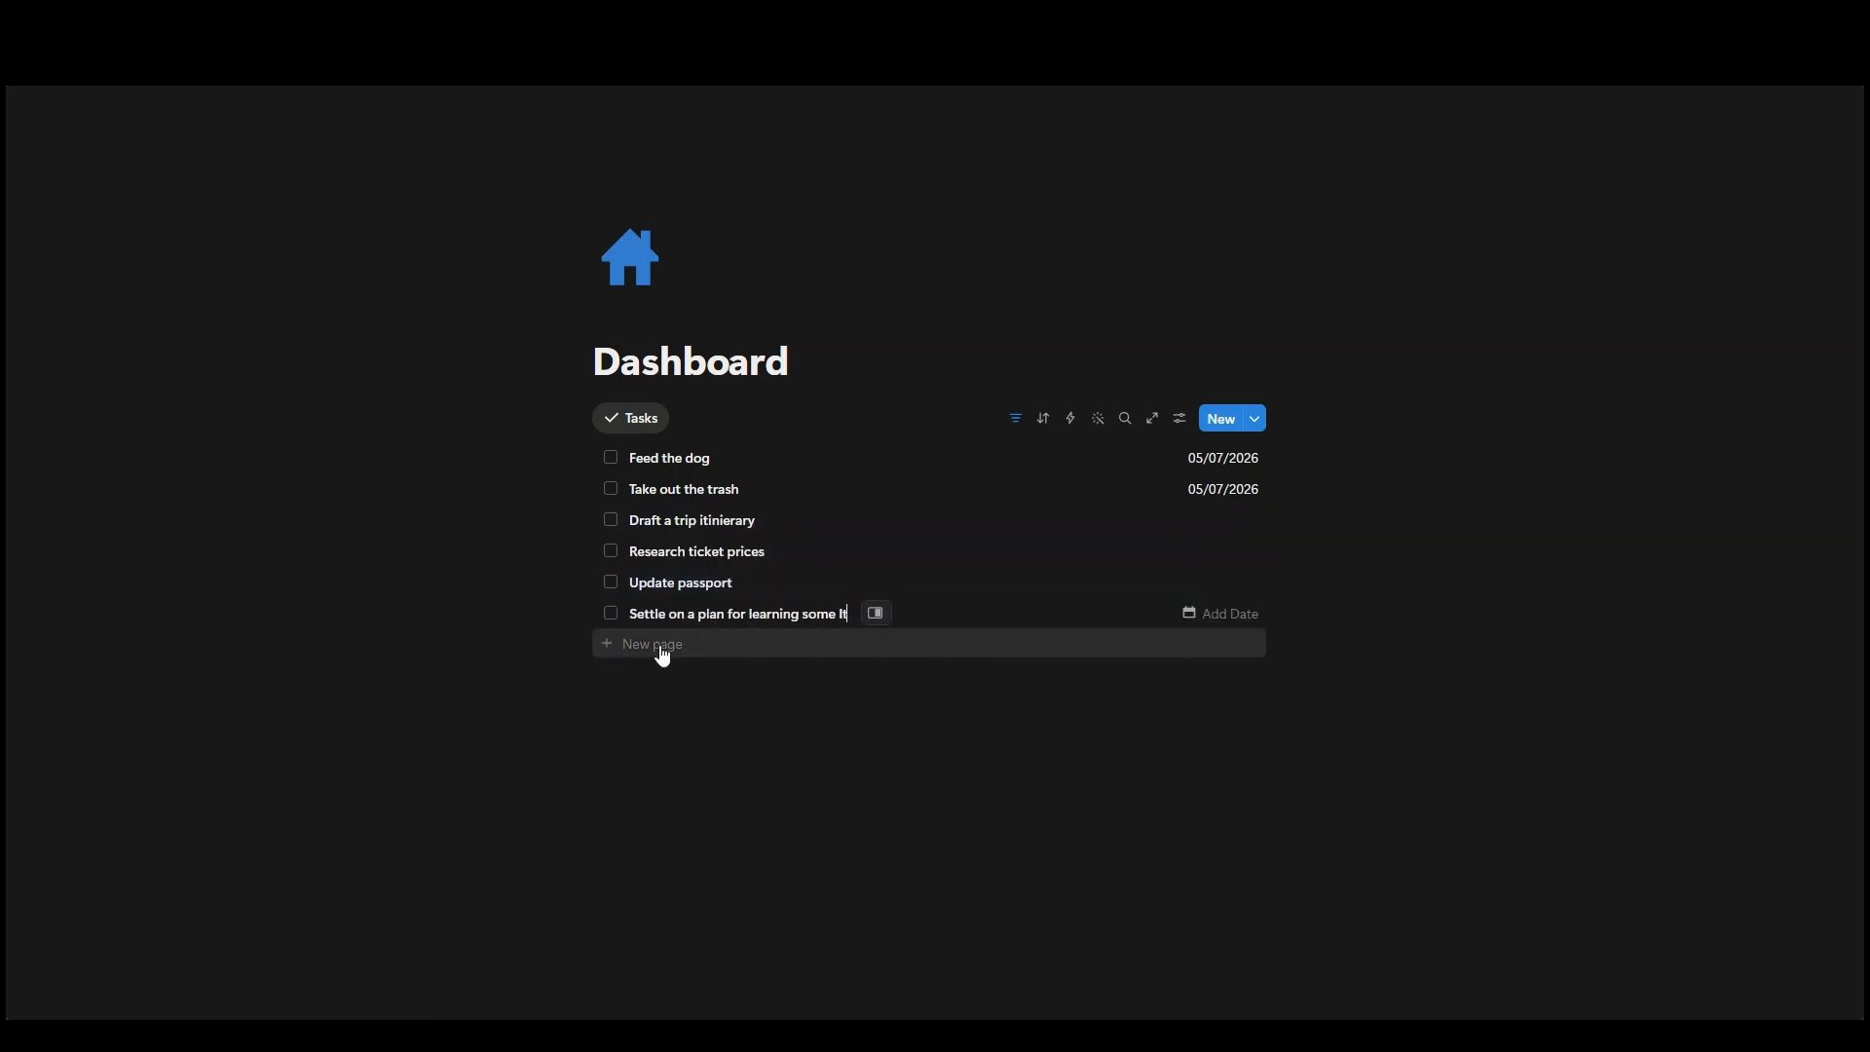
{"action": "left_click", "coordinate": [1070, 809]}
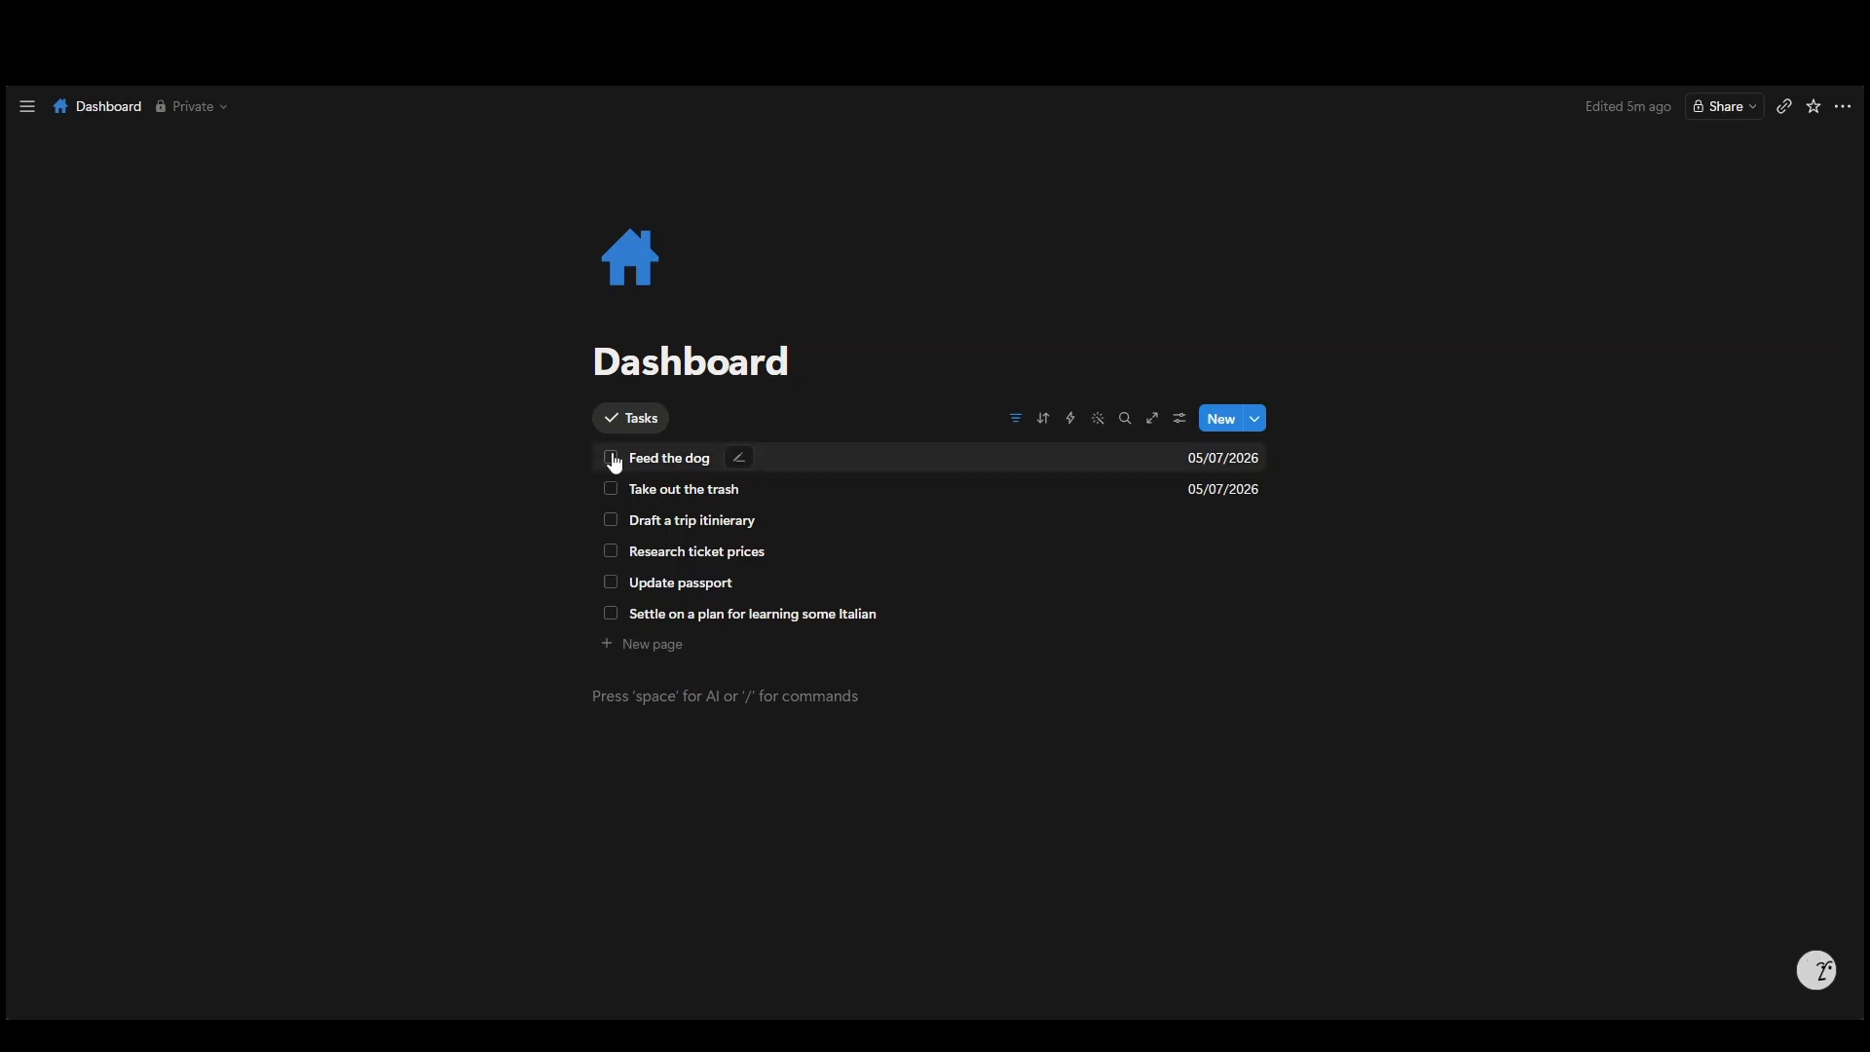
Step: Duplicate the Dashboard's Tasks view, rename the copy Projects and give it a hammer icon
{"action": "left_click", "coordinate": [623, 424]}
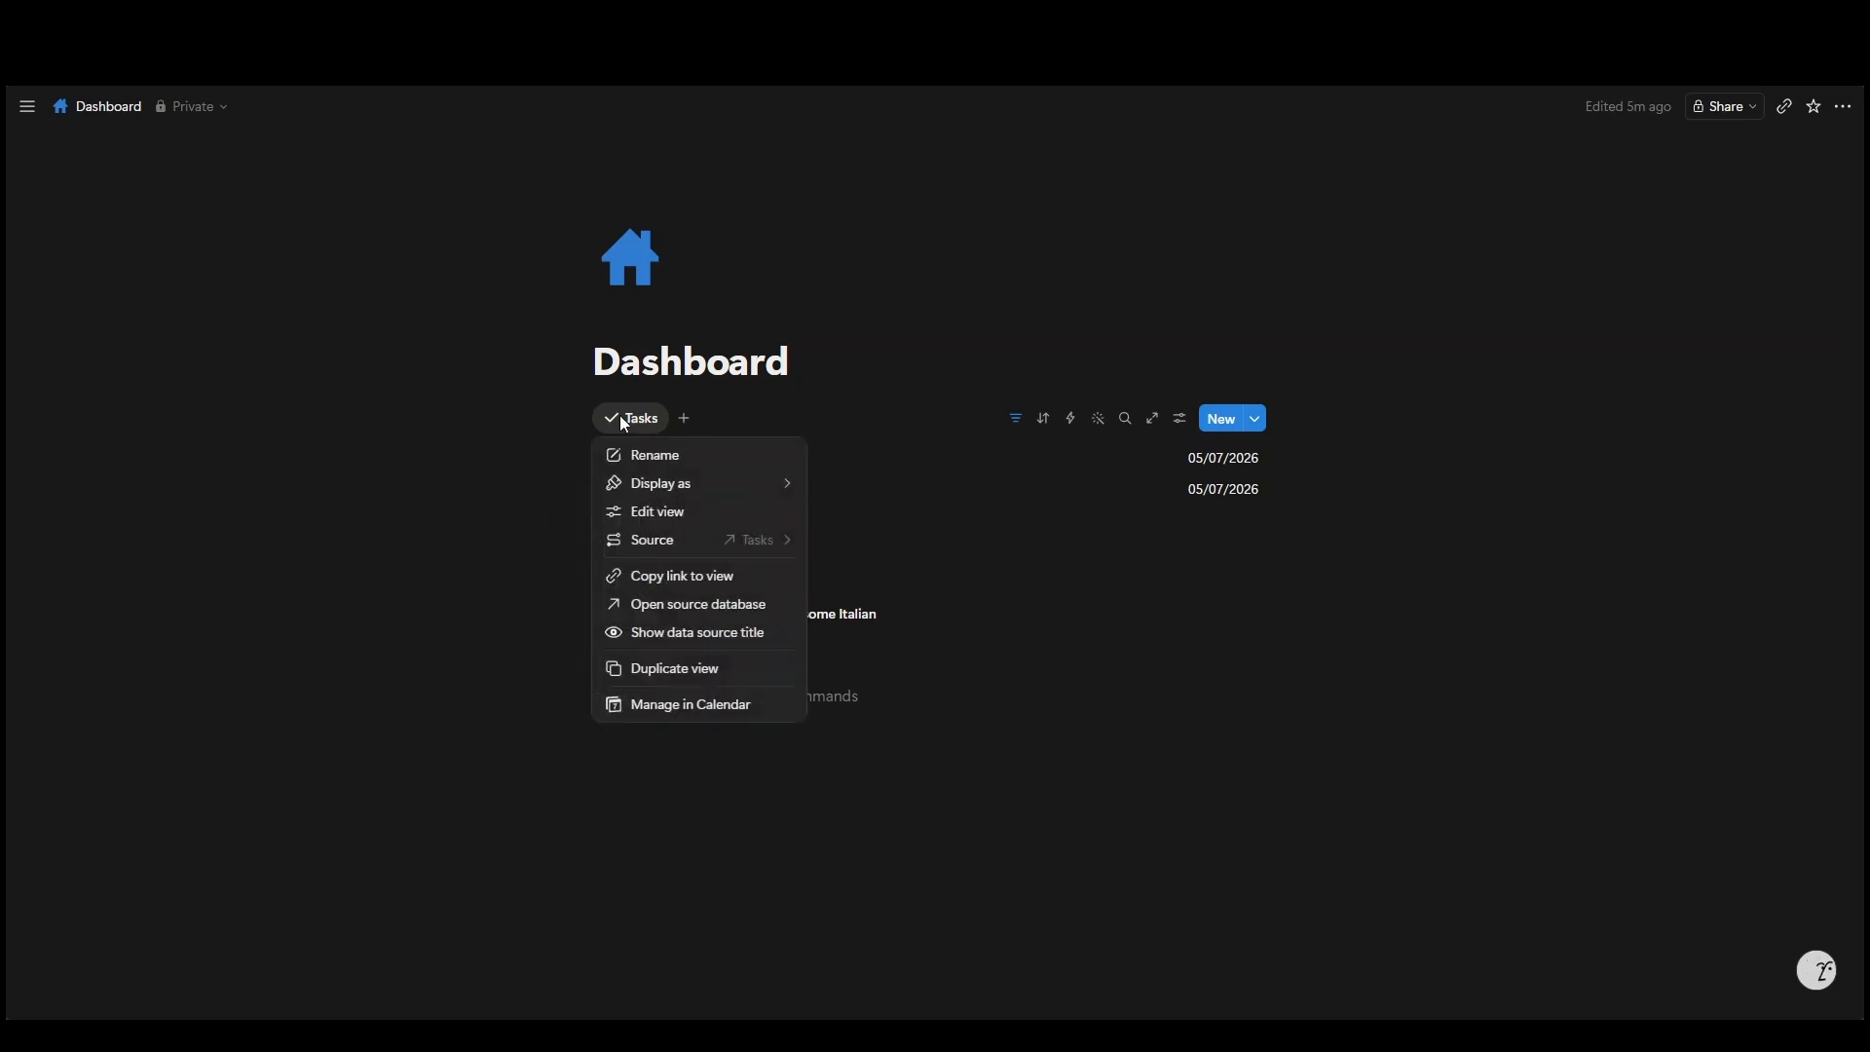
{"action": "left_click", "coordinate": [660, 670]}
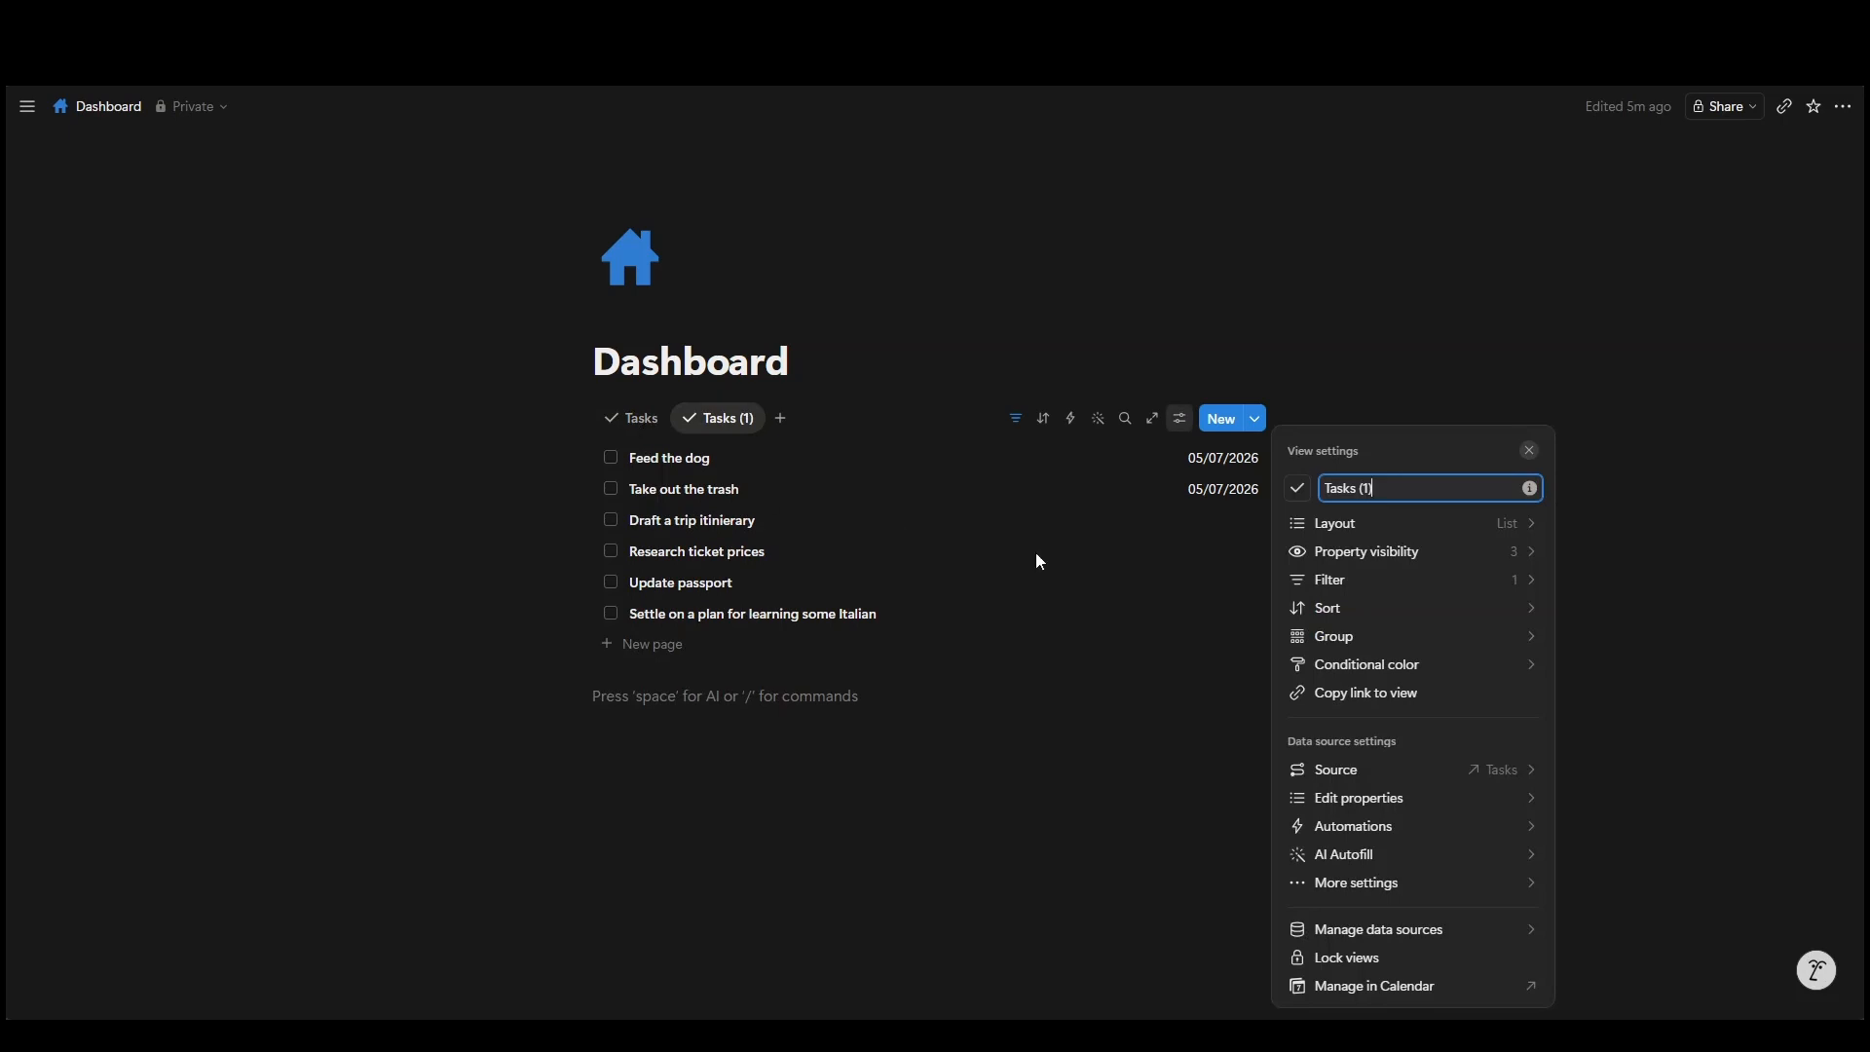
{"action": "key", "text": "ctrl+a"}
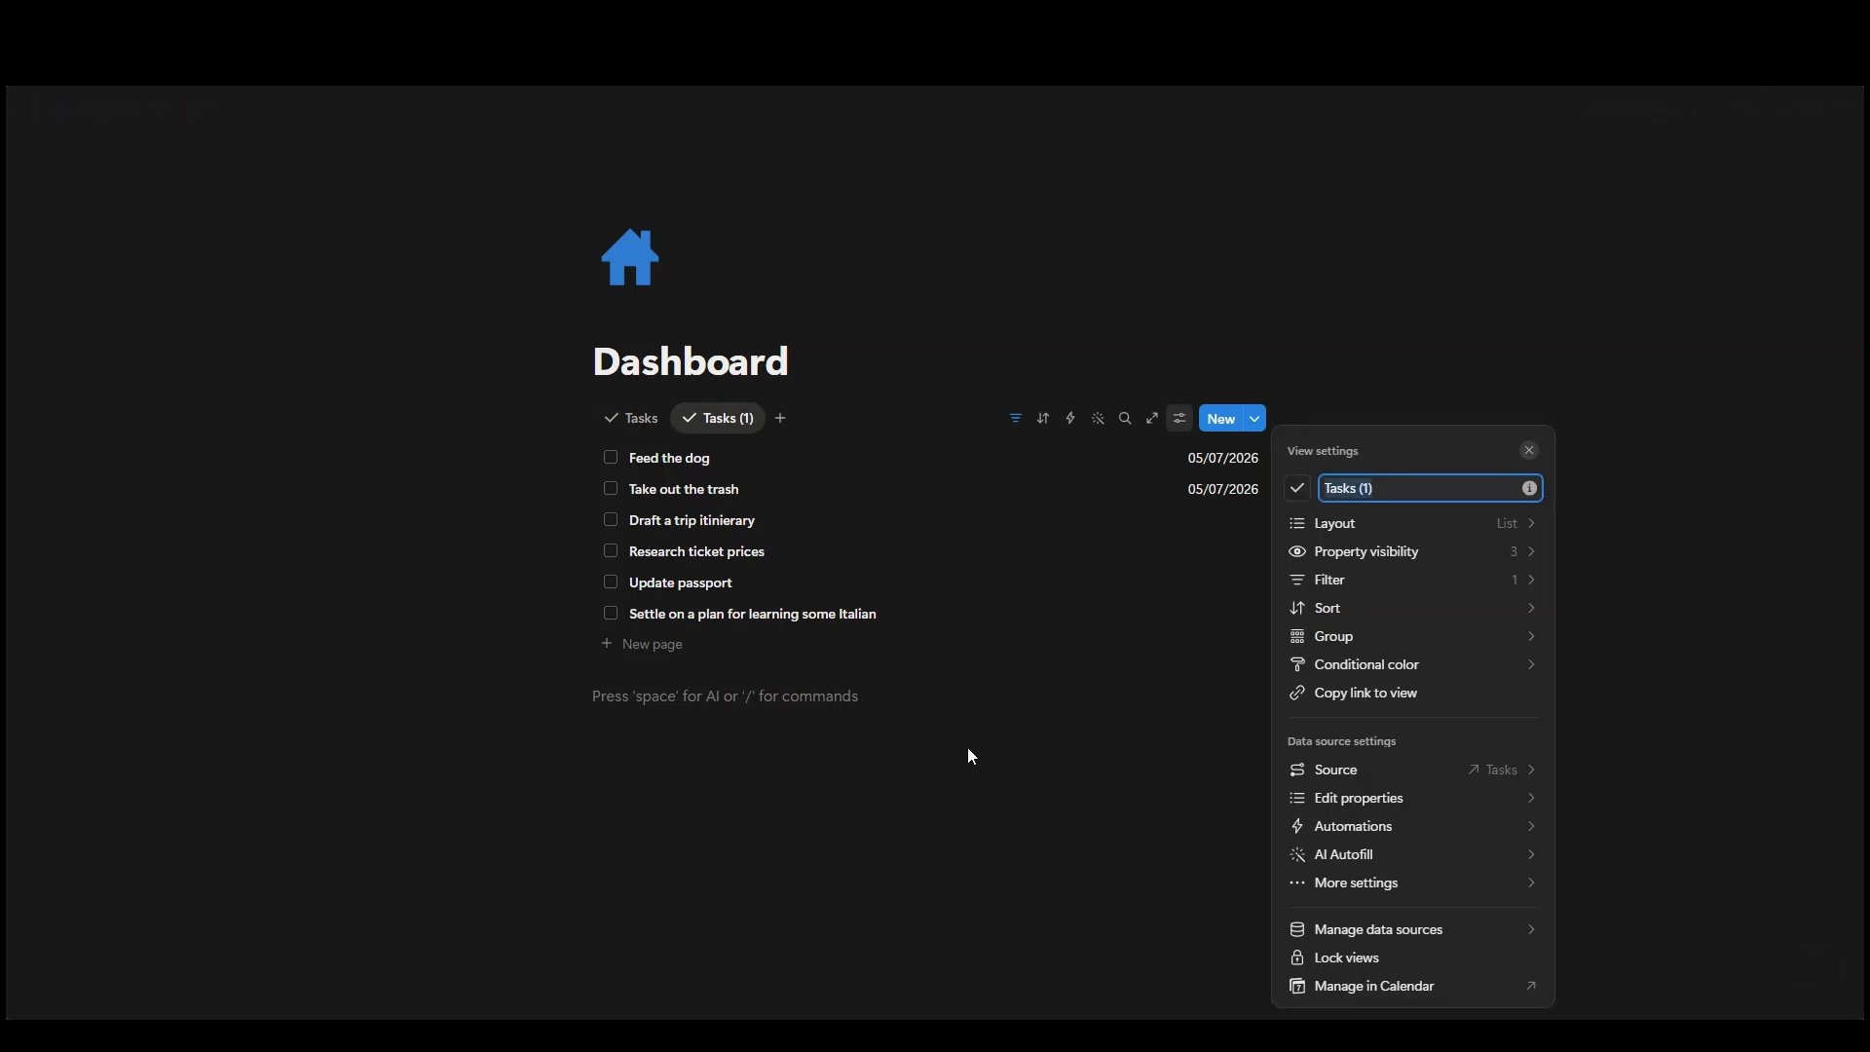
{"action": "type", "text": "Projects"}
{"action": "left_click", "coordinate": [1297, 488]}
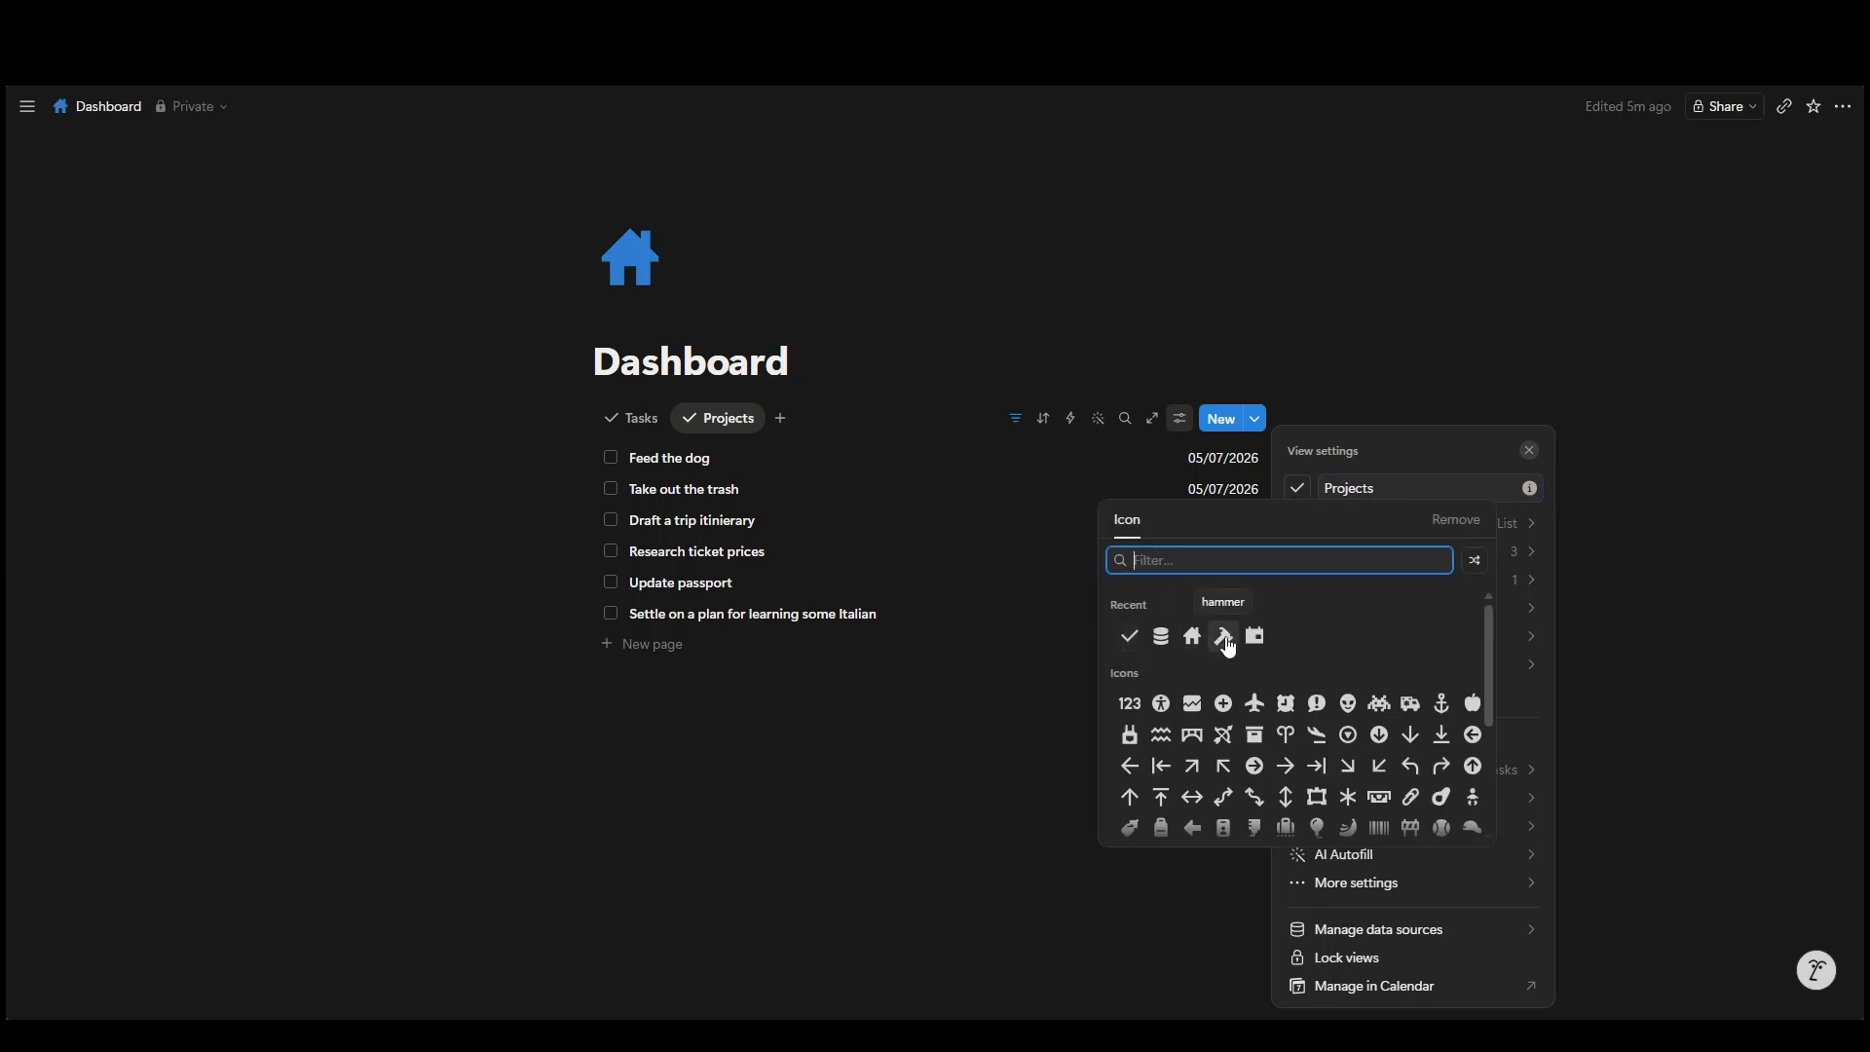
{"action": "left_click", "coordinate": [1225, 636]}
{"action": "left_click", "coordinate": [1180, 418]}
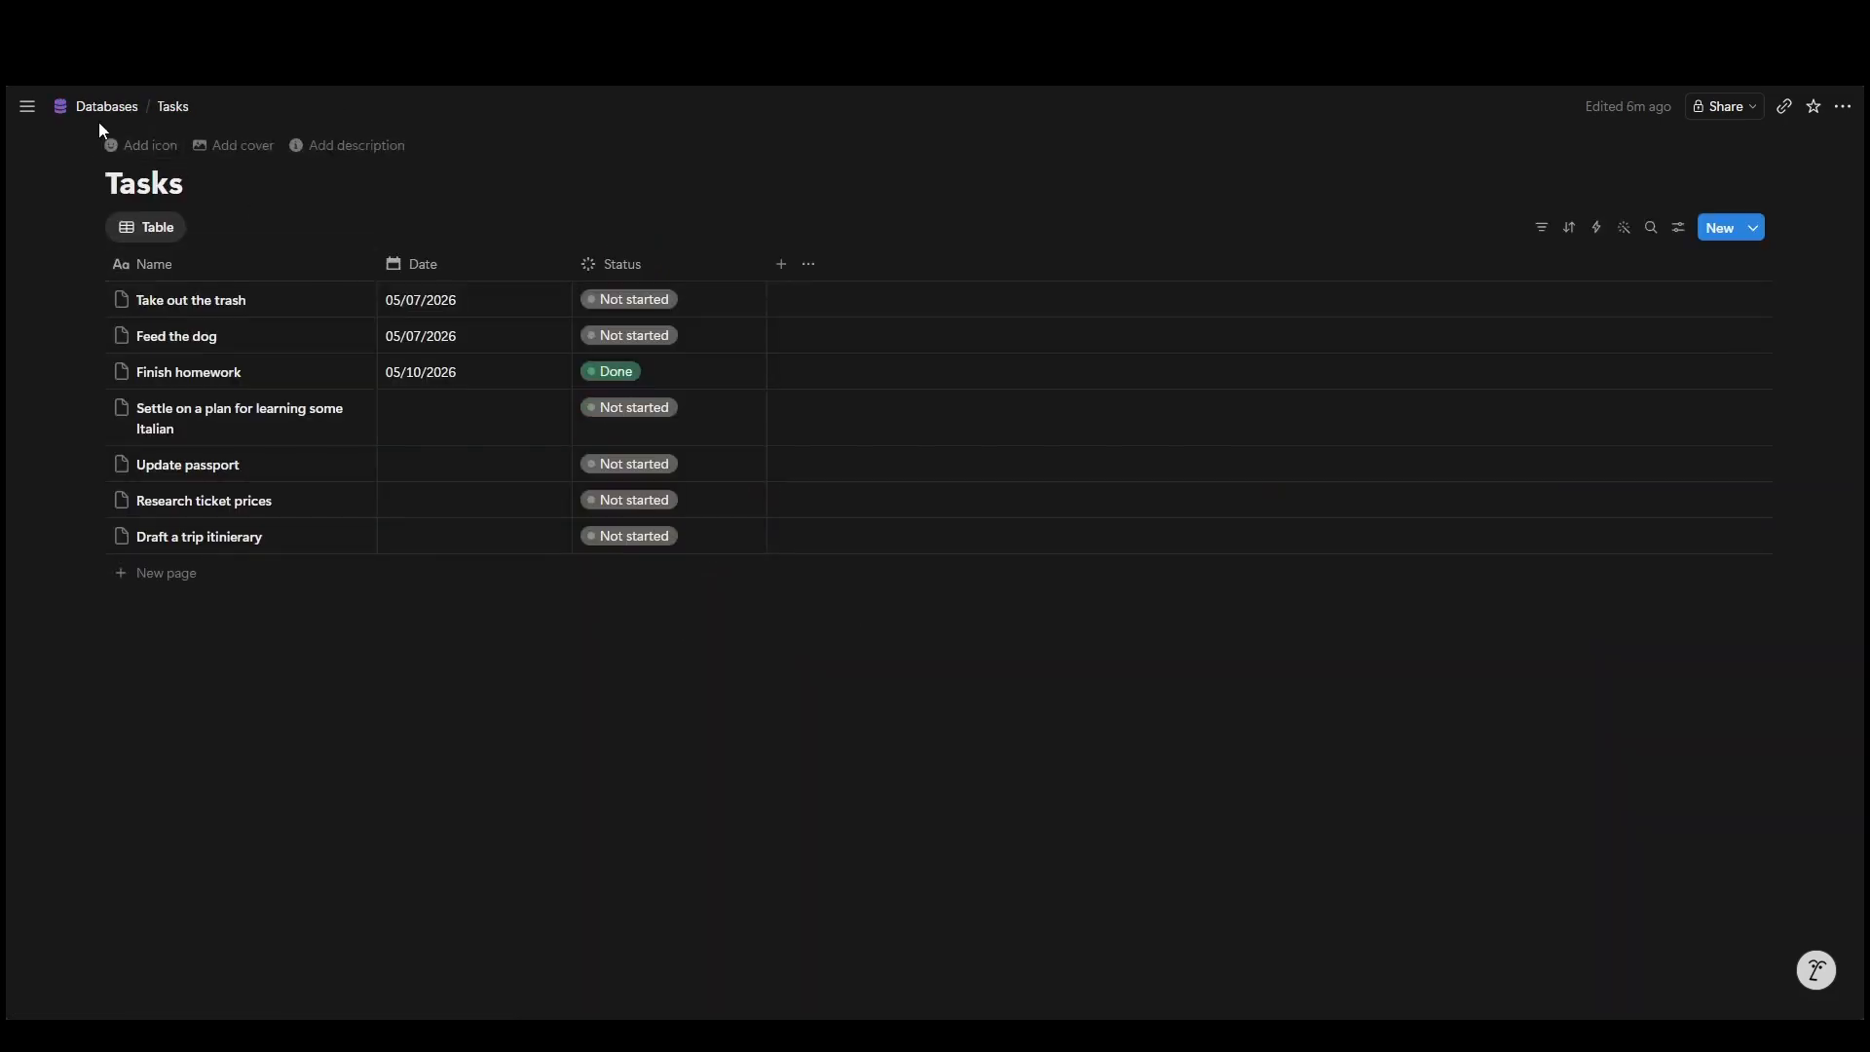
Step: Create a full-page database named Projects on the Databases page, below the Tasks database
{"action": "left_click", "coordinate": [92, 117]}
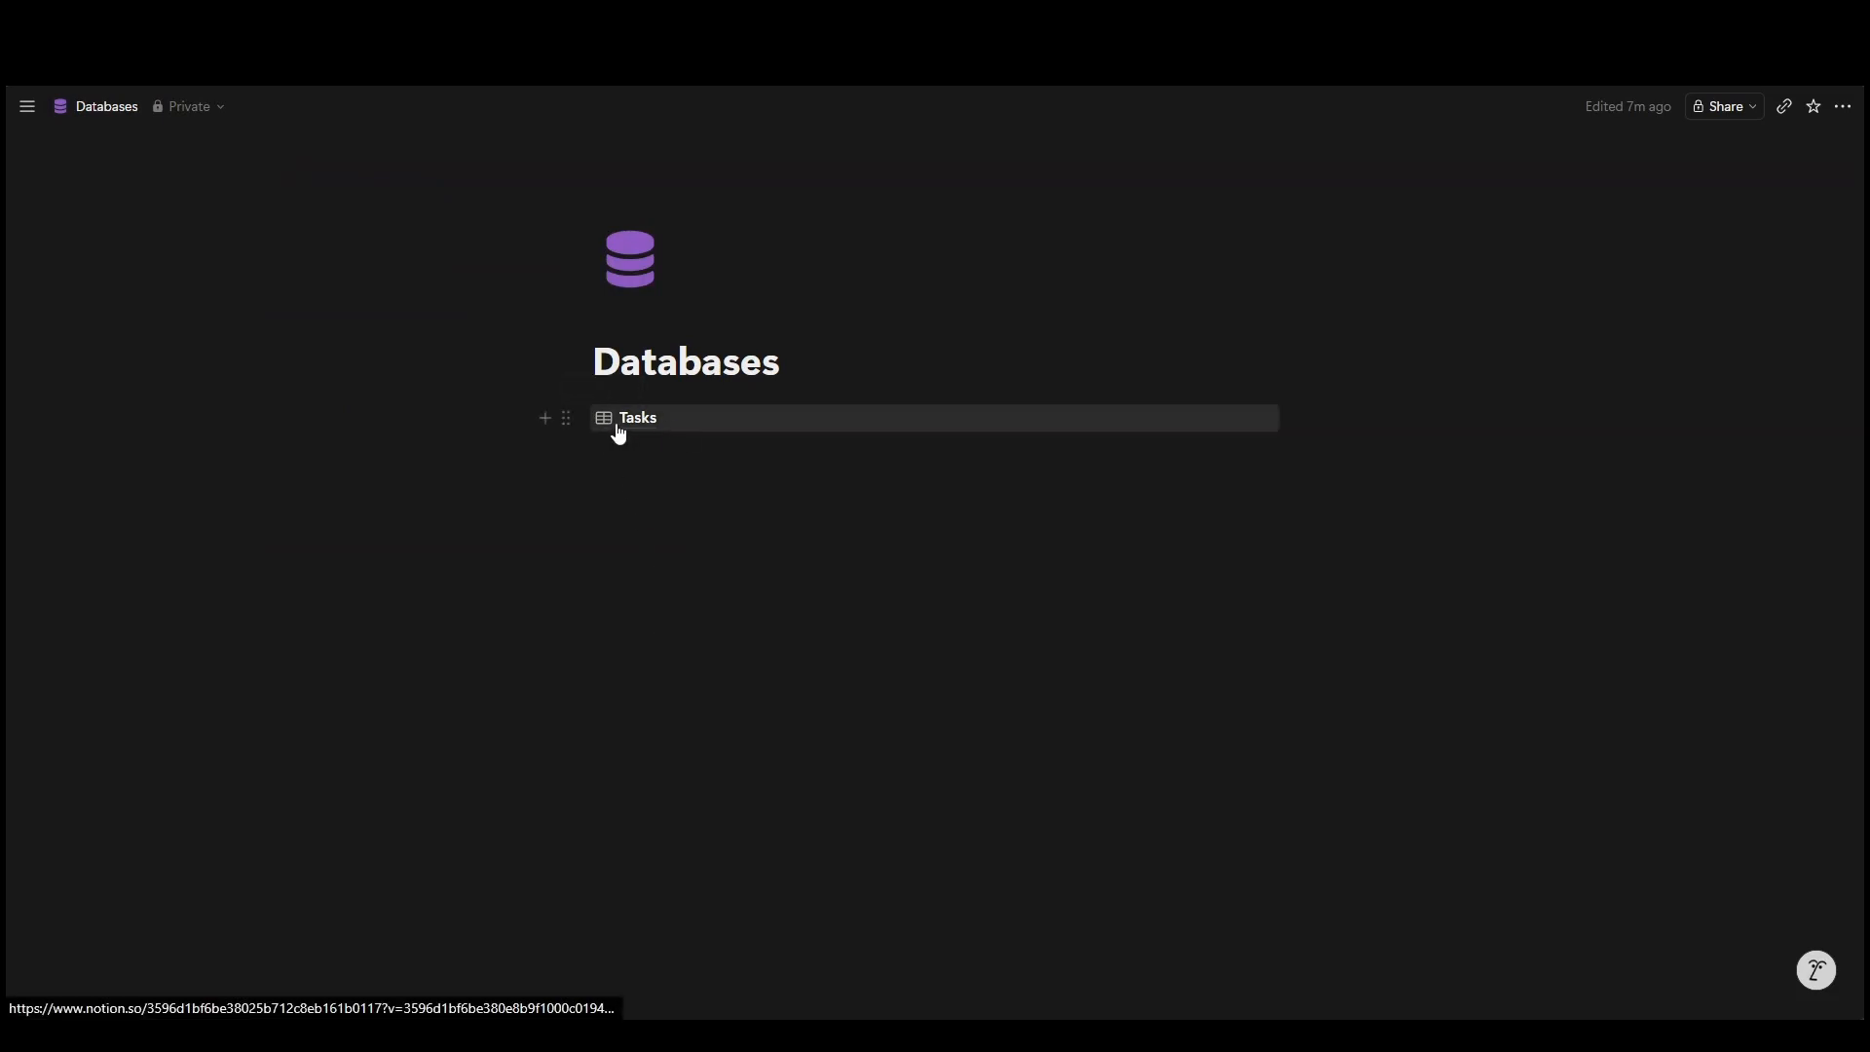
{"action": "mouse_move", "coordinate": [647, 435]}
{"action": "left_click", "coordinate": [638, 525]}
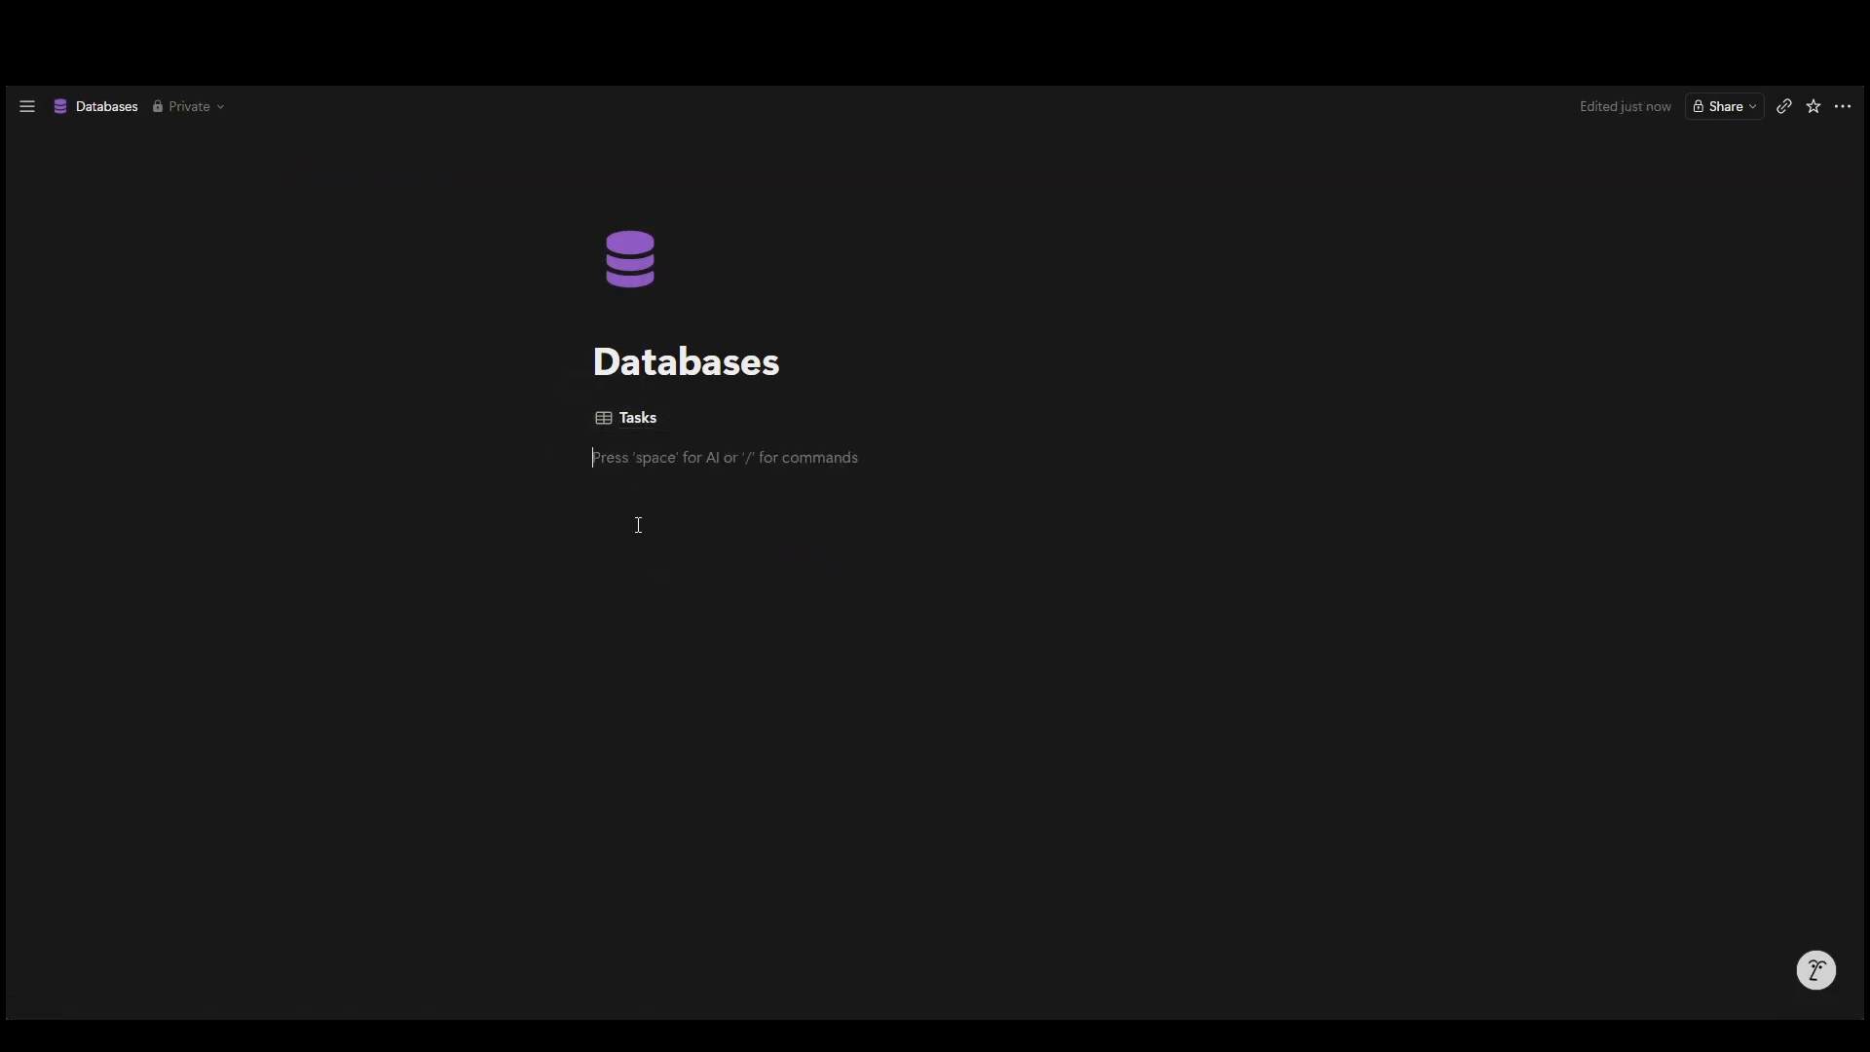
{"action": "type", "text": "/"}
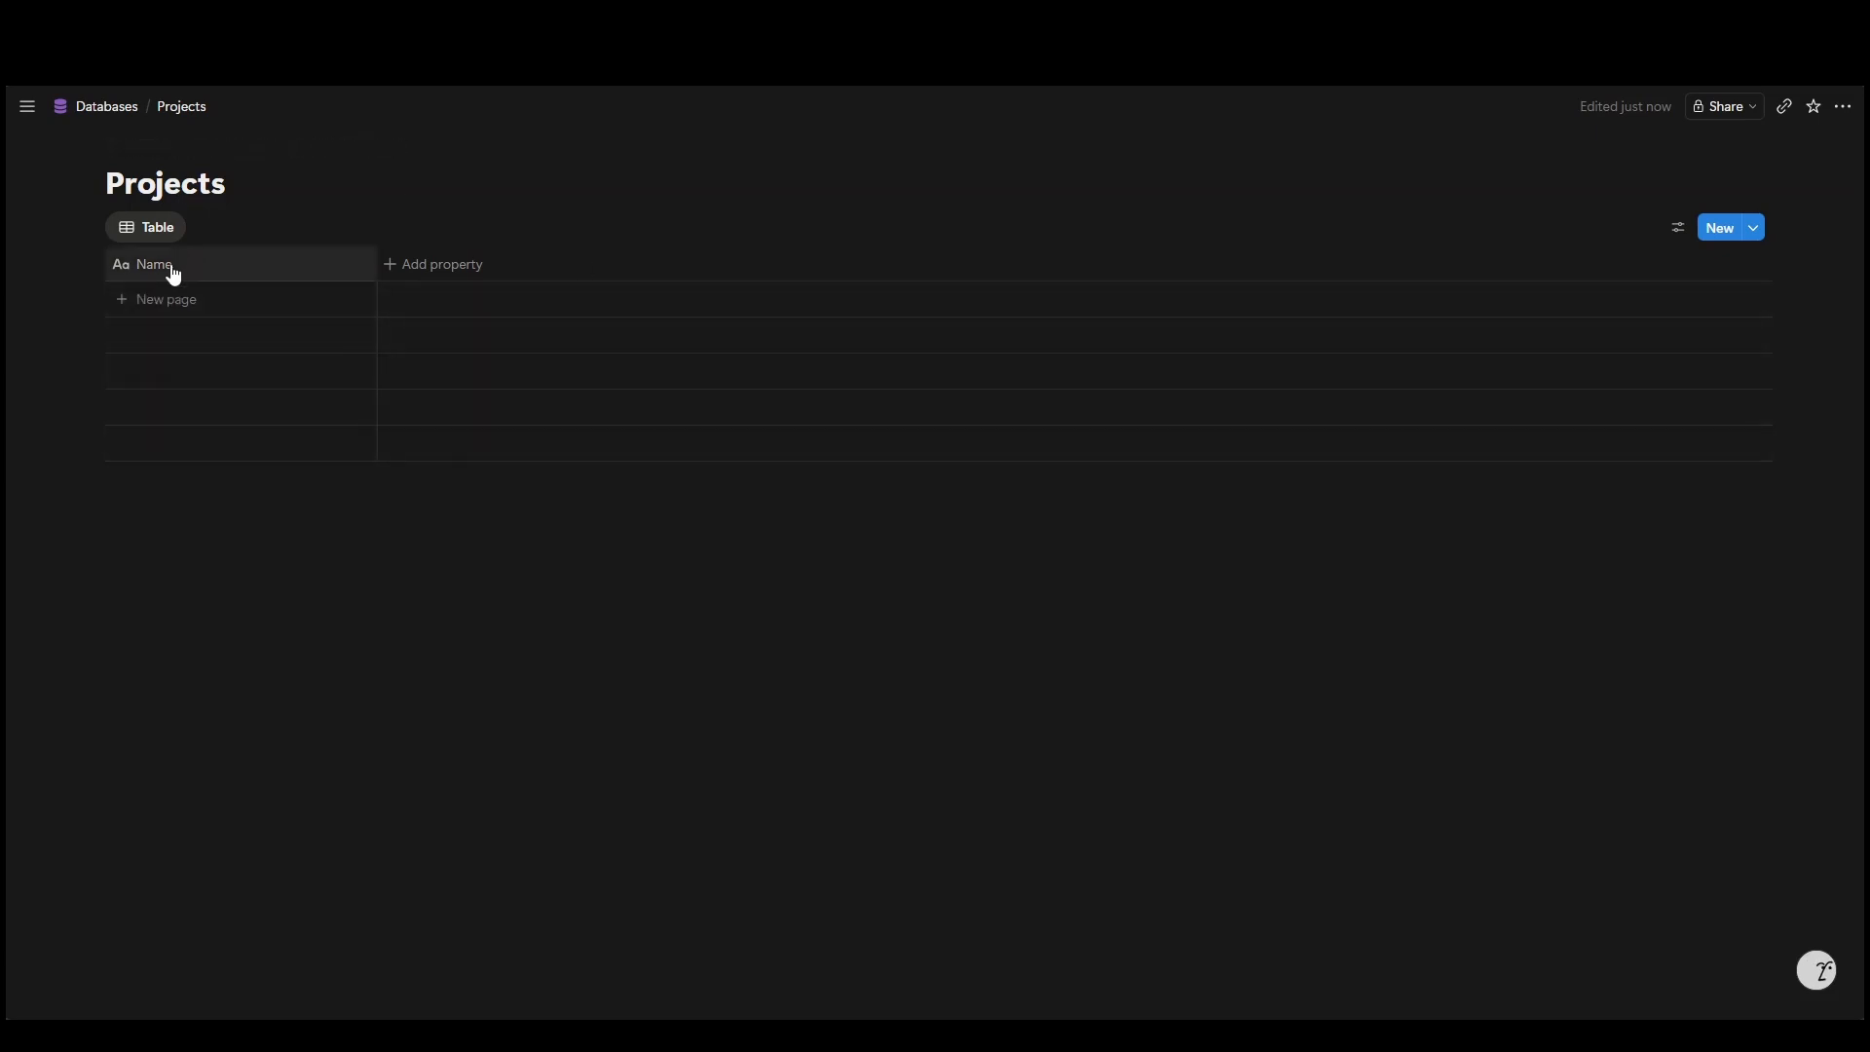
Step: Add a Date property and a Status property to the Projects database
{"action": "left_click", "coordinate": [407, 264]}
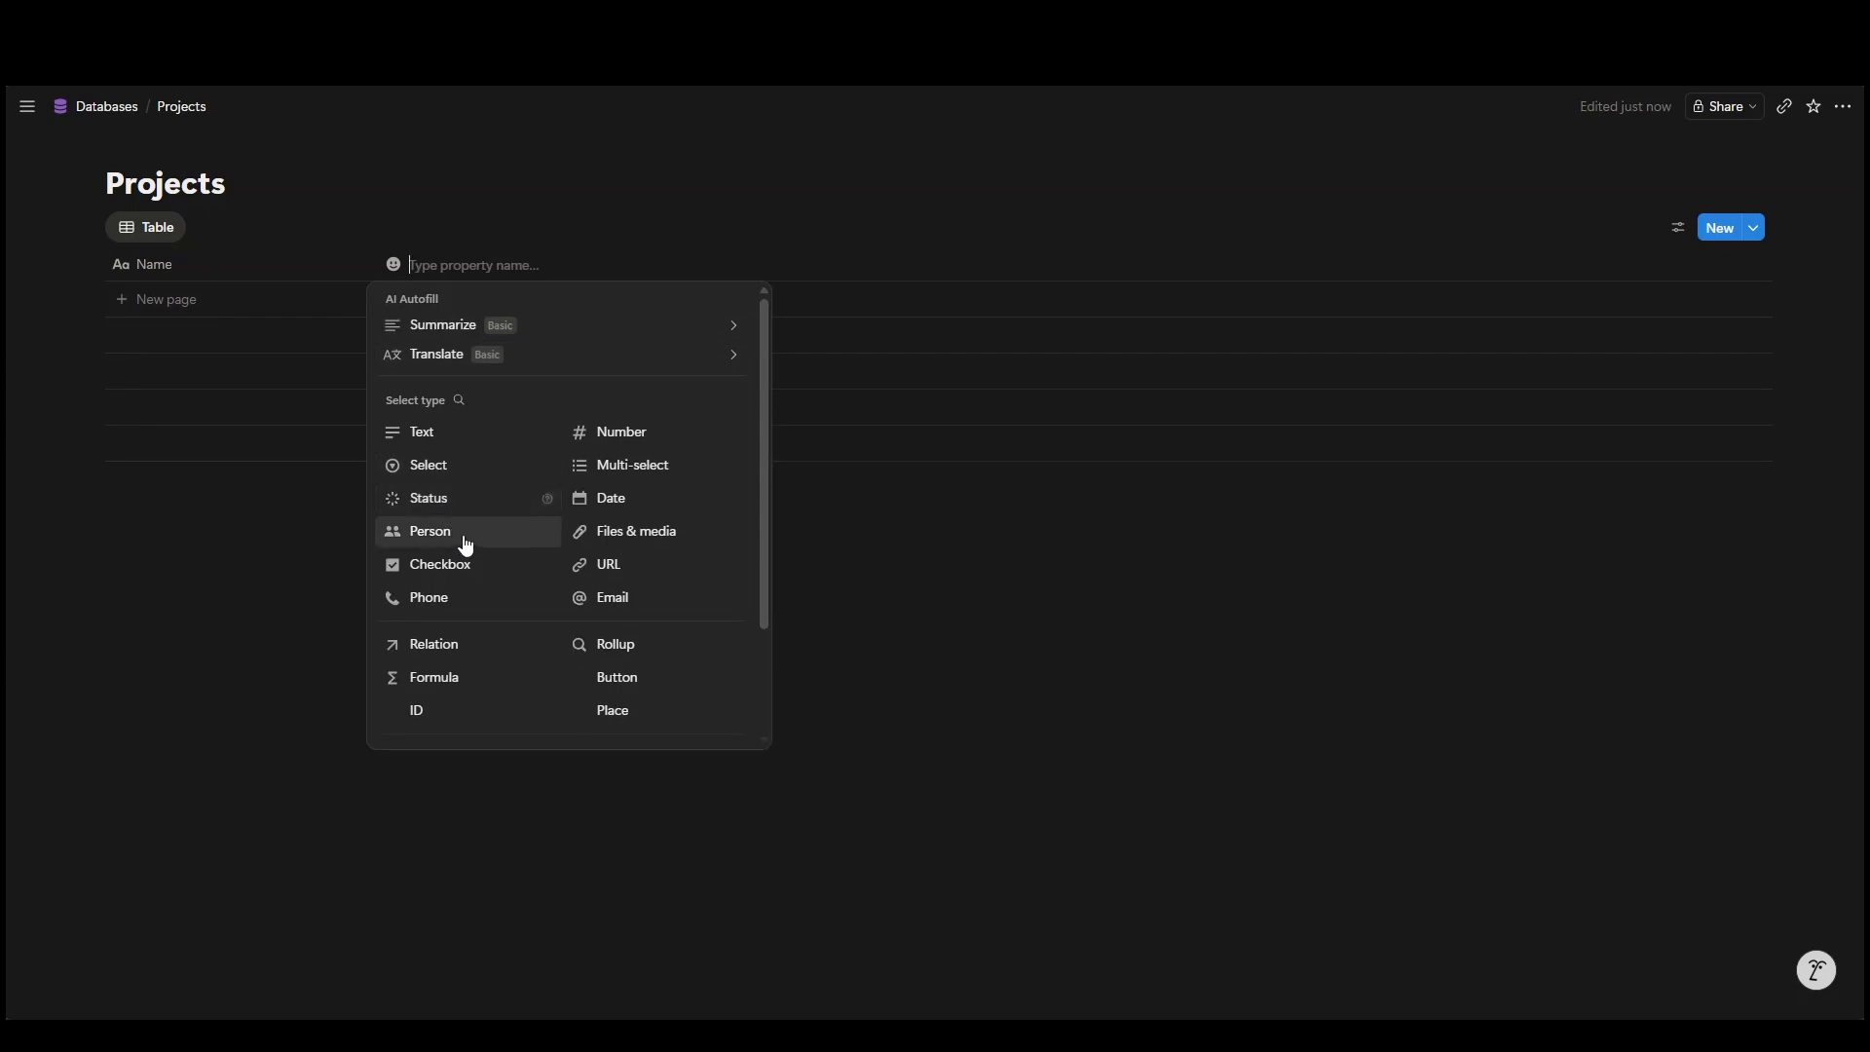
{"action": "left_click", "coordinate": [610, 499]}
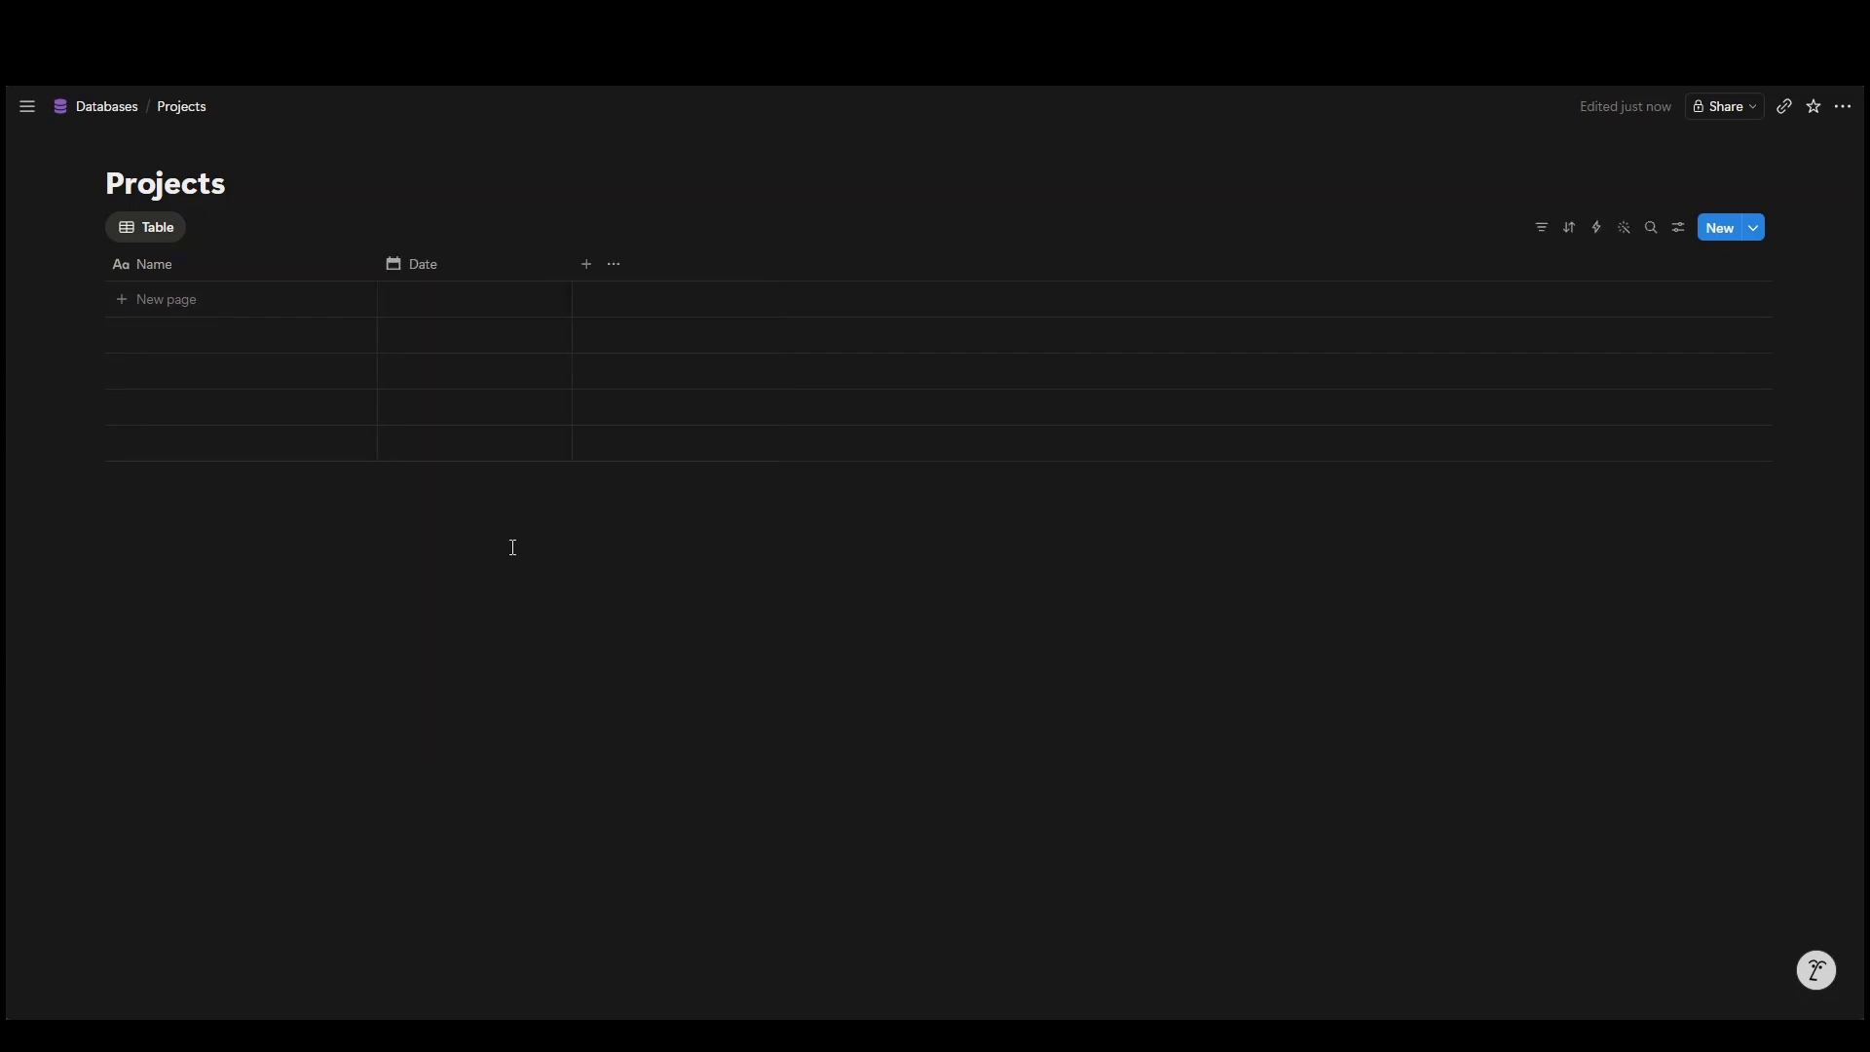
{"action": "left_click", "coordinate": [585, 265]}
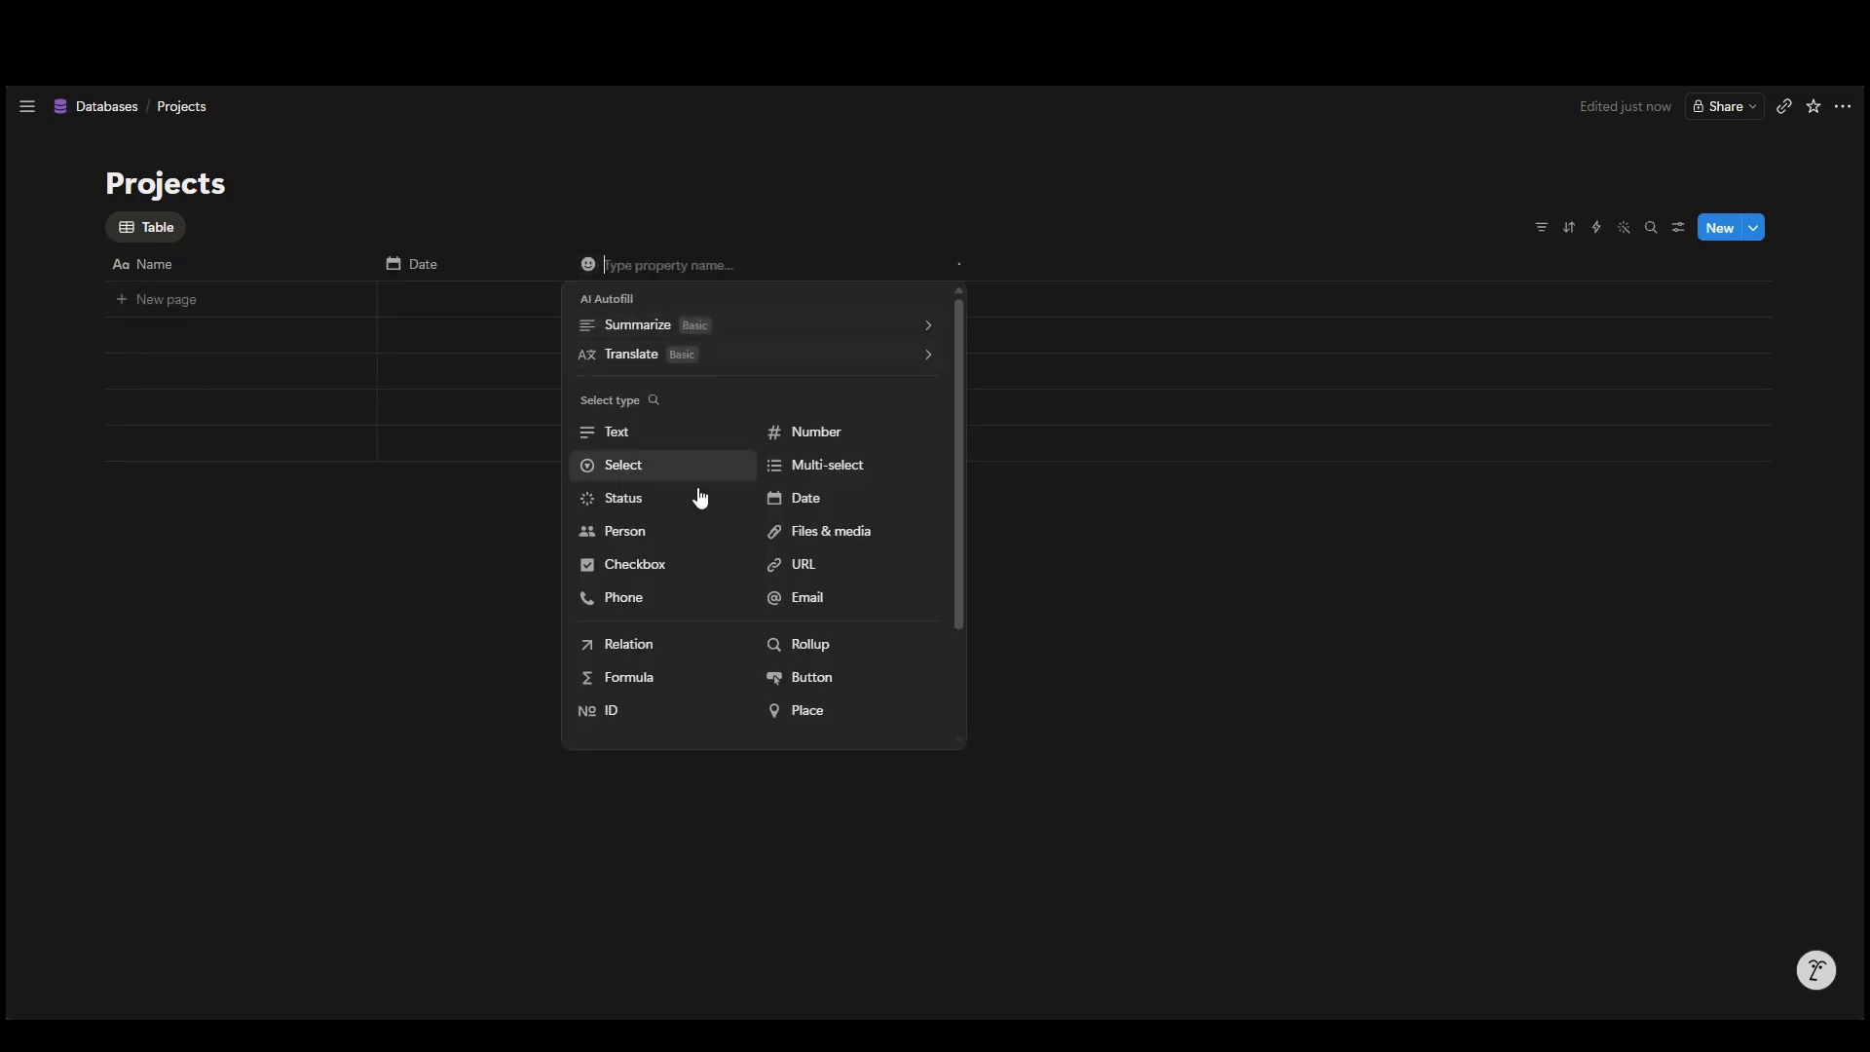
{"action": "left_click", "coordinate": [638, 503]}
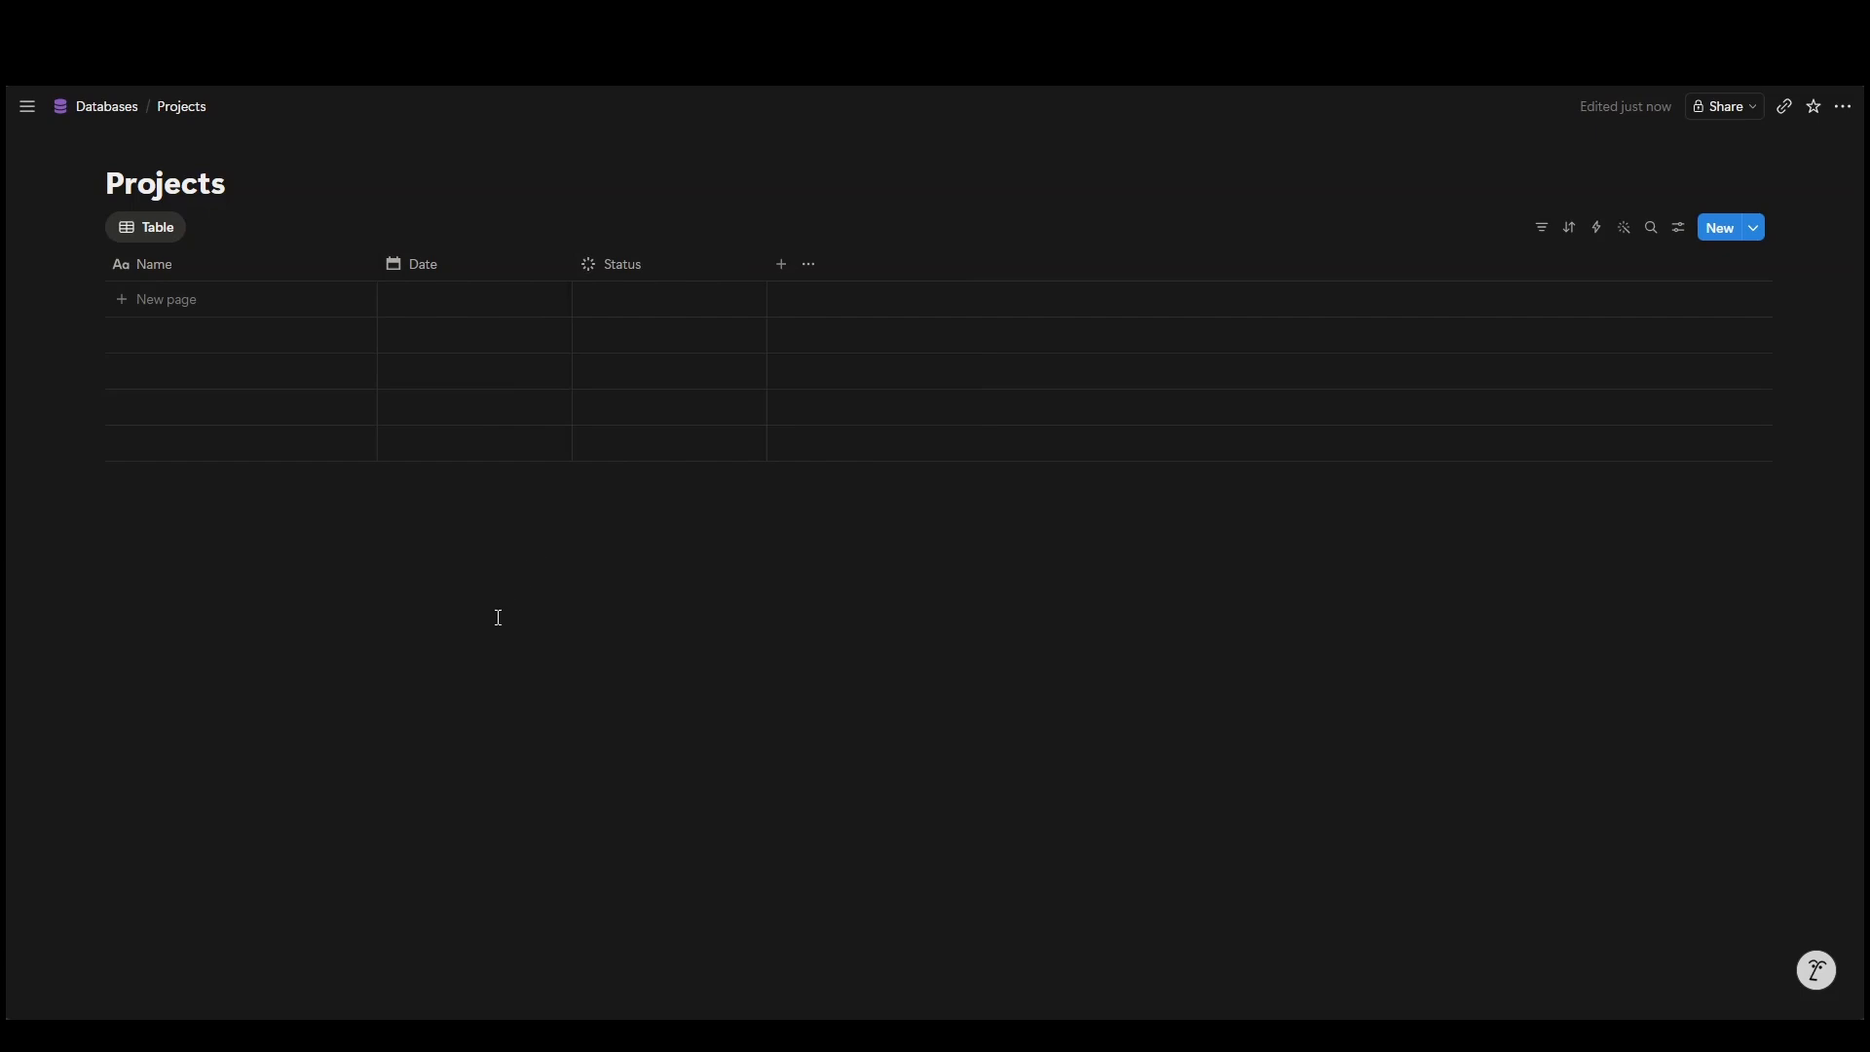
Step: Add a project named Take a trip to Italy, dated 07/09/2026, to the Projects database
{"action": "left_click", "coordinate": [164, 300]}
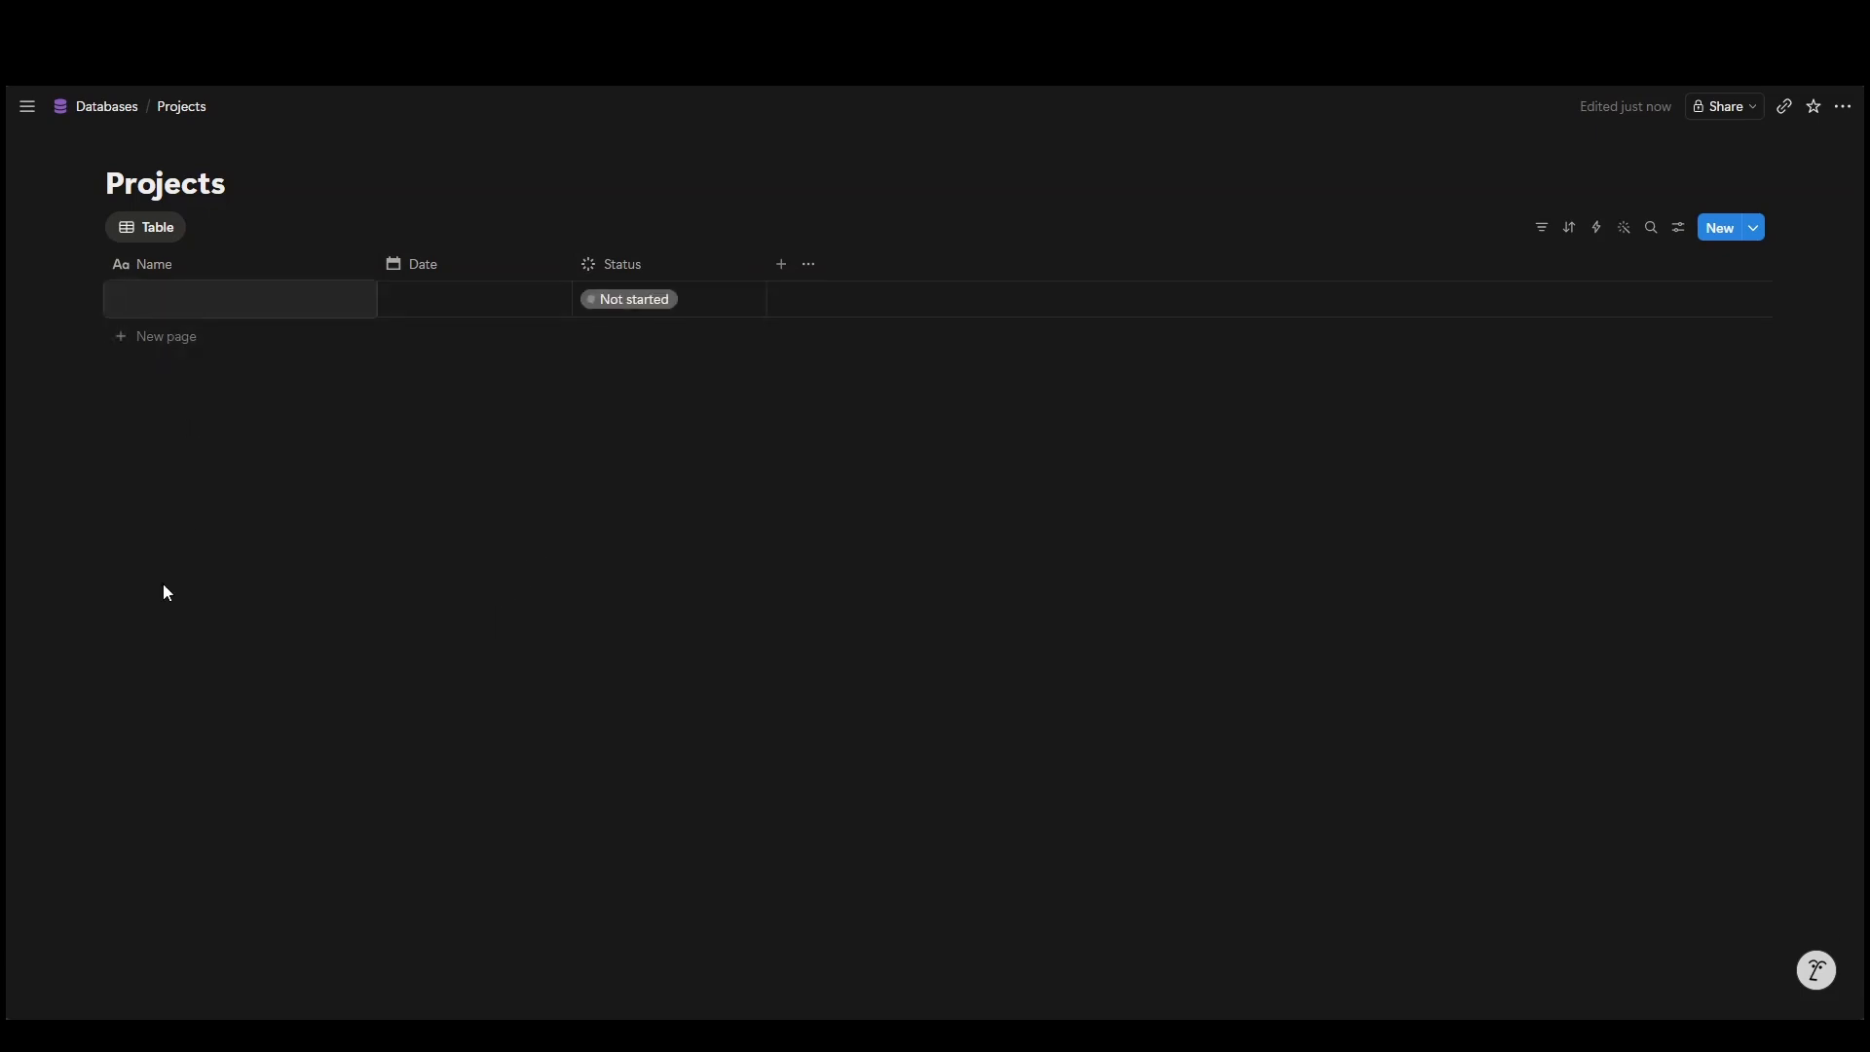
{"action": "type", "text": "Taks"}
{"action": "key", "text": "BackSpace"}
{"action": "type", "text": "e a trip to"}
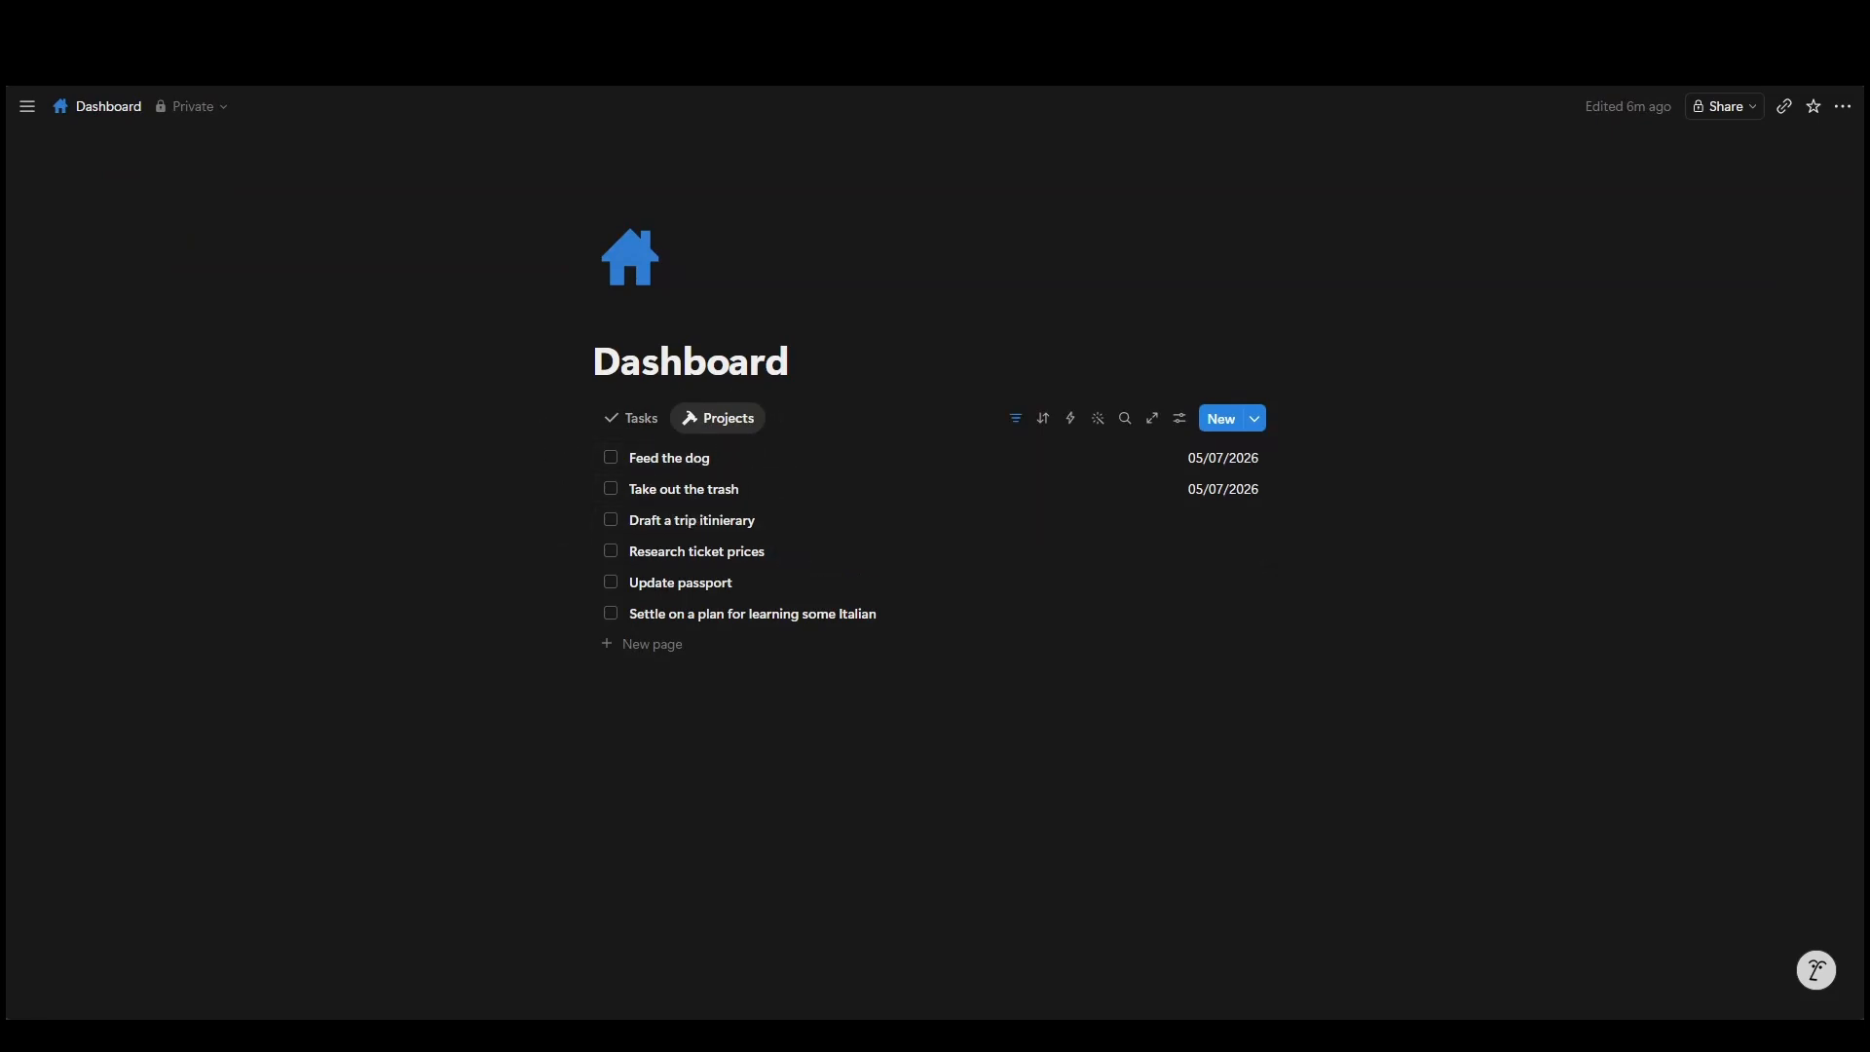
Step: Change the source of the Dashboard's Projects view to the Projects database stored on the Databases page
{"action": "left_click", "coordinate": [1181, 420]}
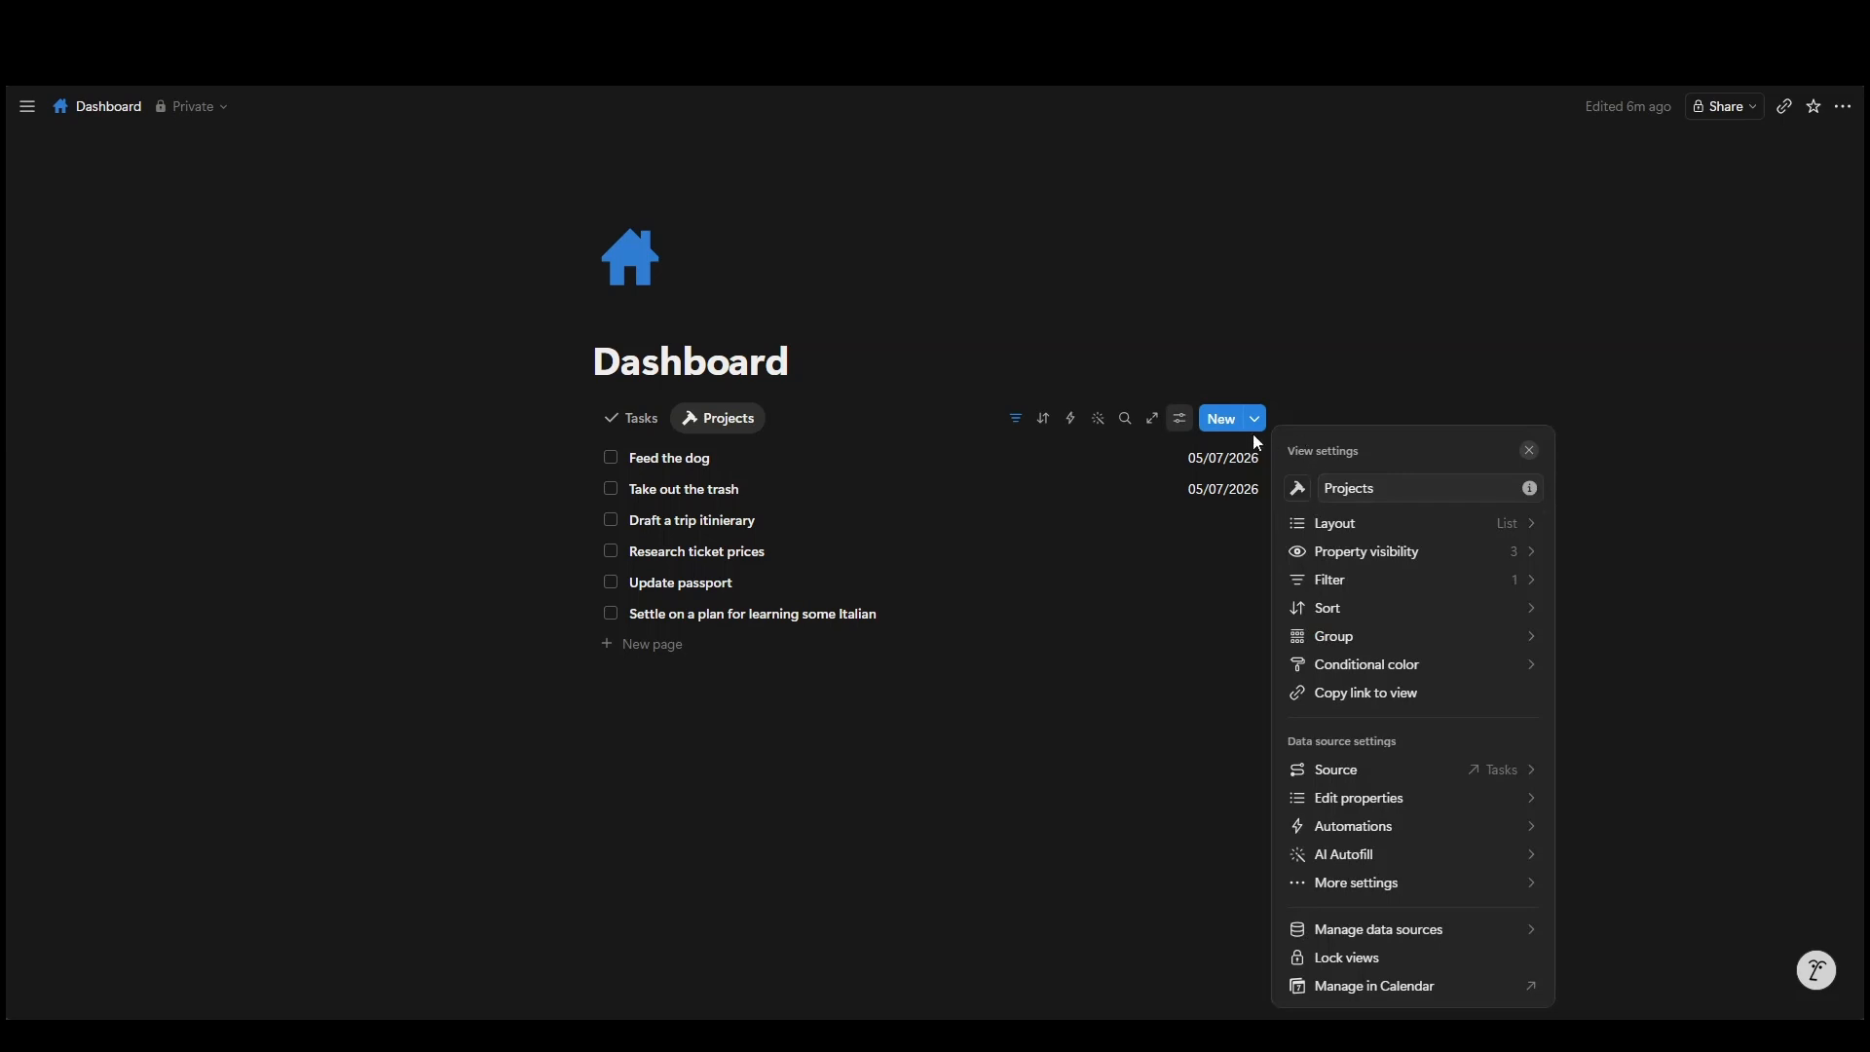
{"action": "left_click", "coordinate": [1399, 777]}
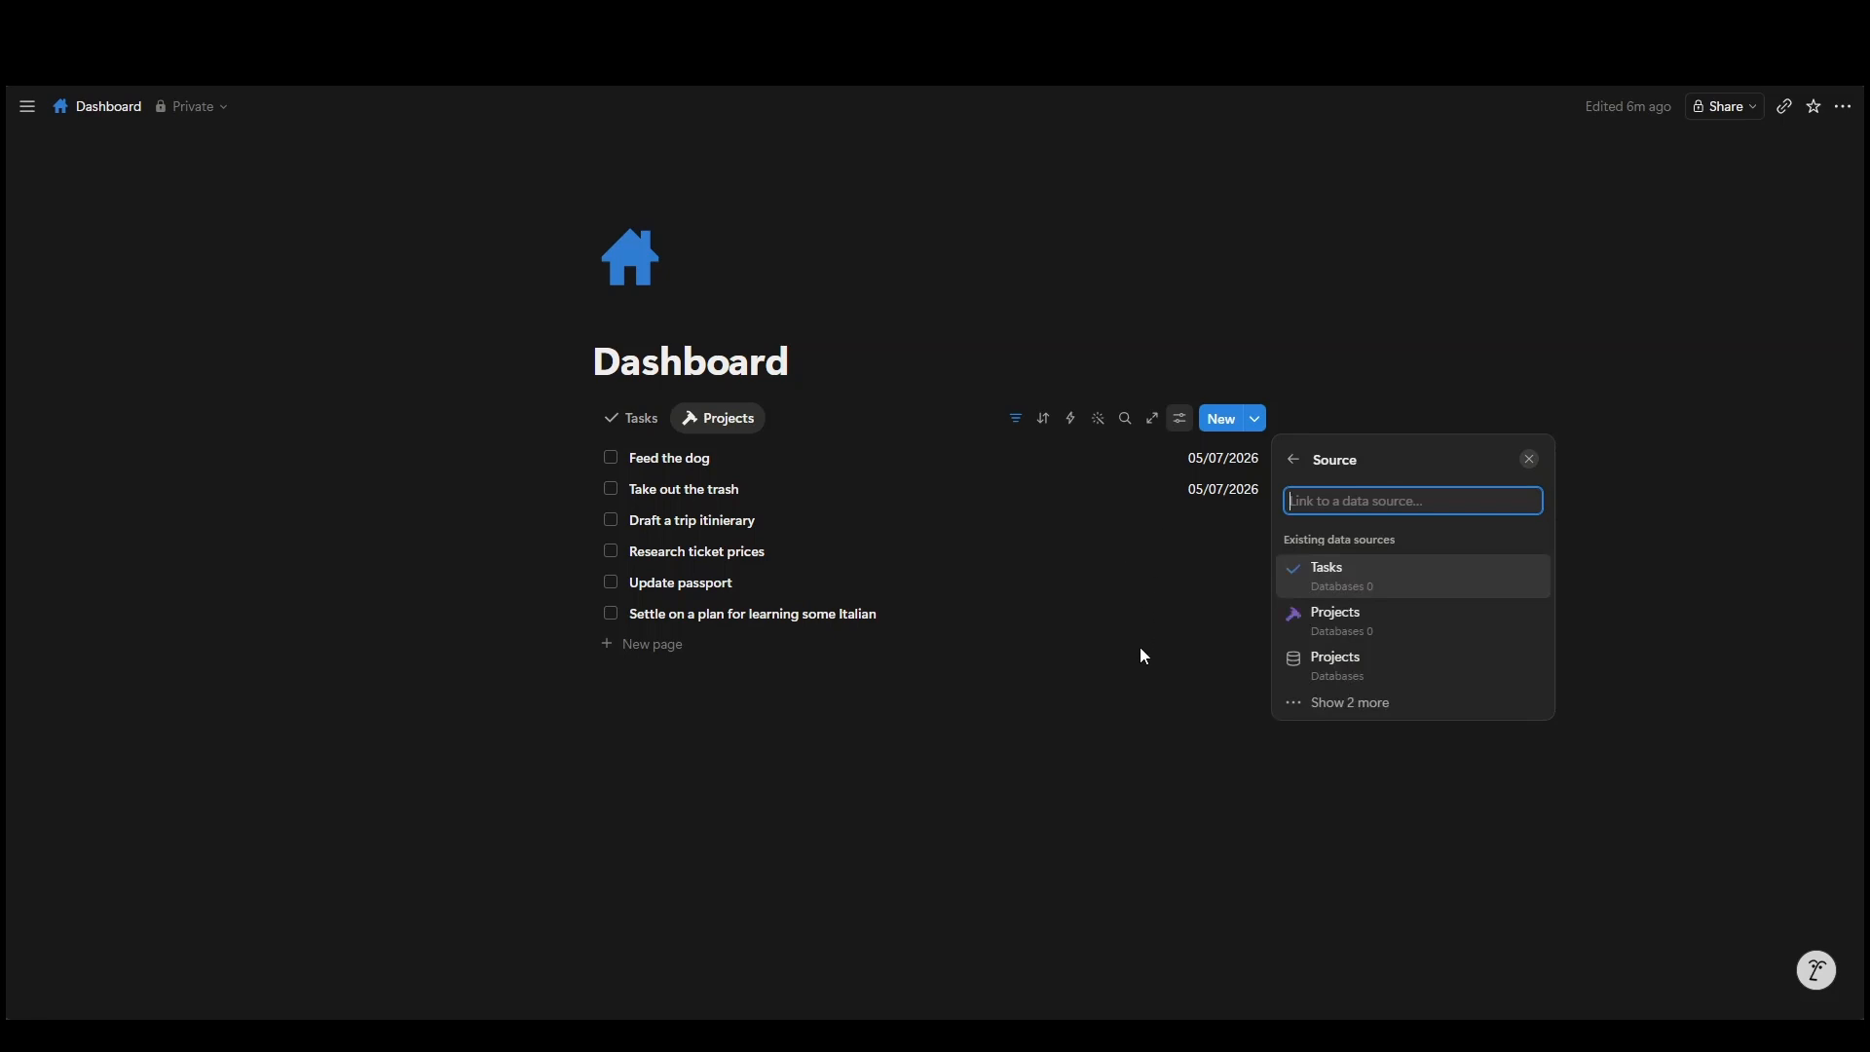
{"action": "left_click", "coordinate": [1353, 672]}
{"action": "left_click", "coordinate": [766, 698]}
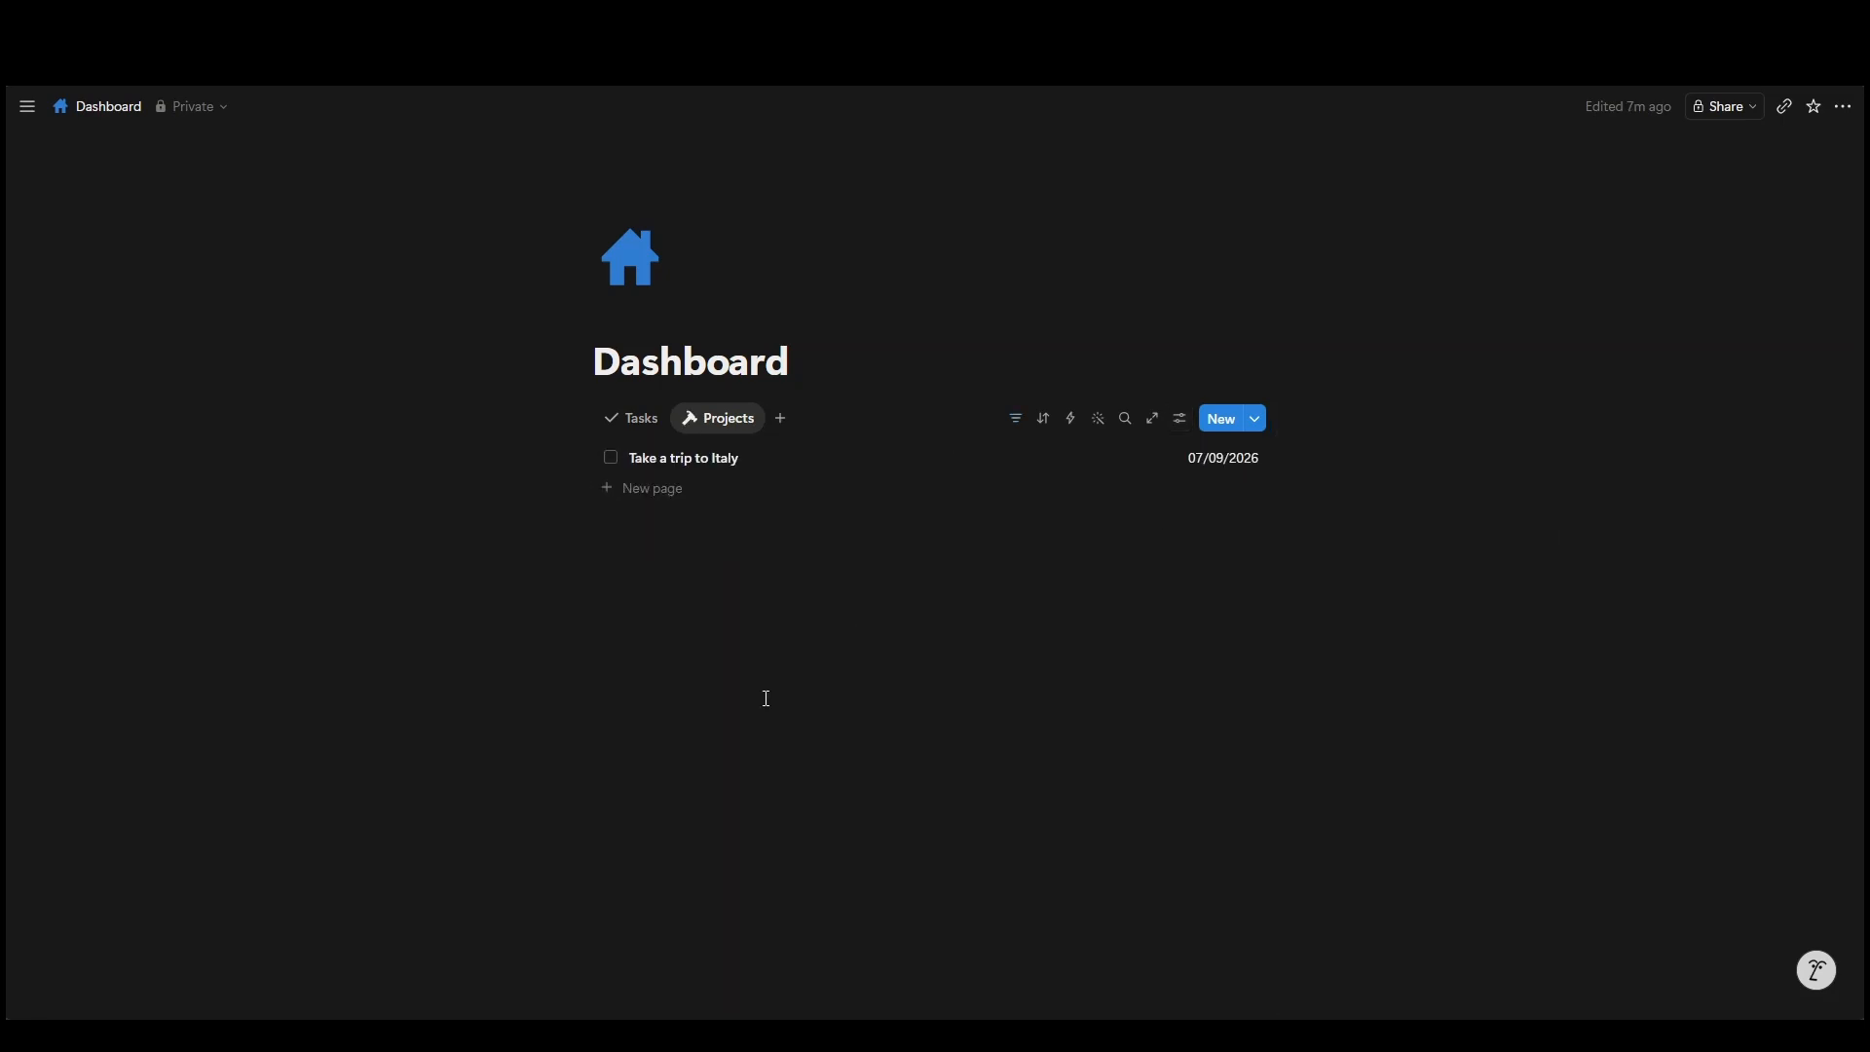
Step: Look at the Take a trip to Italy project page and compare the Dashboard's Tasks and Projects views
{"action": "left_click", "coordinate": [669, 464]}
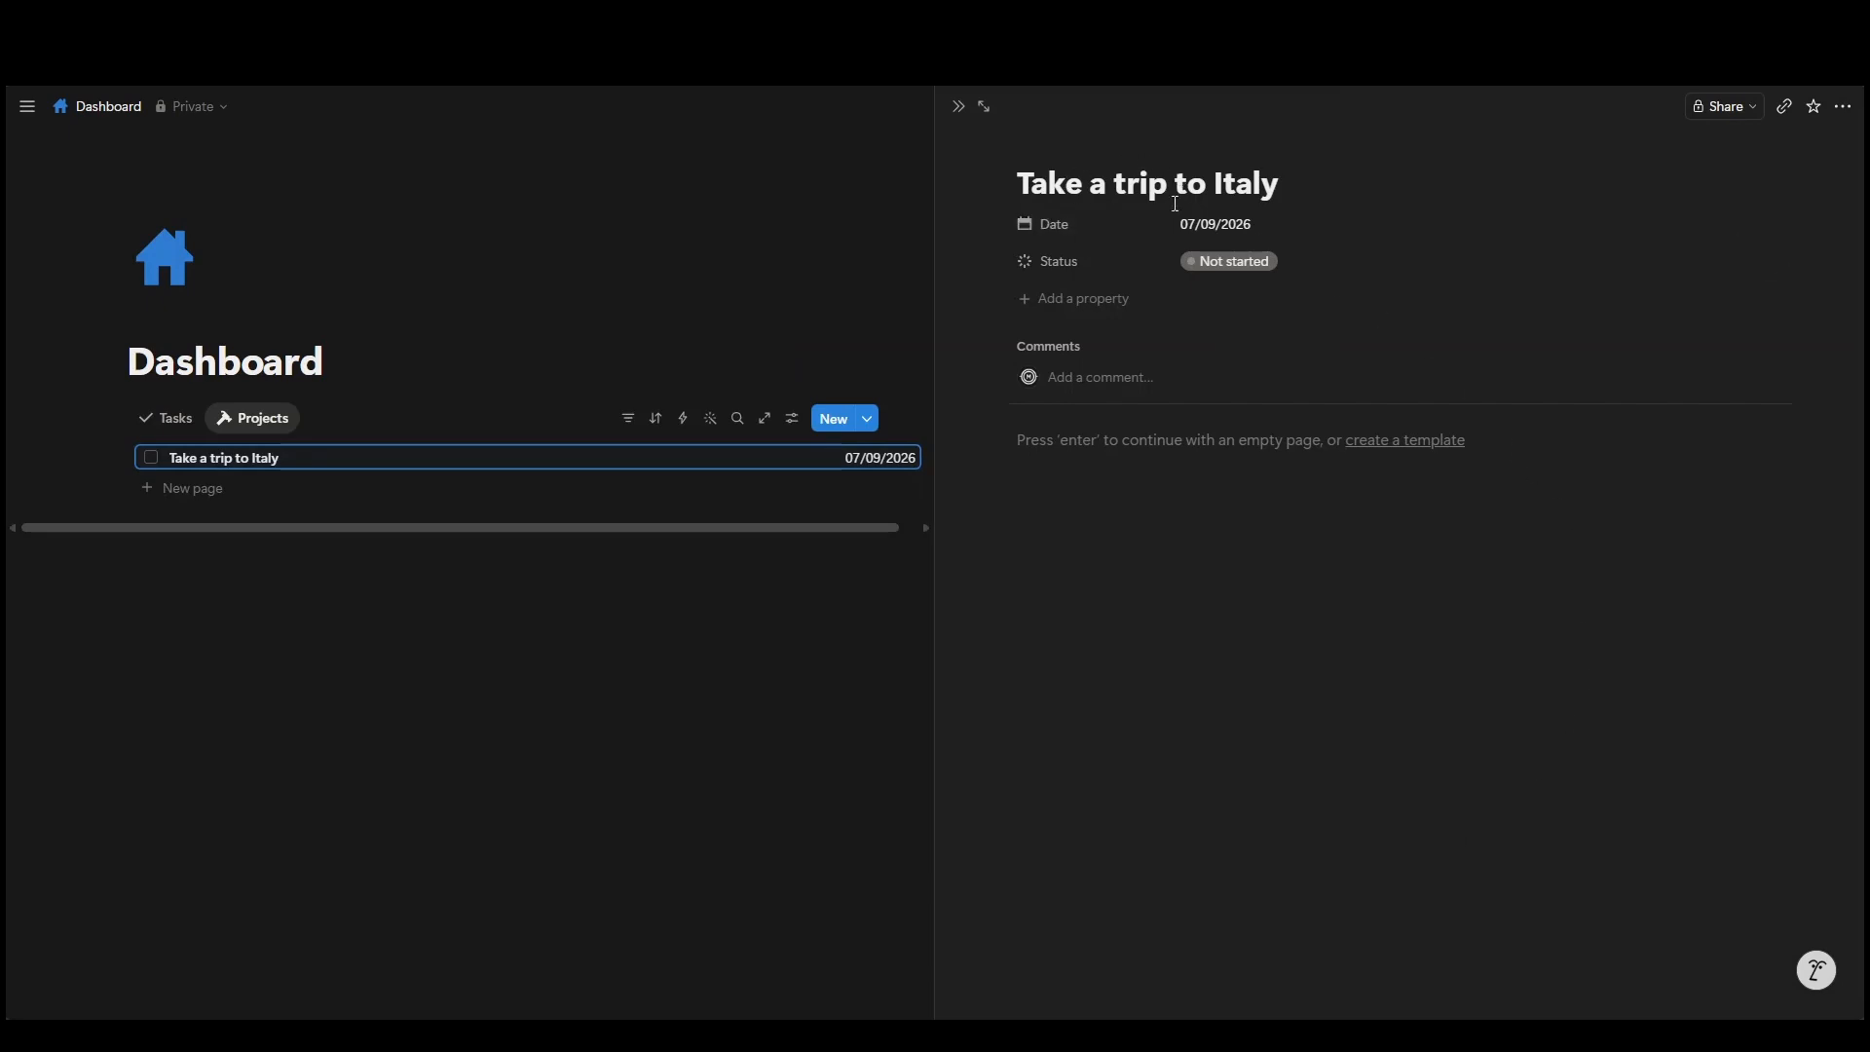
{"action": "left_click", "coordinate": [958, 107]}
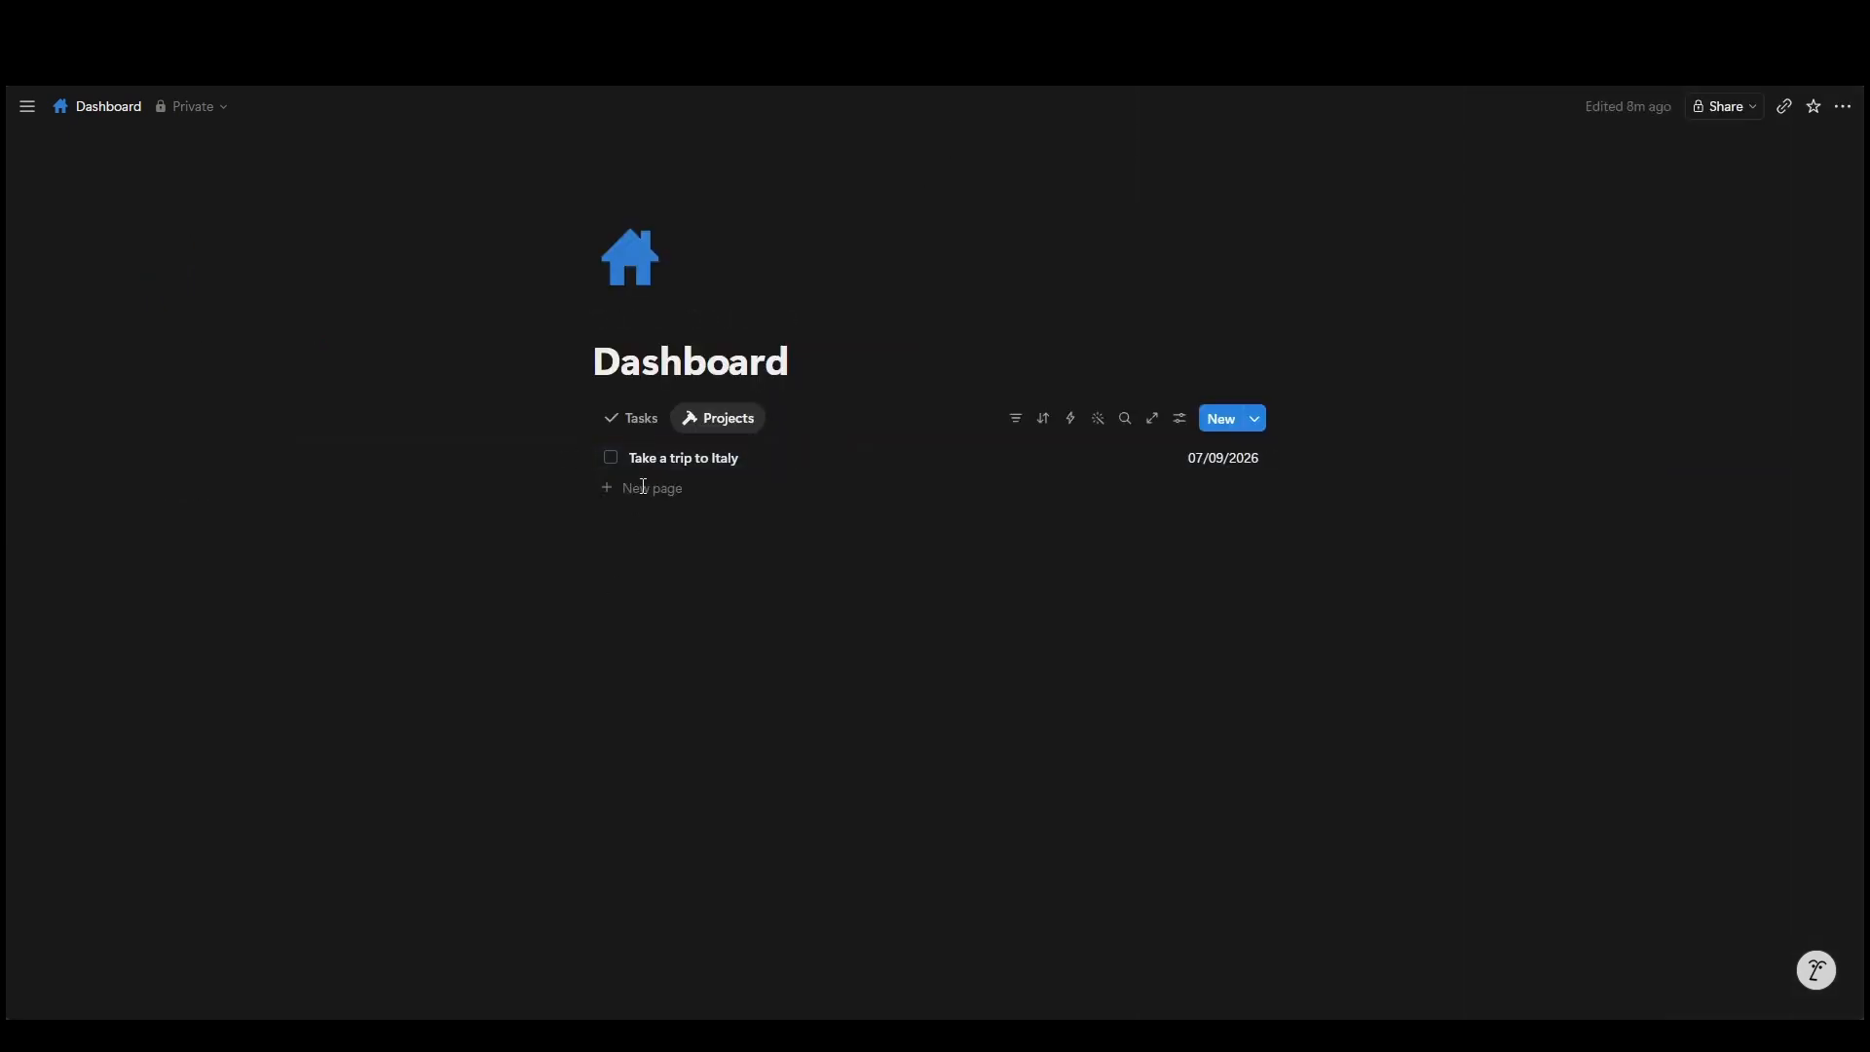
{"action": "left_click", "coordinate": [635, 426]}
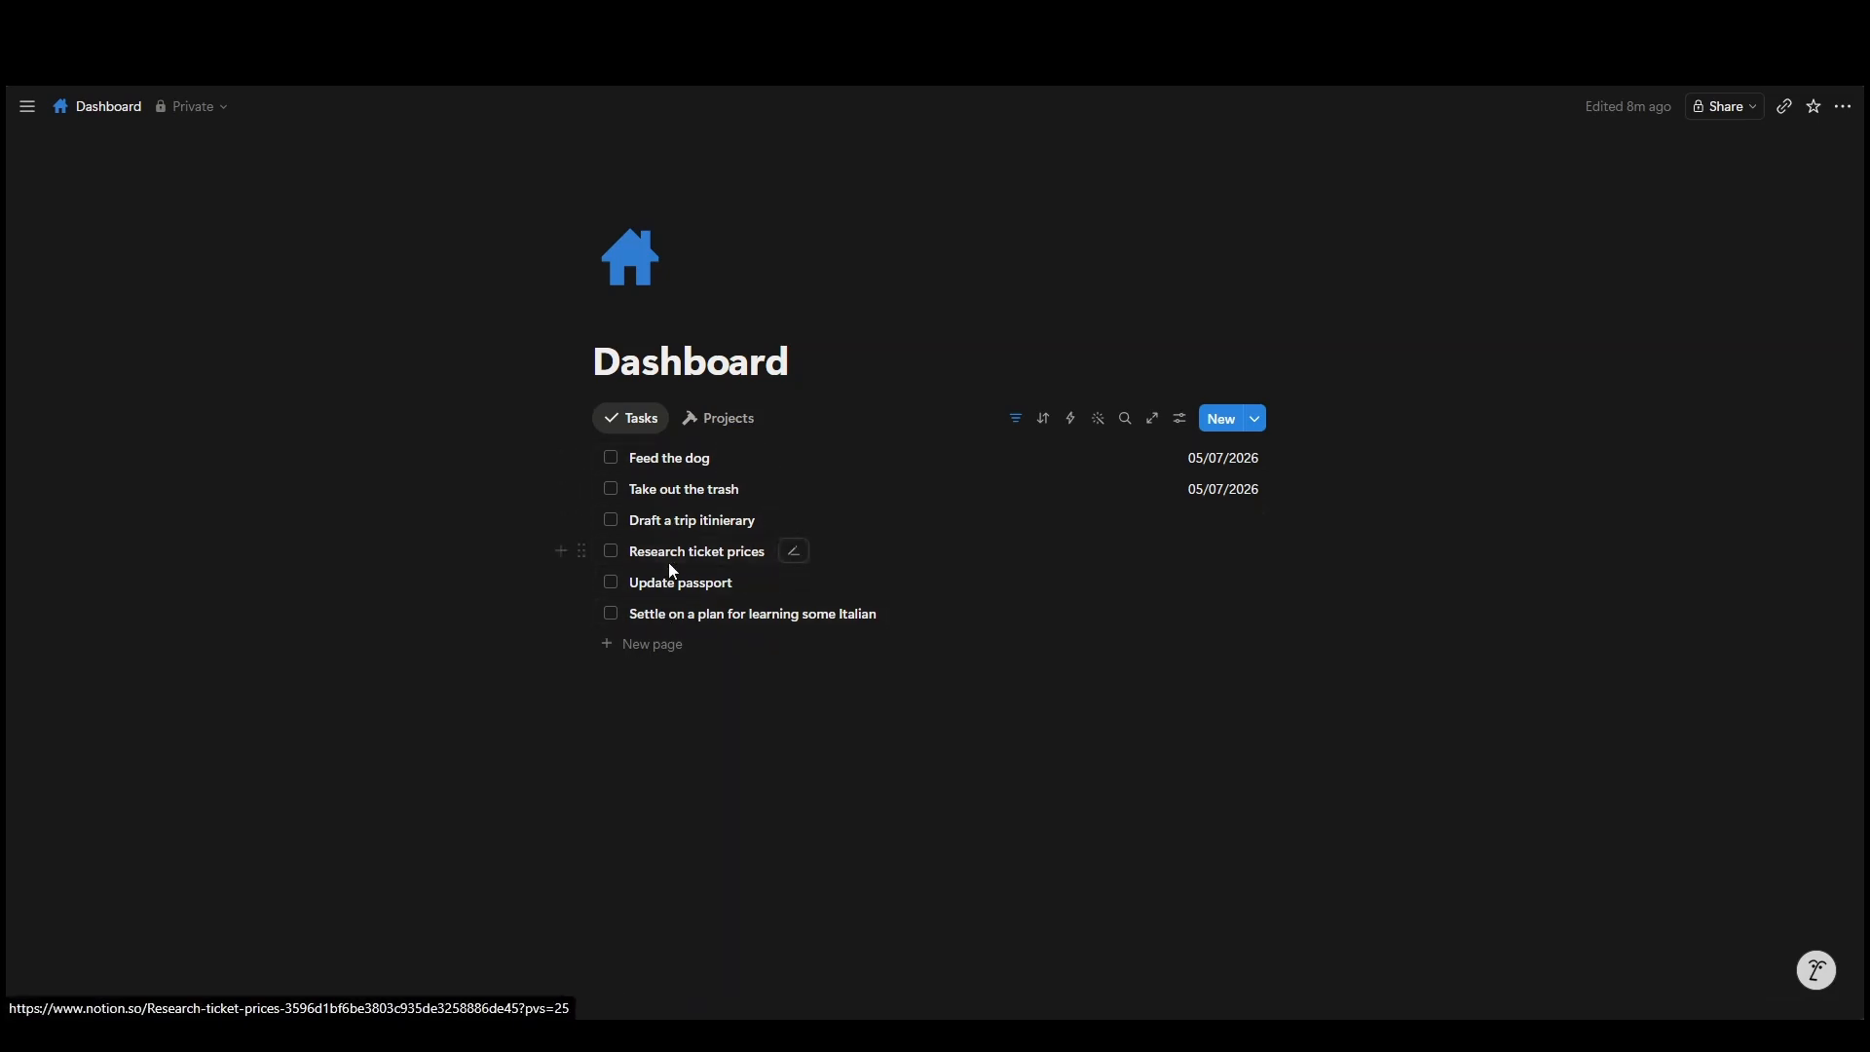
{"action": "left_click", "coordinate": [718, 419]}
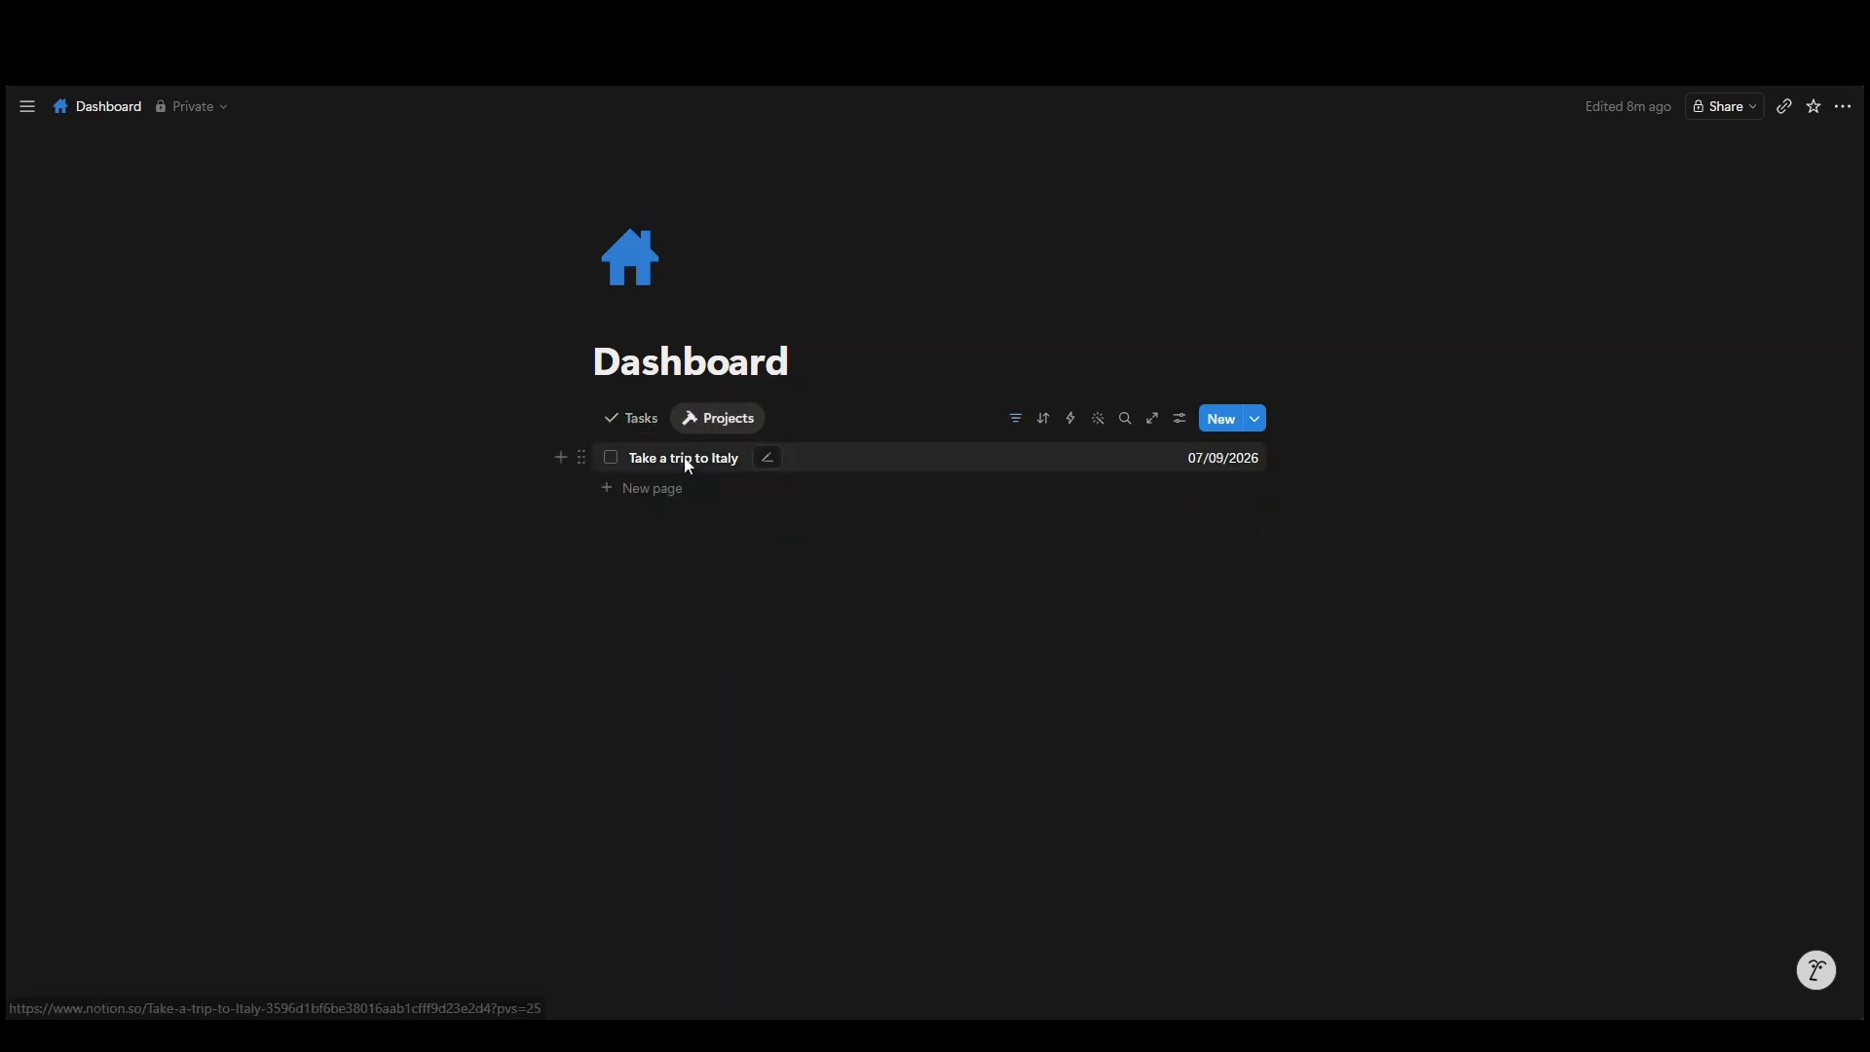
Step: Open the Take a trip to Italy project in side peek, widen the peek, start an empty page body and close it
{"action": "left_click", "coordinate": [682, 458]}
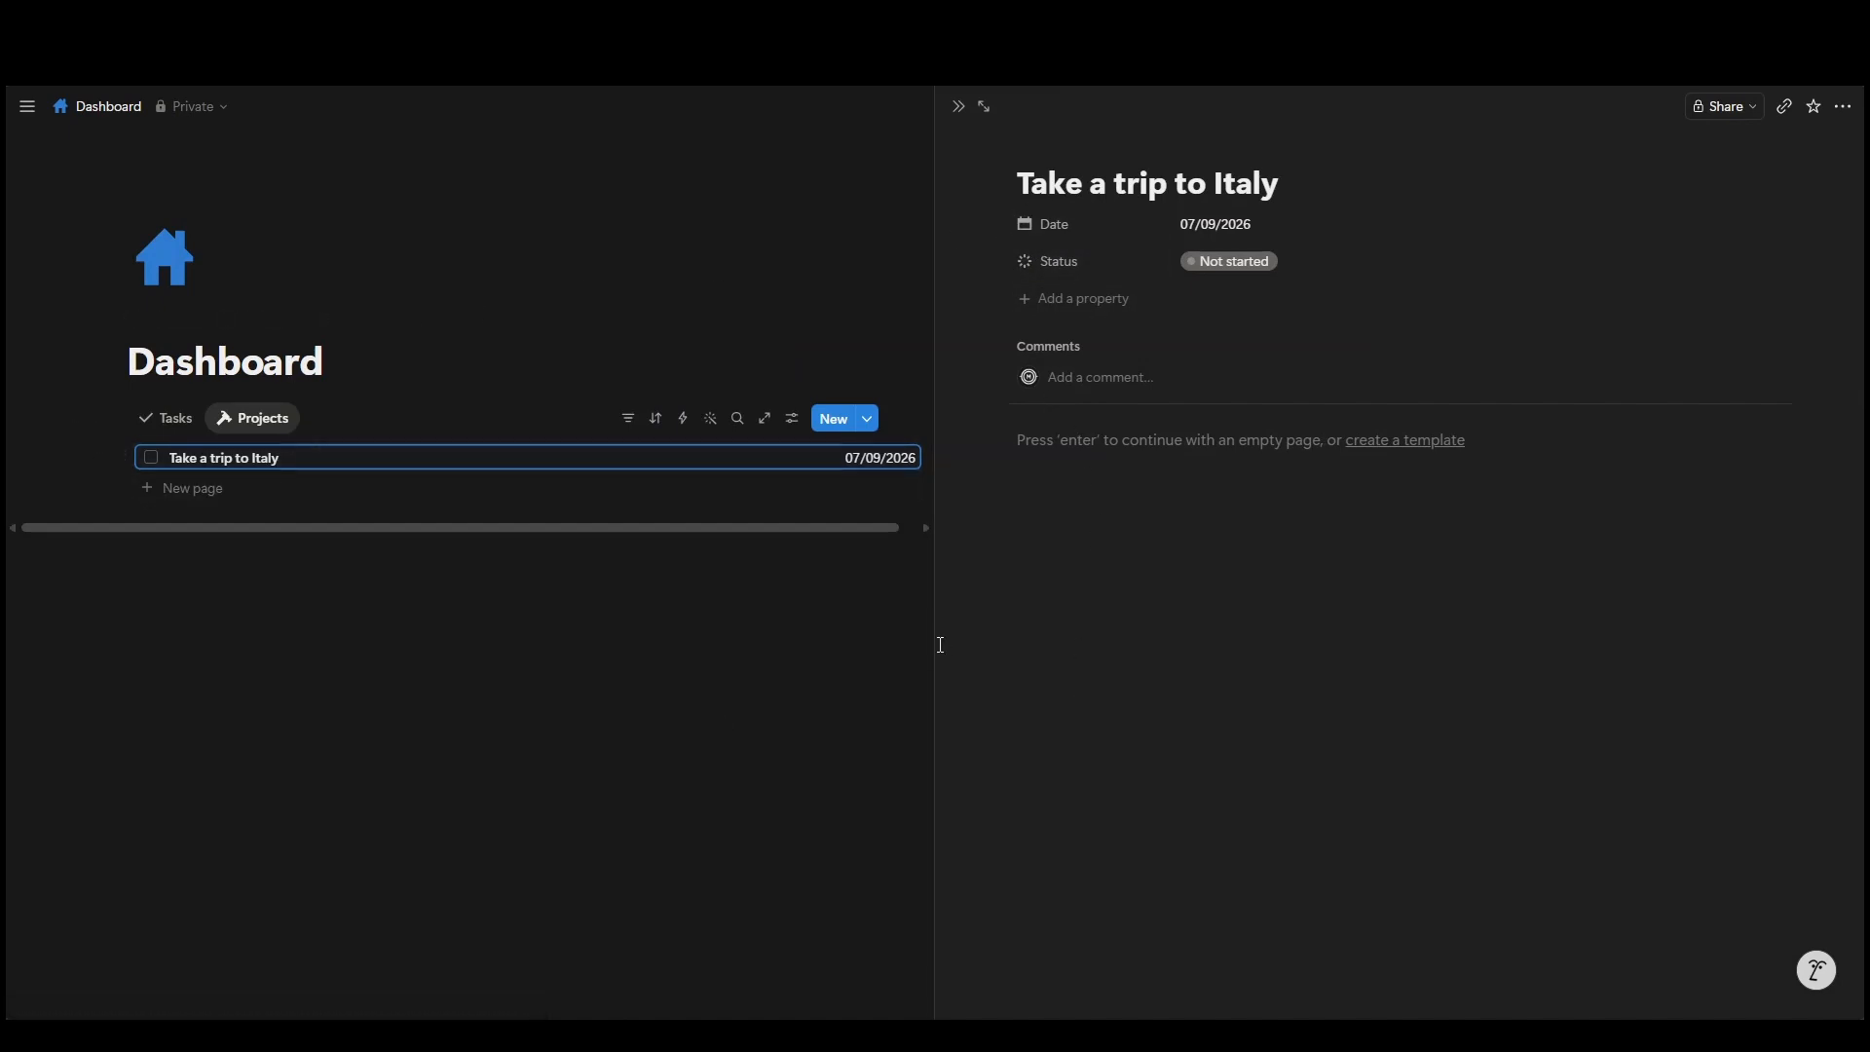
{"action": "left_click_drag", "start_coordinate": [936, 644], "coordinate": [551, 654]}
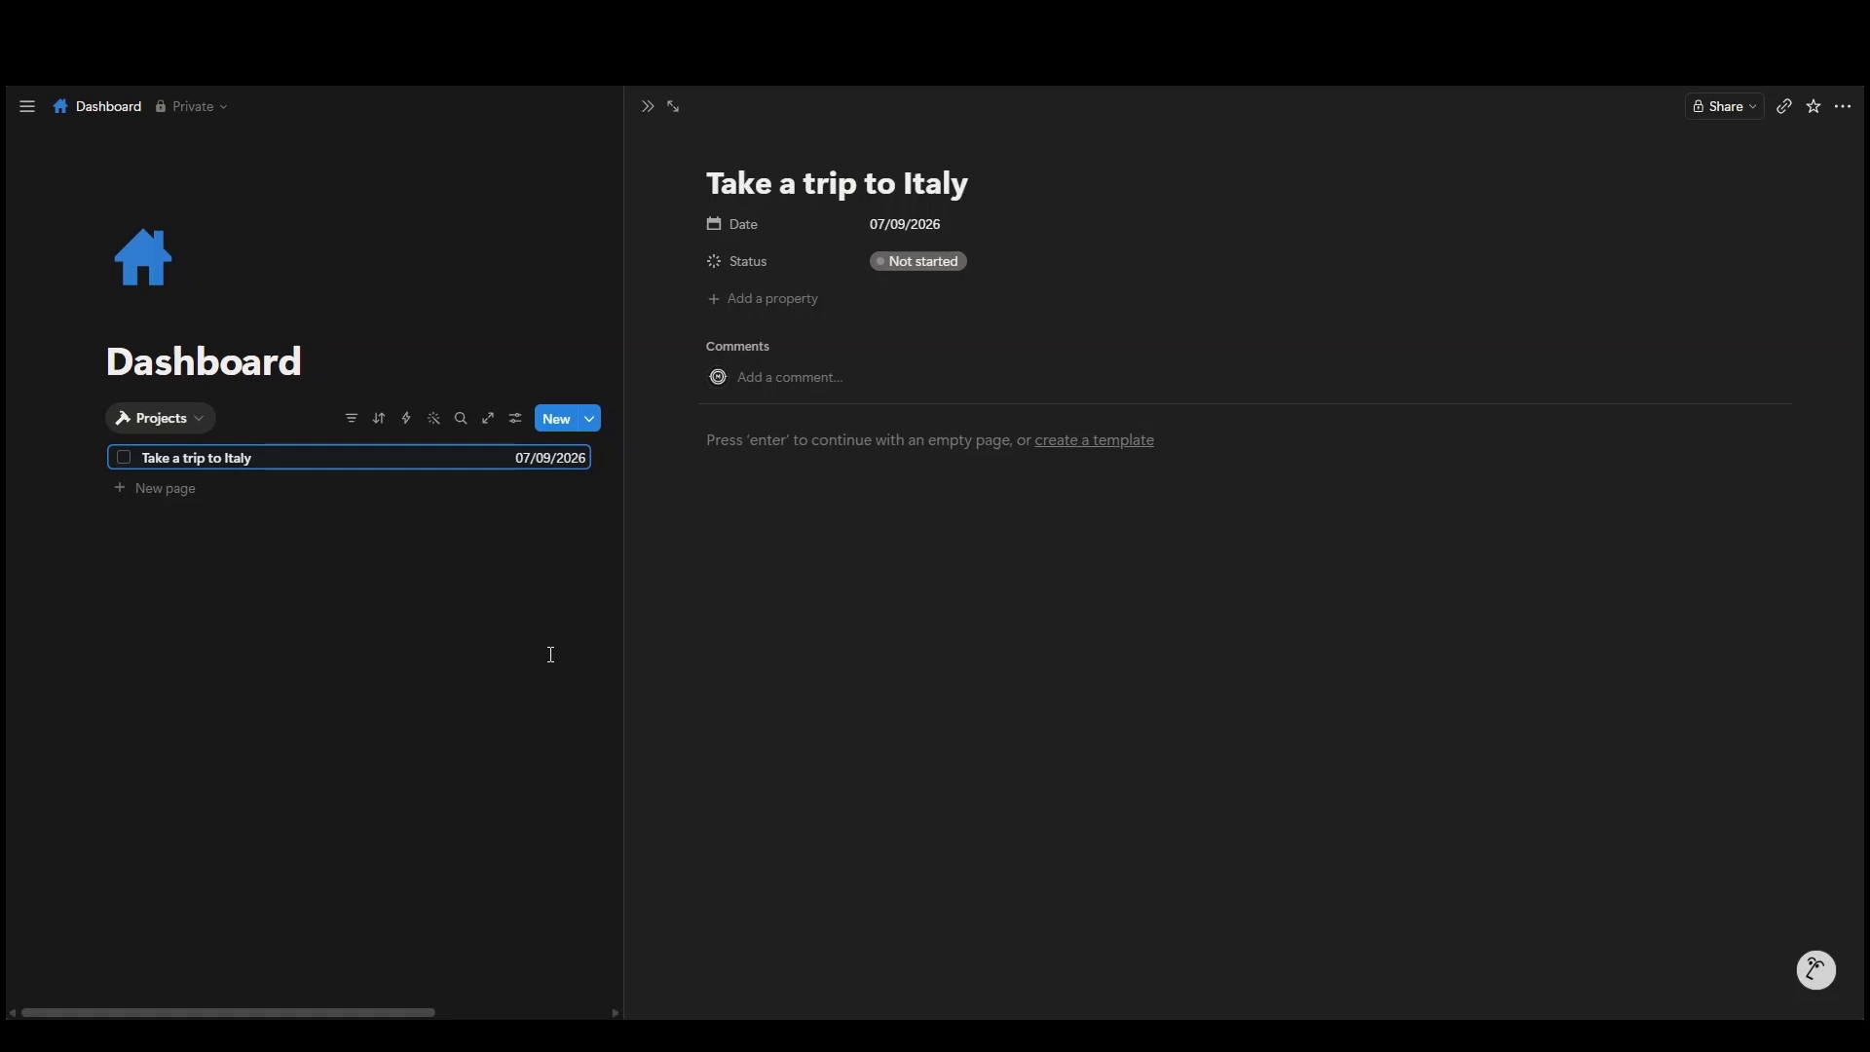
{"action": "left_click", "coordinate": [770, 476]}
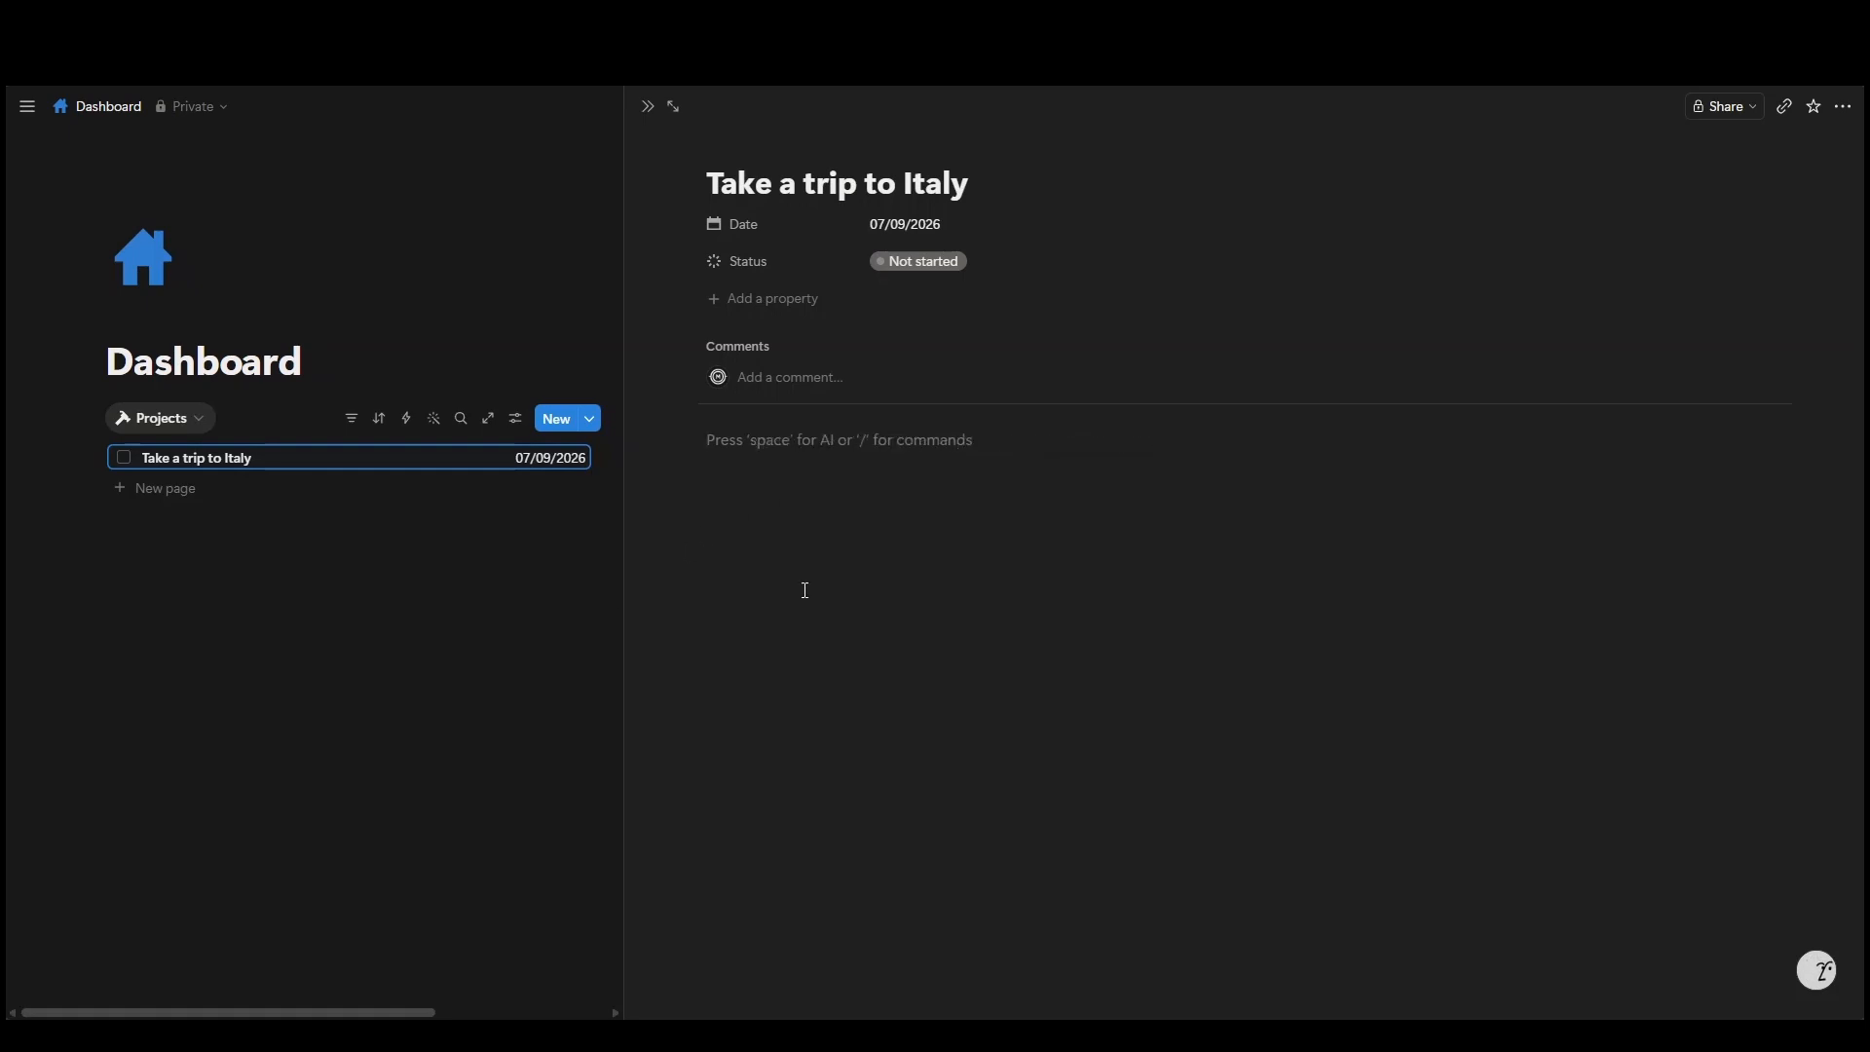
{"action": "type", "text": "/"}
{"action": "key", "text": "BackSpace"}
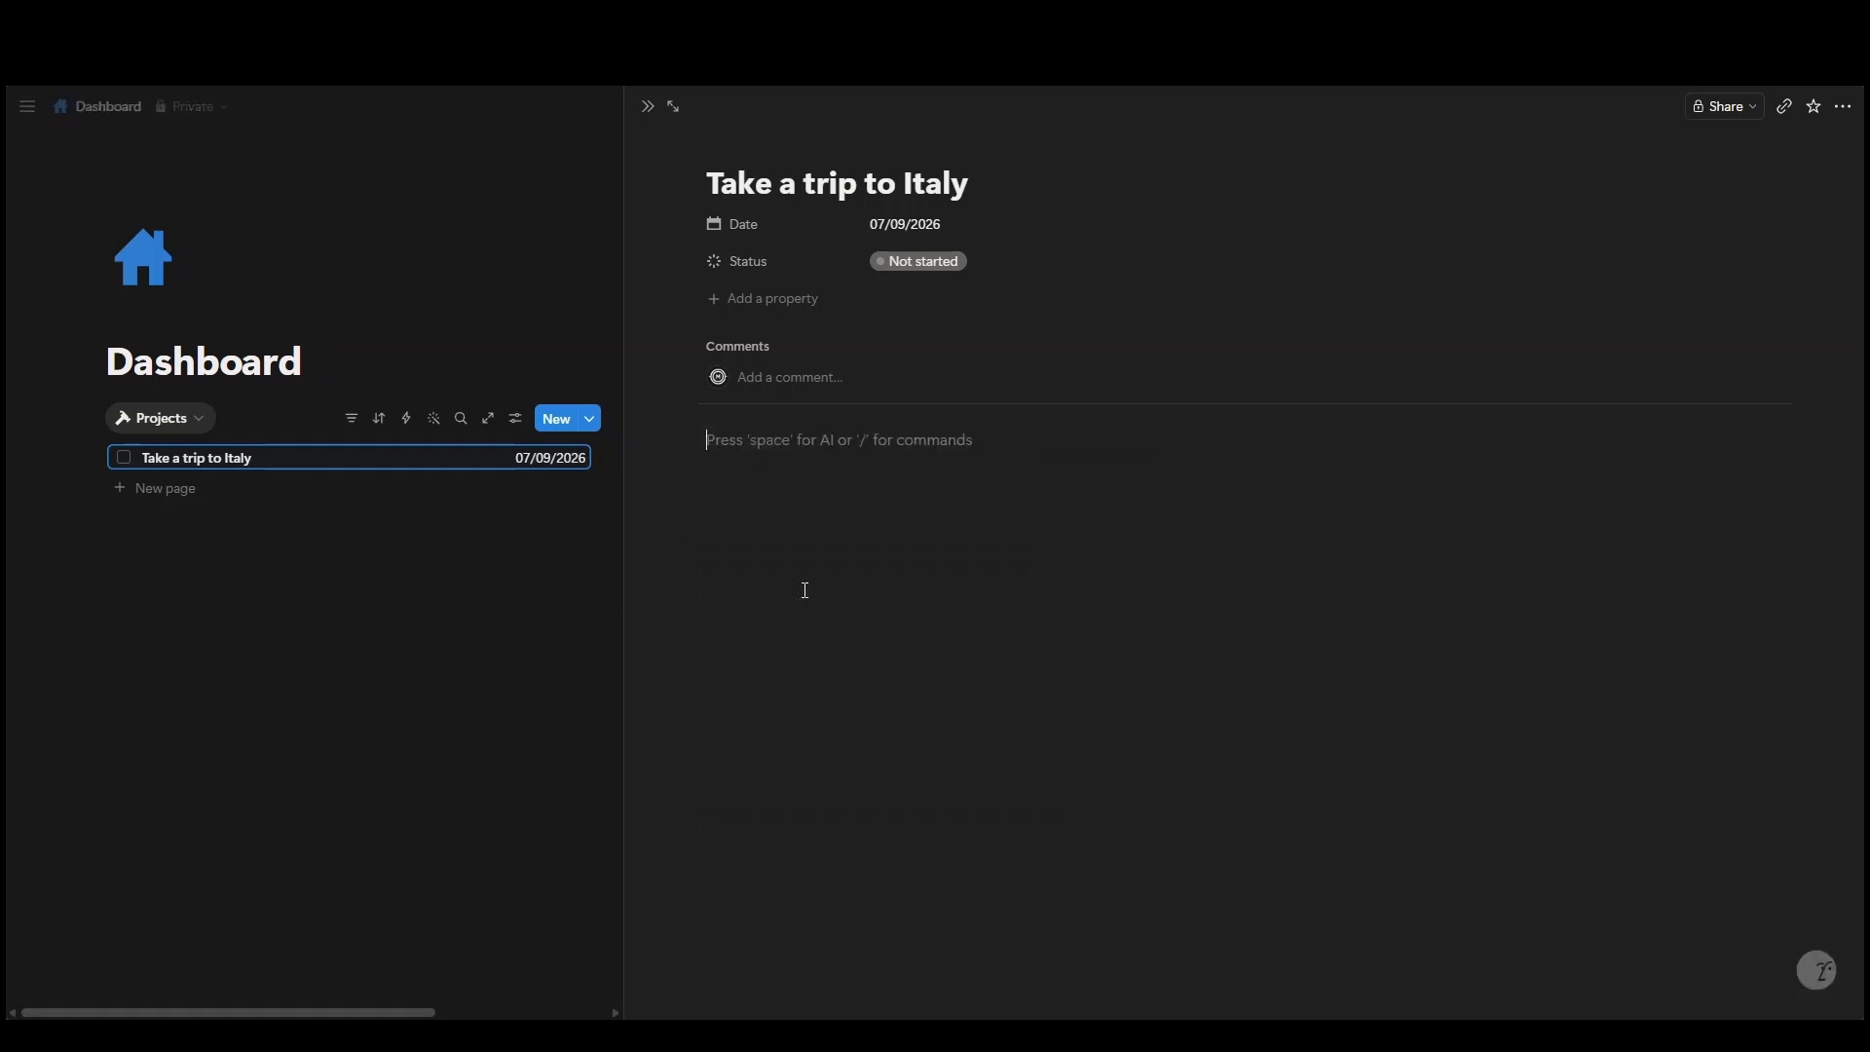
{"action": "left_click", "coordinate": [648, 109]}
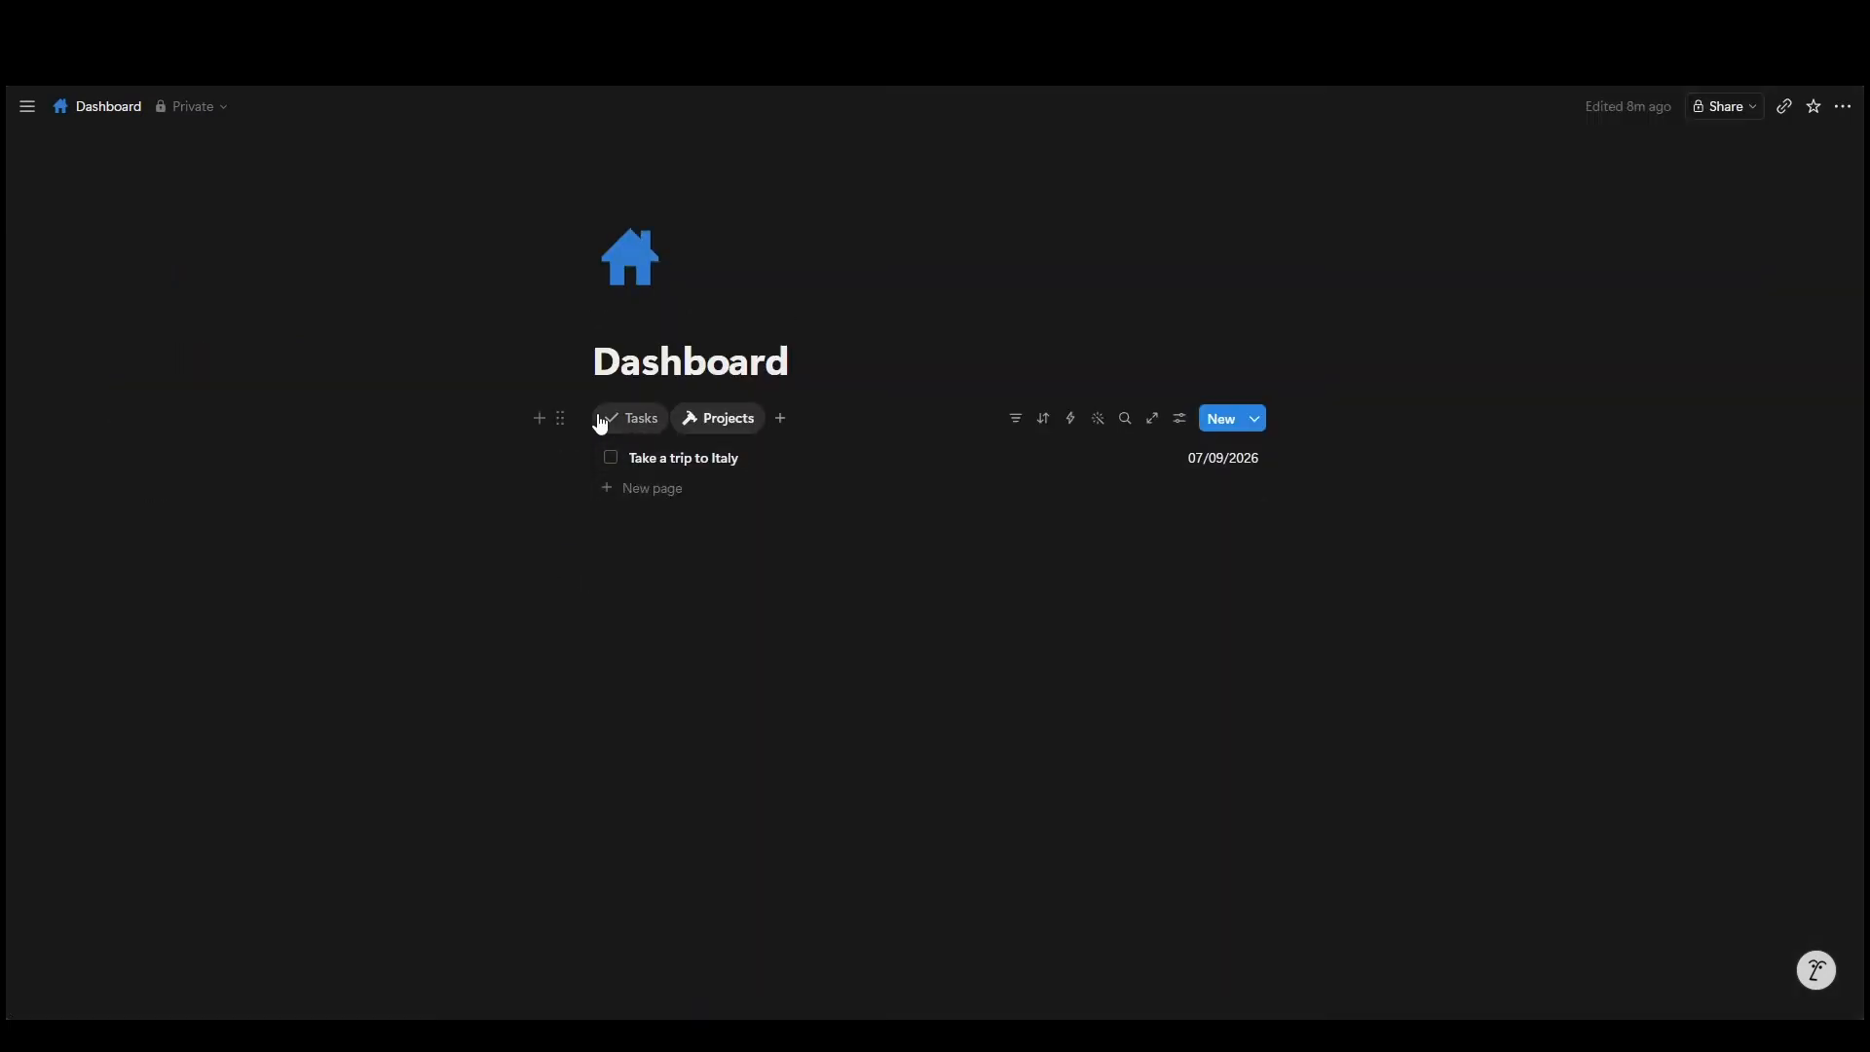
Step: Show the Tasks view on the Dashboard and duplicate the whole linked database block
{"action": "left_click", "coordinate": [560, 419]}
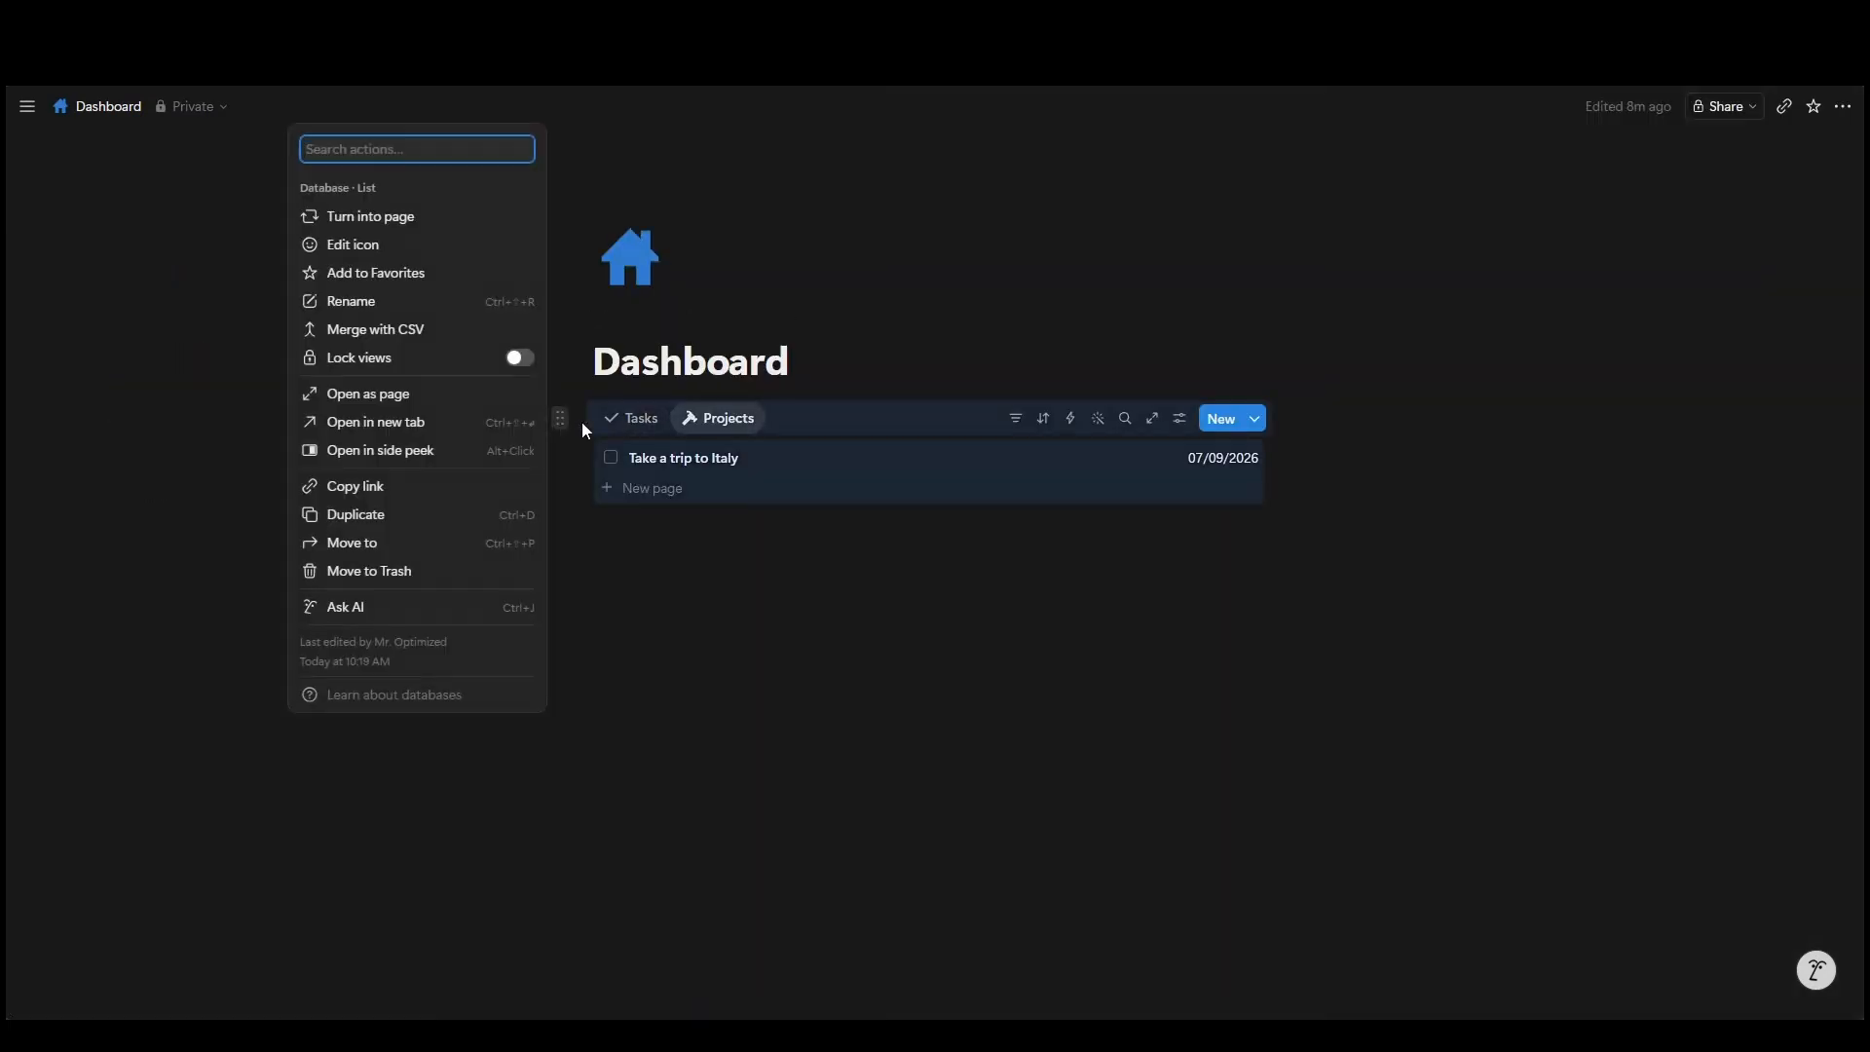
{"action": "left_click", "coordinate": [624, 429]}
{"action": "left_click", "coordinate": [624, 428]}
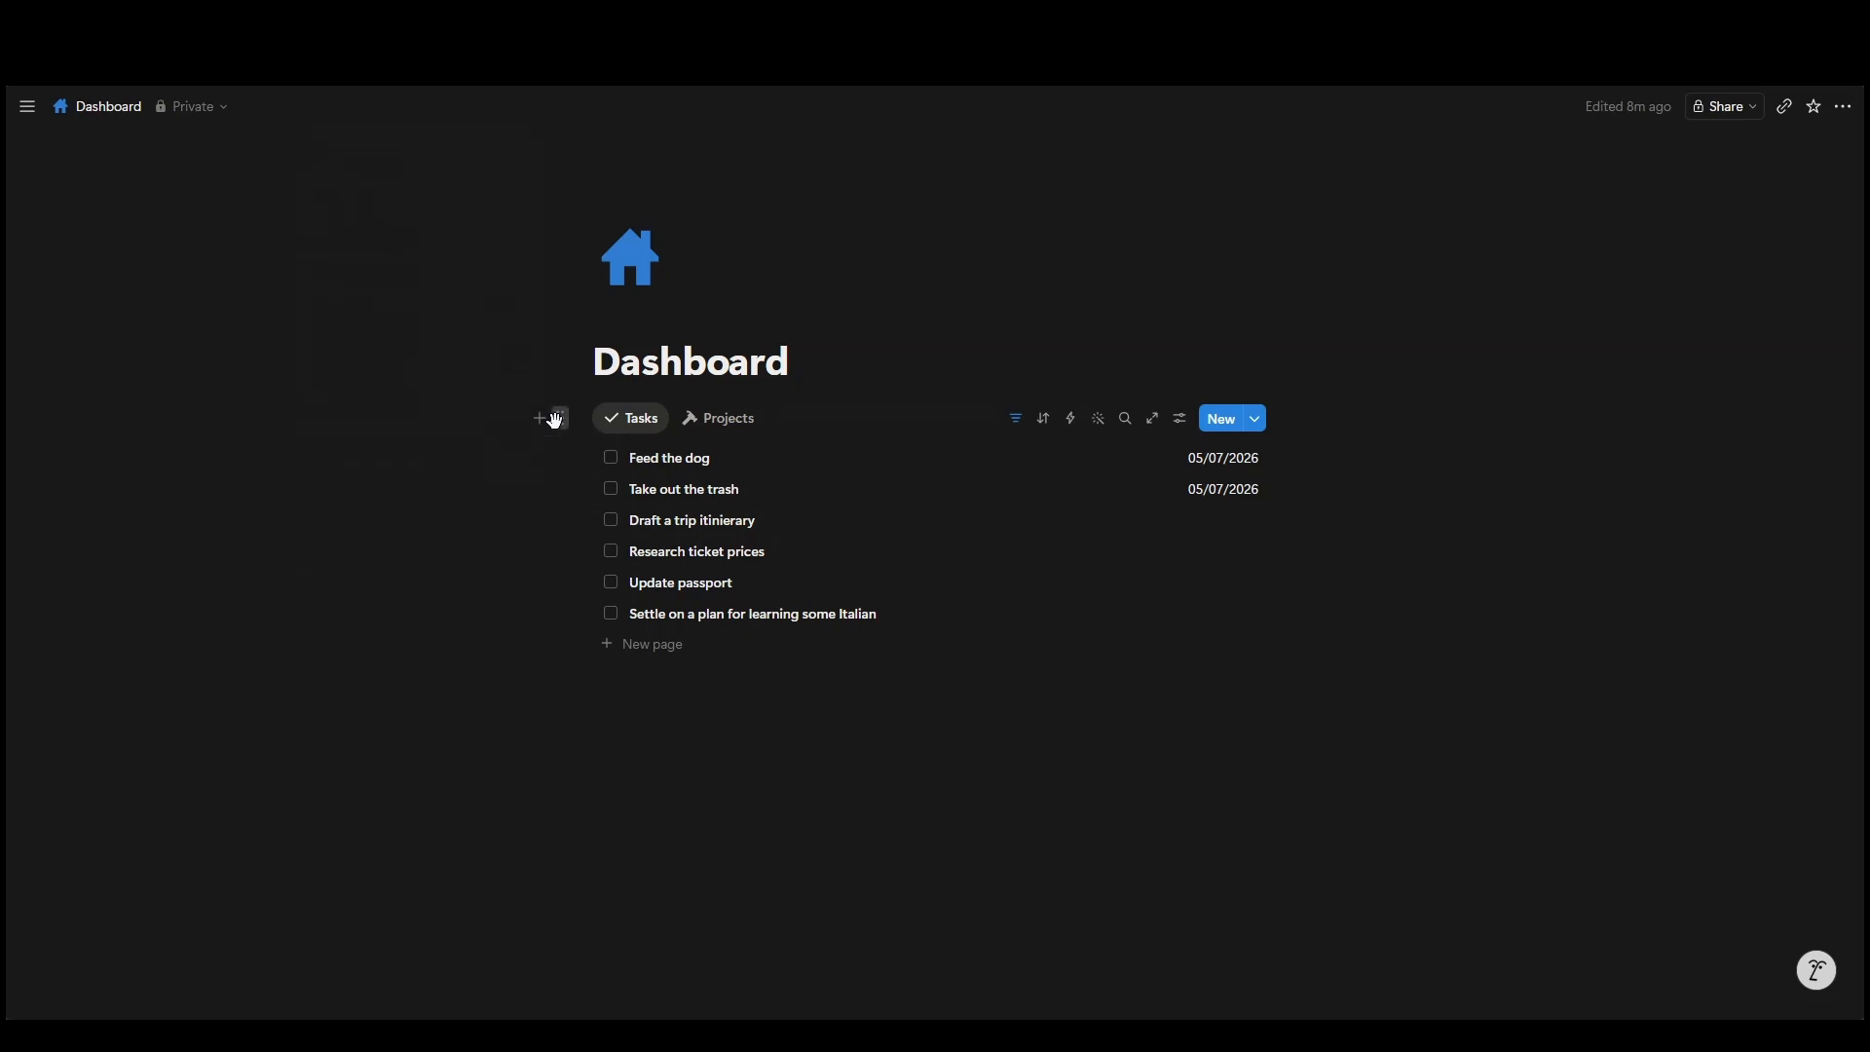
{"action": "left_click", "coordinate": [557, 418]}
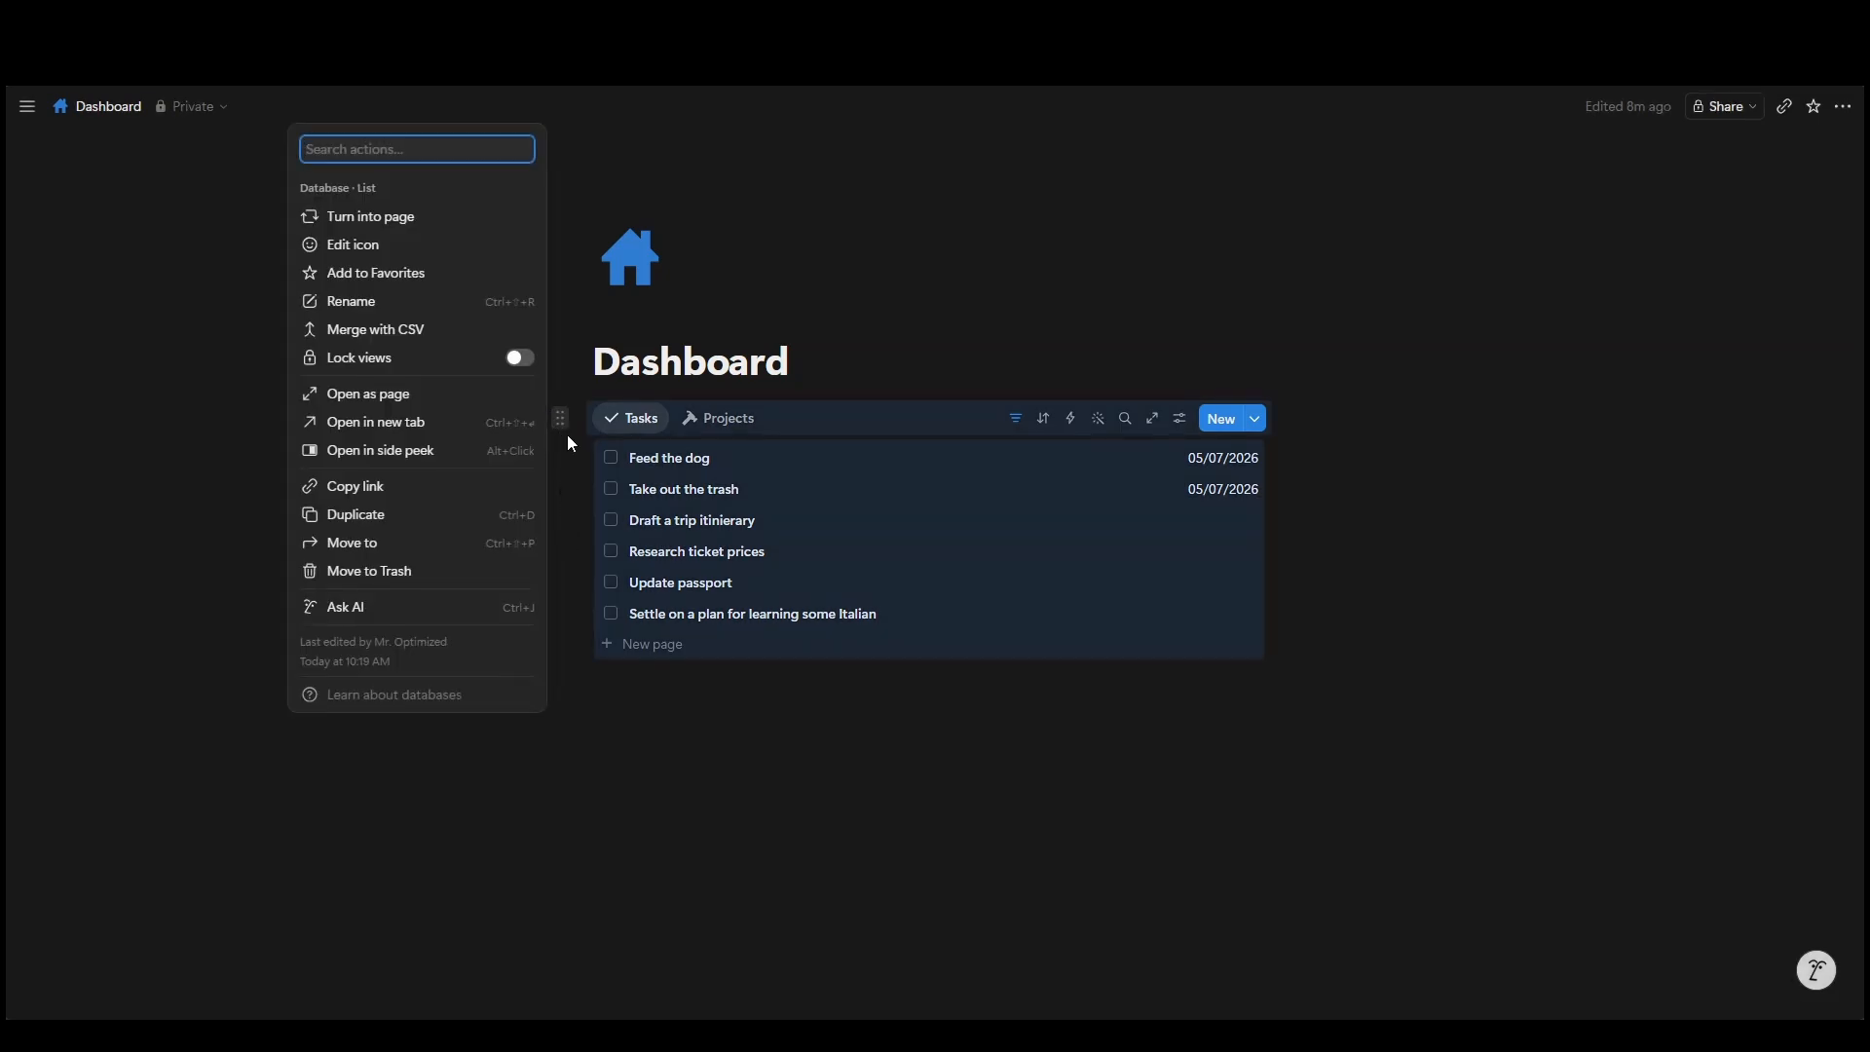
{"action": "key", "text": "ctrl+d"}
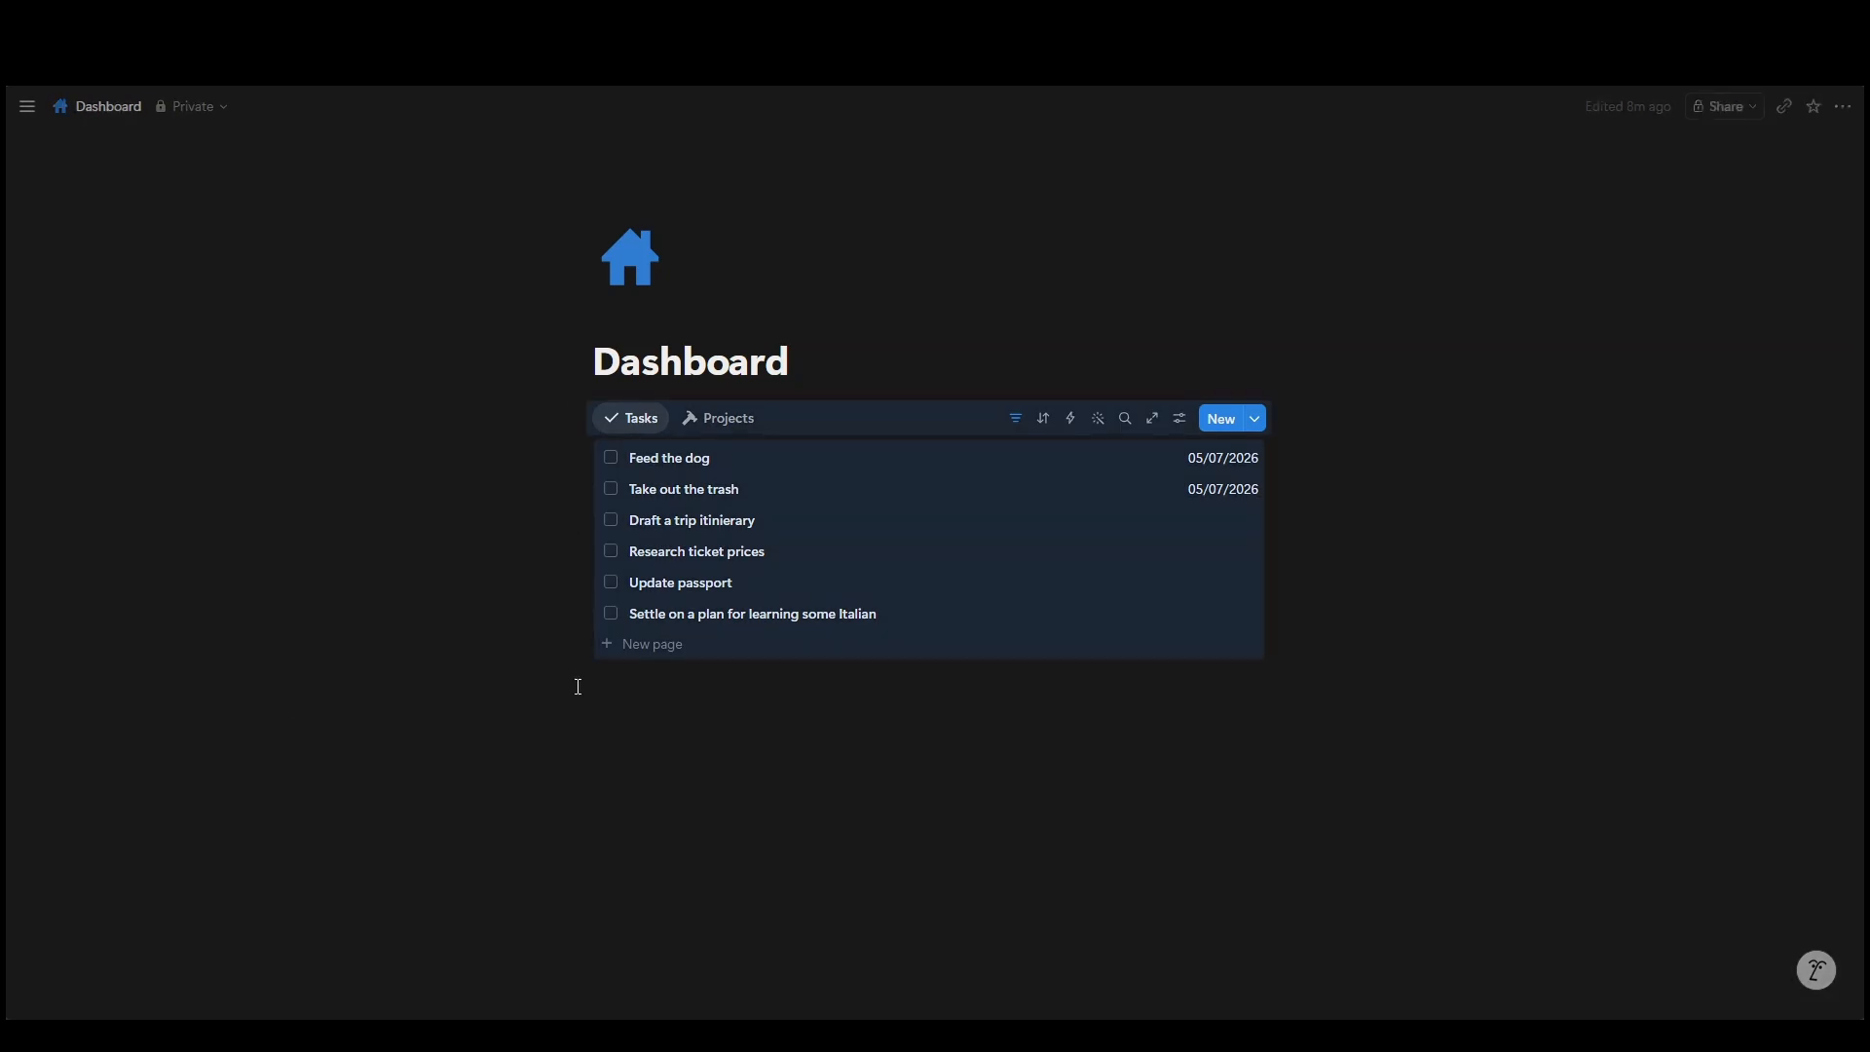
Step: Move the duplicated database block from the Dashboard into the body of the Take a trip to Italy project page
{"action": "left_click", "coordinate": [552, 695]}
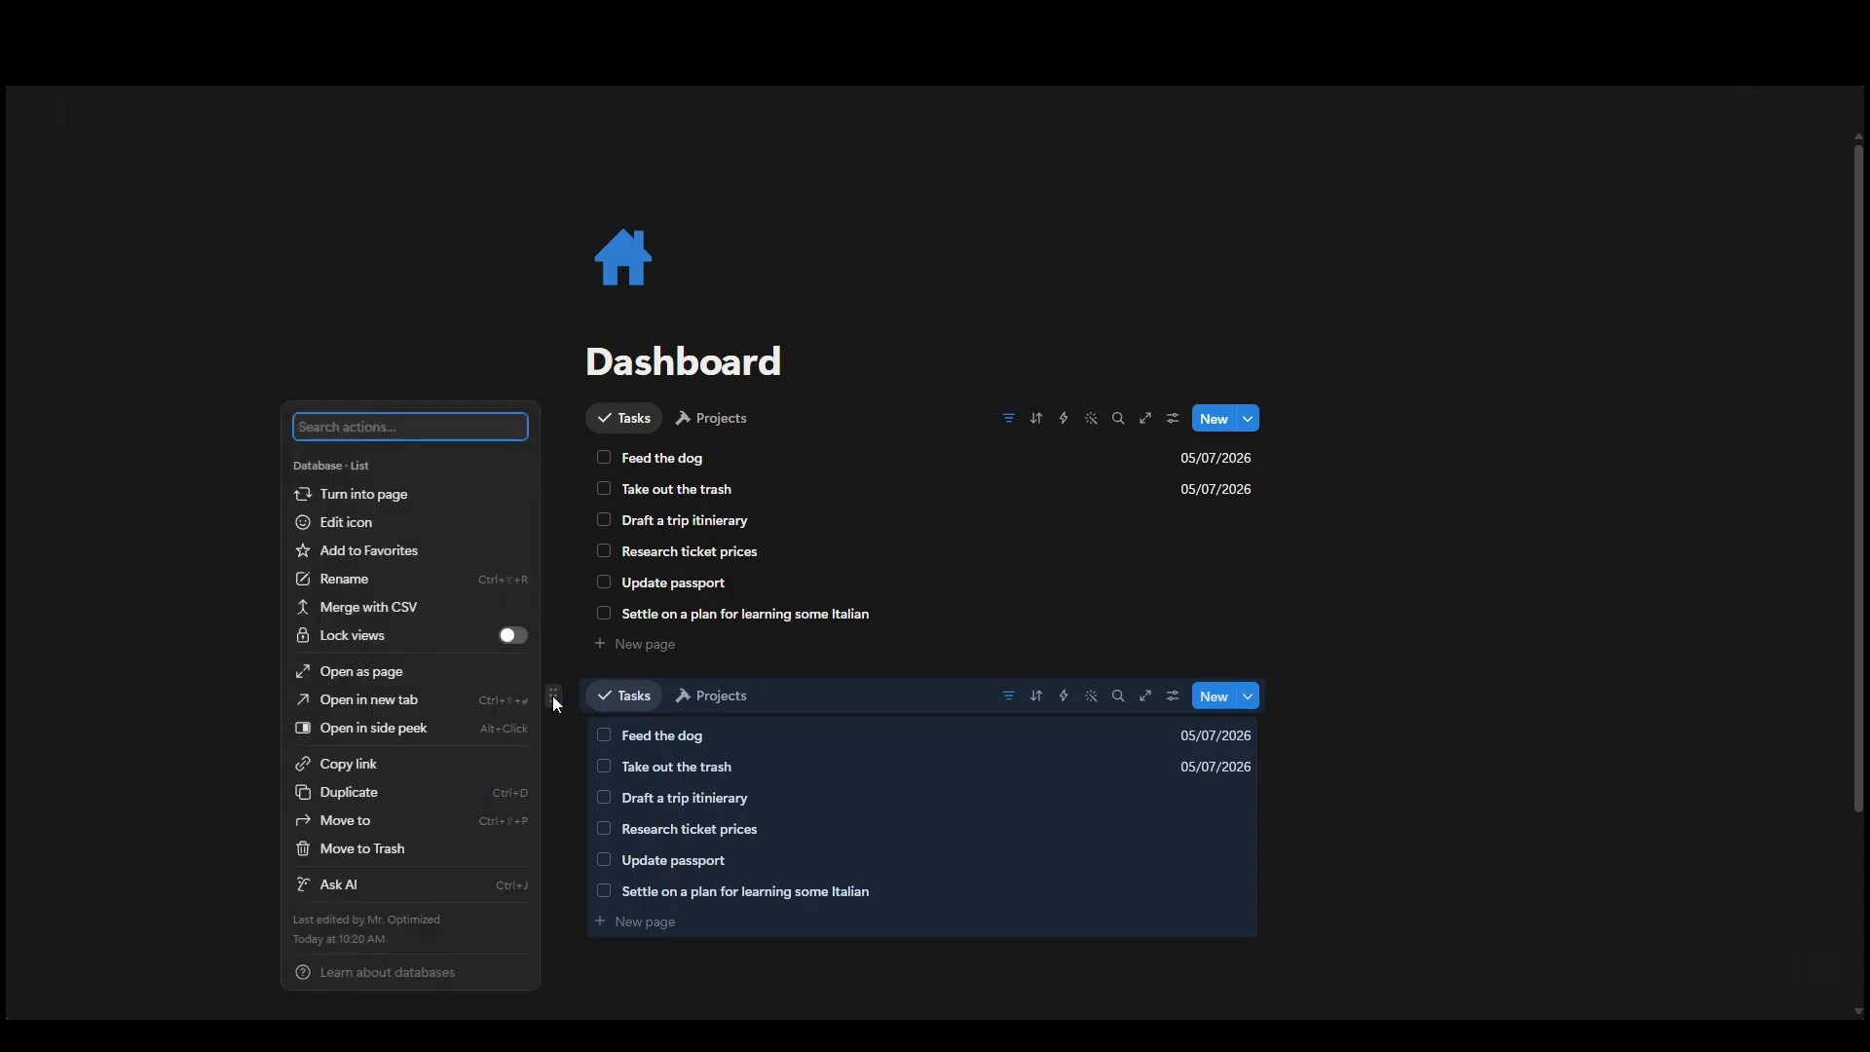
{"action": "key", "text": "Delete"}
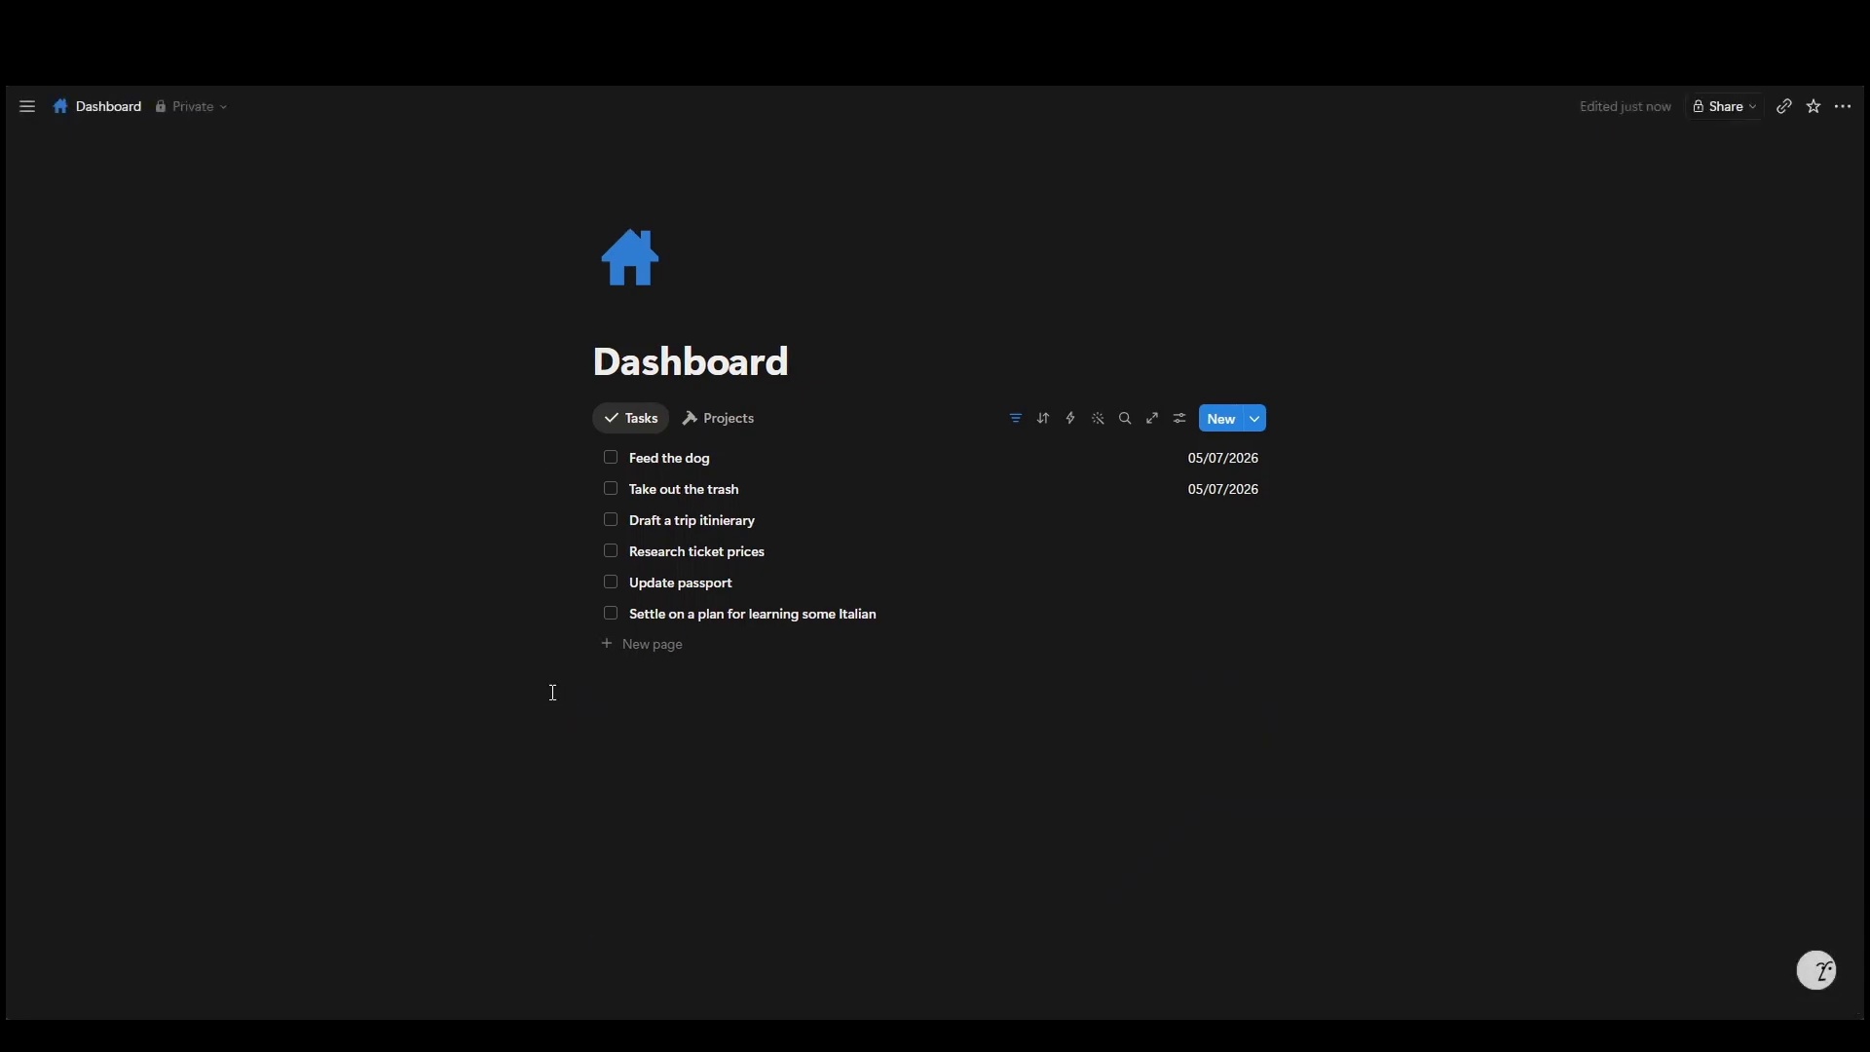
{"action": "left_click", "coordinate": [697, 422]}
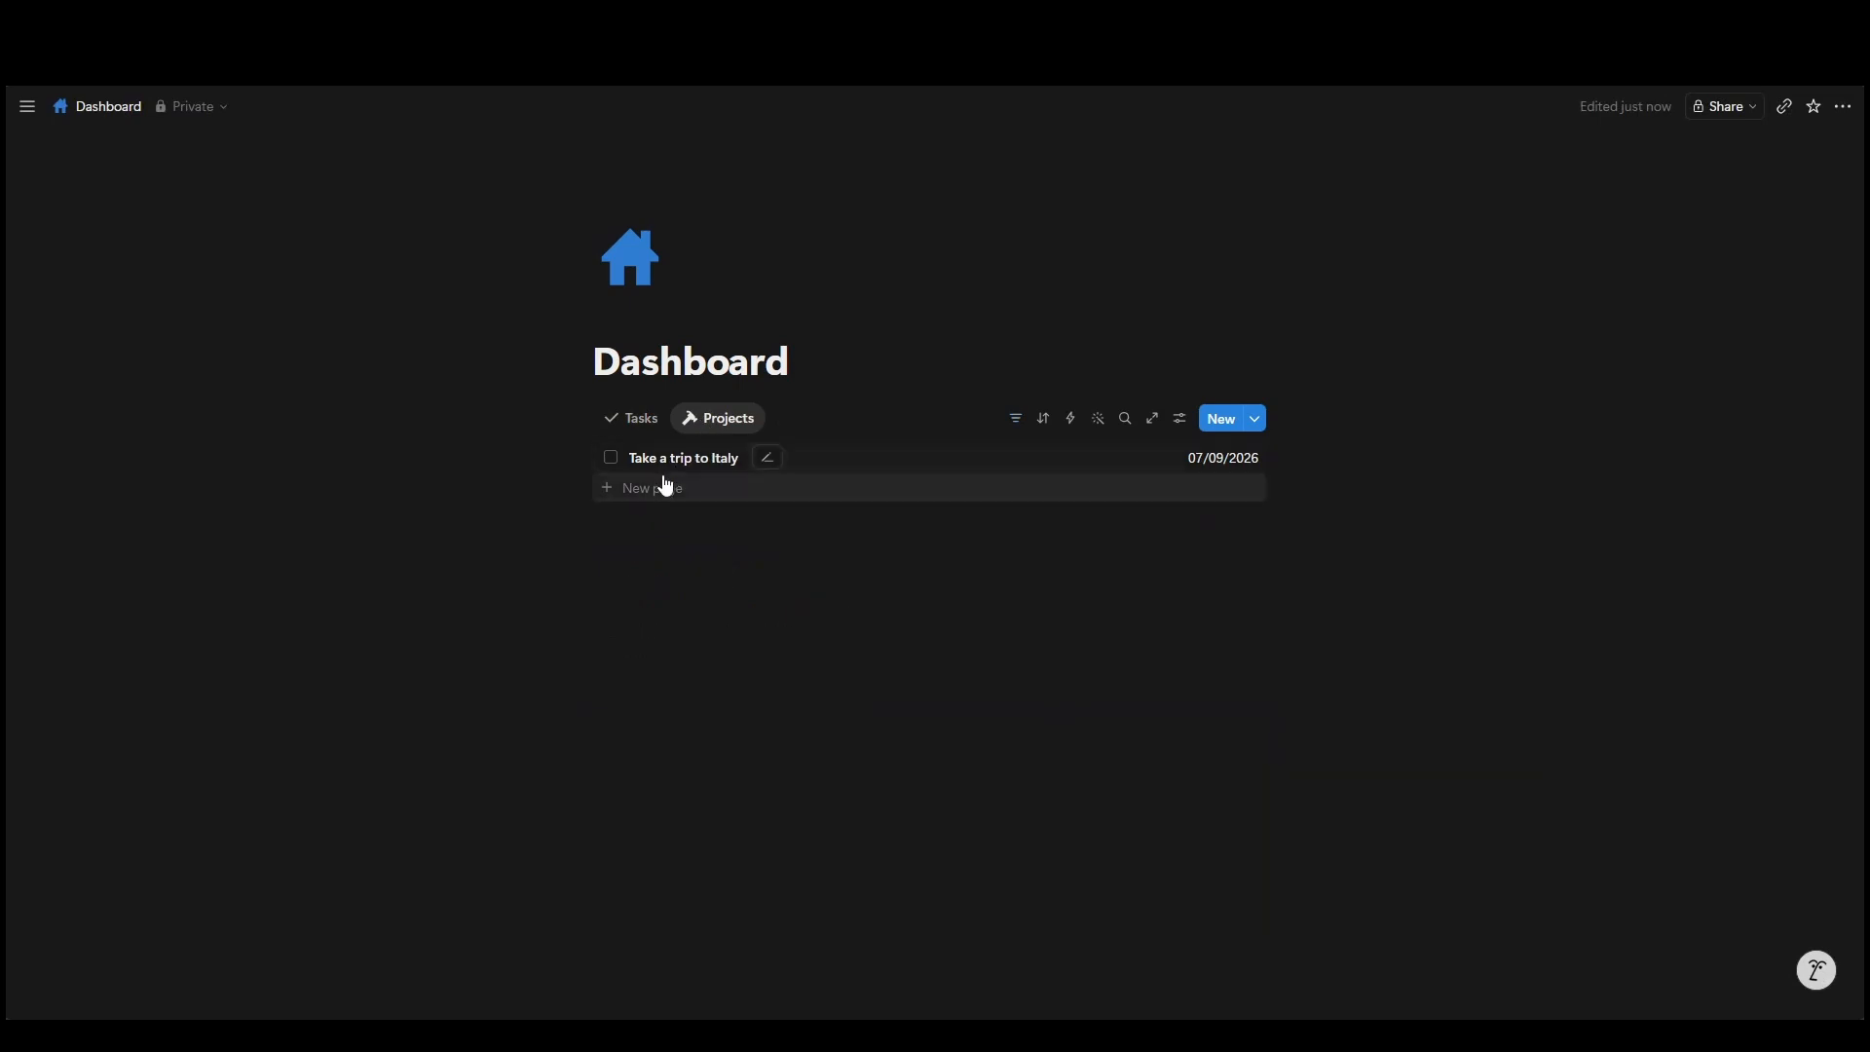
{"action": "left_click", "coordinate": [646, 458]}
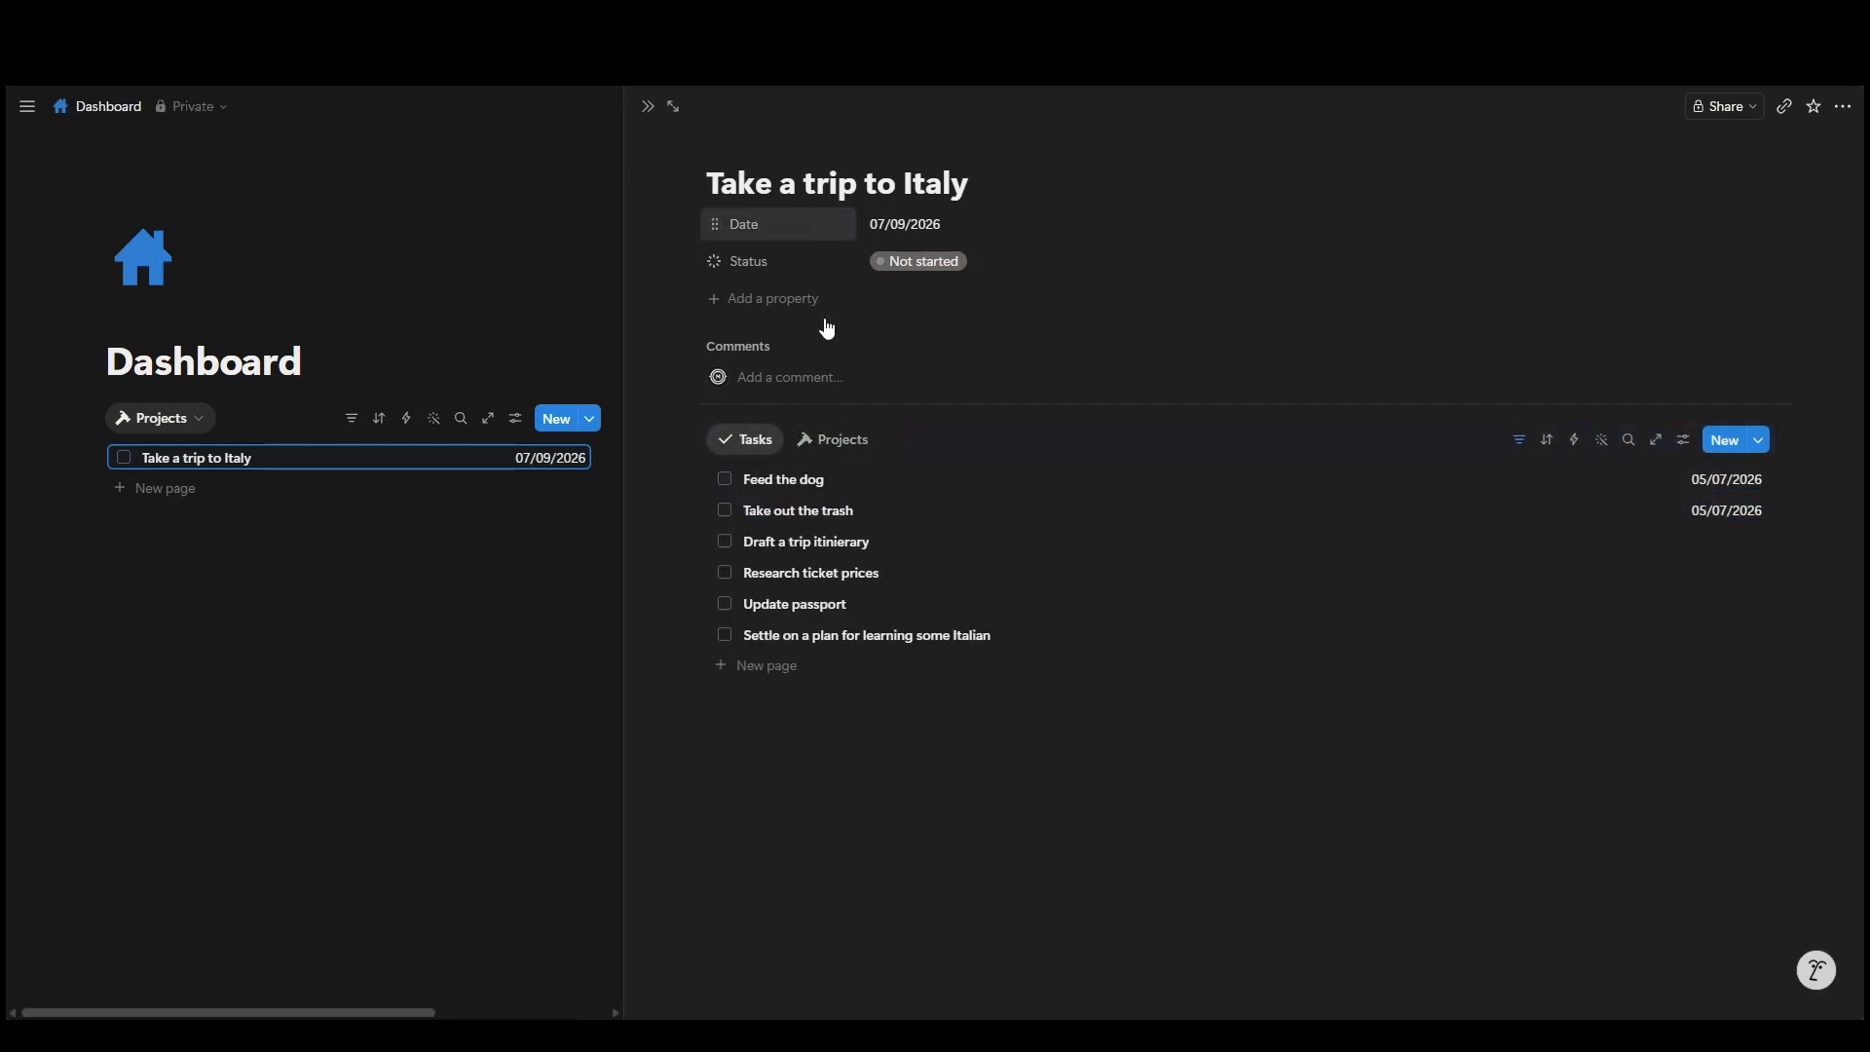
Step: Delete the Projects view from the database block in the Take a trip to Italy page and inspect the Tasks view's filter bar
{"action": "right_click", "coordinate": [824, 440]}
{"action": "left_click", "coordinate": [857, 718]}
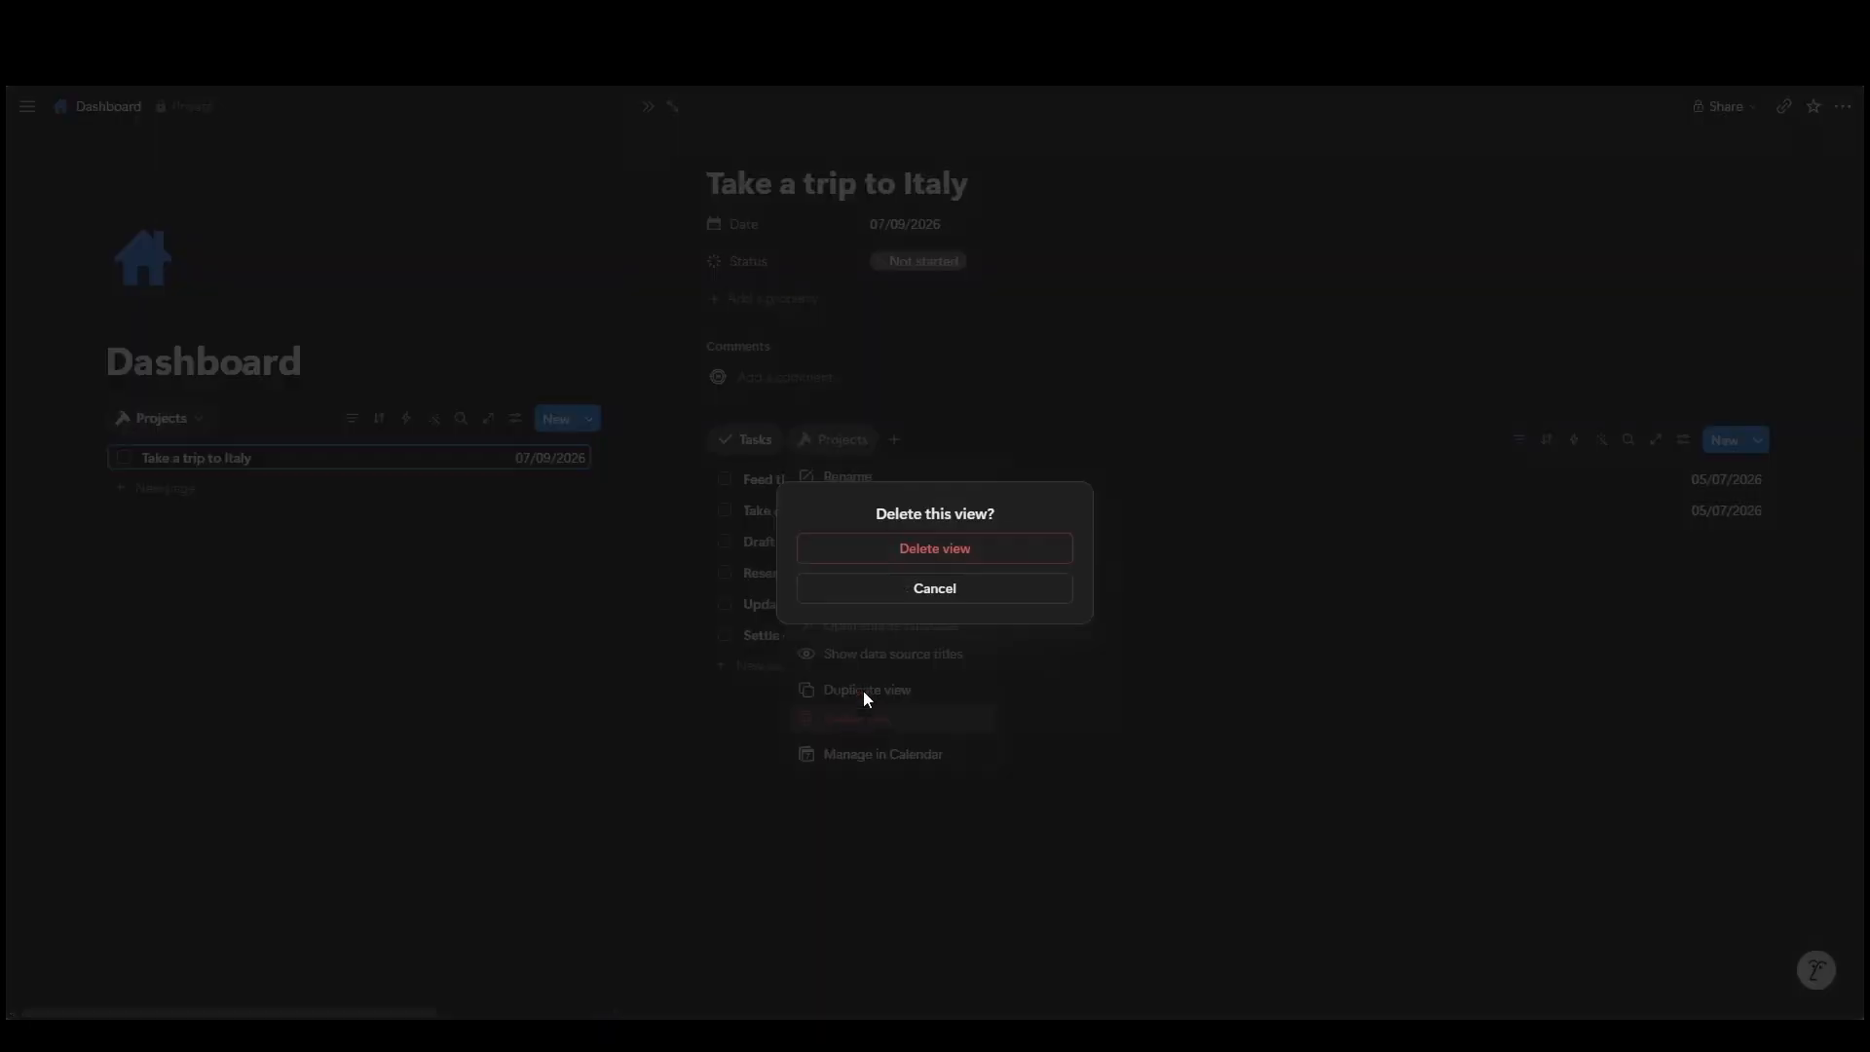
{"action": "left_click", "coordinate": [914, 546]}
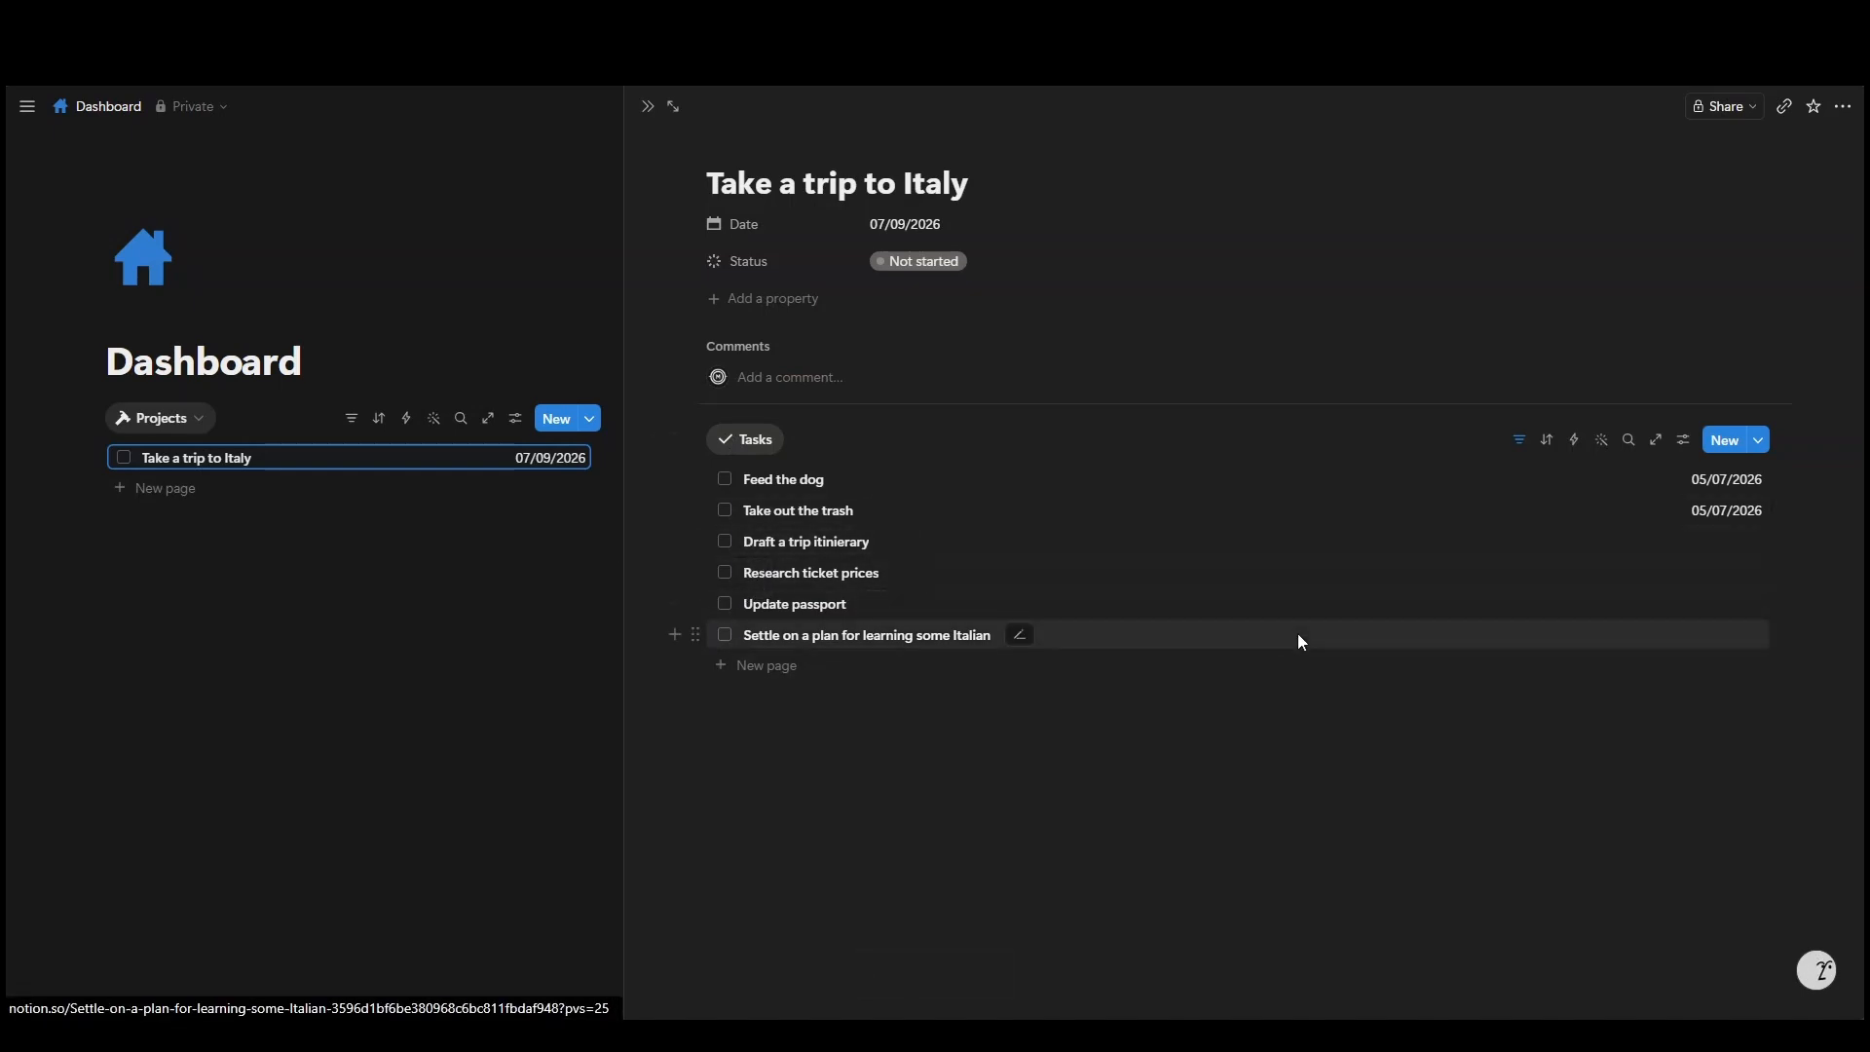
{"action": "left_click", "coordinate": [1521, 443]}
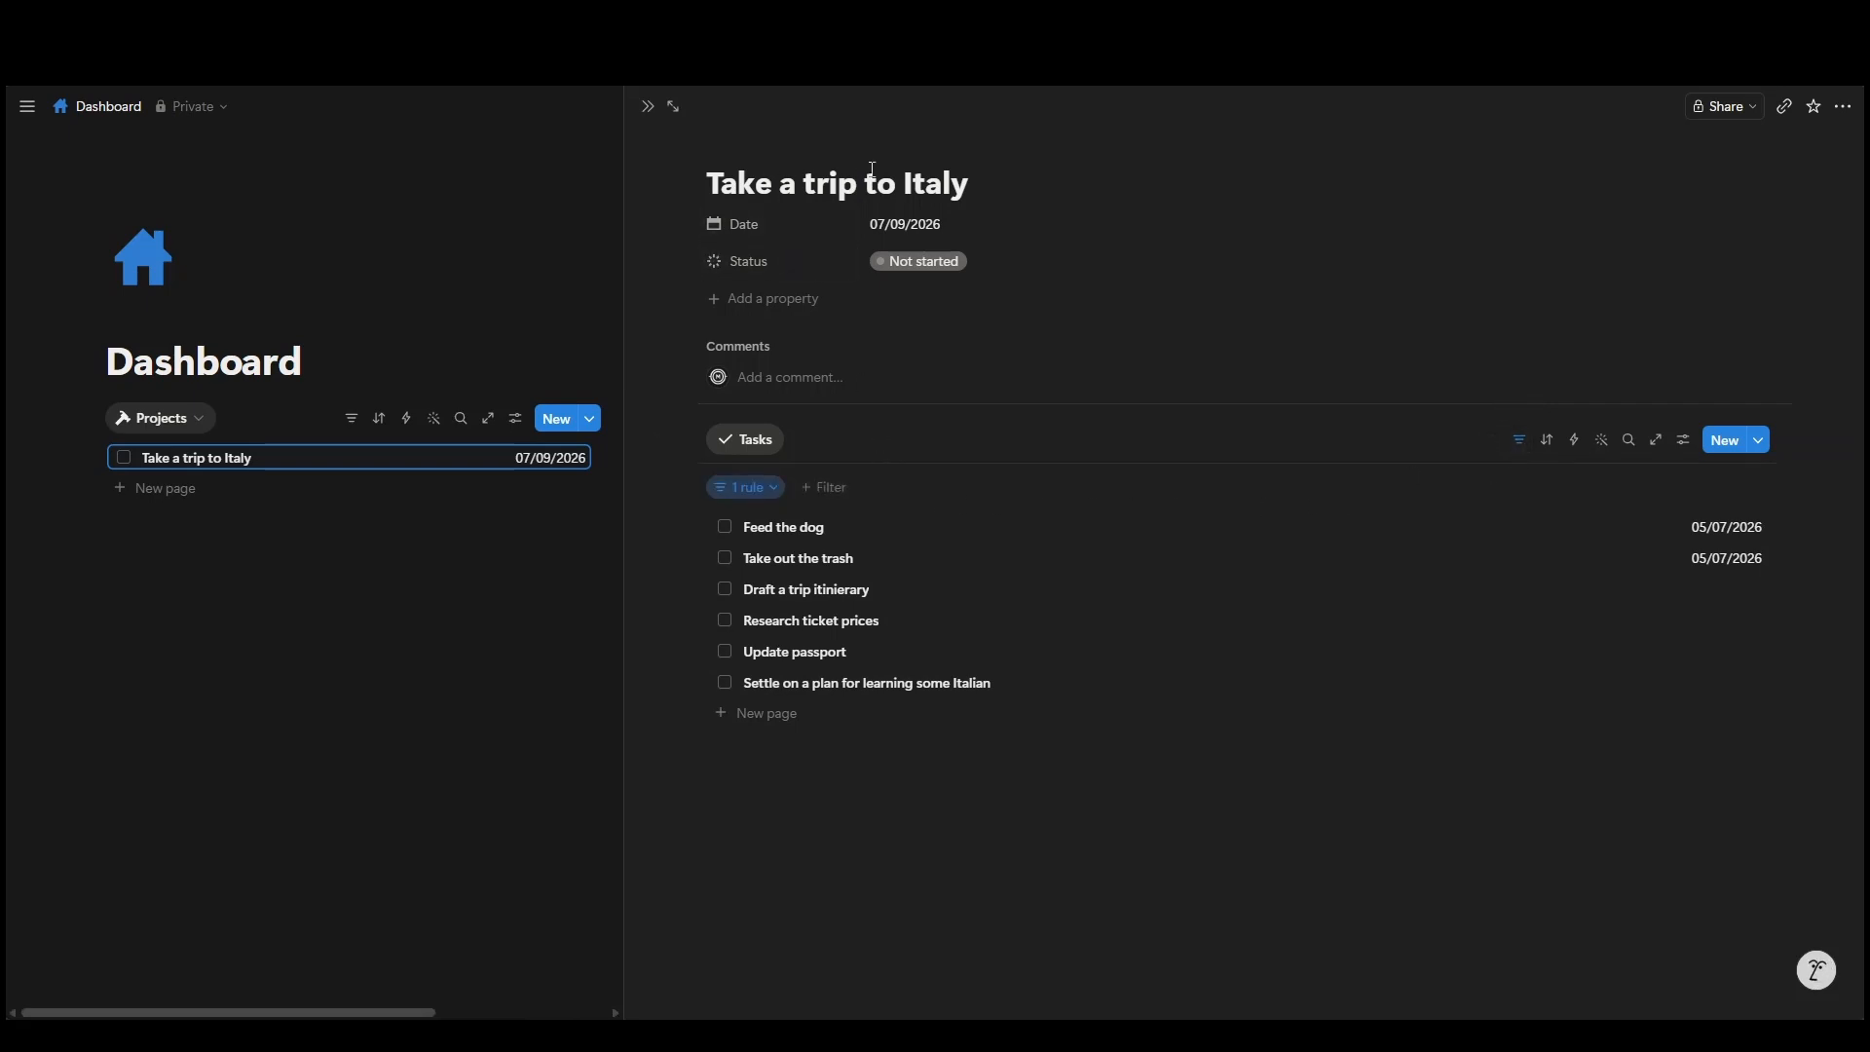
{"action": "left_click", "coordinate": [1525, 451]}
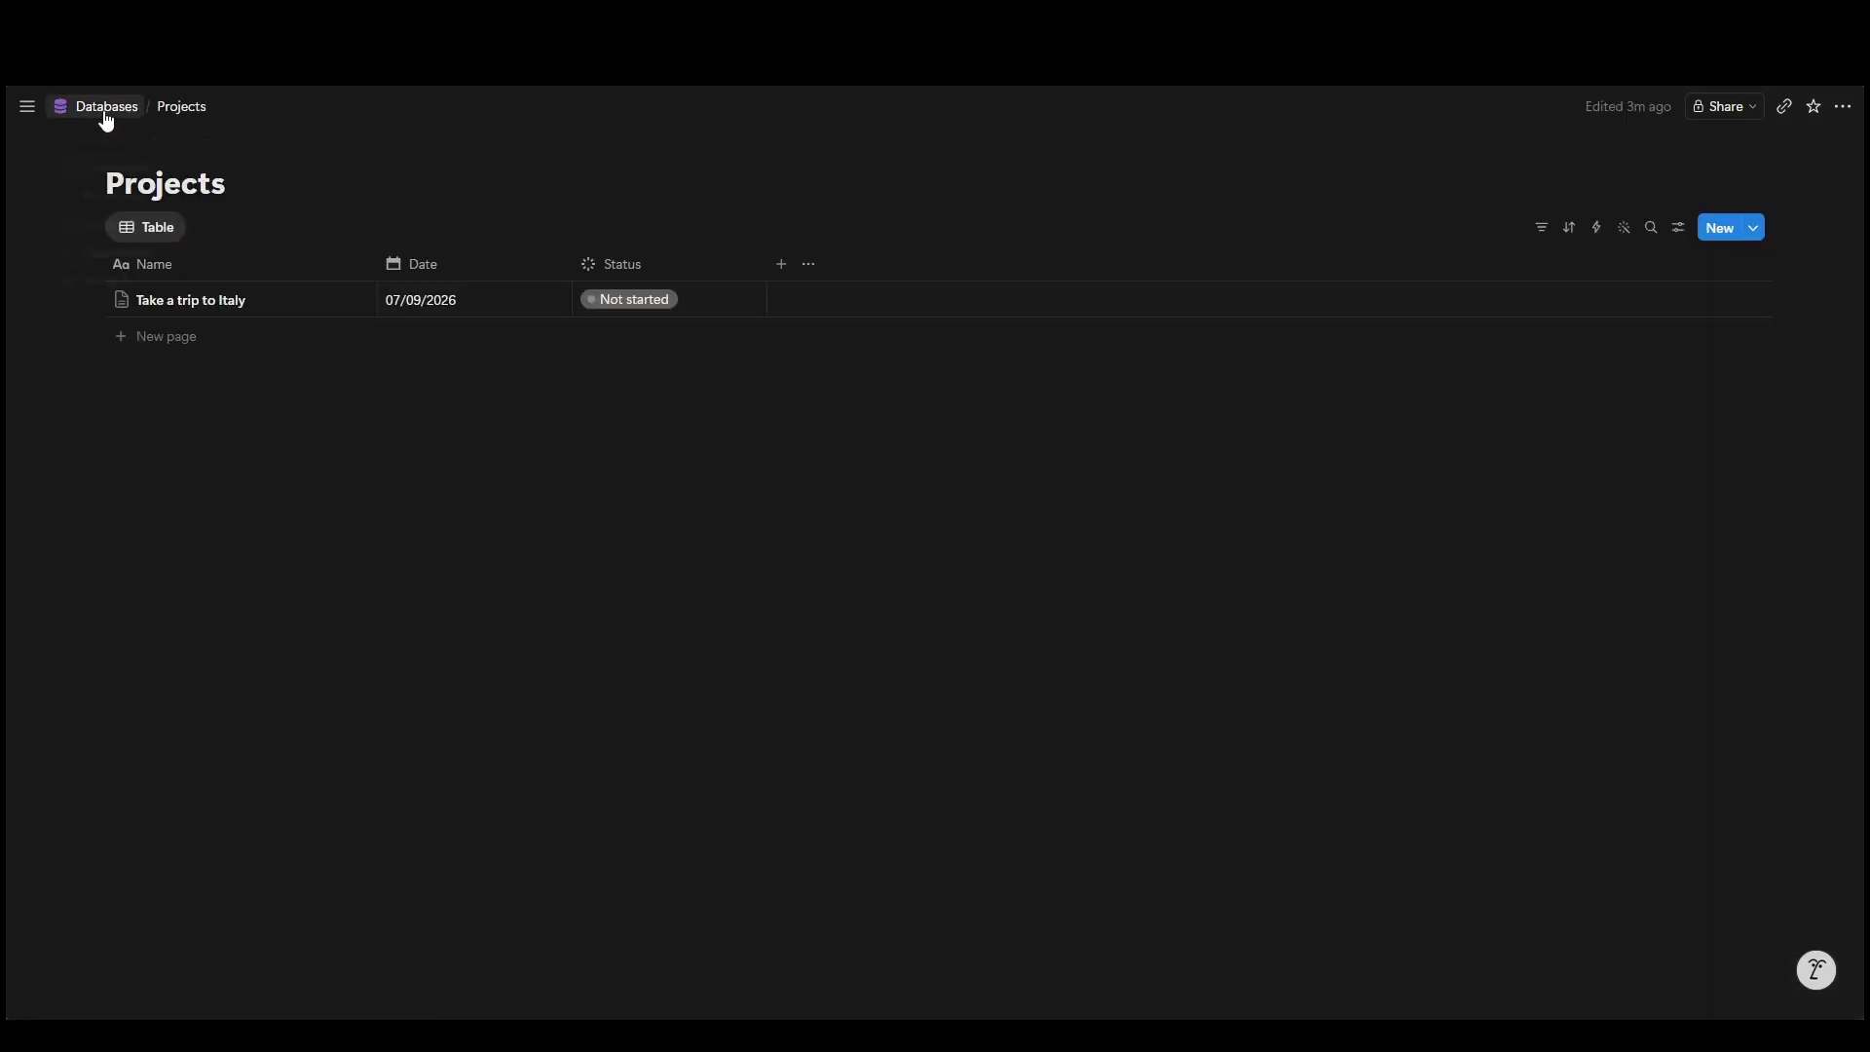
Step: In the Projects database, add a two-way relation property named Tasks linked to the Tasks database under Databases, with no limit
{"action": "mouse_move", "coordinate": [121, 137]}
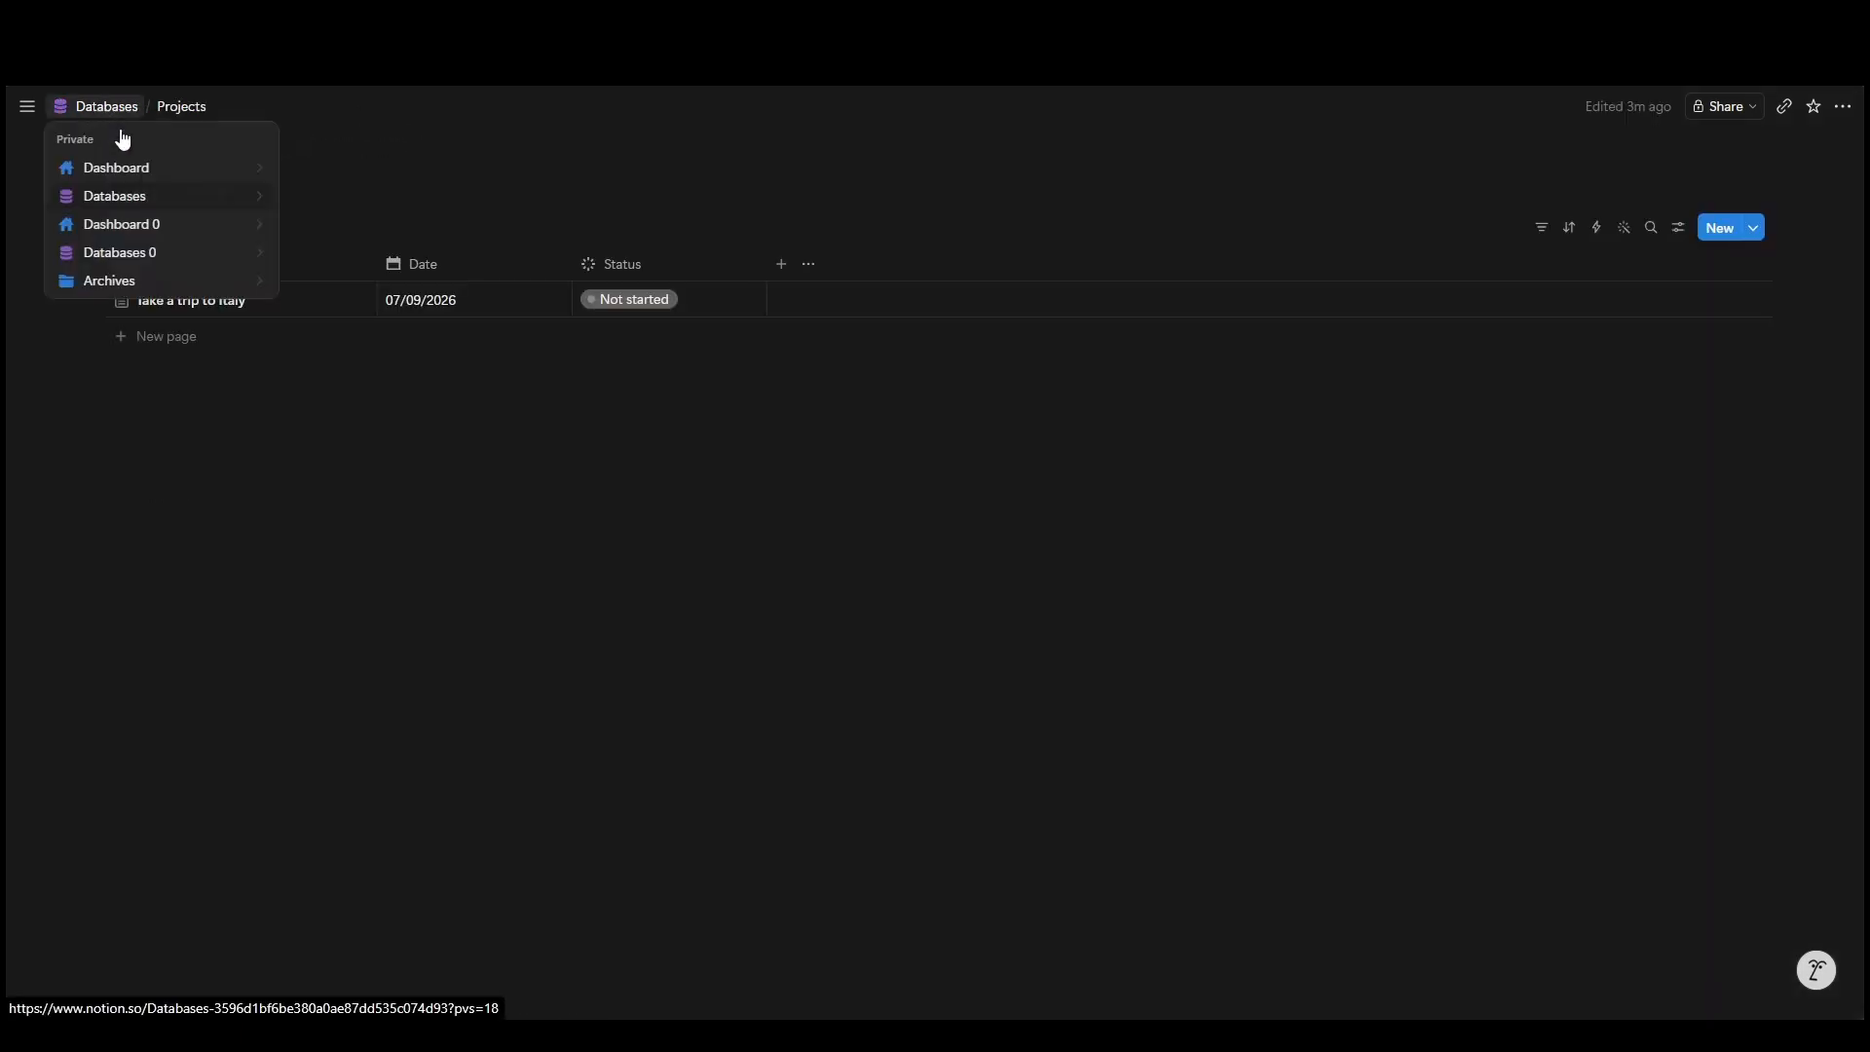
{"action": "left_click", "coordinate": [108, 192]}
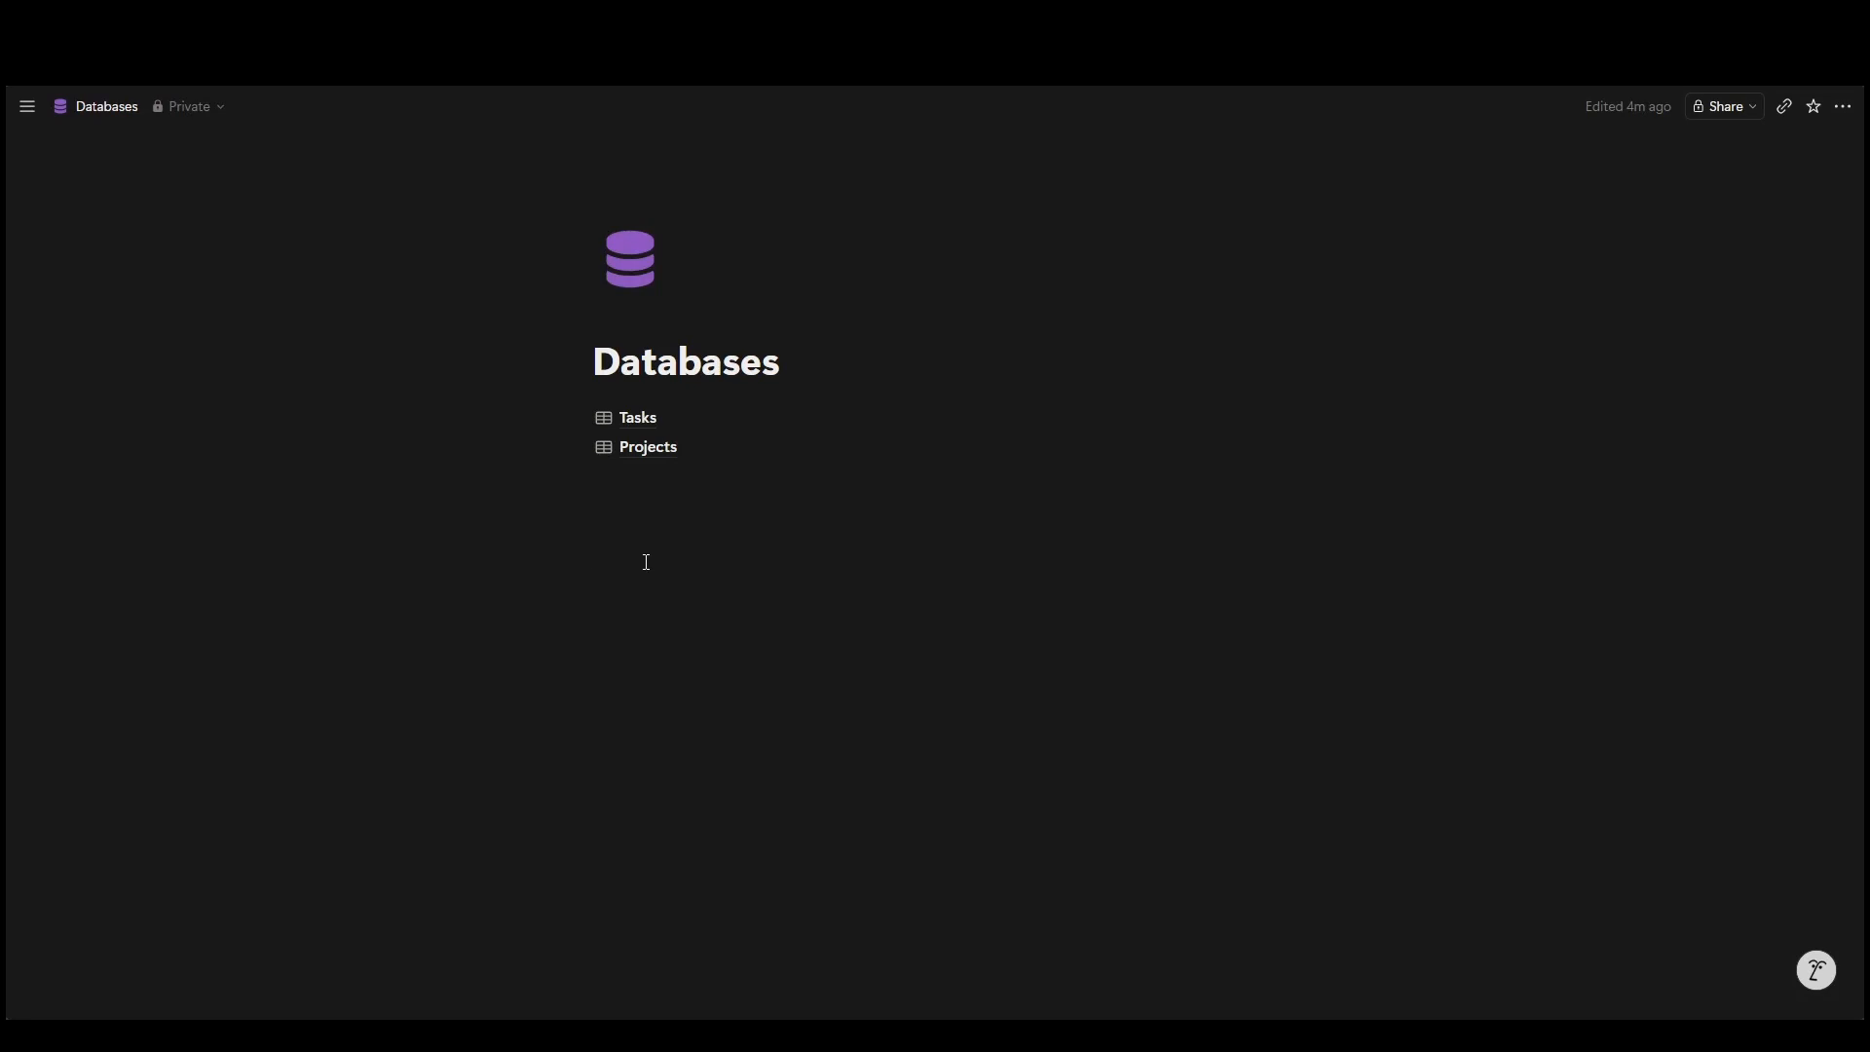
{"action": "mouse_move", "coordinate": [637, 455]}
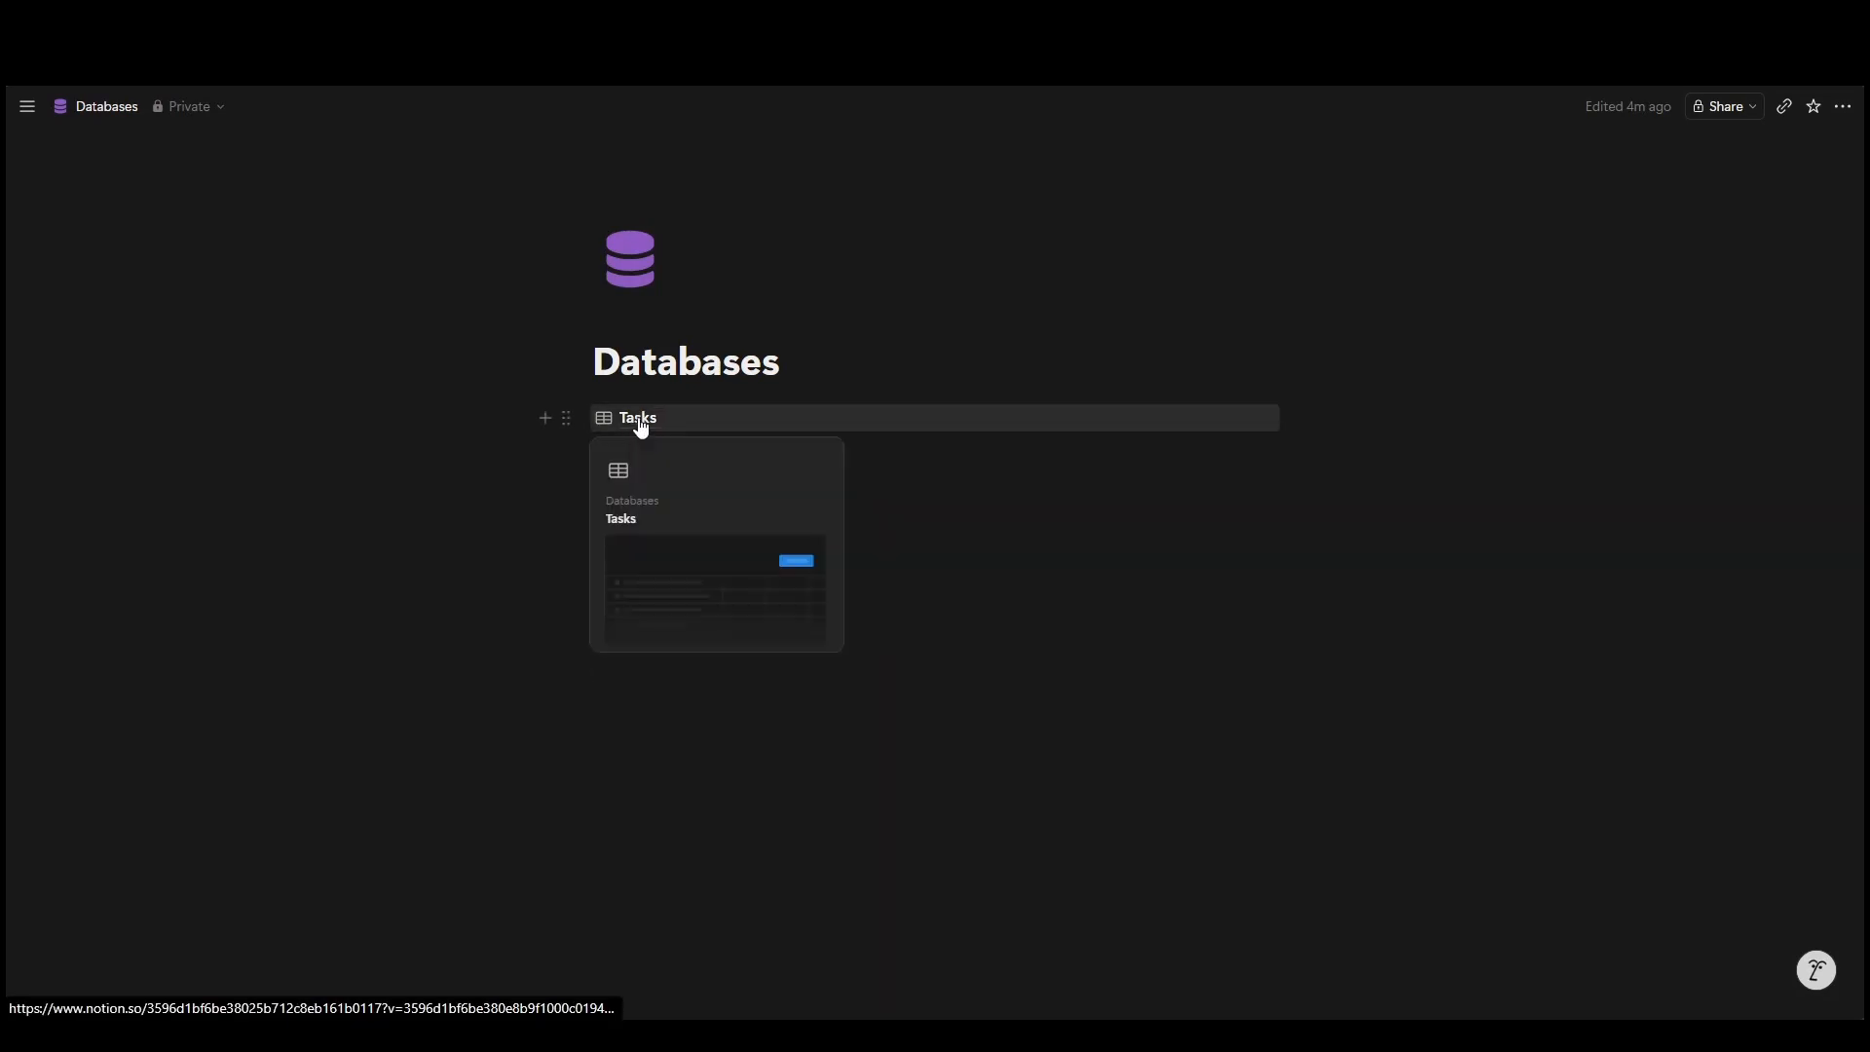
{"action": "left_click", "coordinate": [642, 446]}
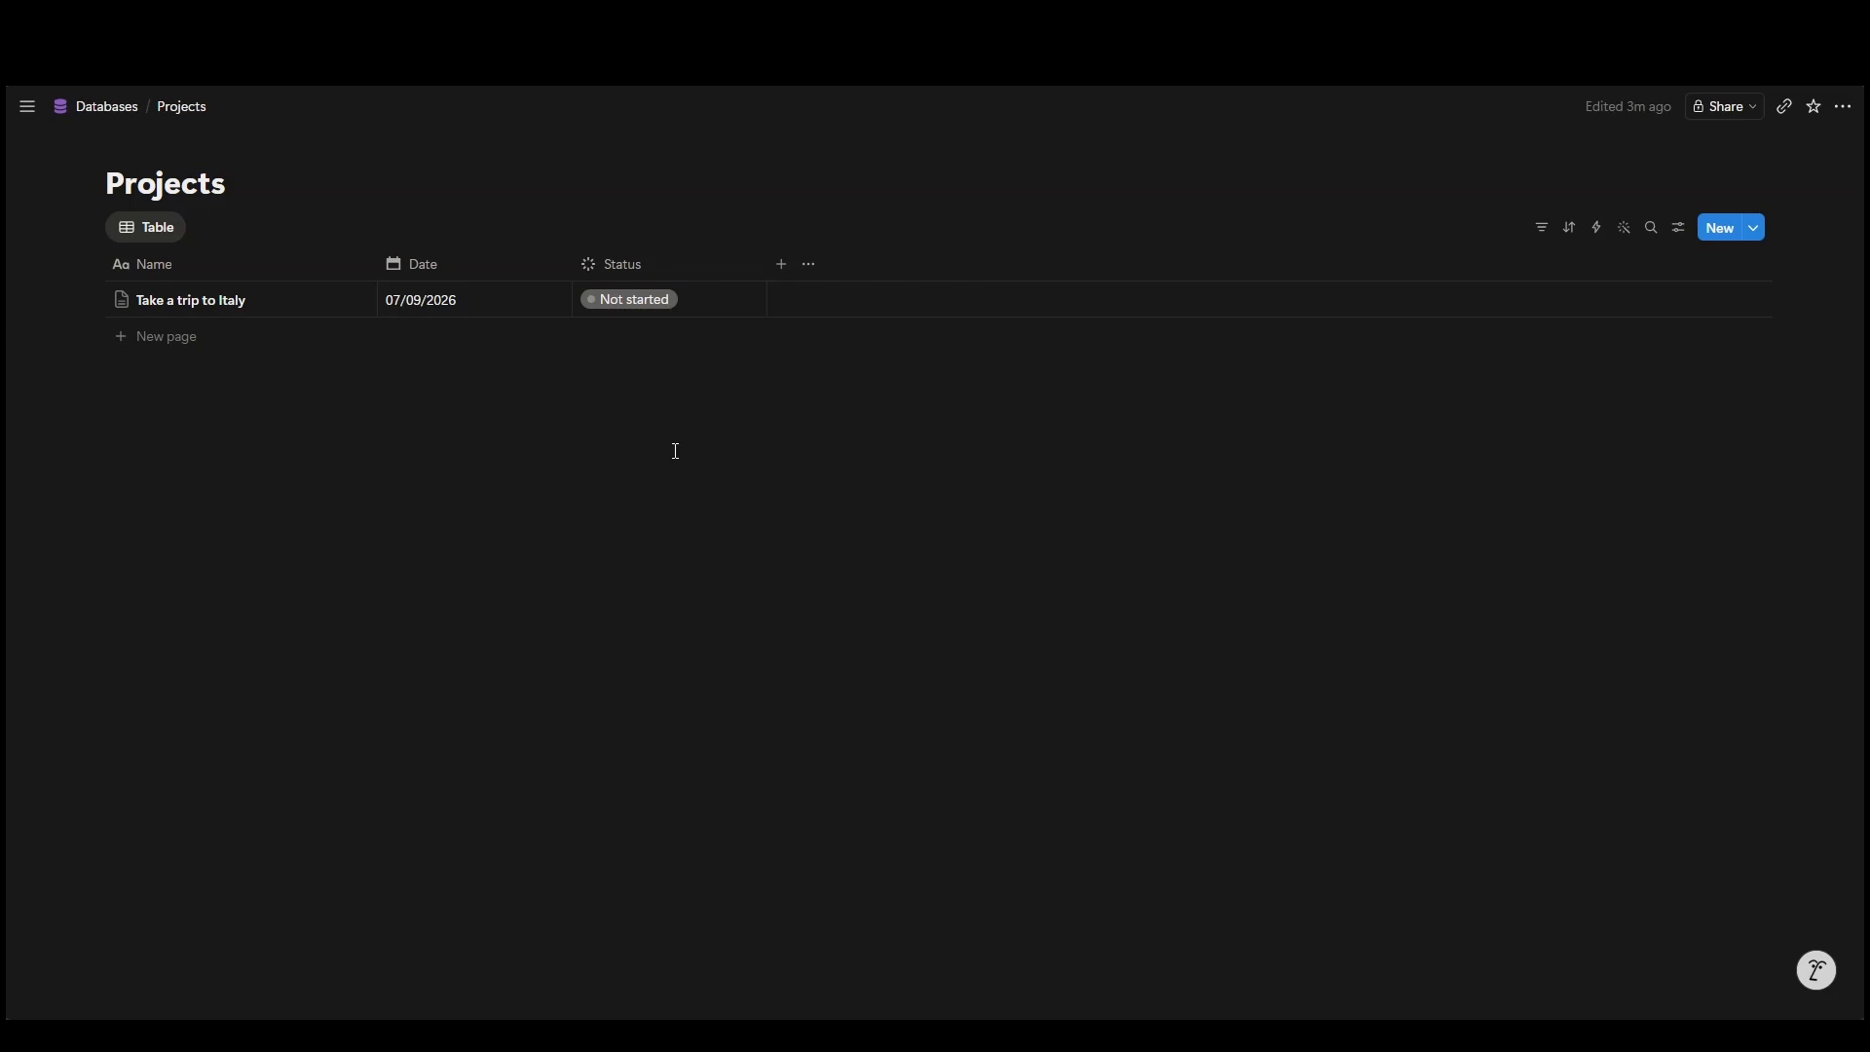
{"action": "left_click", "coordinate": [781, 264]}
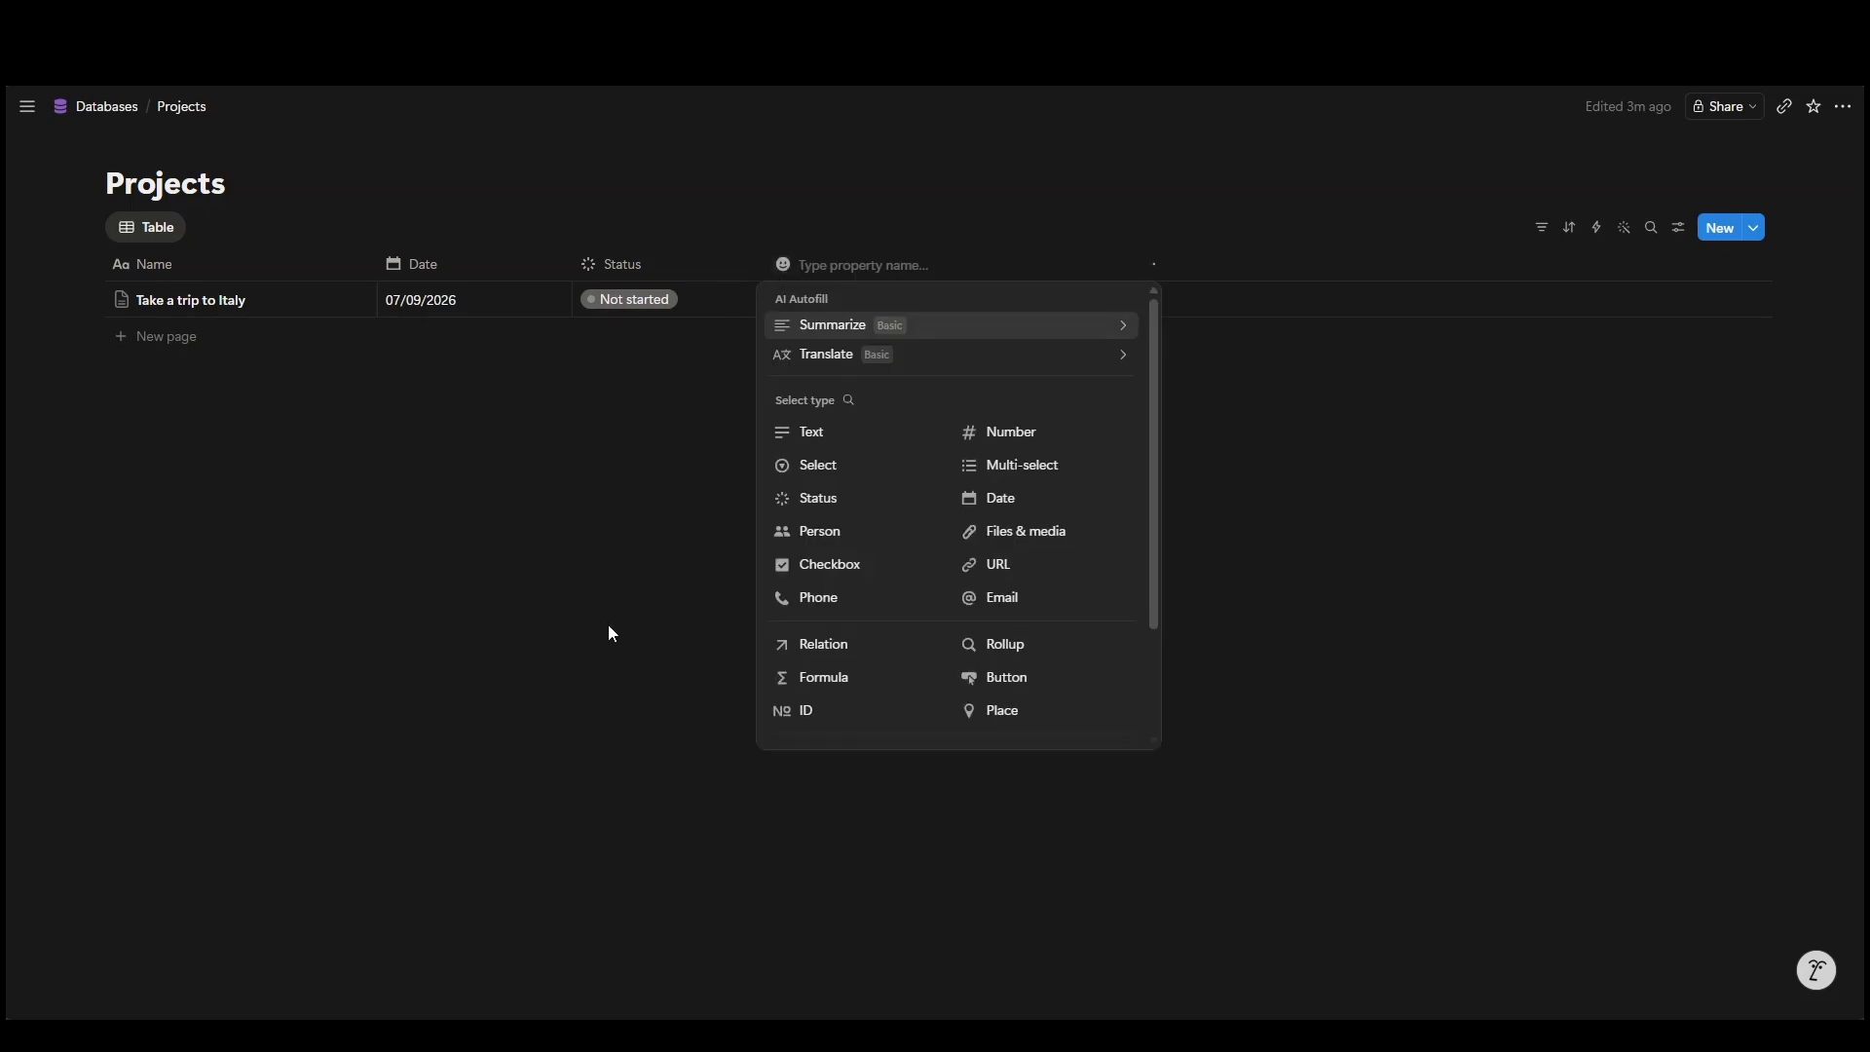
{"action": "left_click", "coordinate": [836, 648]}
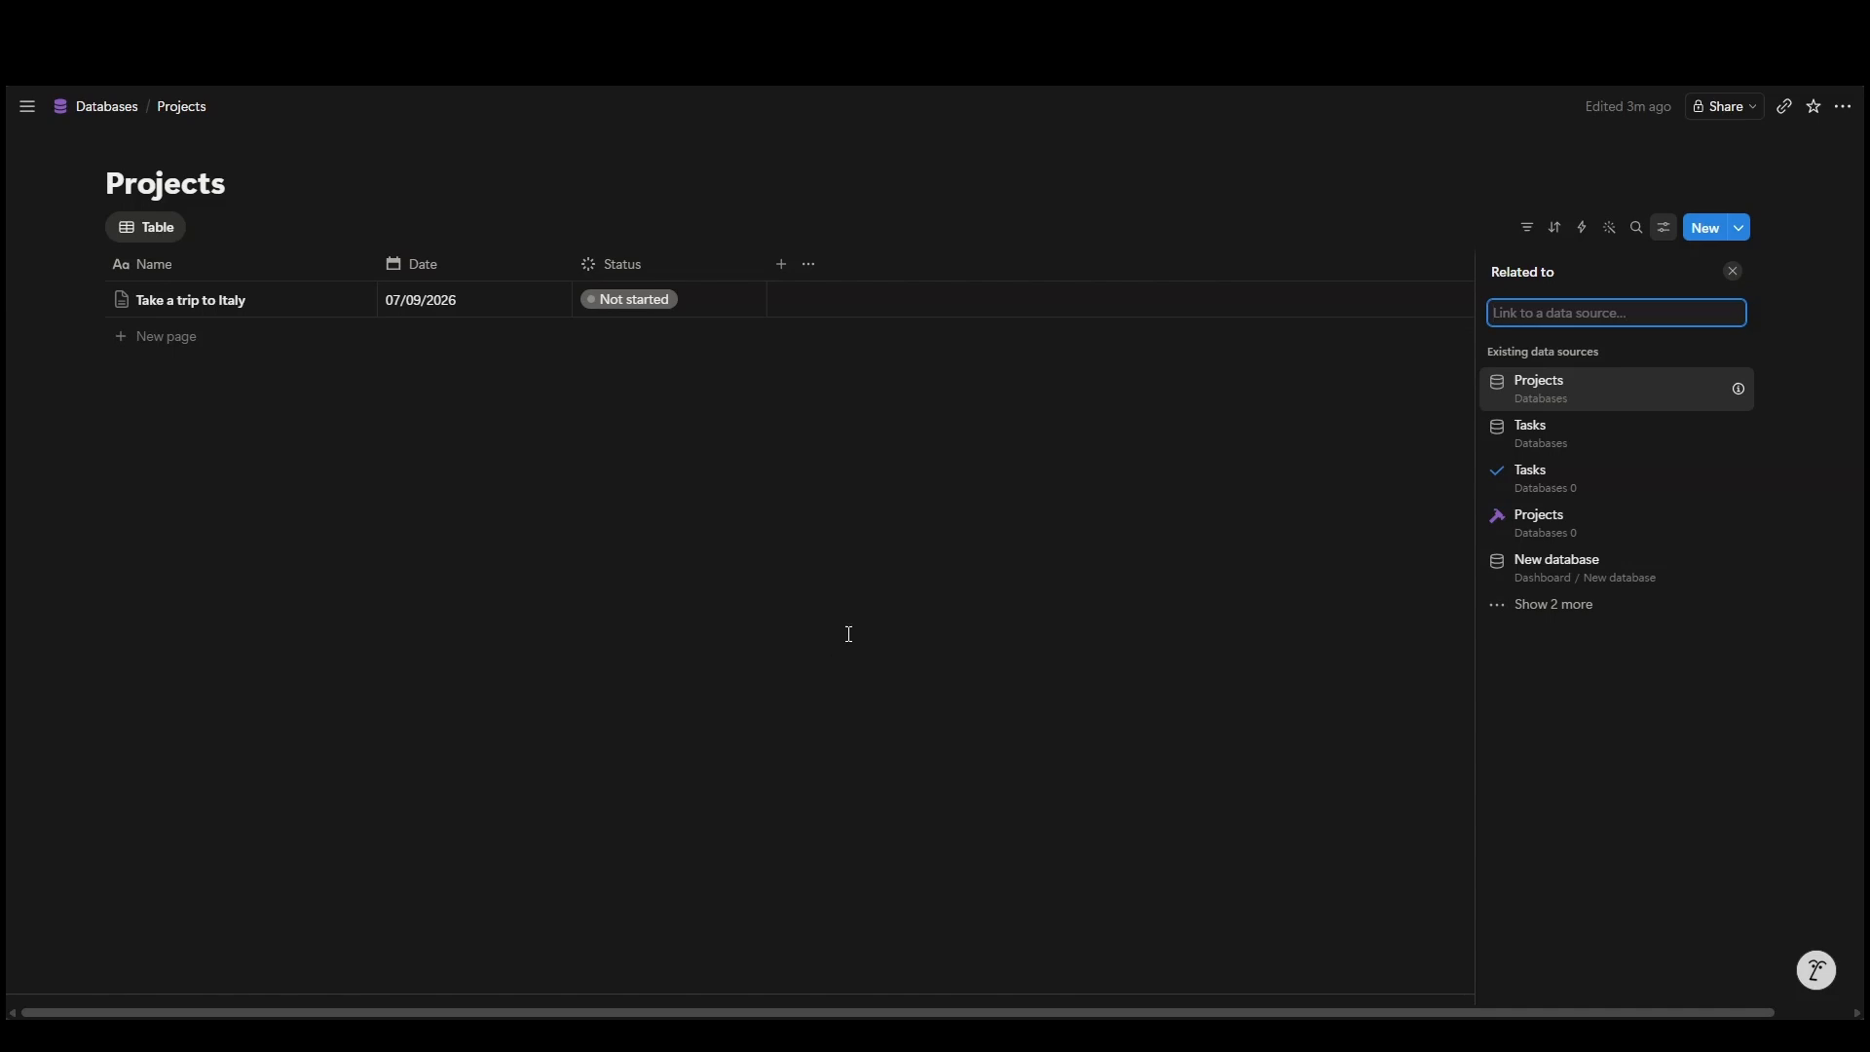
{"action": "left_click", "coordinate": [1544, 437]}
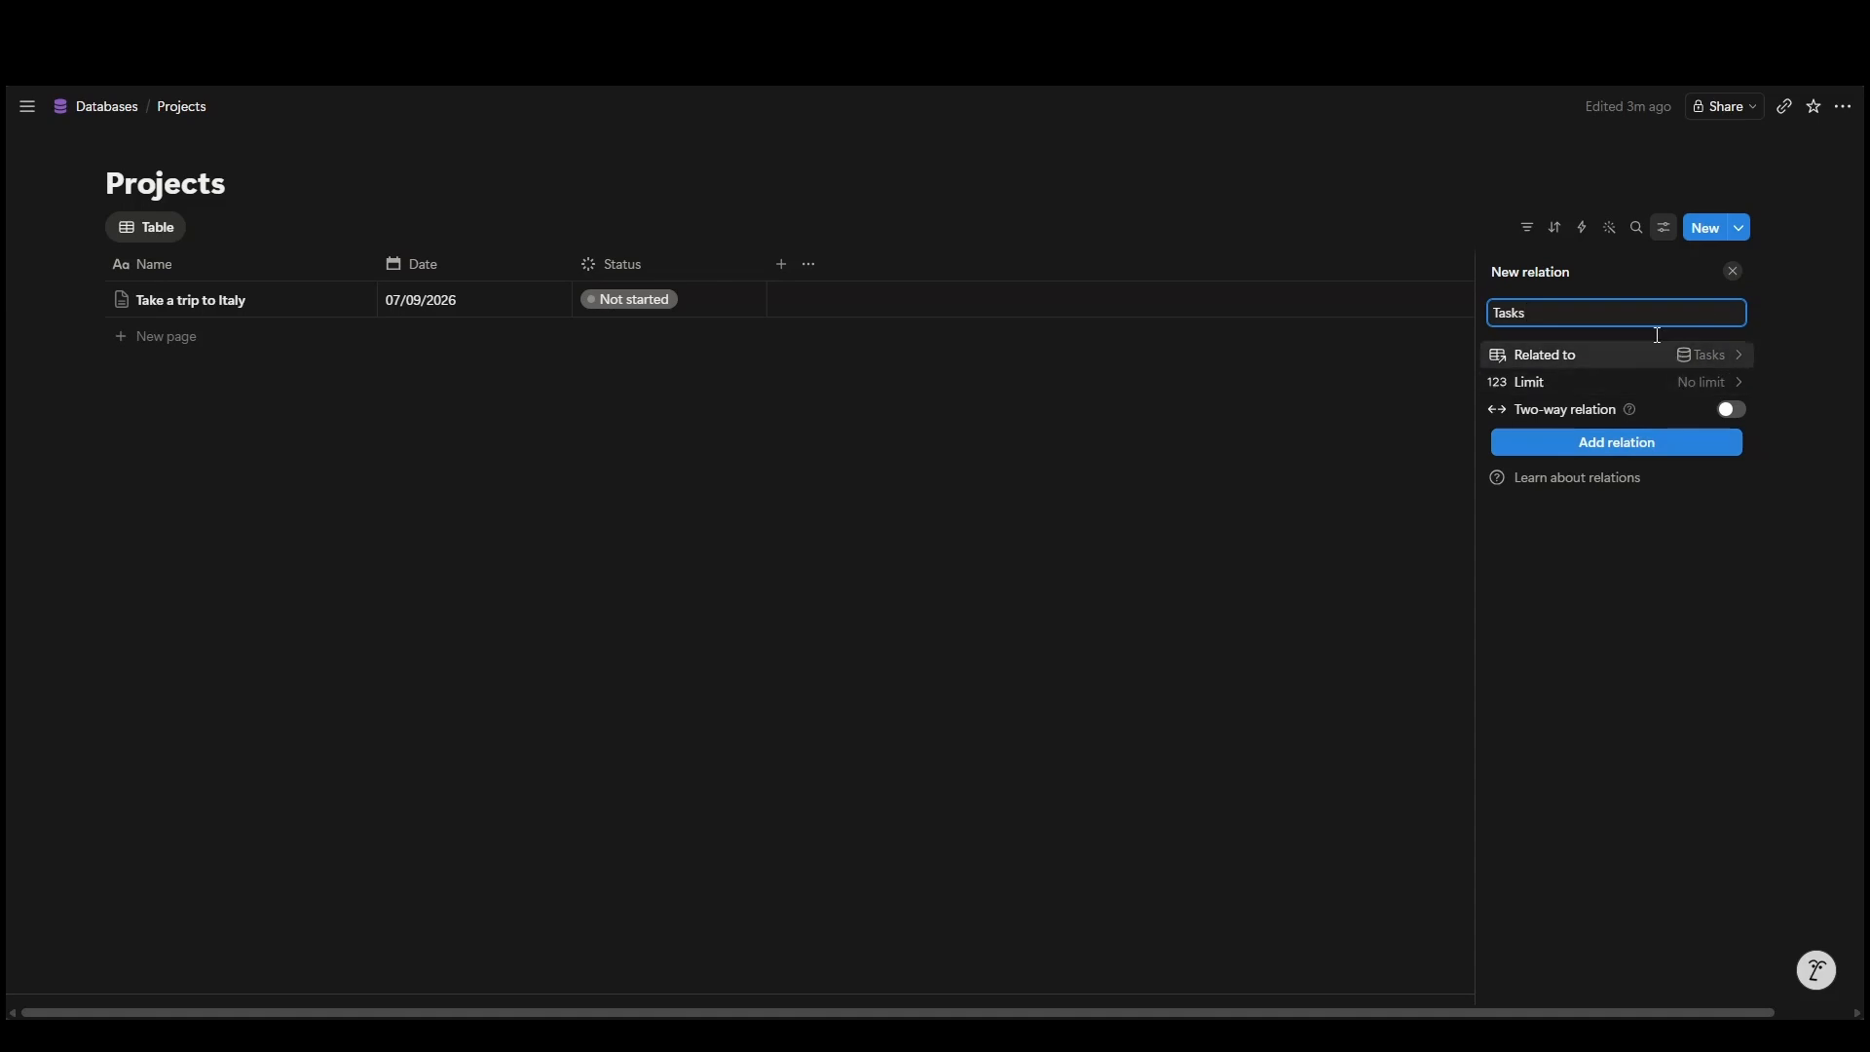
{"action": "mouse_move", "coordinate": [1582, 417]}
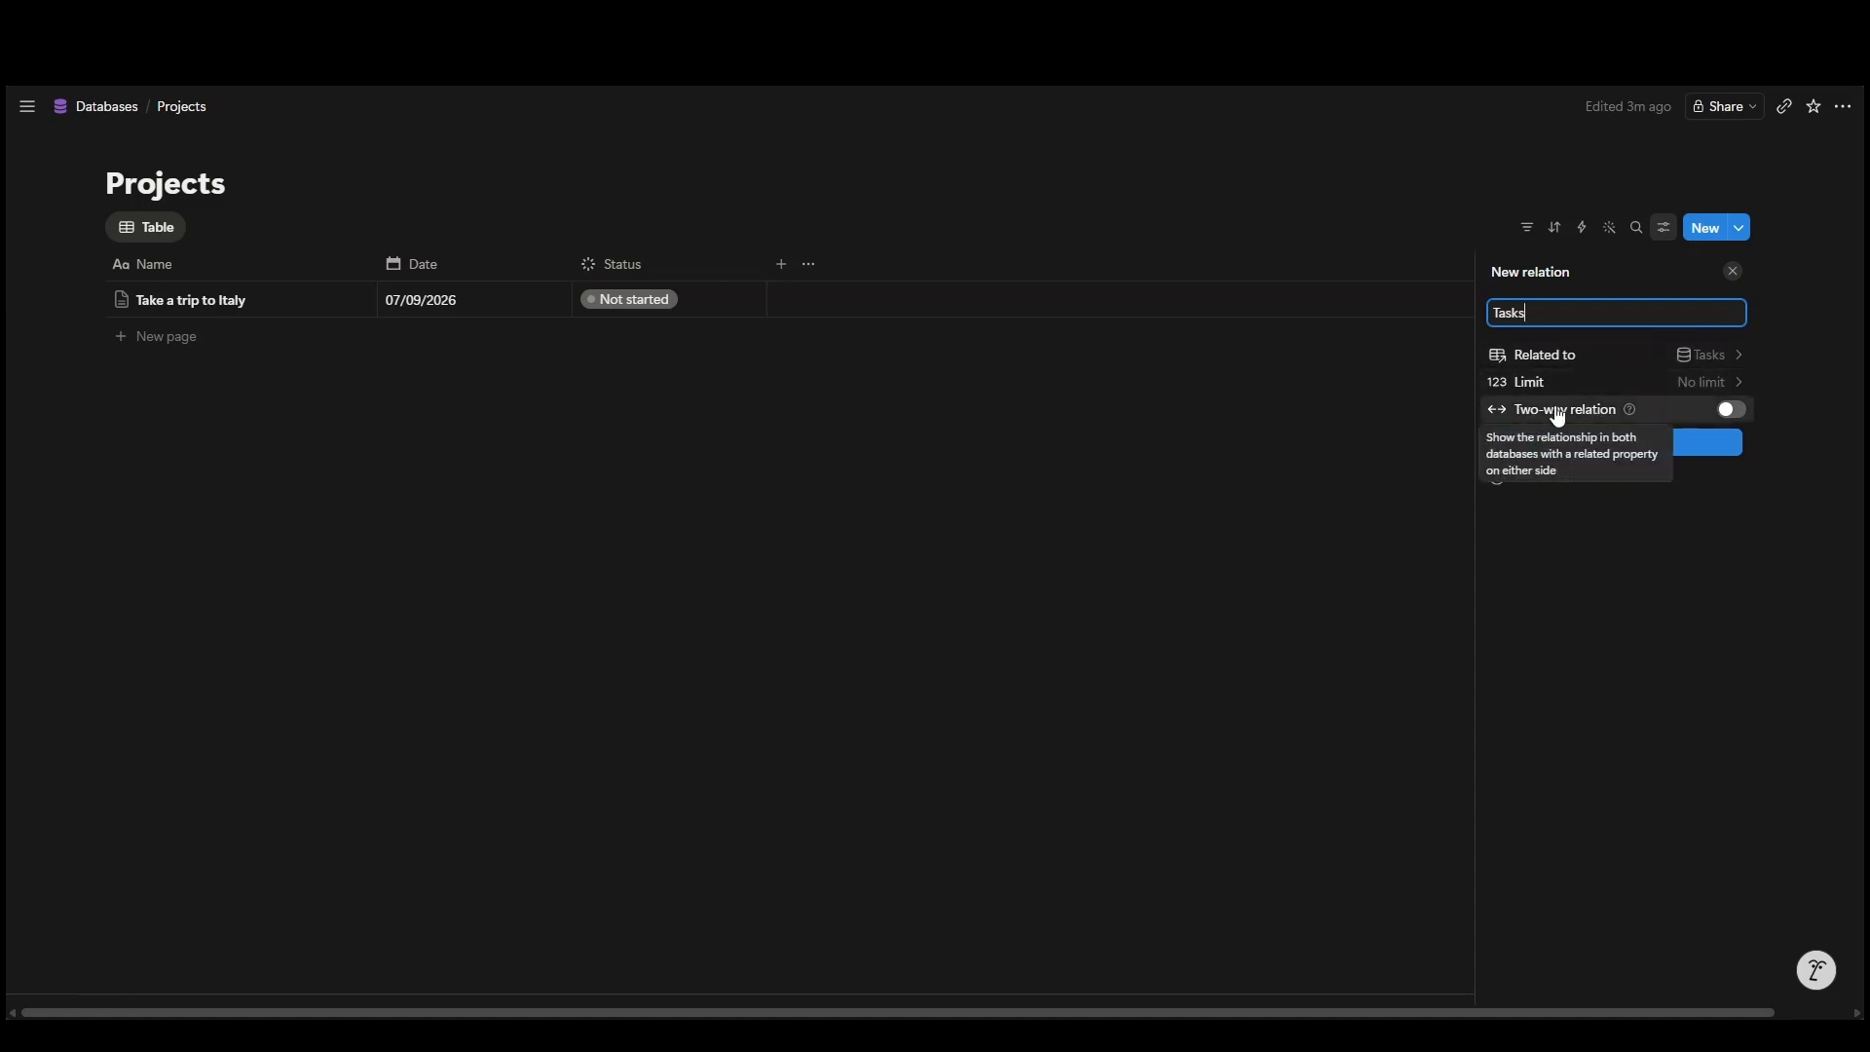
{"action": "left_click", "coordinate": [1713, 409]}
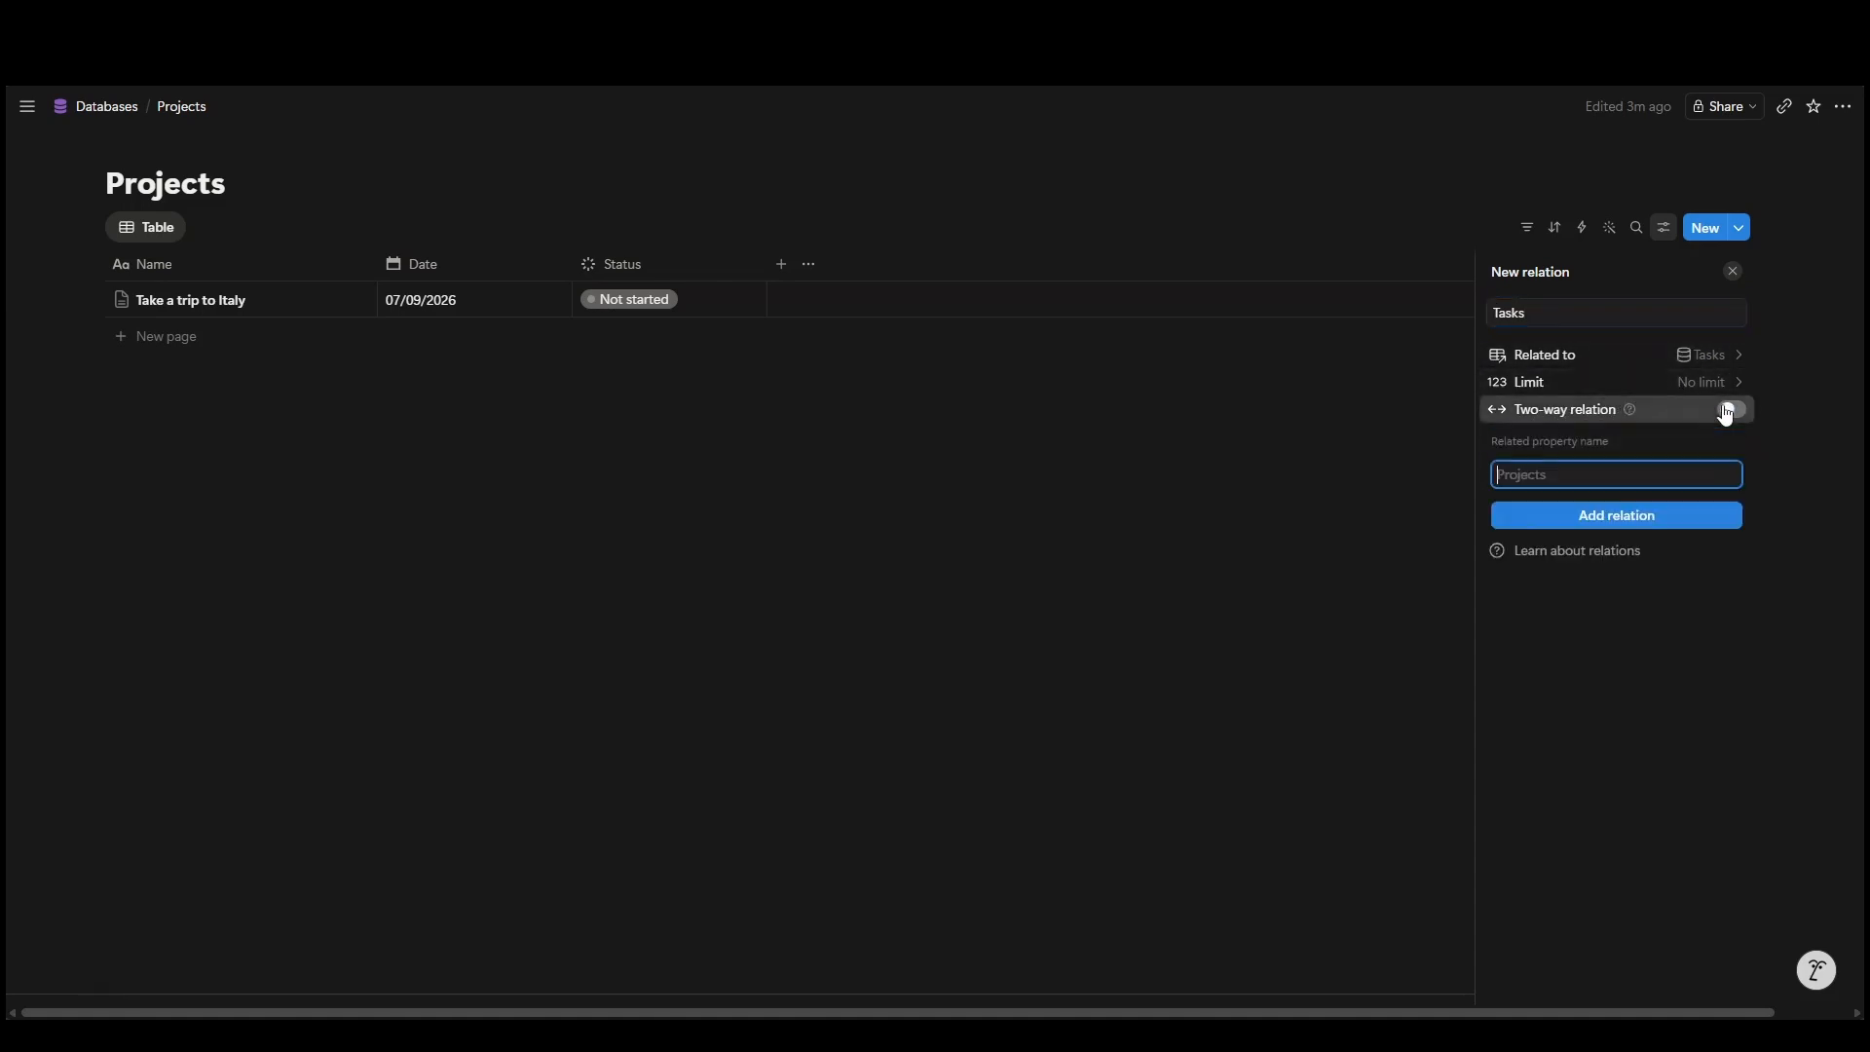
{"action": "left_click", "coordinate": [1566, 516]}
{"action": "left_click", "coordinate": [883, 543]}
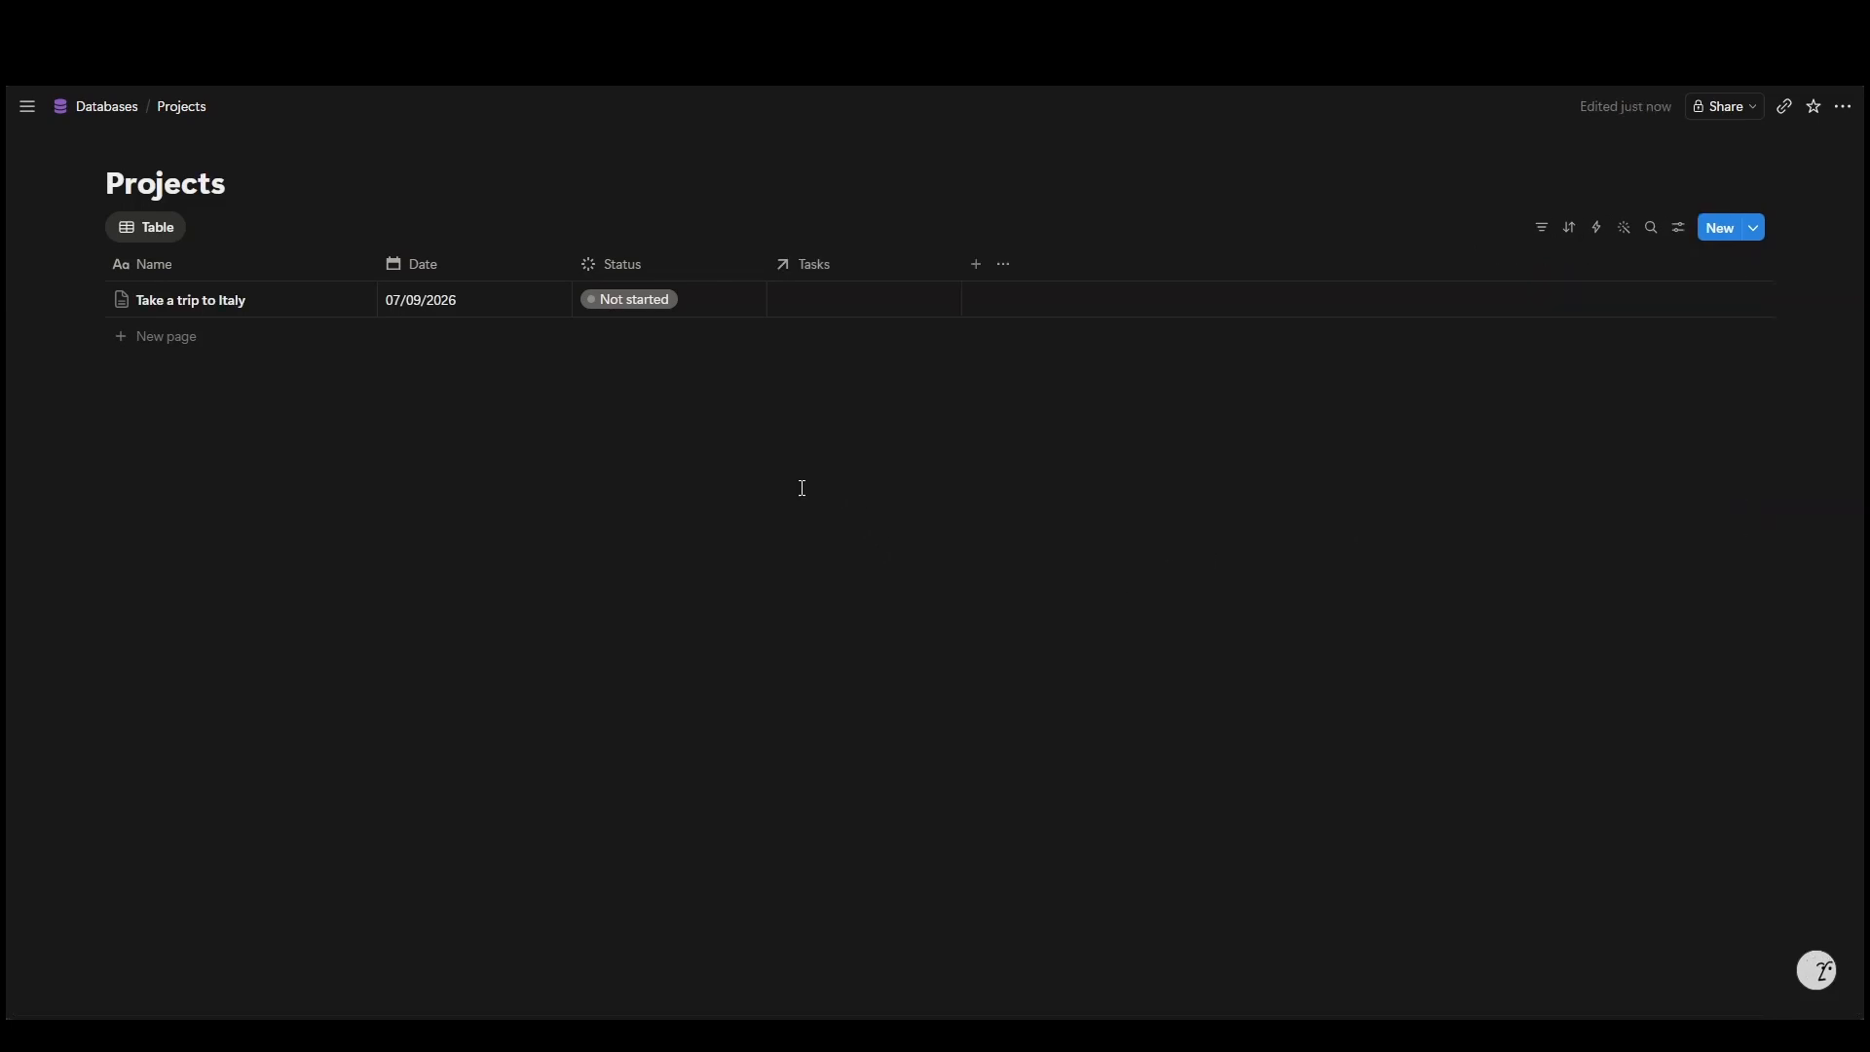
Step: Return to the Databases page and open the Tasks database
{"action": "mouse_move", "coordinate": [160, 191]}
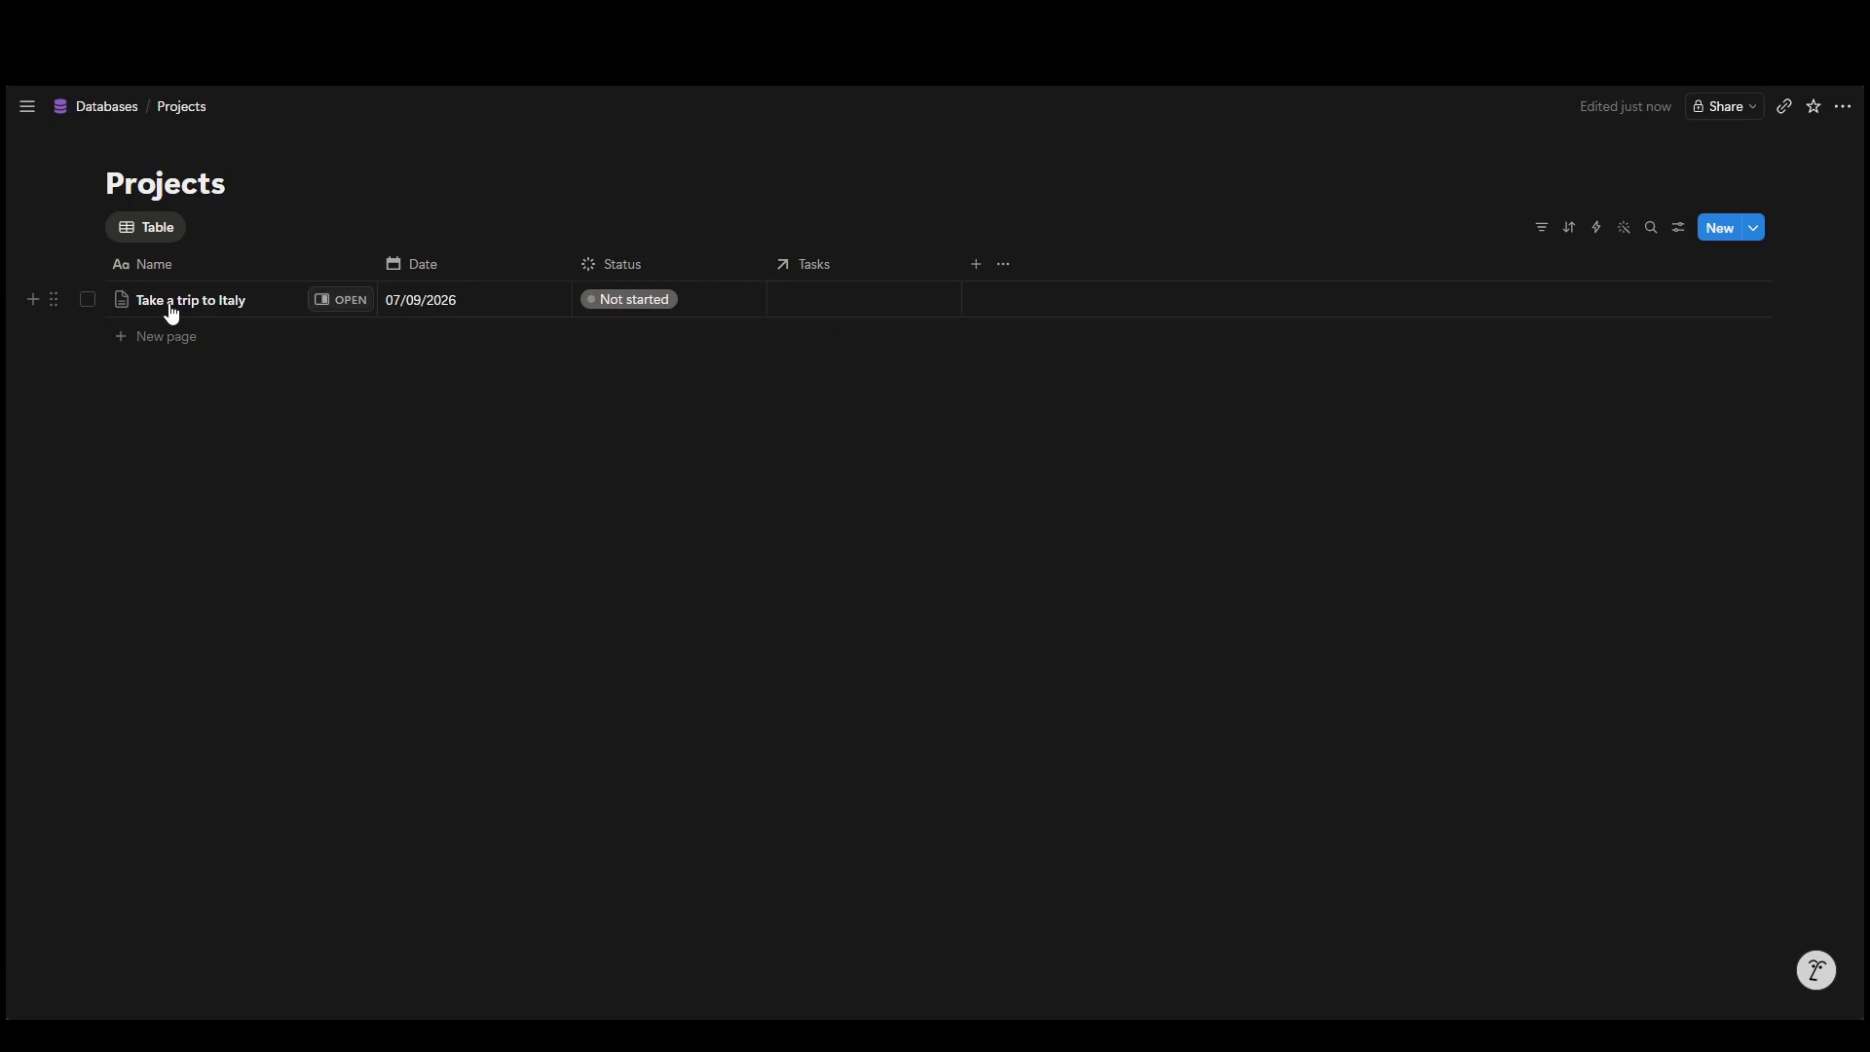
{"action": "left_click", "coordinate": [96, 108]}
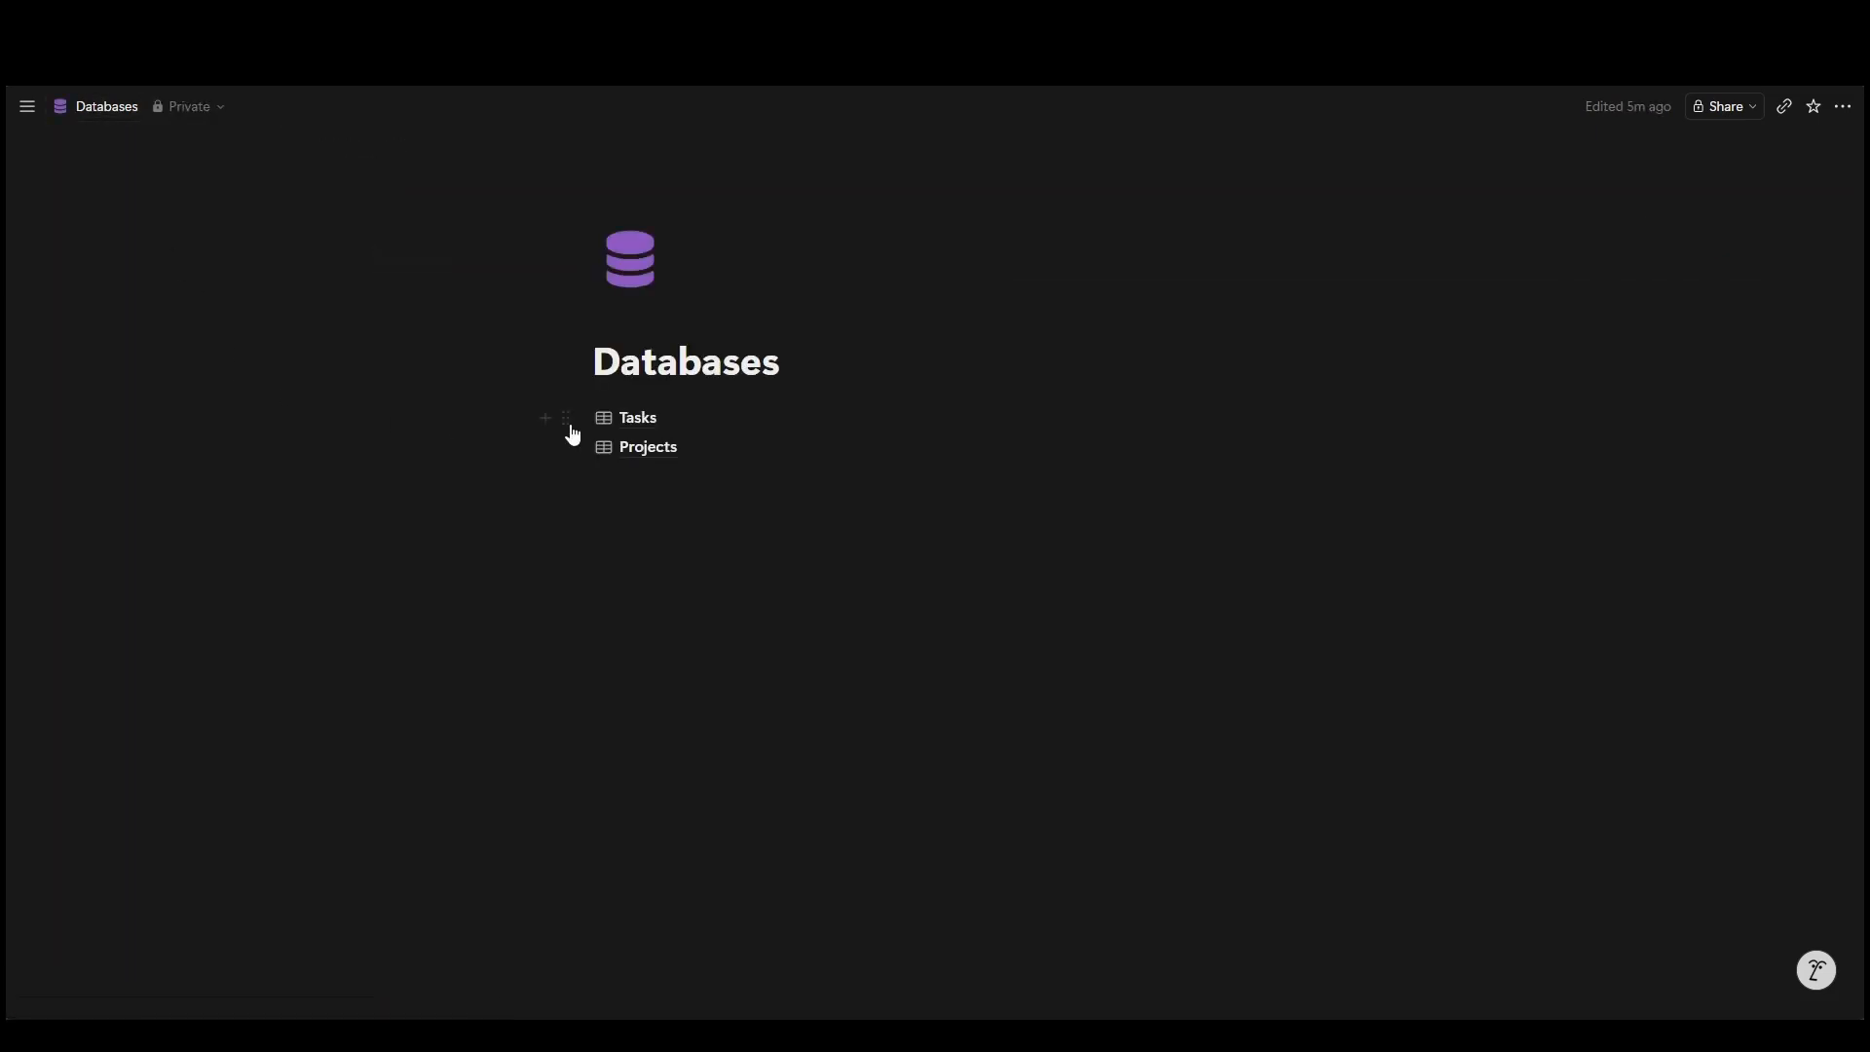
{"action": "left_click", "coordinate": [642, 421]}
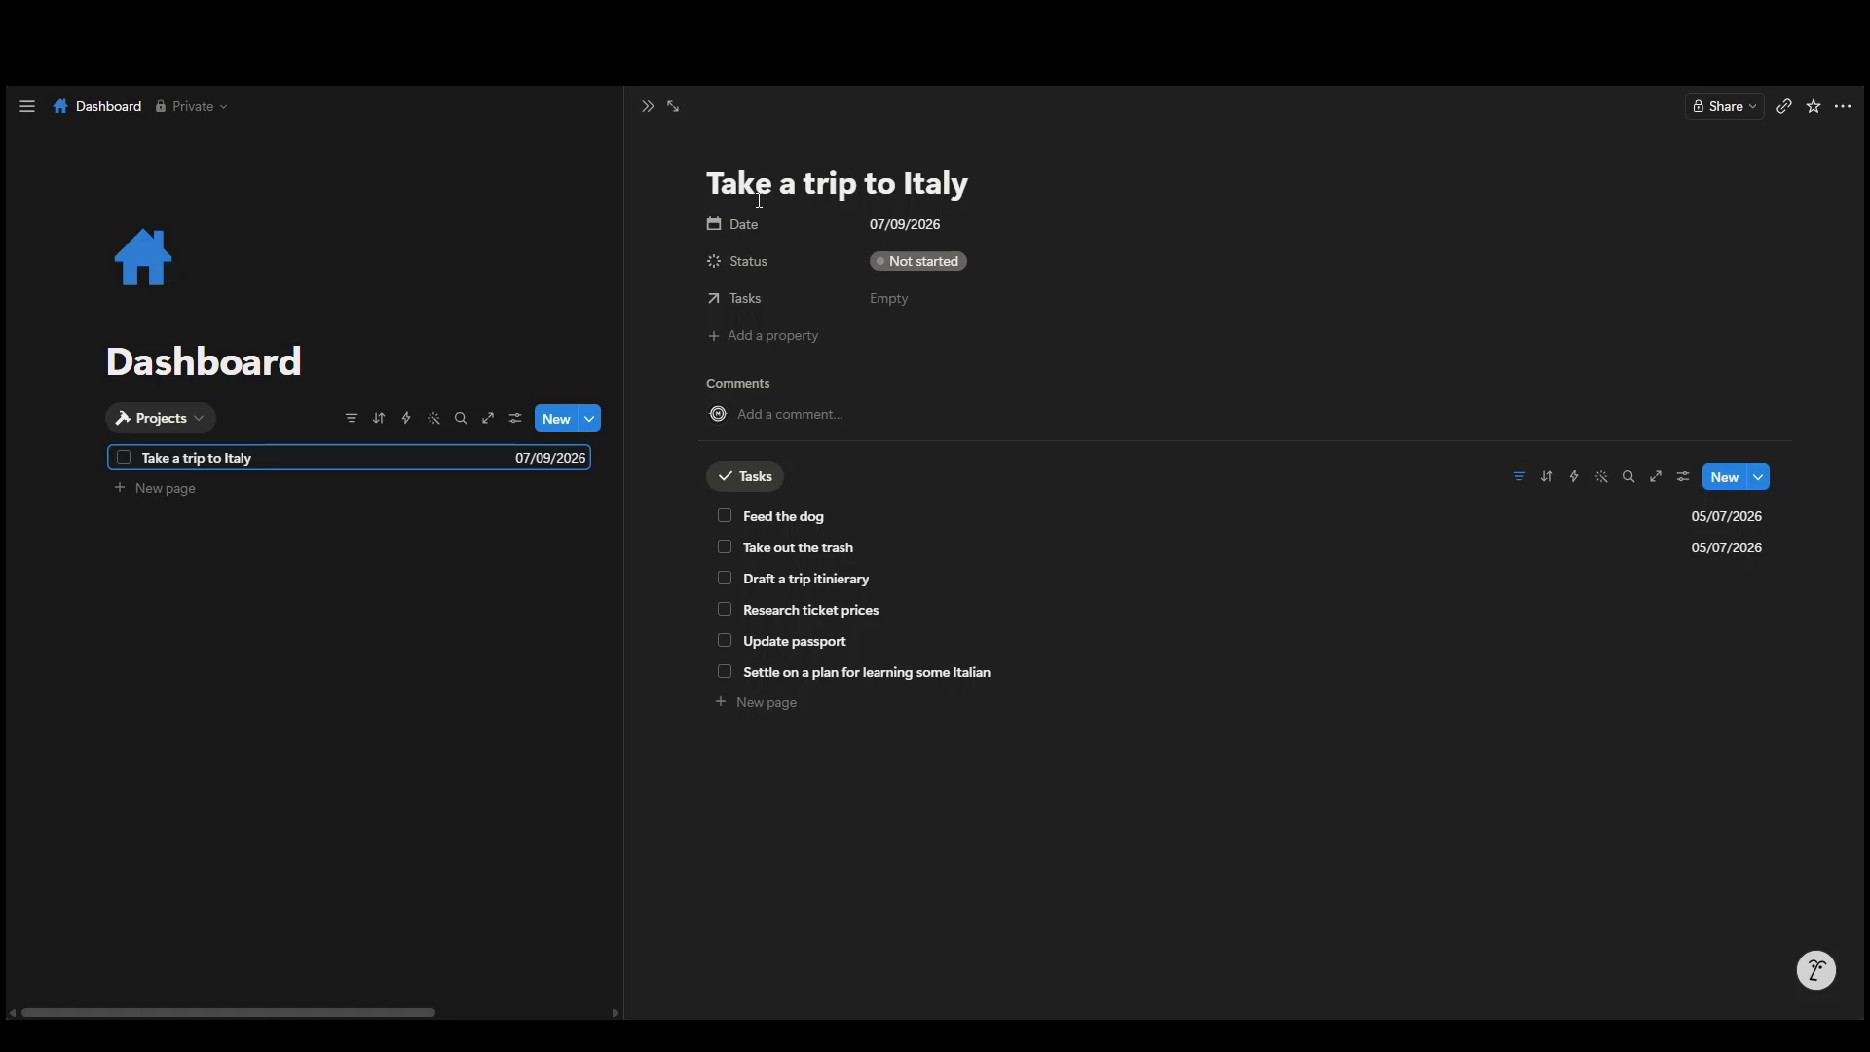
Step: Add a second filter rule to the Tasks view in the Take a trip to Italy page: Projects contains Take a trip to Italy
{"action": "left_click", "coordinate": [1519, 476]}
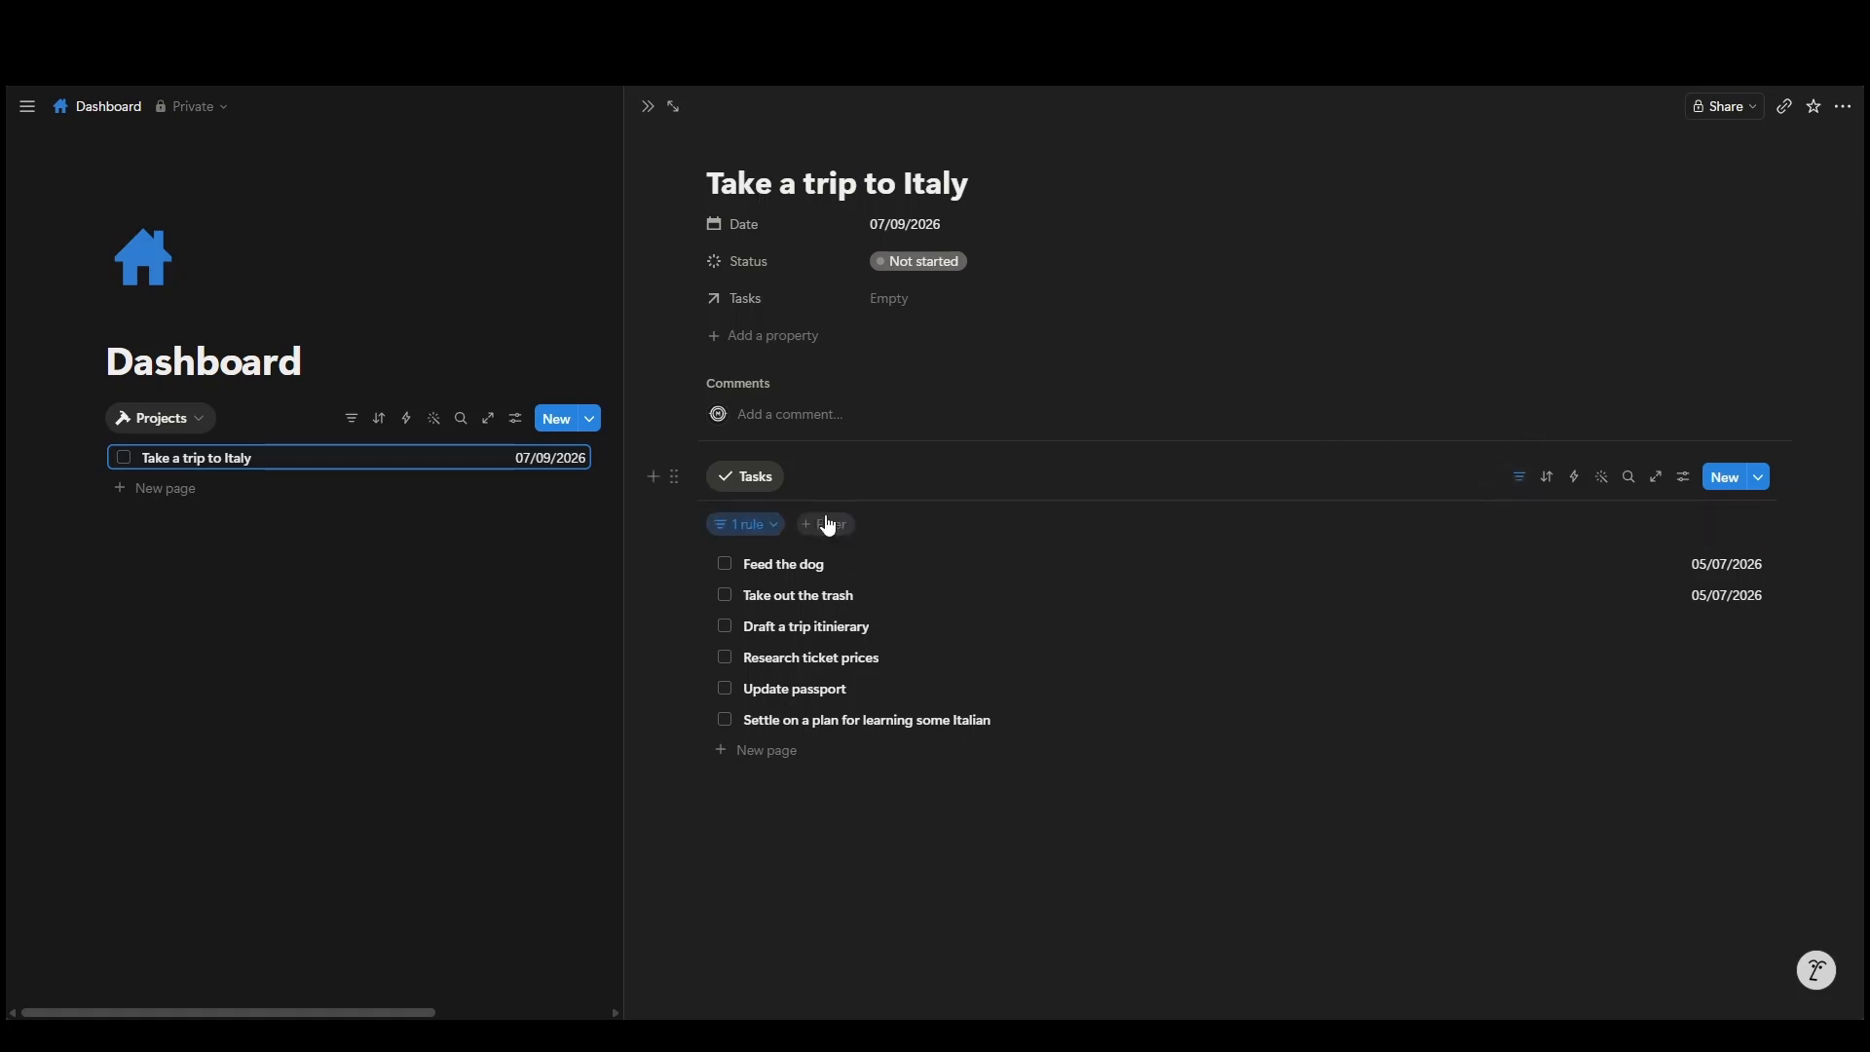
{"action": "left_click", "coordinate": [763, 526]}
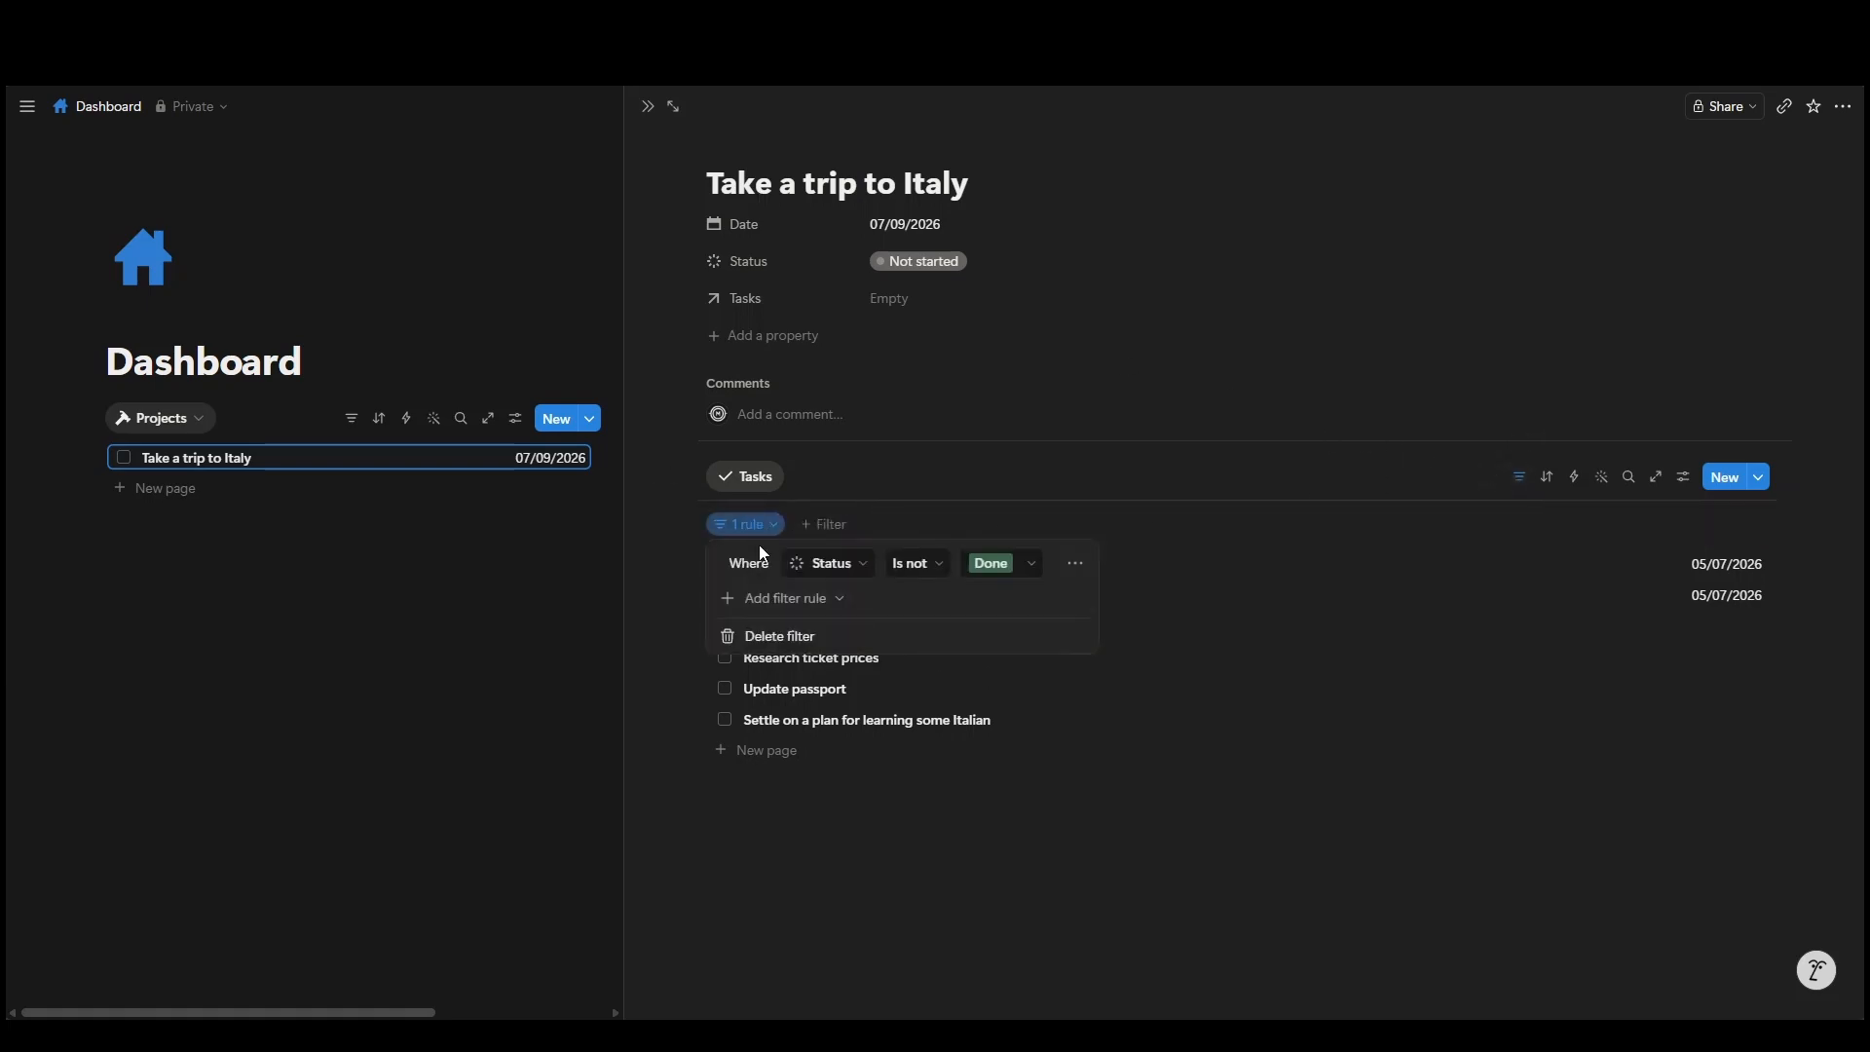
{"action": "left_click", "coordinate": [818, 605]}
{"action": "left_click", "coordinate": [779, 632]}
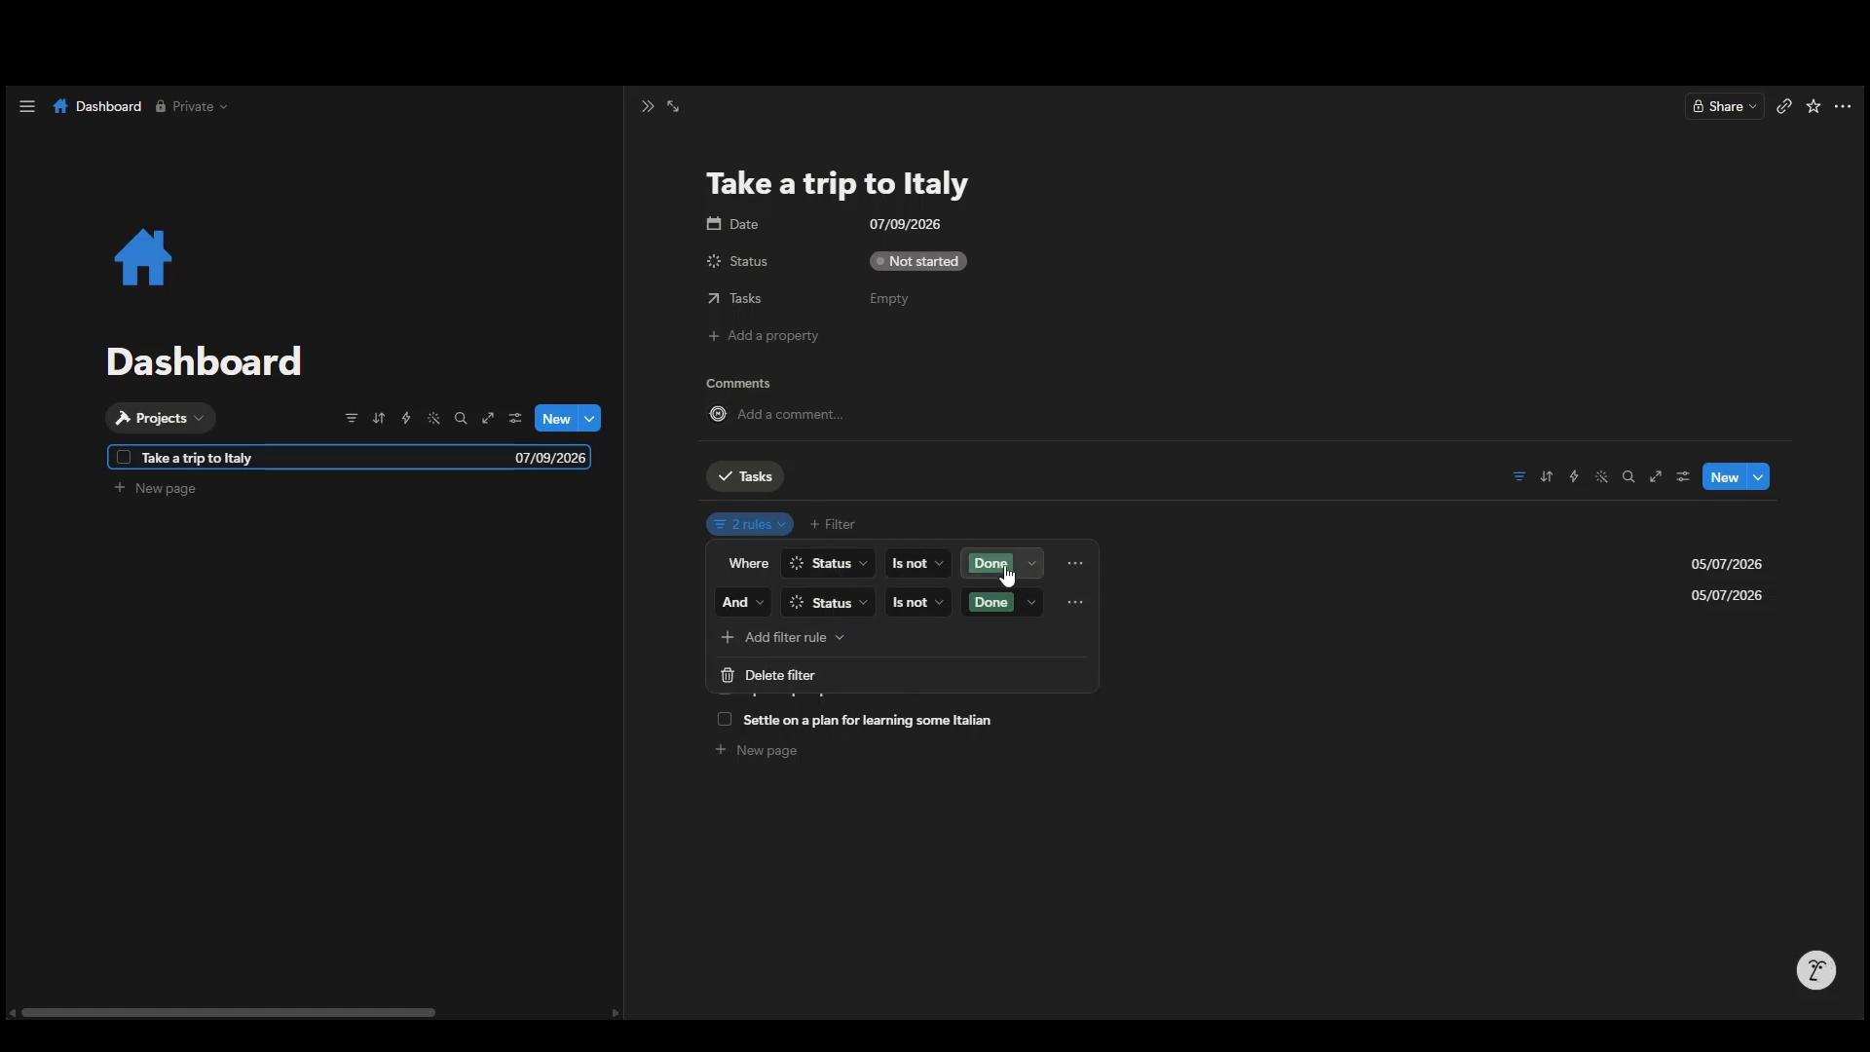
{"action": "left_click", "coordinate": [827, 614]}
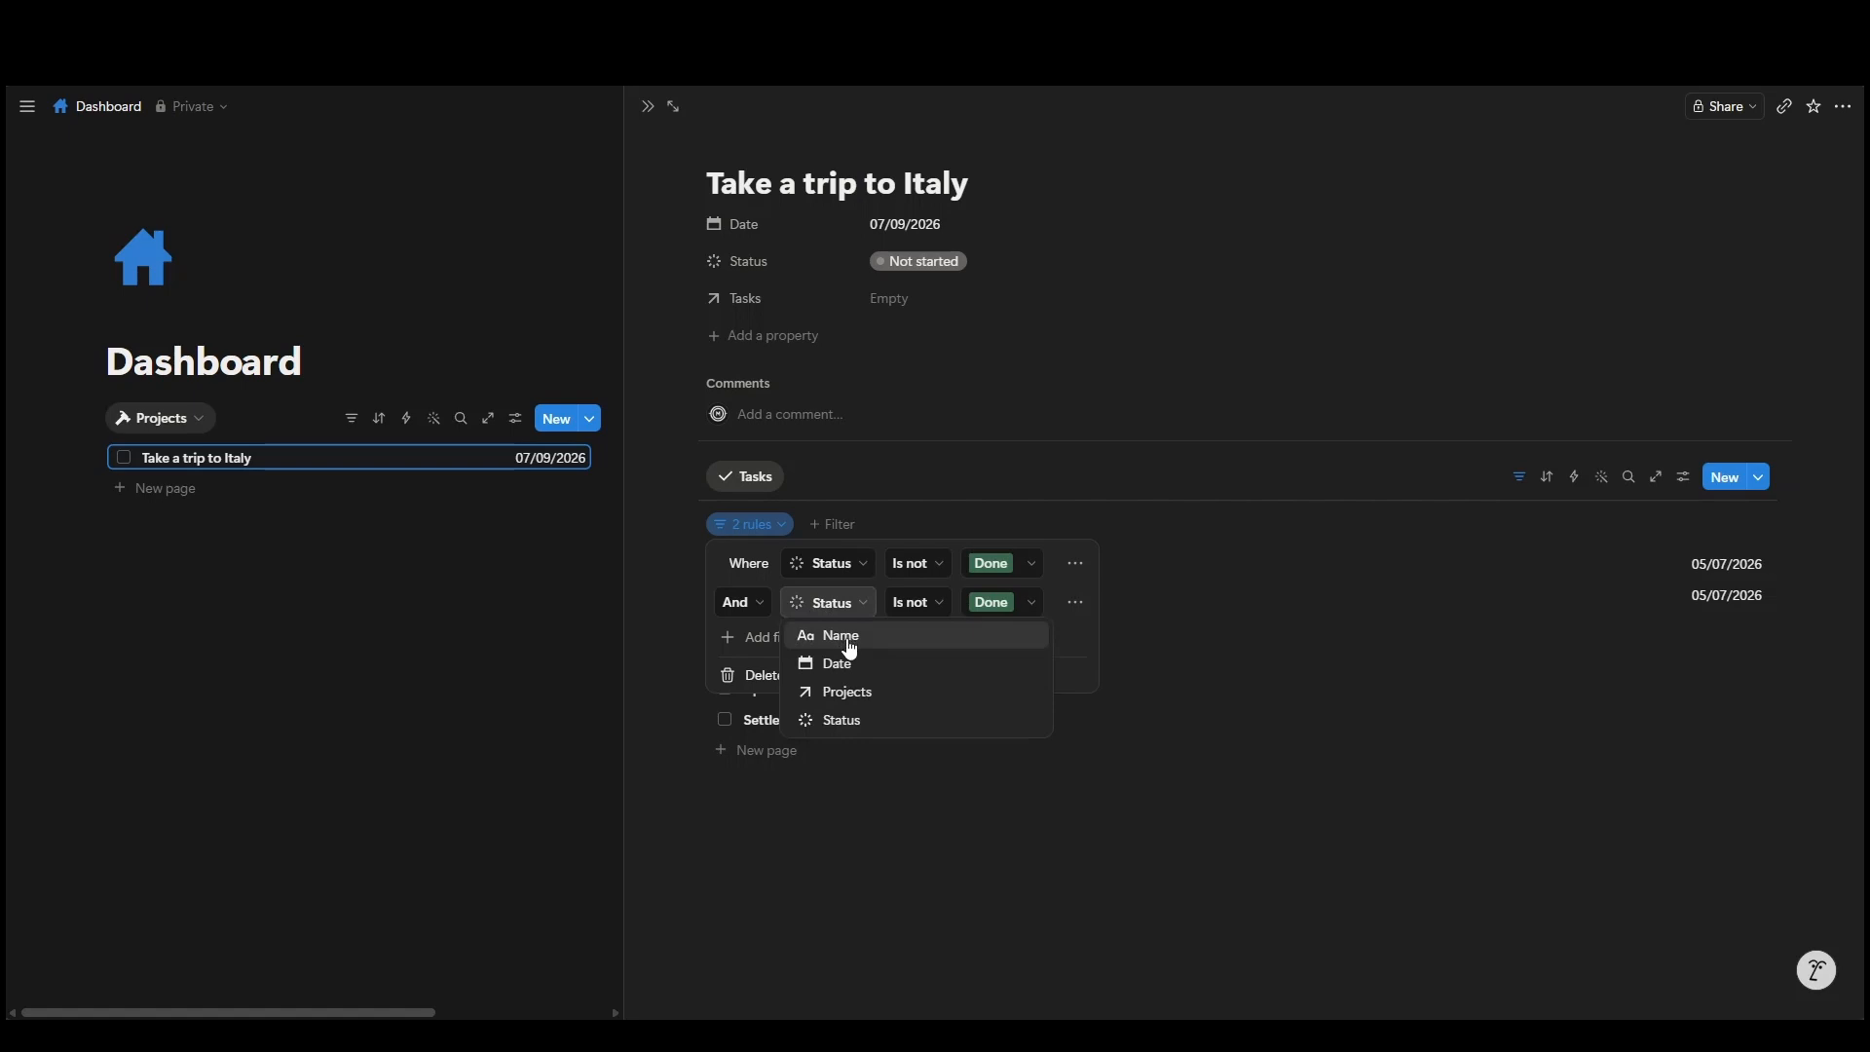
{"action": "left_click", "coordinate": [853, 695]}
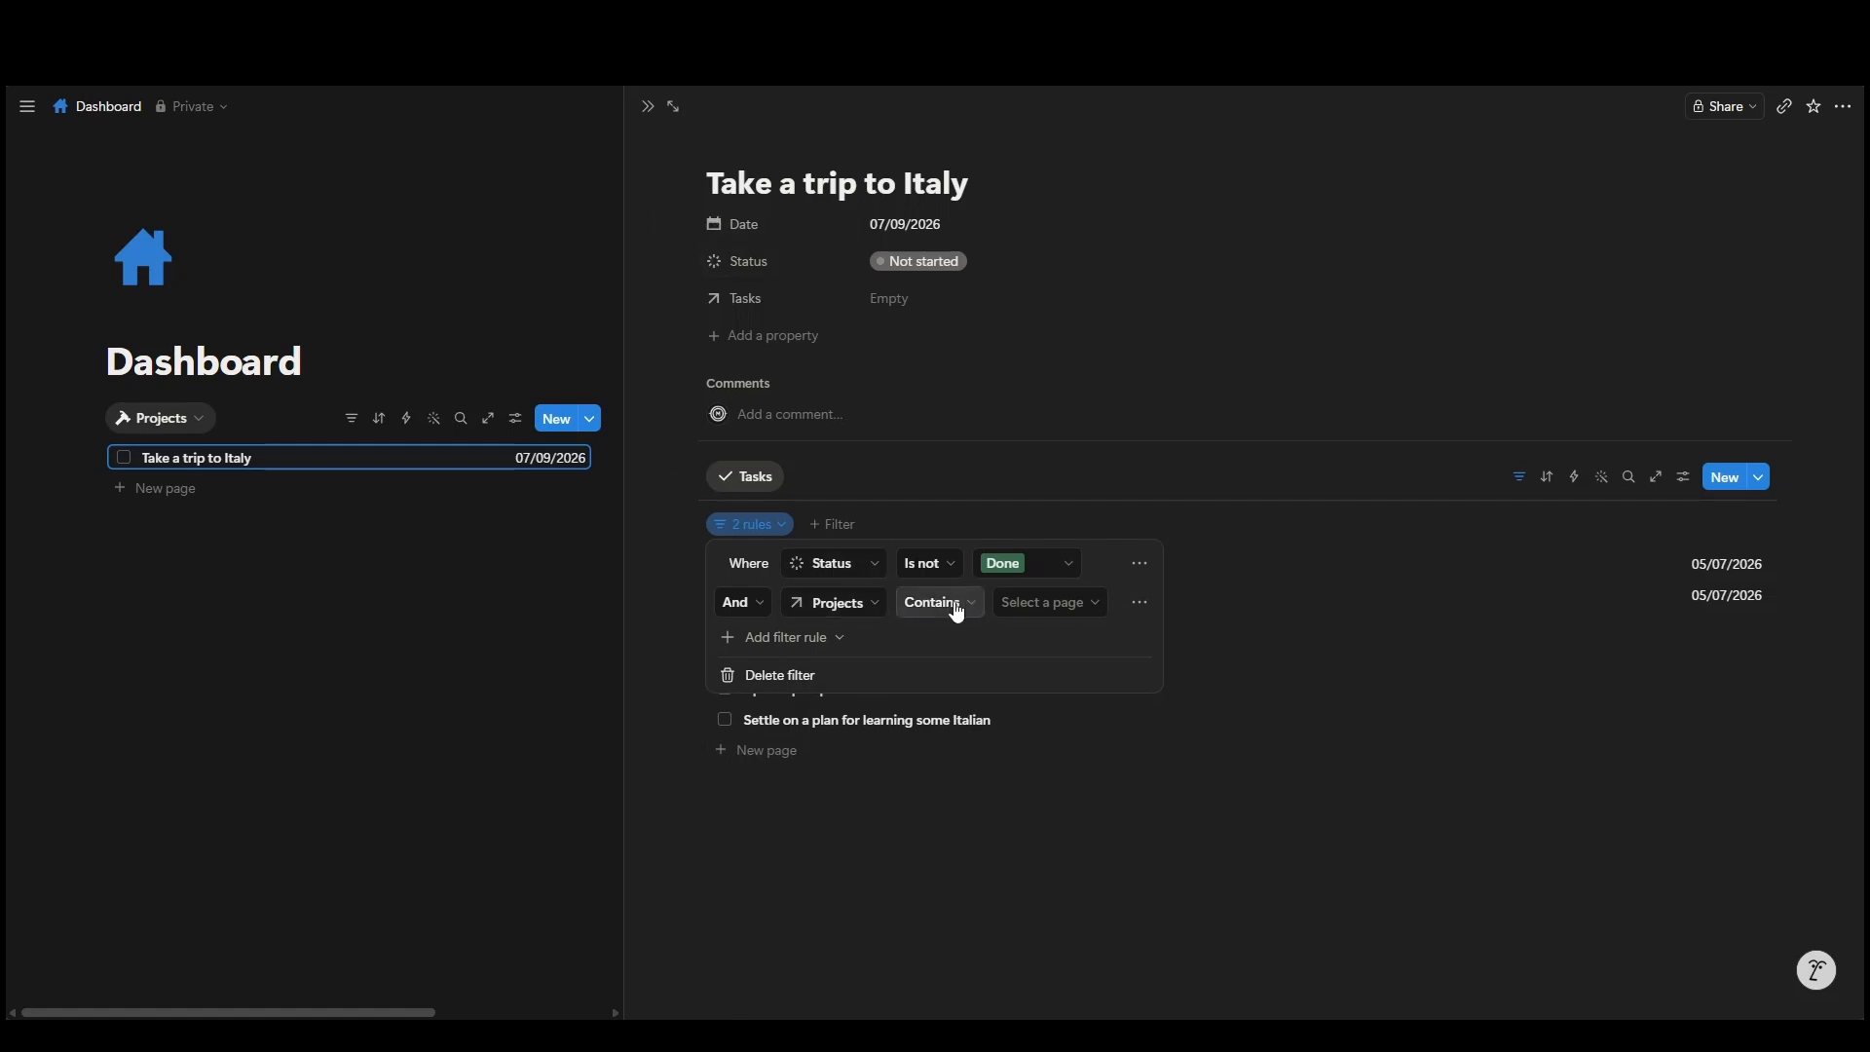
{"action": "left_click", "coordinate": [1054, 598]}
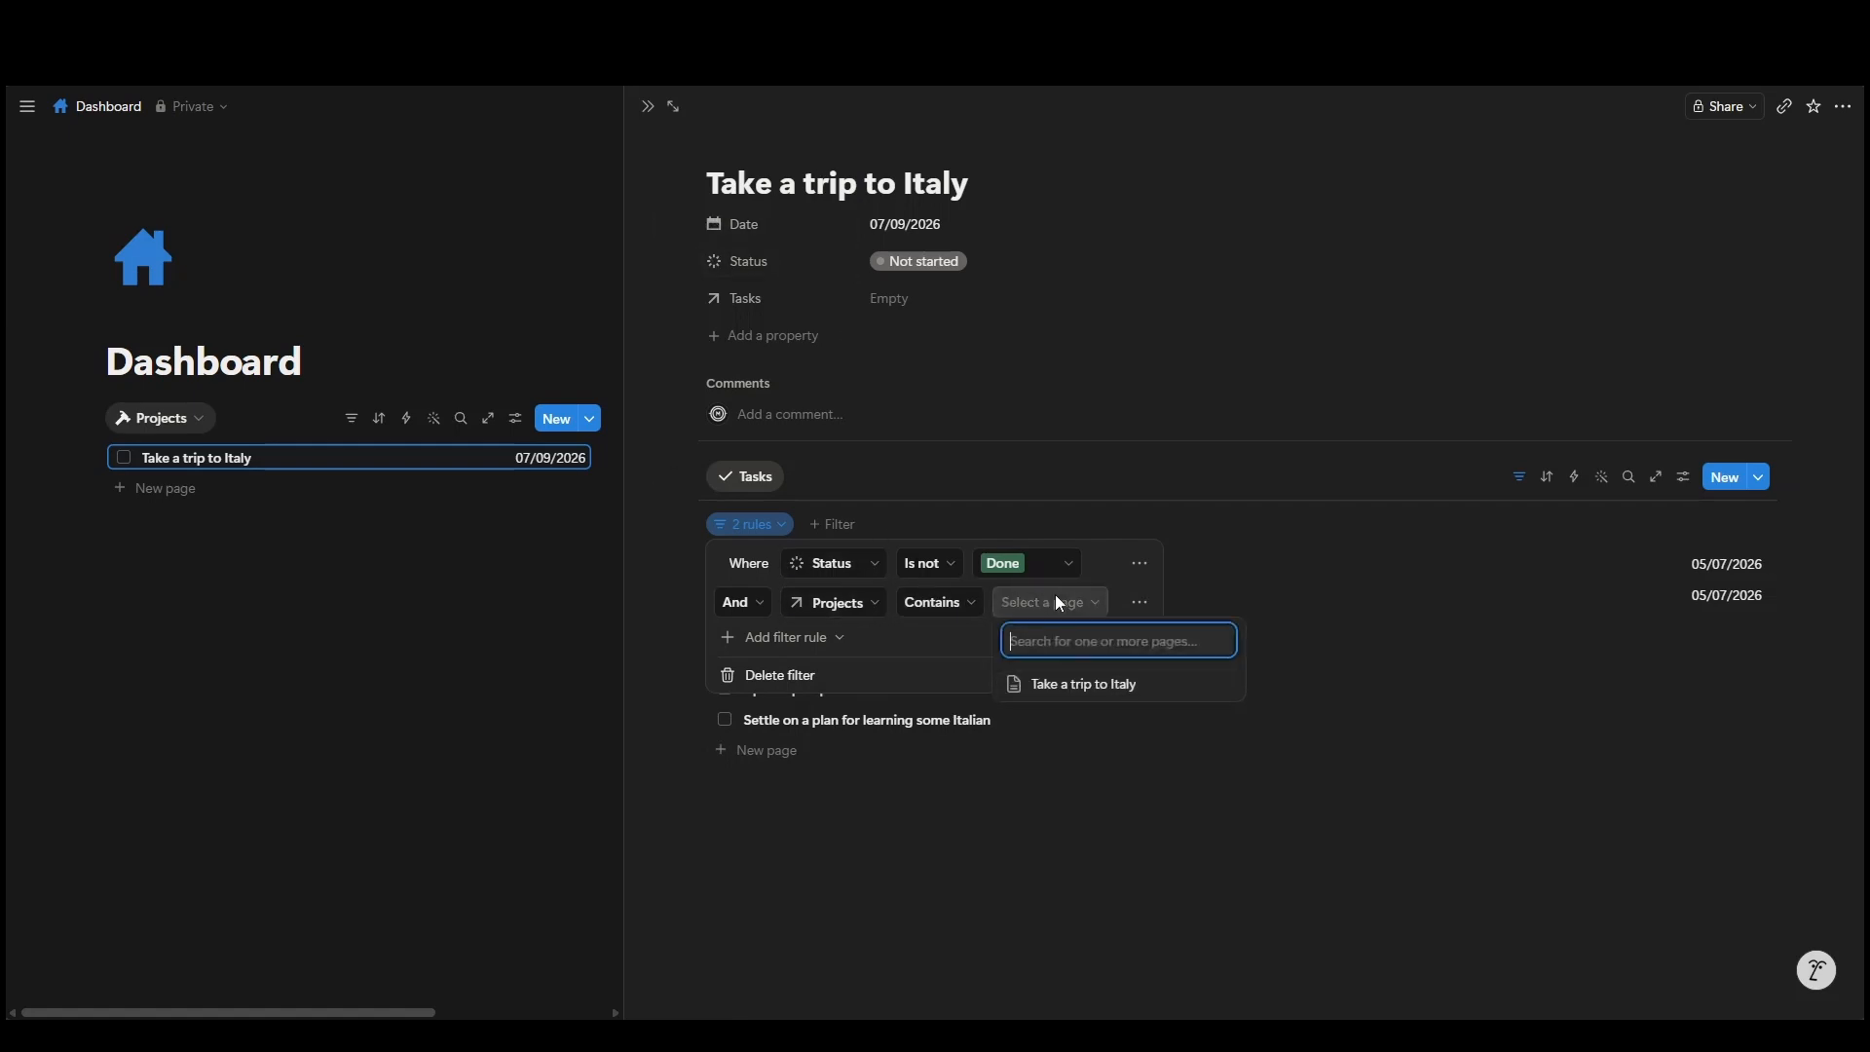
{"action": "left_click", "coordinate": [1066, 693]}
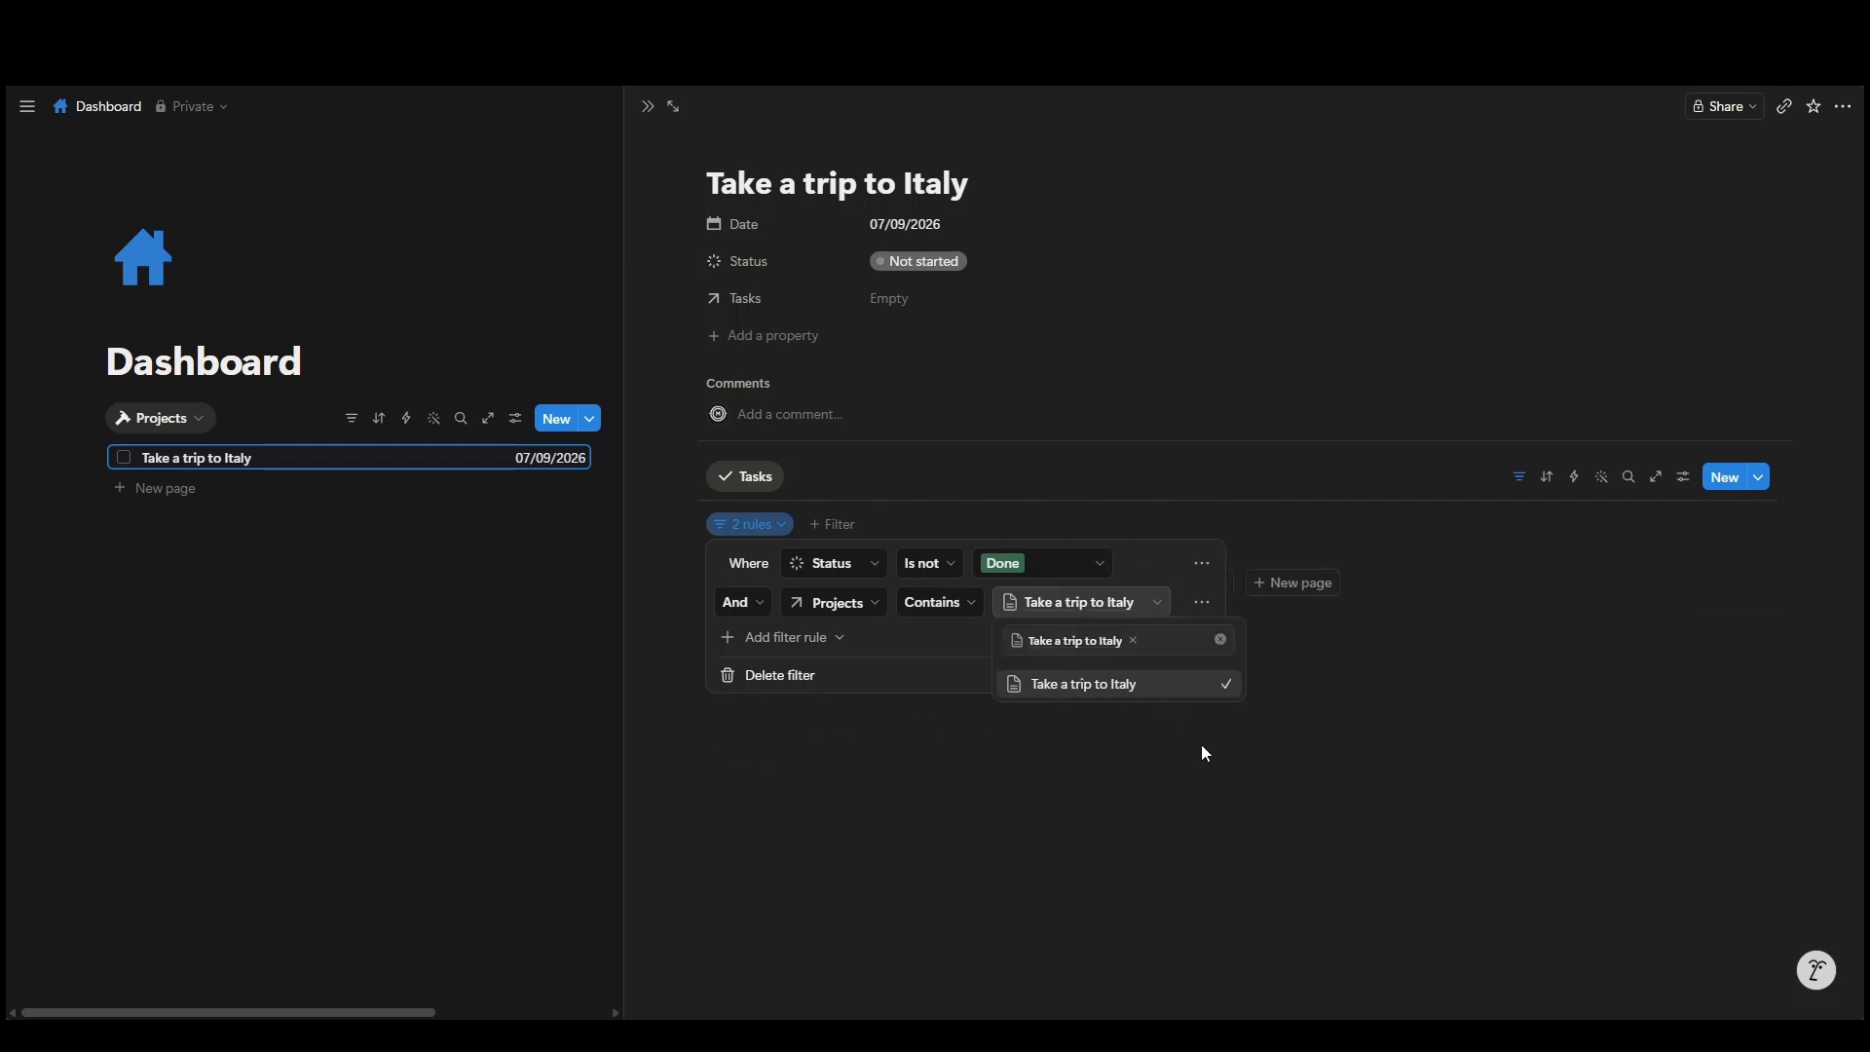
{"action": "left_click", "coordinate": [1520, 478]}
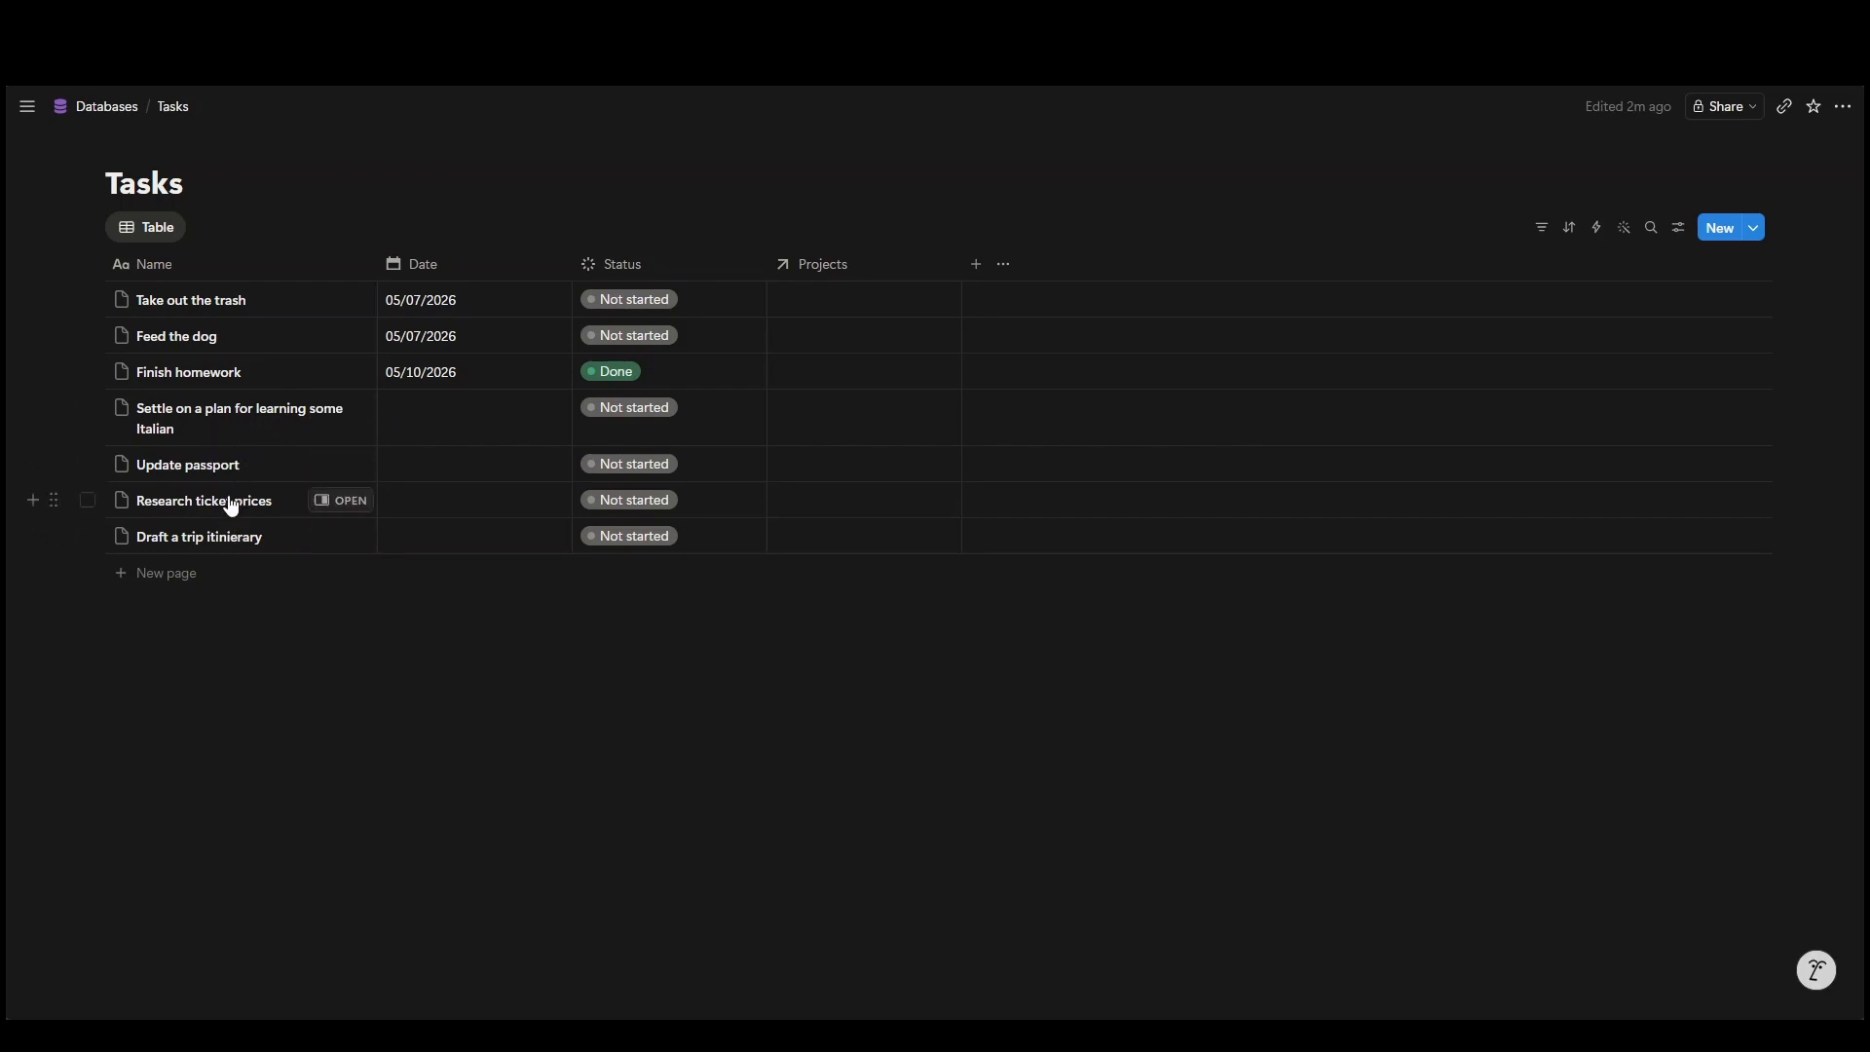
Step: In the Tasks database, link the Settle on a plan for learning some Italian and Update passport tasks to the Take a trip to Italy project
{"action": "left_click", "coordinate": [837, 418]}
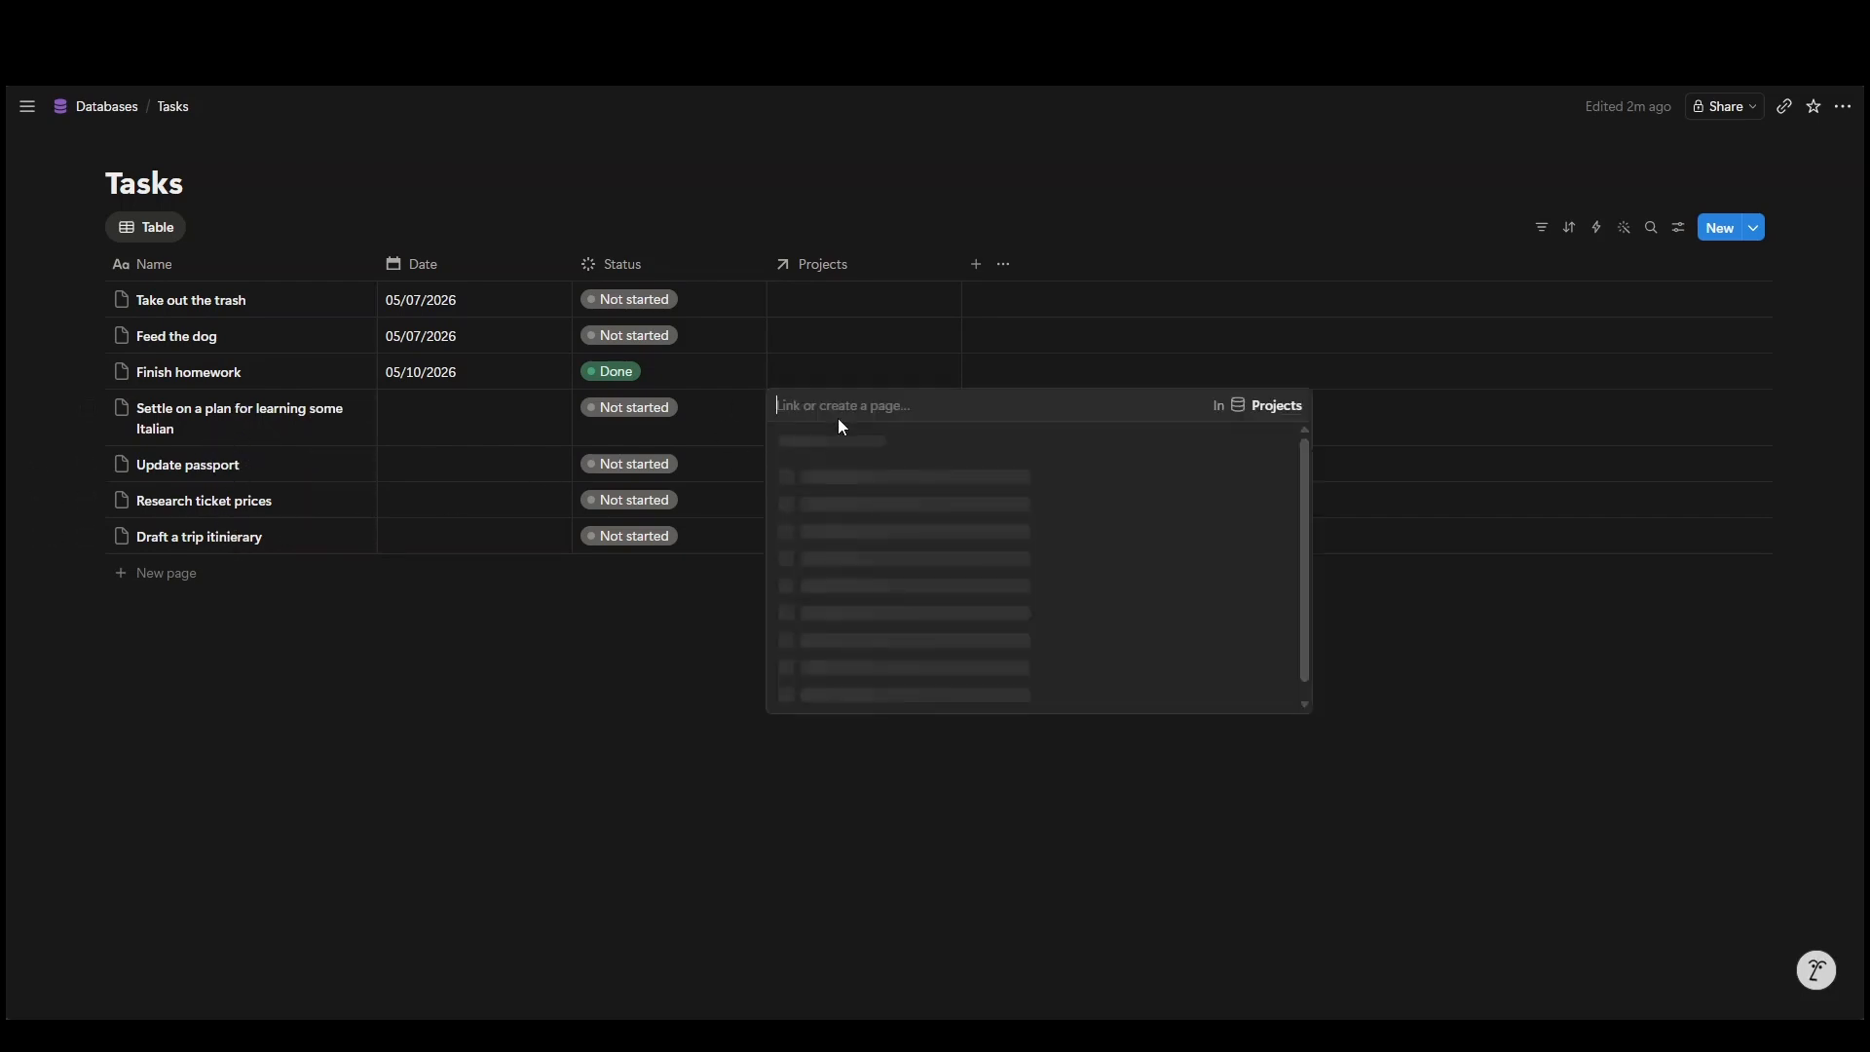
{"action": "left_click", "coordinate": [851, 492]}
{"action": "key", "text": "Escape"}
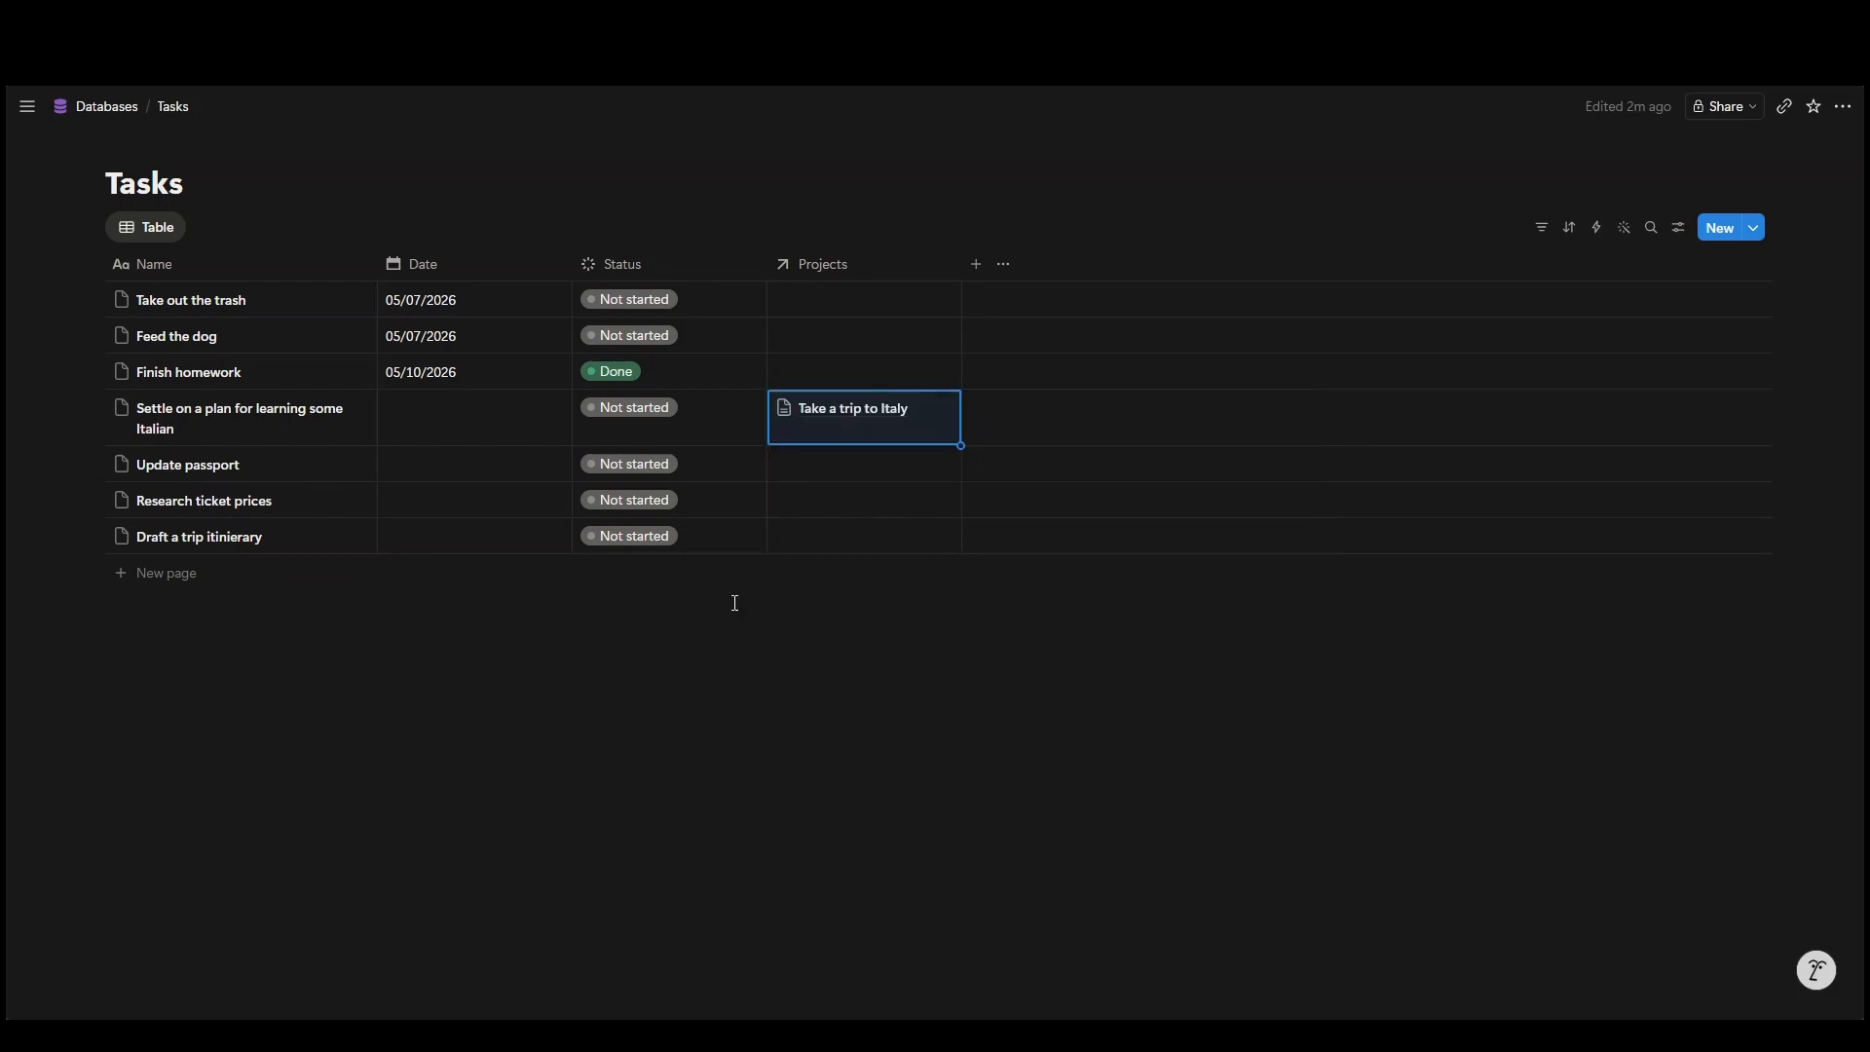
{"action": "left_click", "coordinate": [800, 464]}
{"action": "left_click", "coordinate": [851, 540]}
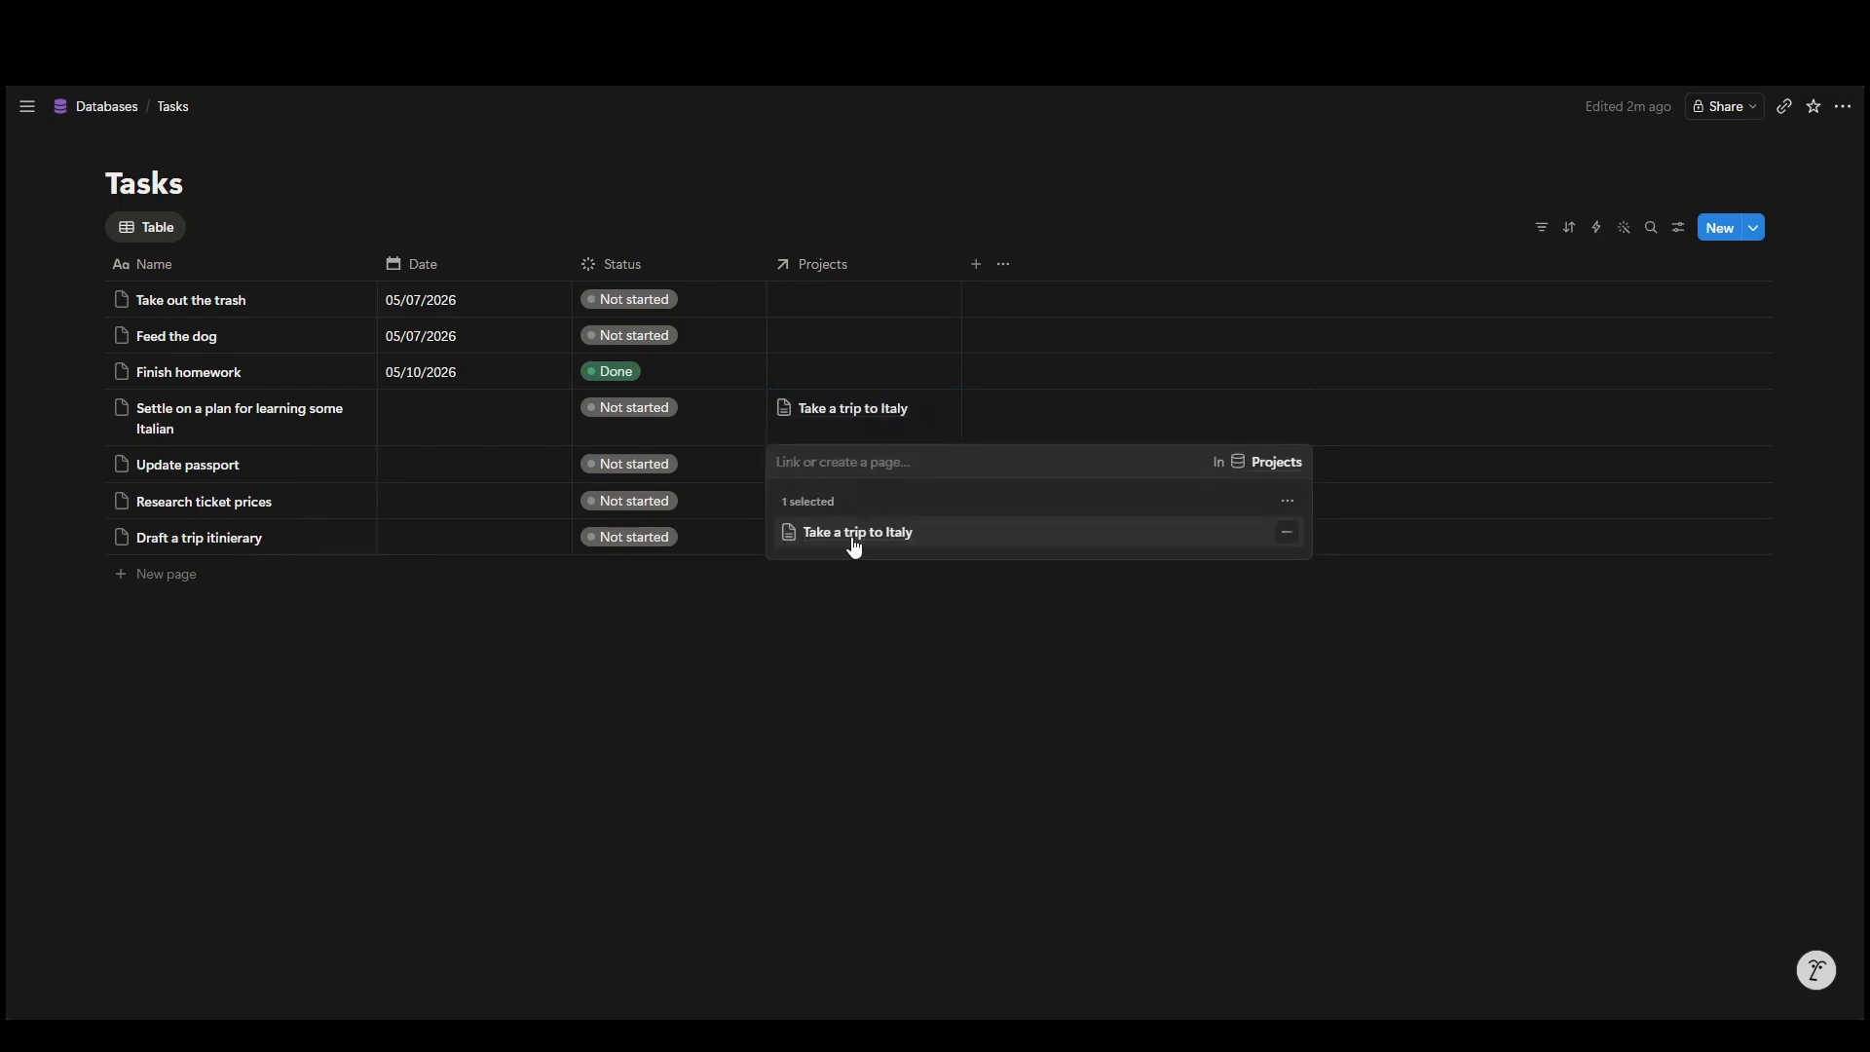
{"action": "left_click", "coordinate": [721, 676]}
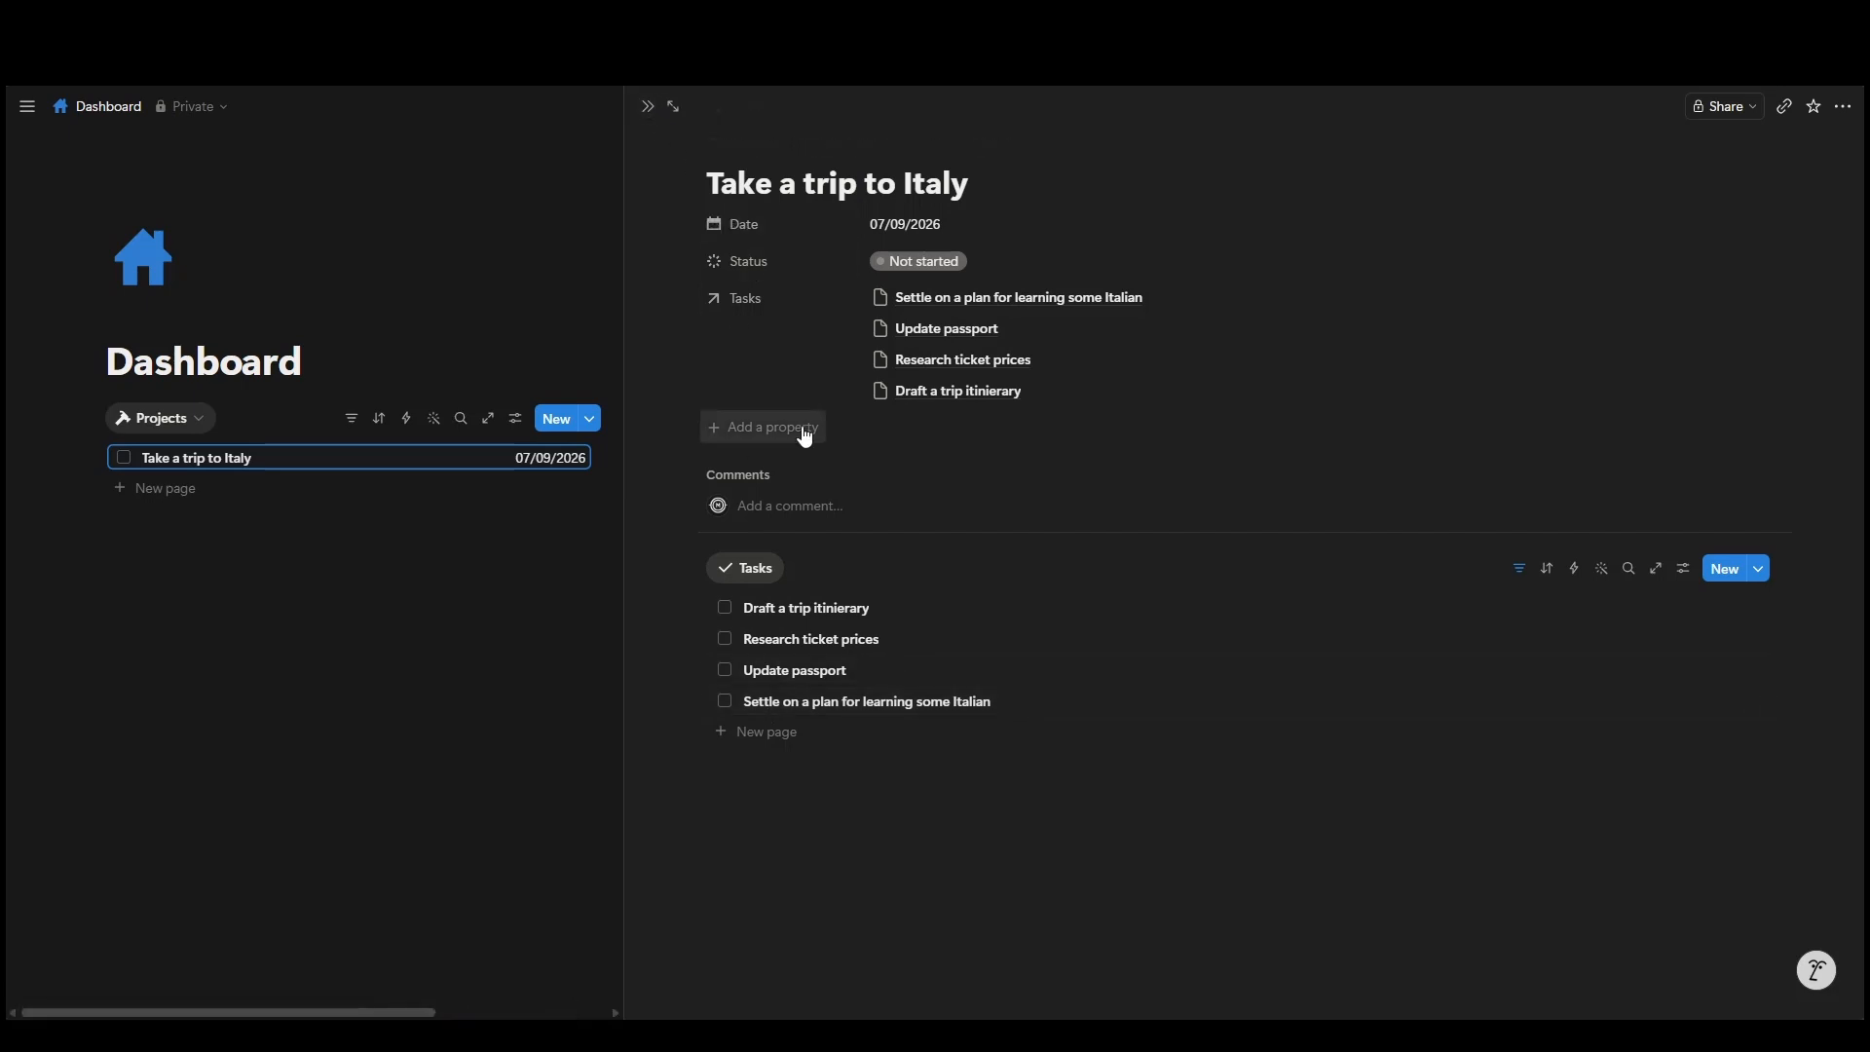
Step: Add a Projects filter rule to the Dashboard's Tasks view so that only tasks without a linked project are listed
{"action": "key", "text": "Escape"}
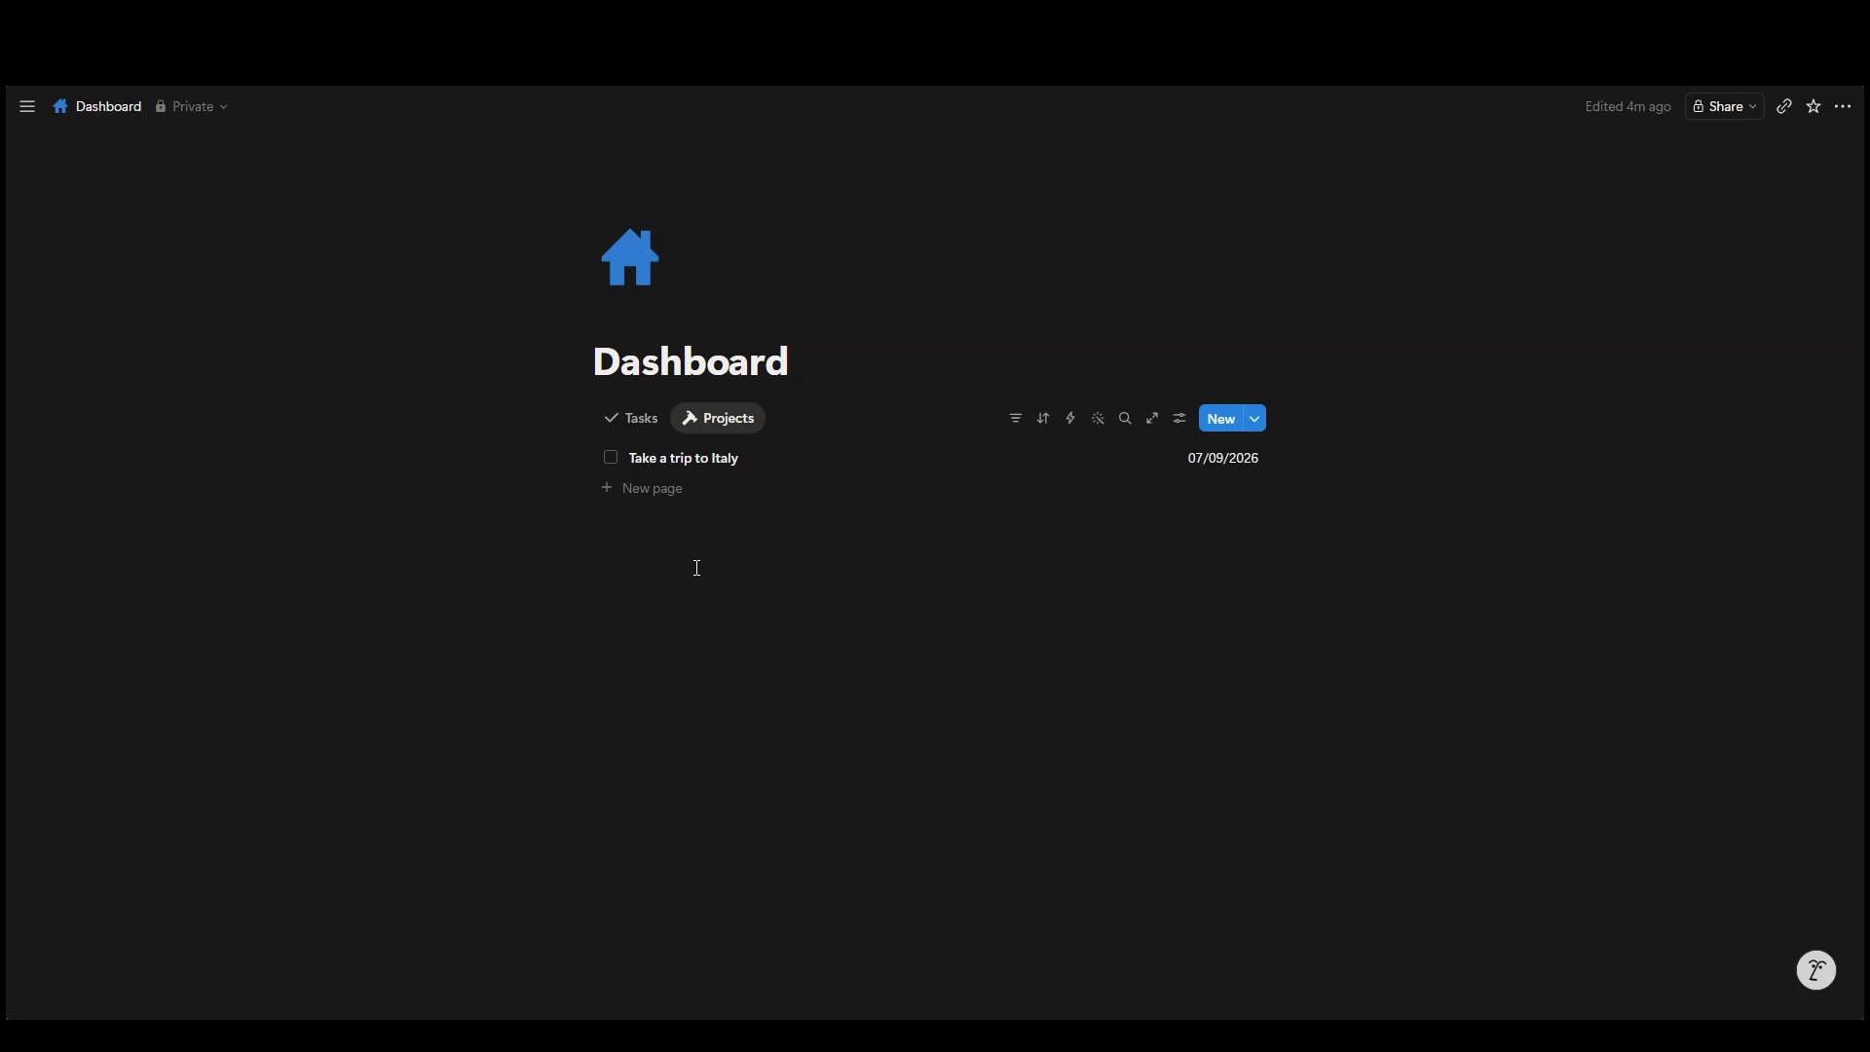
{"action": "left_click", "coordinate": [628, 428]}
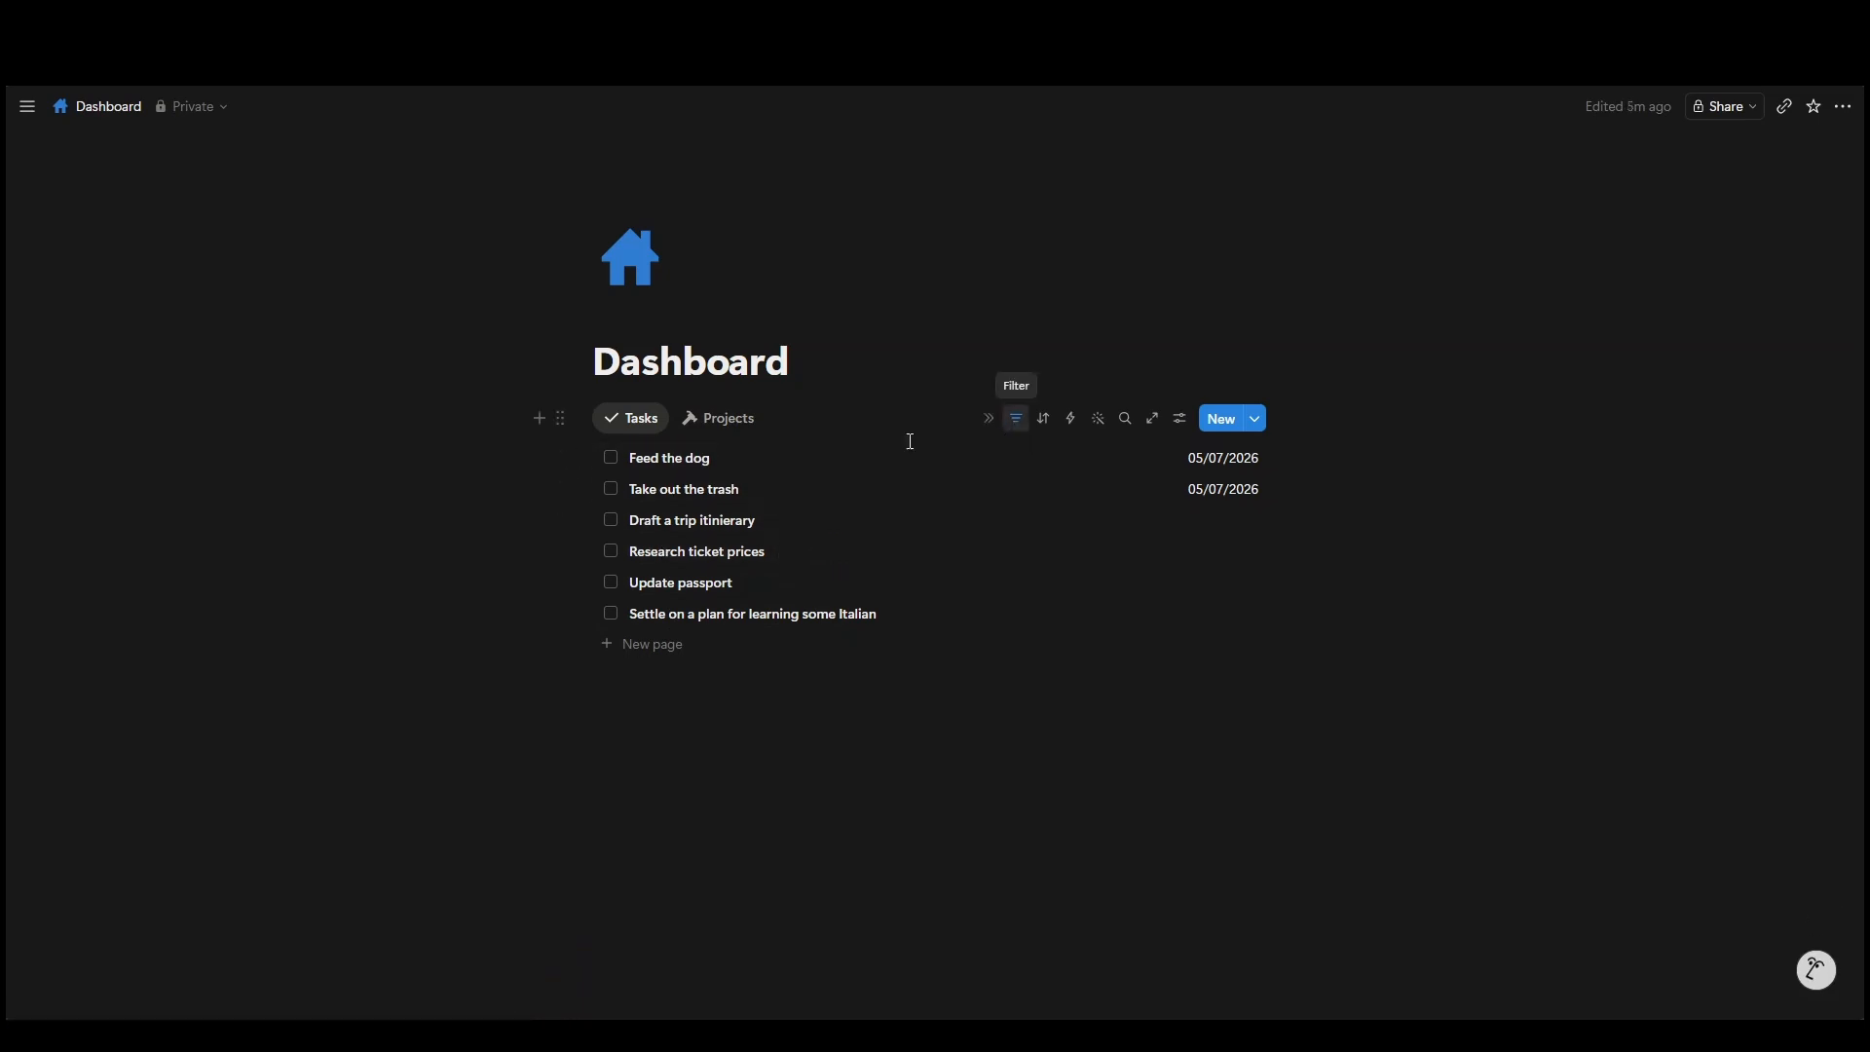
{"action": "left_click", "coordinate": [1018, 419]}
{"action": "left_click", "coordinate": [649, 471]}
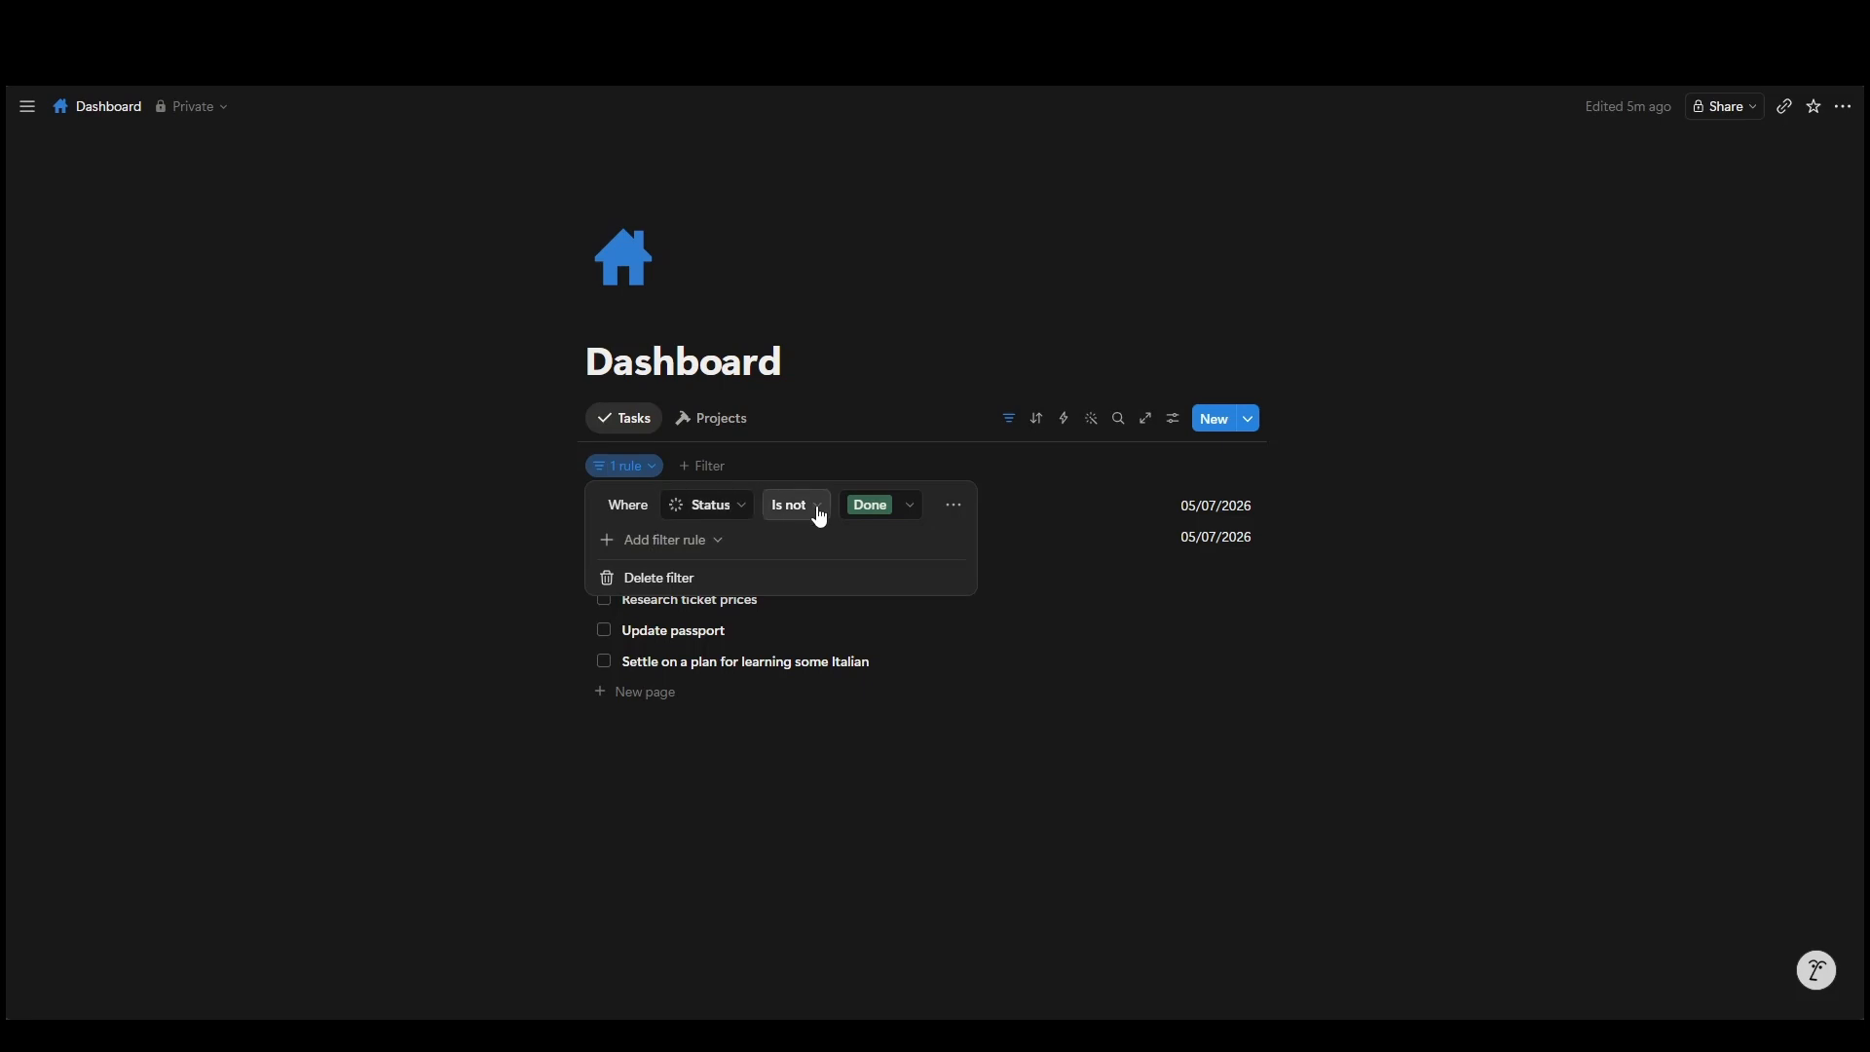
{"action": "left_click", "coordinate": [708, 545]}
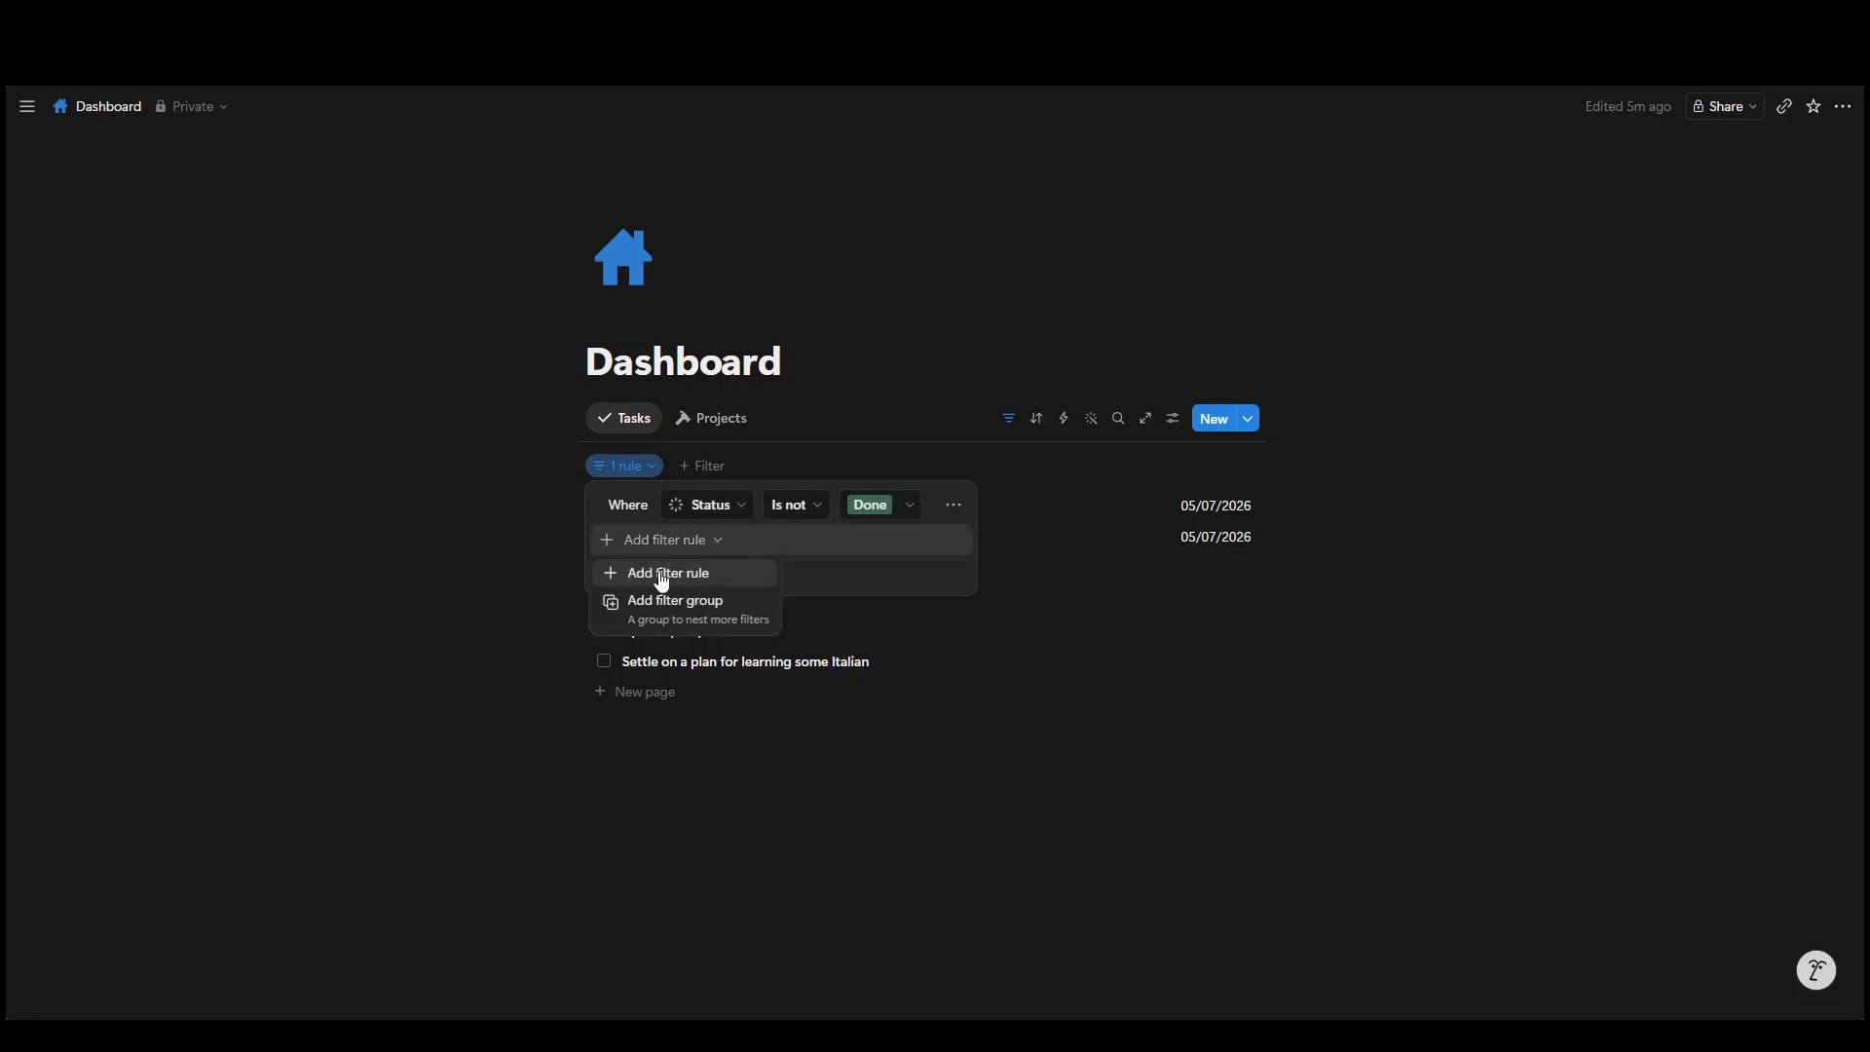
{"action": "left_click", "coordinate": [662, 575]}
{"action": "left_click", "coordinate": [743, 546]}
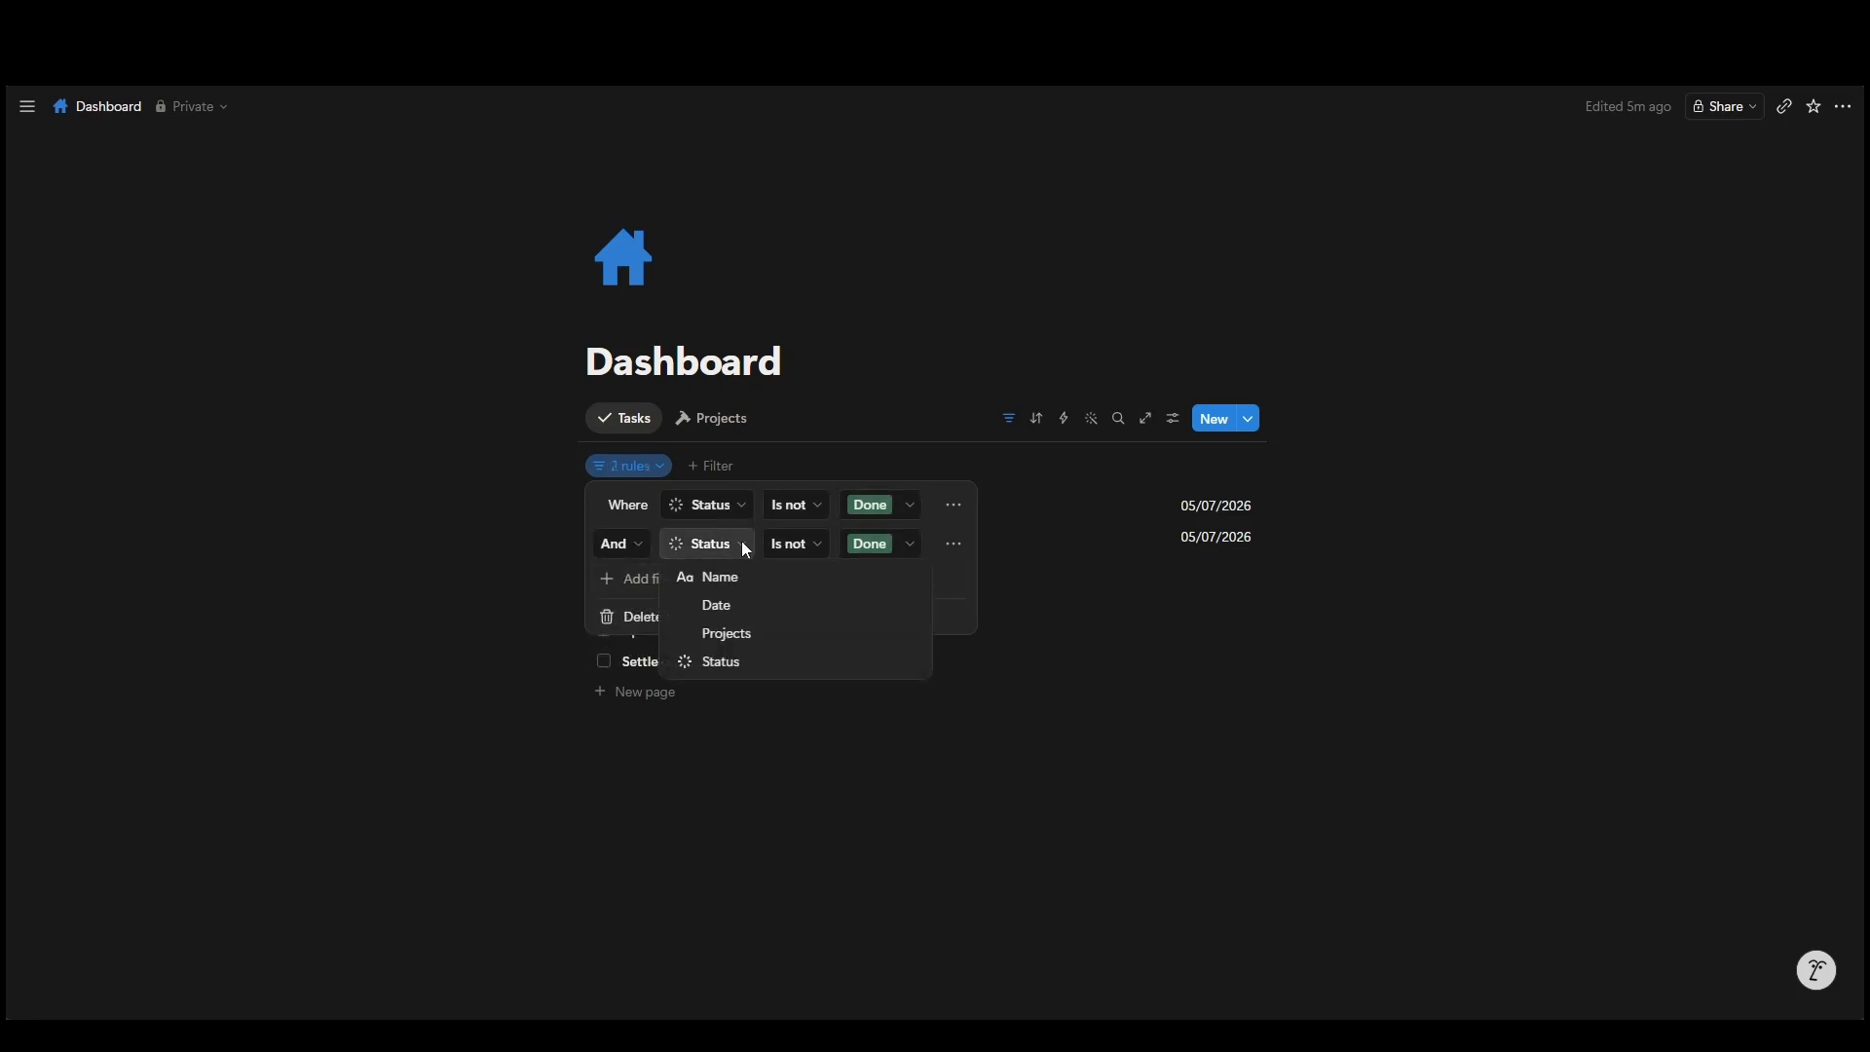
{"action": "left_click", "coordinate": [710, 553]}
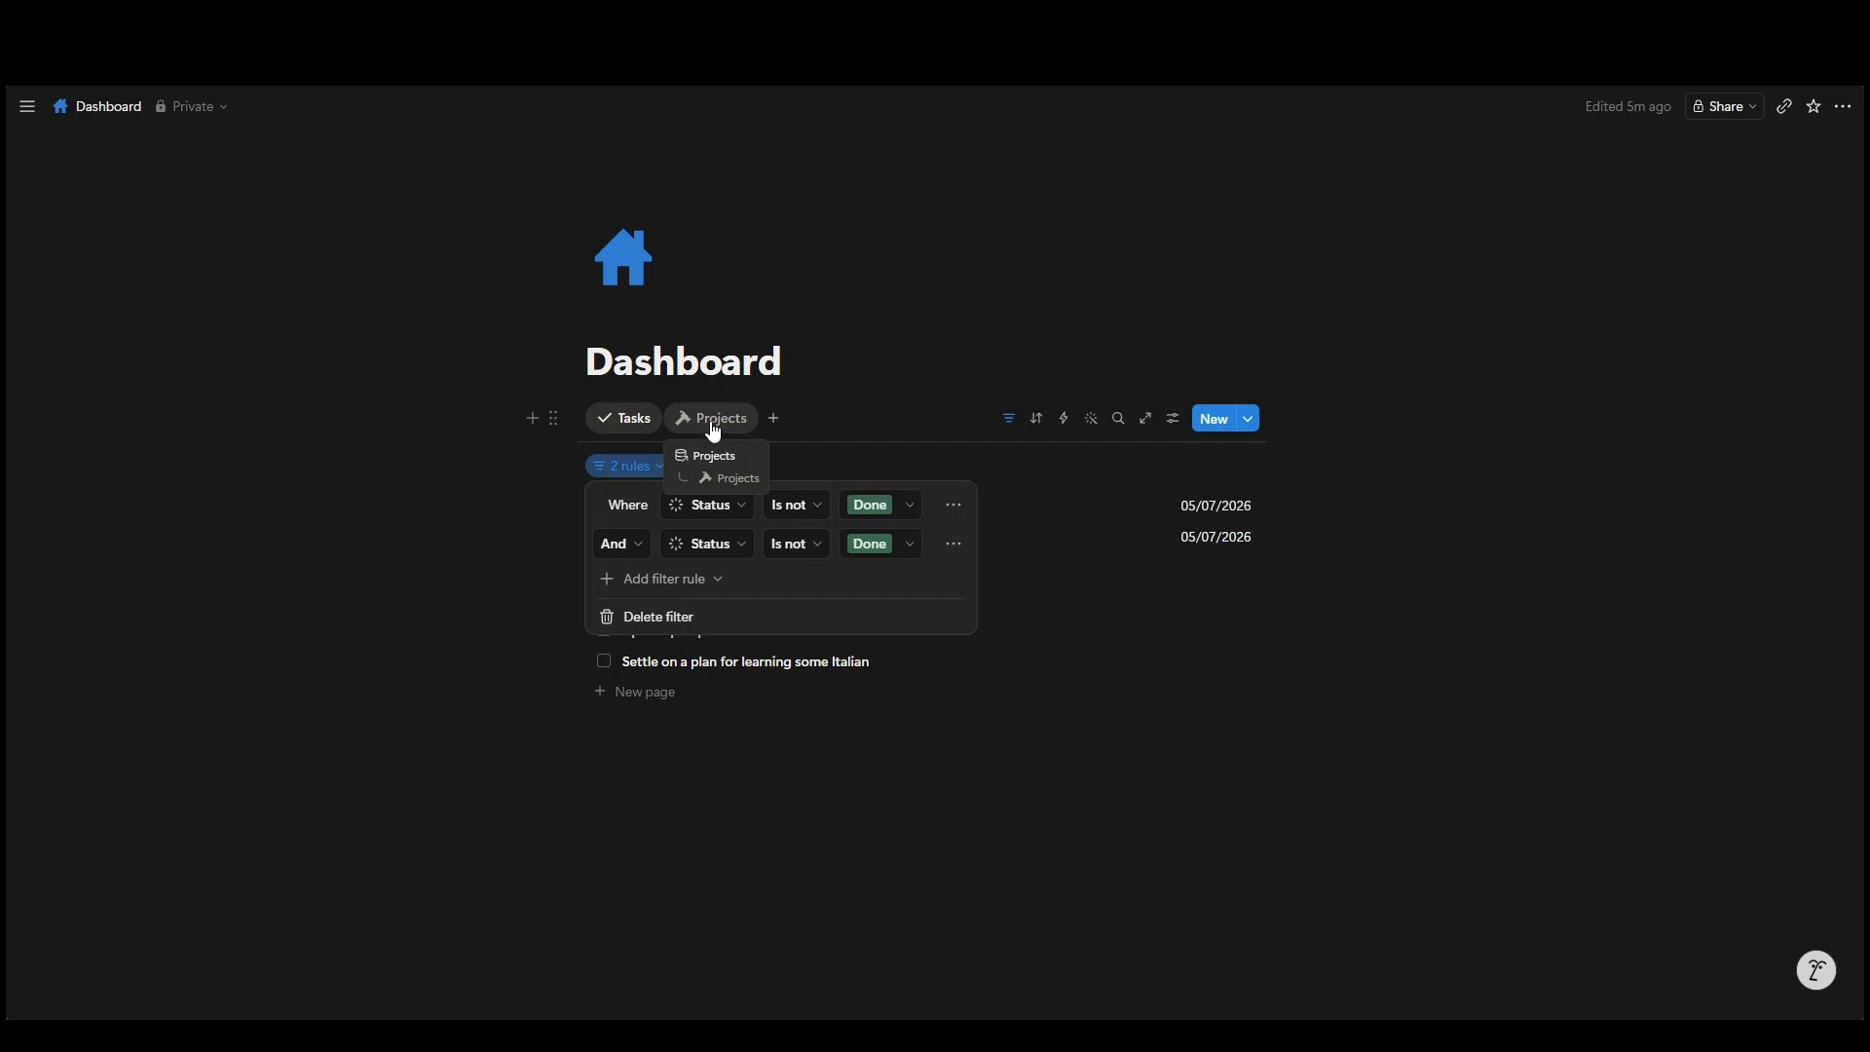
{"action": "left_click", "coordinate": [729, 549]}
{"action": "left_click", "coordinate": [724, 633]}
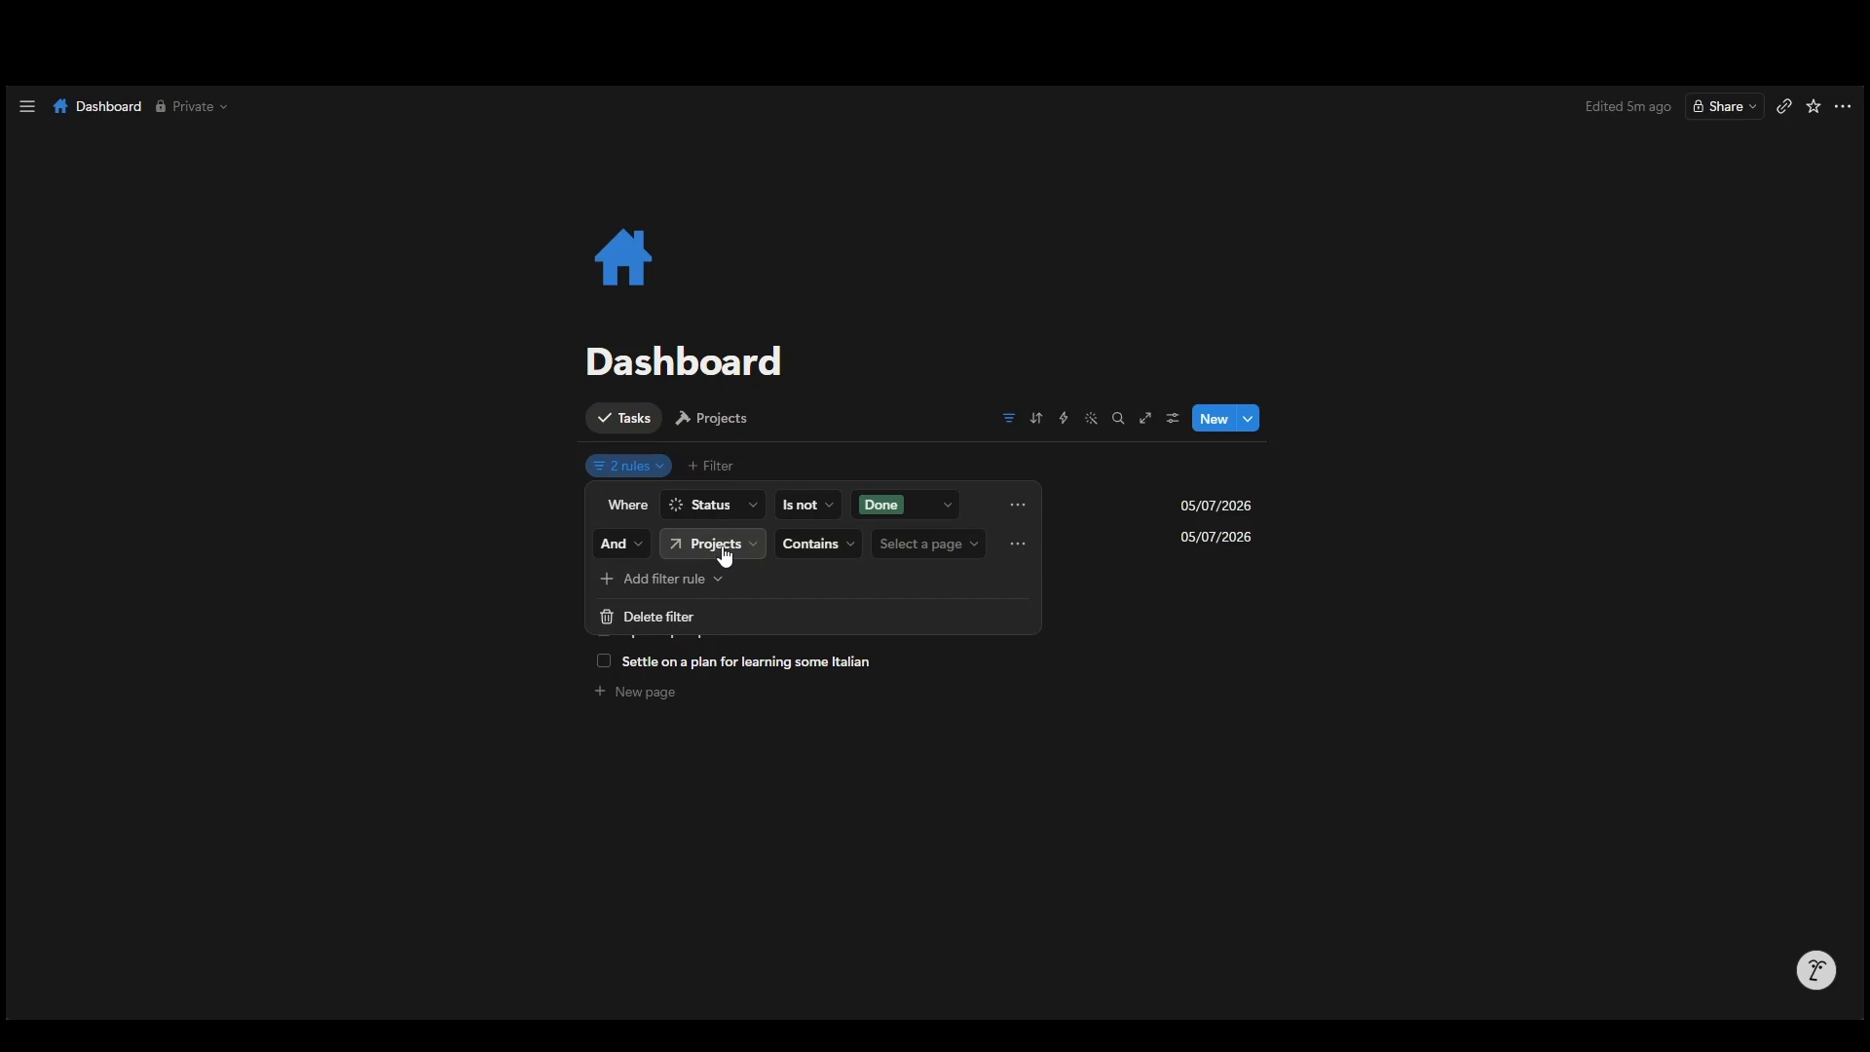
{"action": "left_click", "coordinate": [834, 546]}
{"action": "left_click", "coordinate": [847, 628]}
{"action": "left_click", "coordinate": [722, 810]}
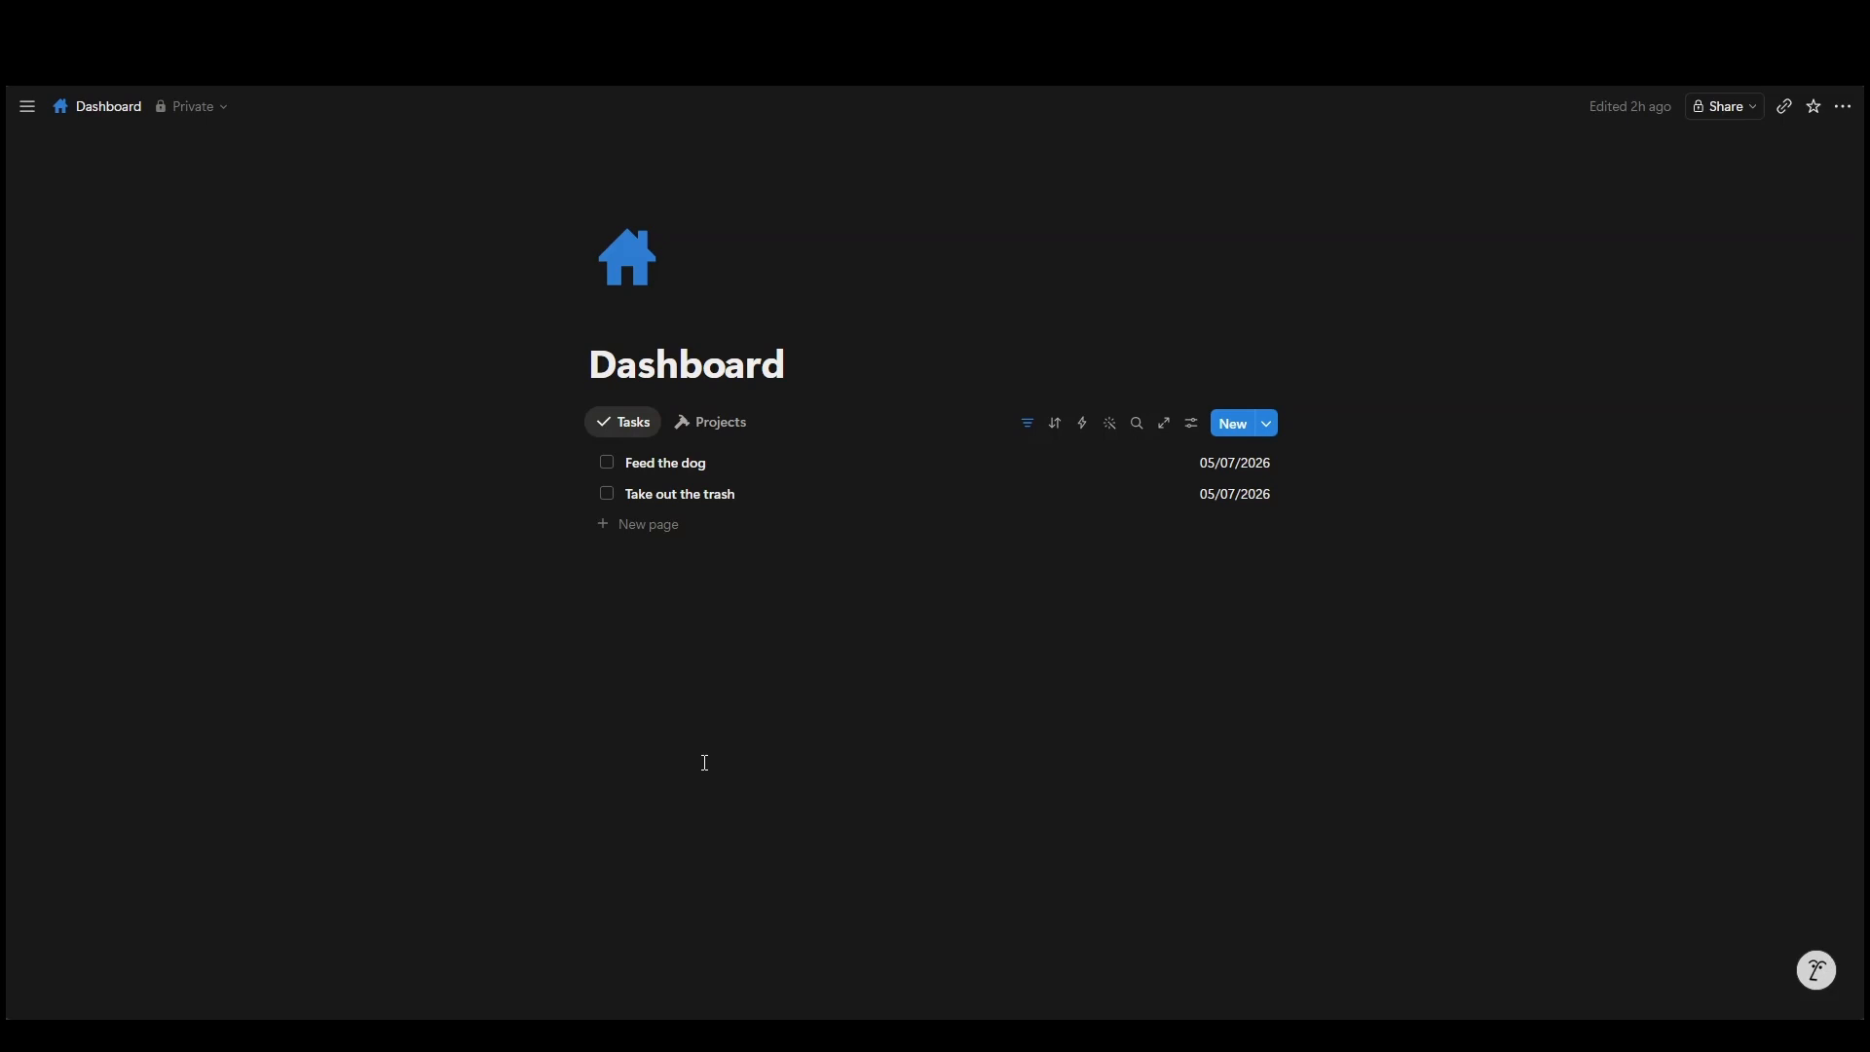
Step: Show the Dashboard's Projects view and open the Take a trip to Italy project in side peek to review its tasks
{"action": "left_click", "coordinate": [713, 440]}
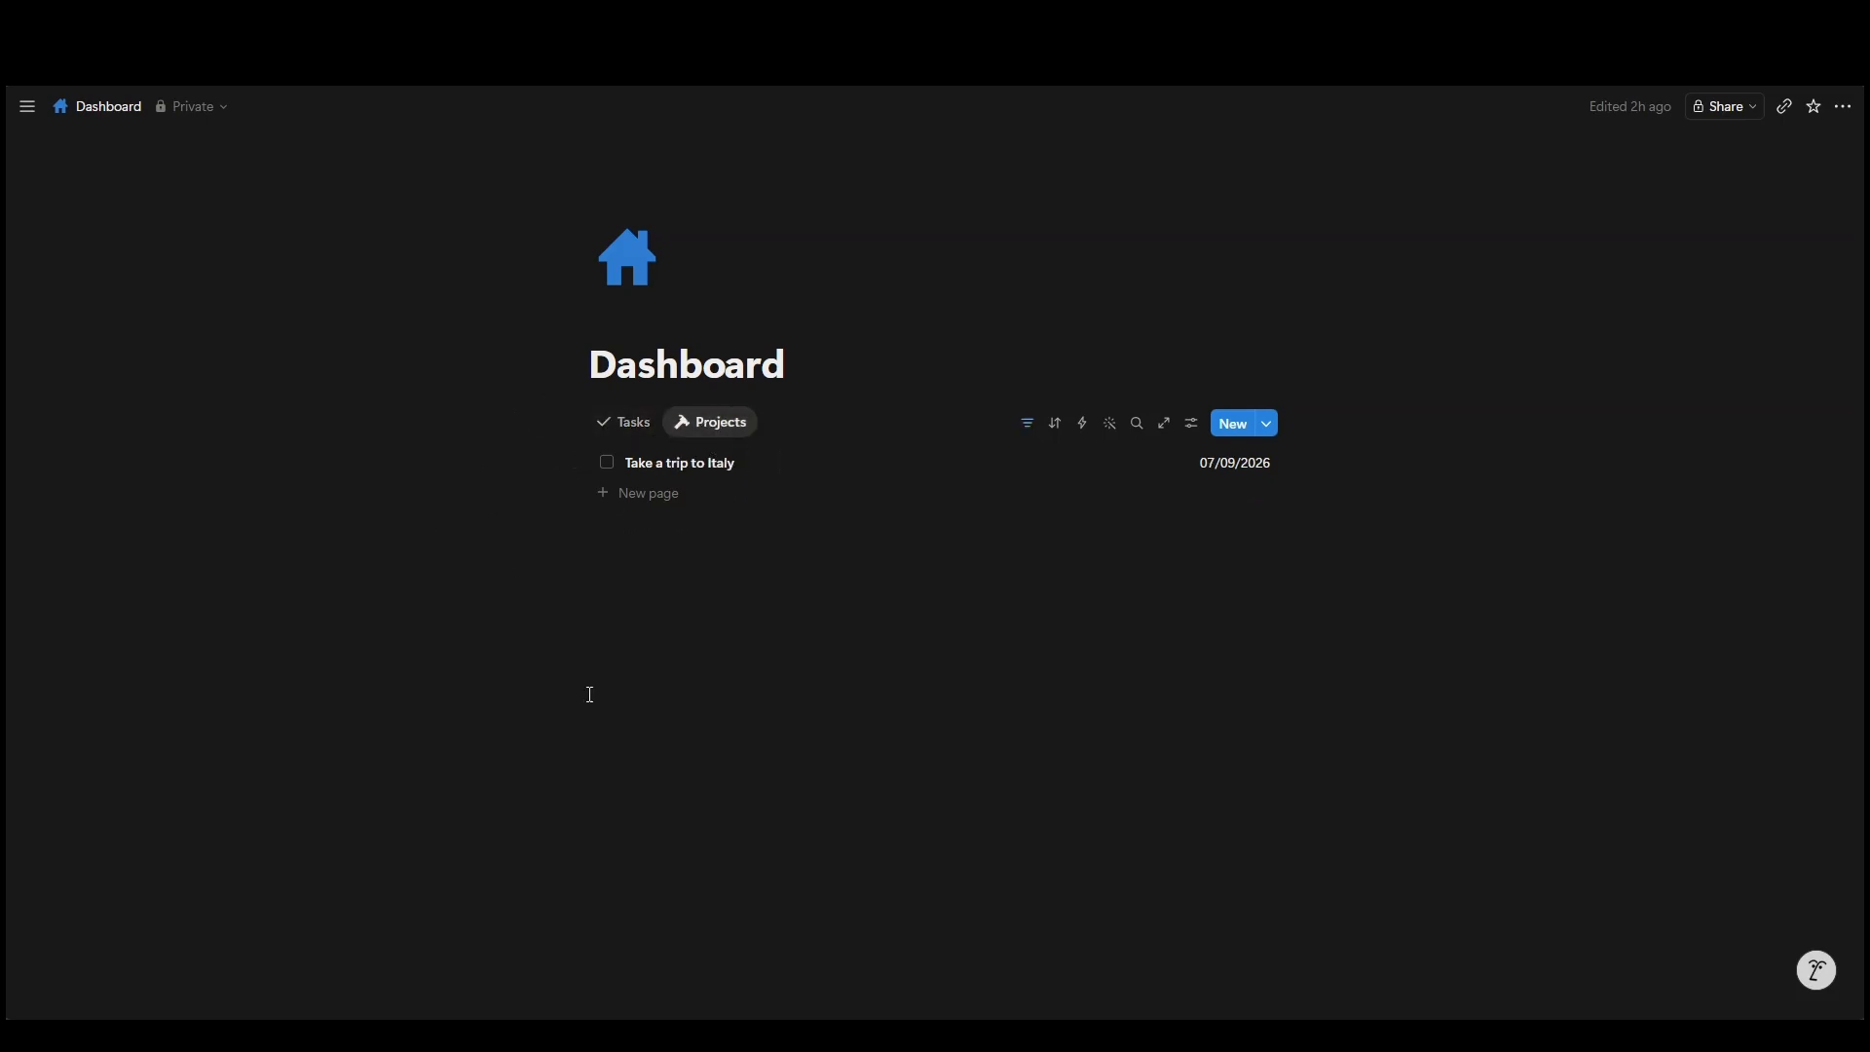
{"action": "left_click", "coordinate": [672, 475]}
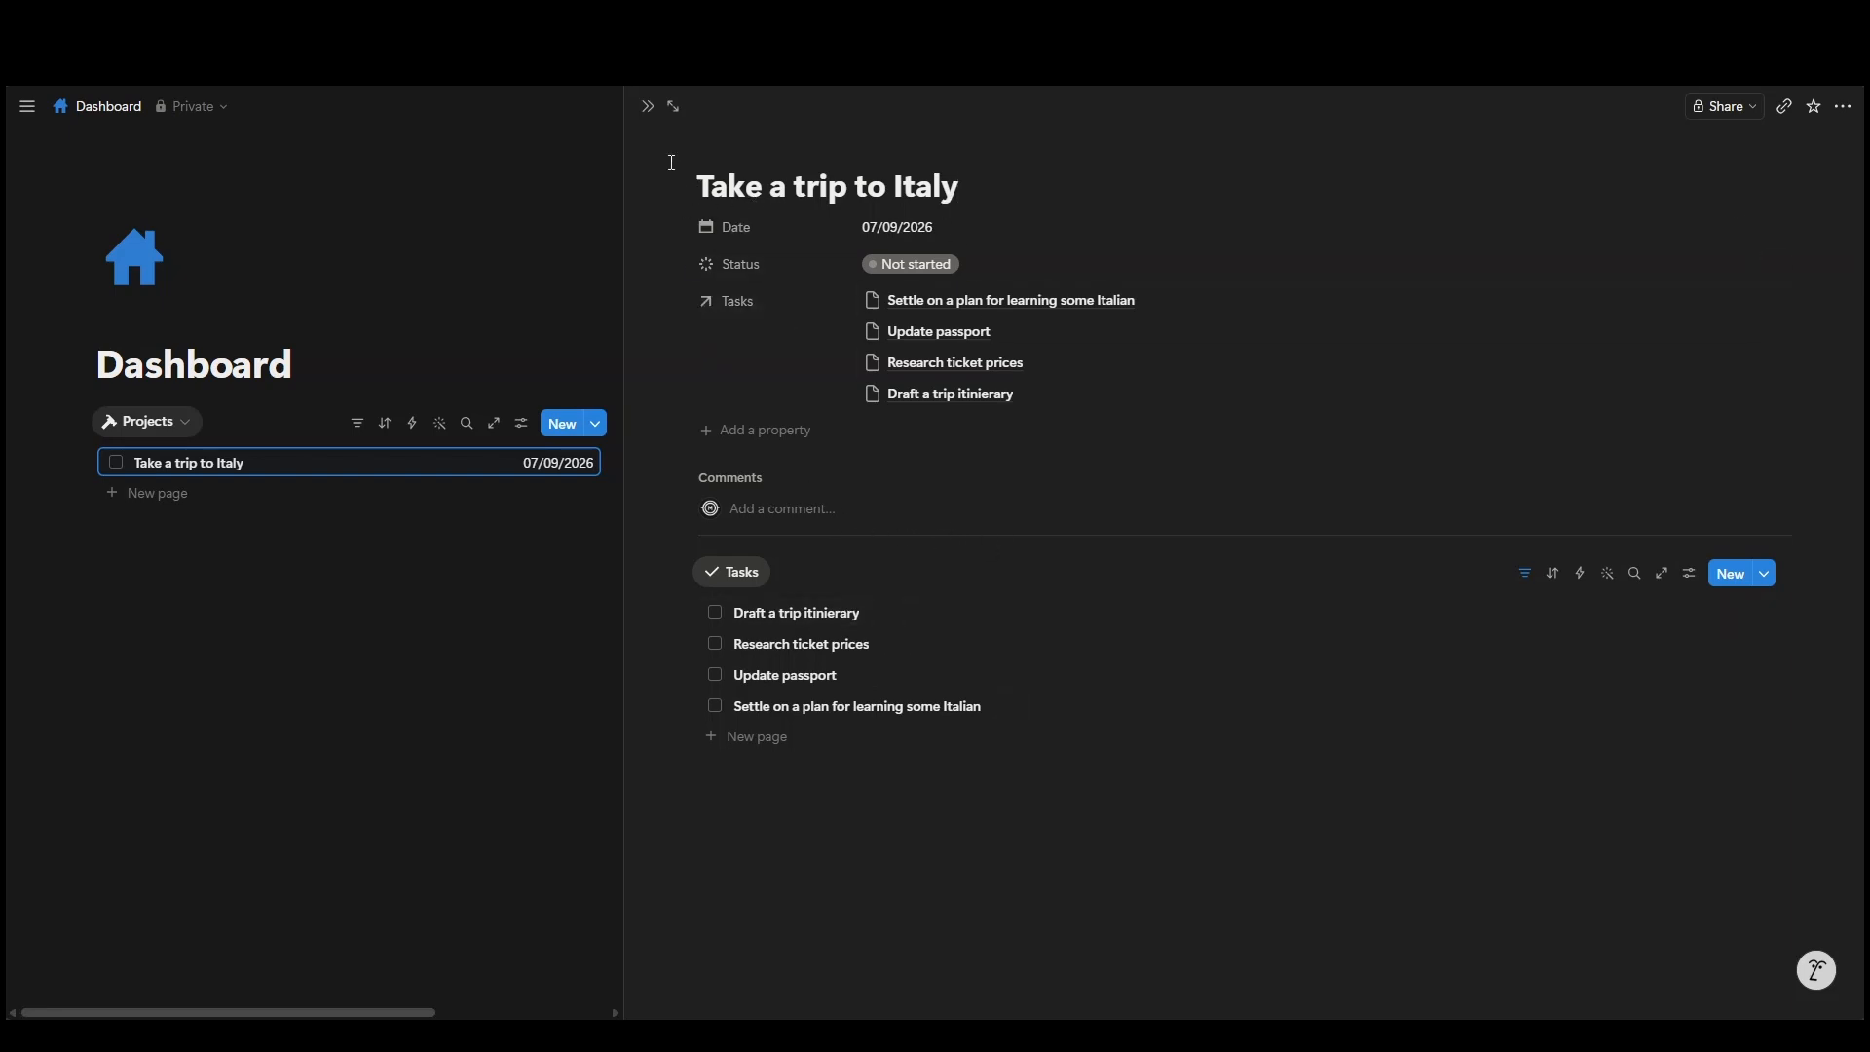
Step: Add a trial project named test to the Dashboard's Projects view and open its page
{"action": "left_click", "coordinate": [648, 107]}
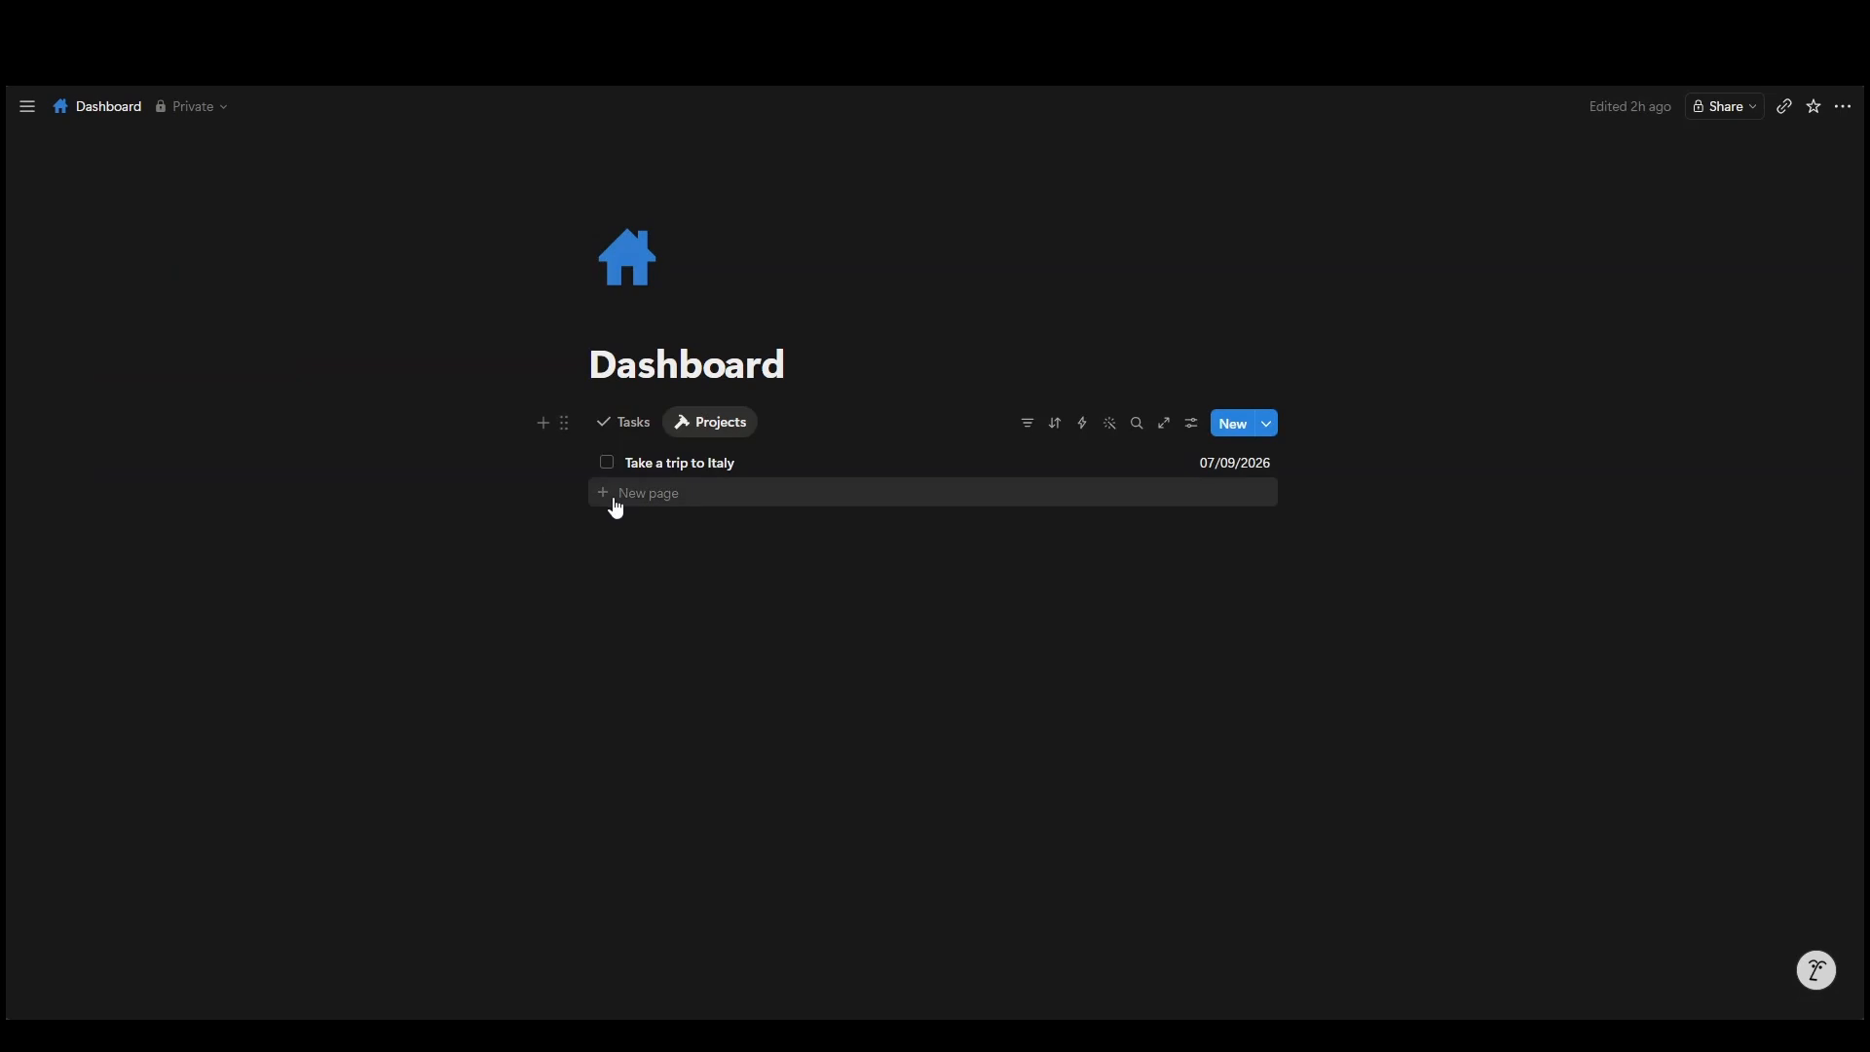
{"action": "left_click", "coordinate": [617, 498]}
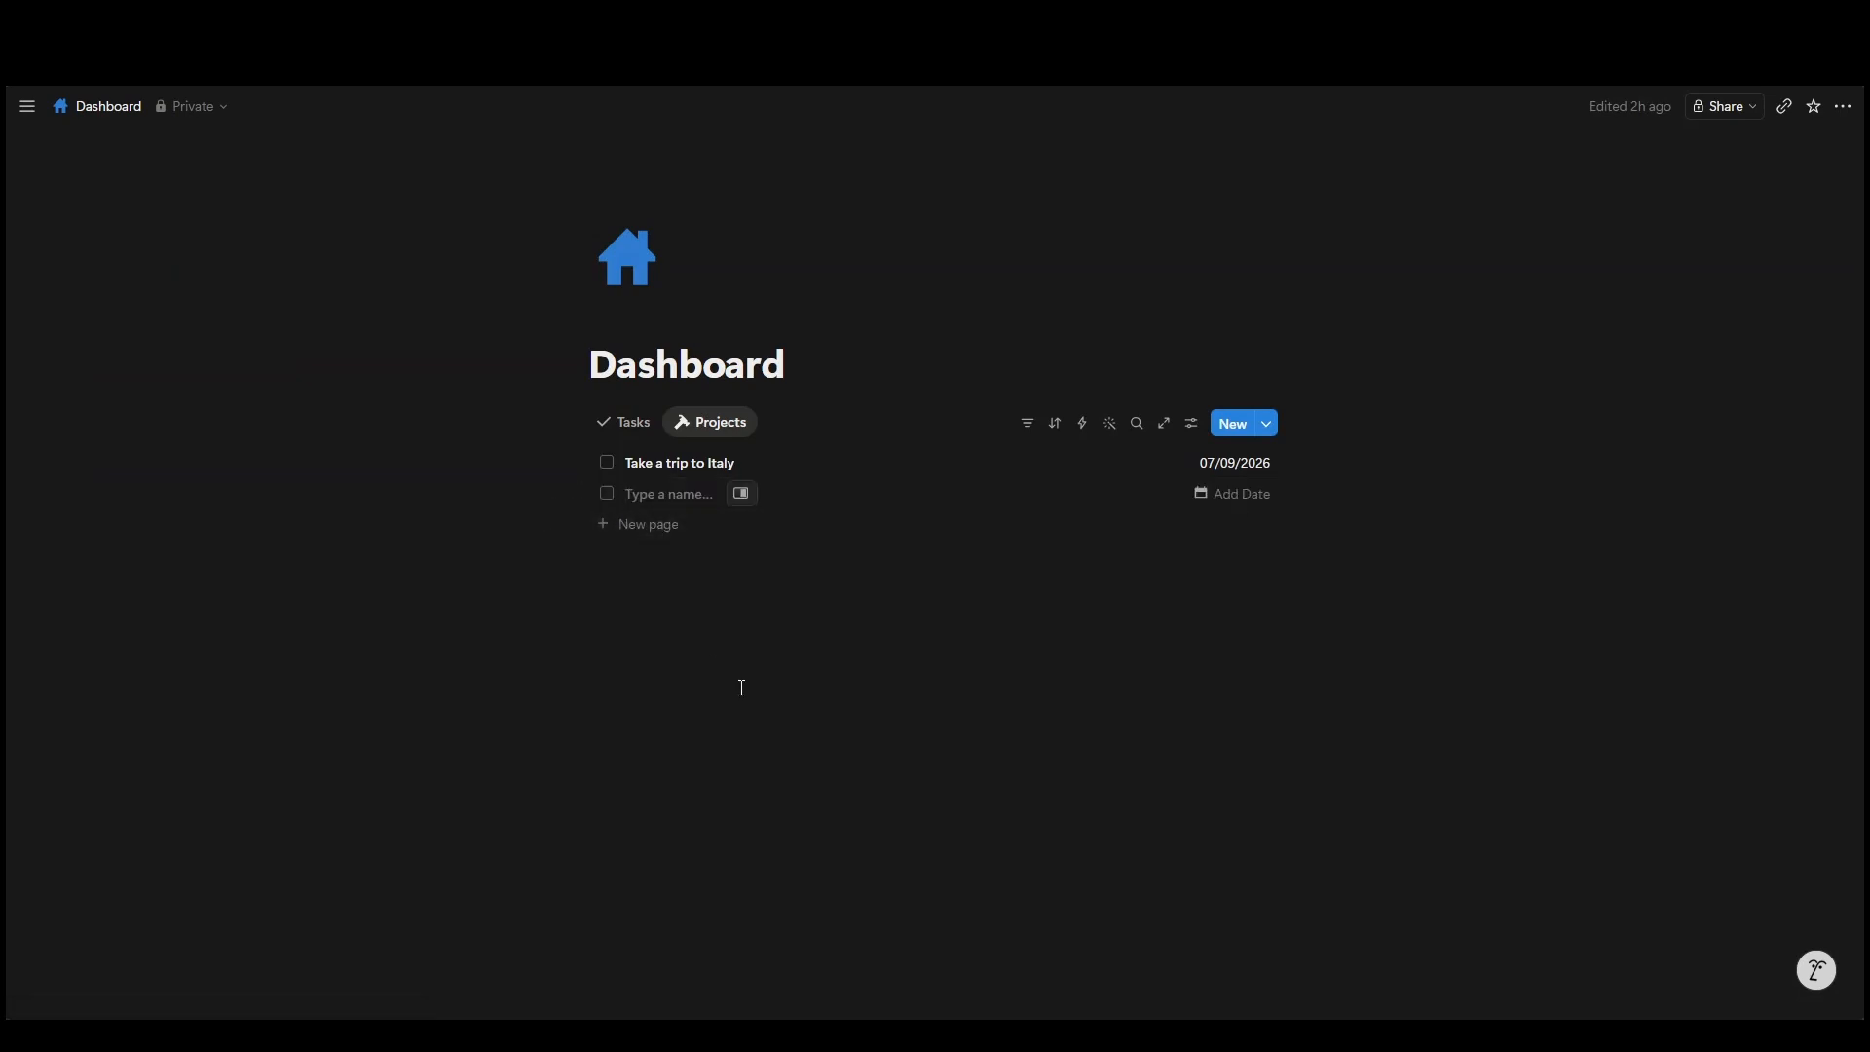
{"action": "type", "text": "test"}
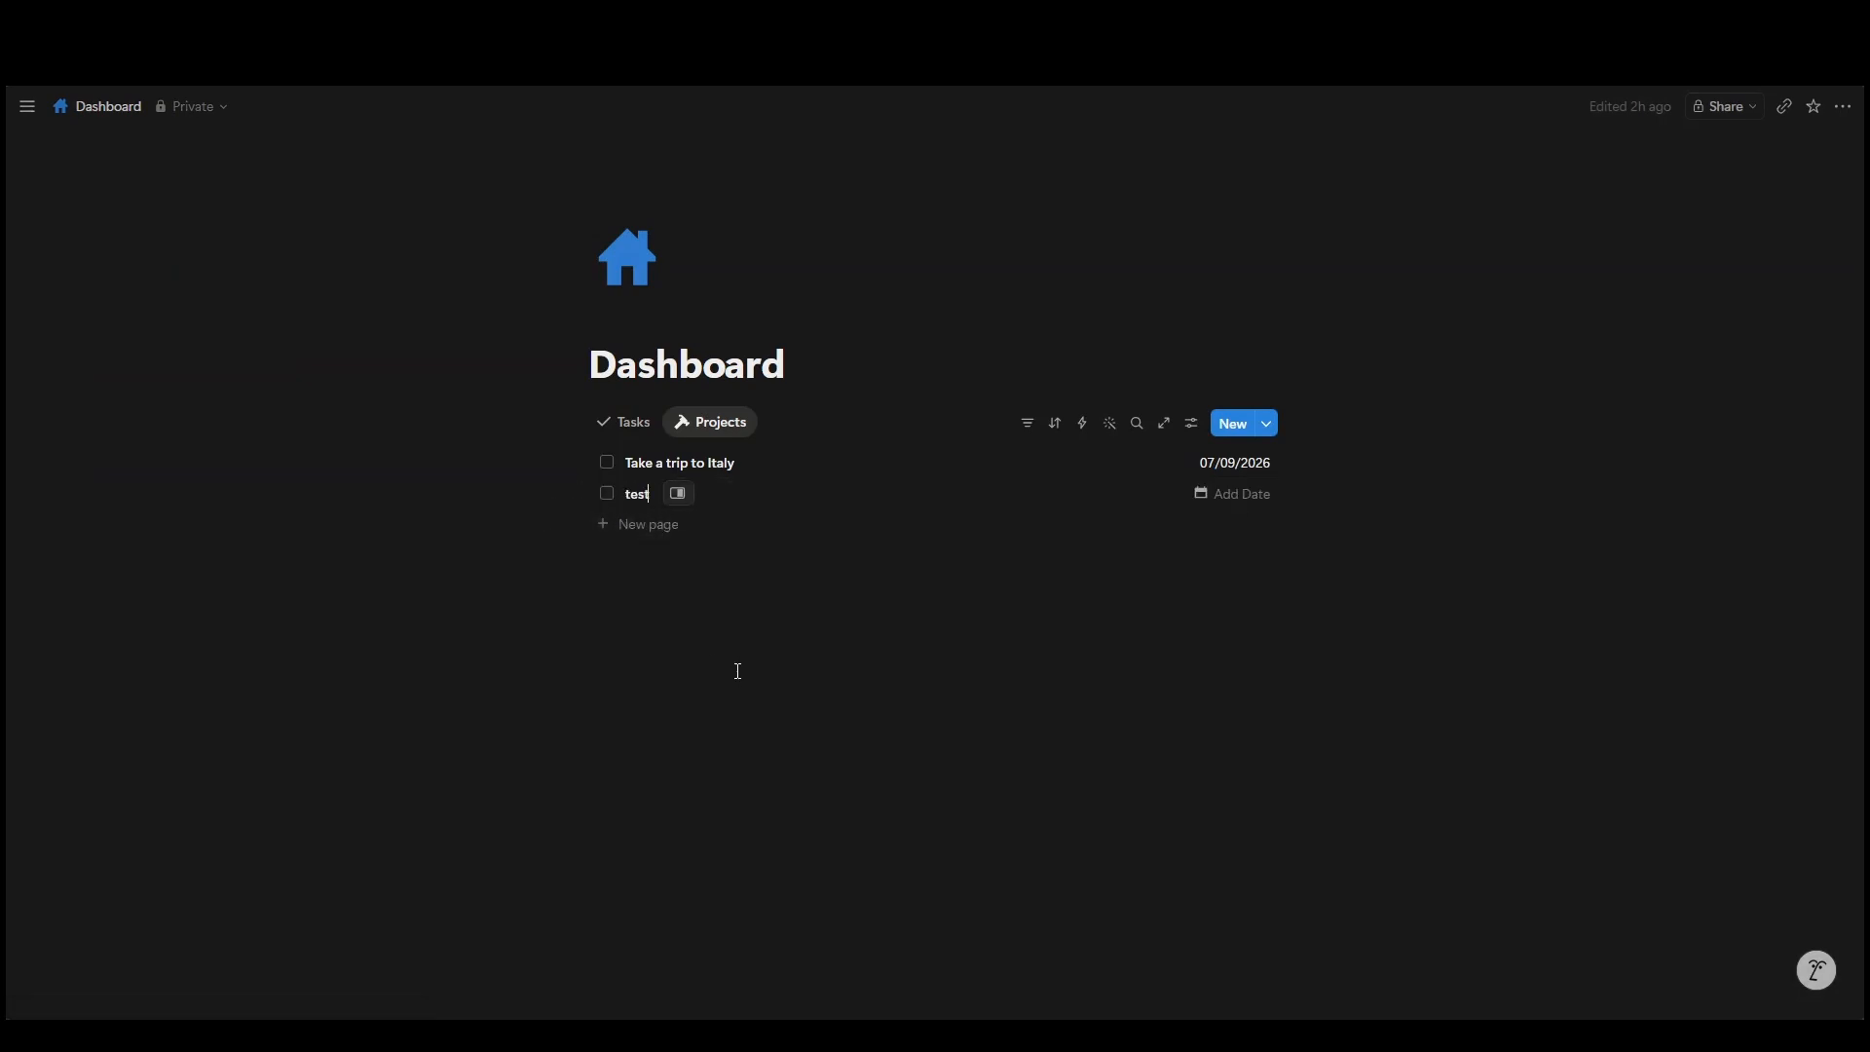
{"action": "left_click", "coordinate": [685, 563]}
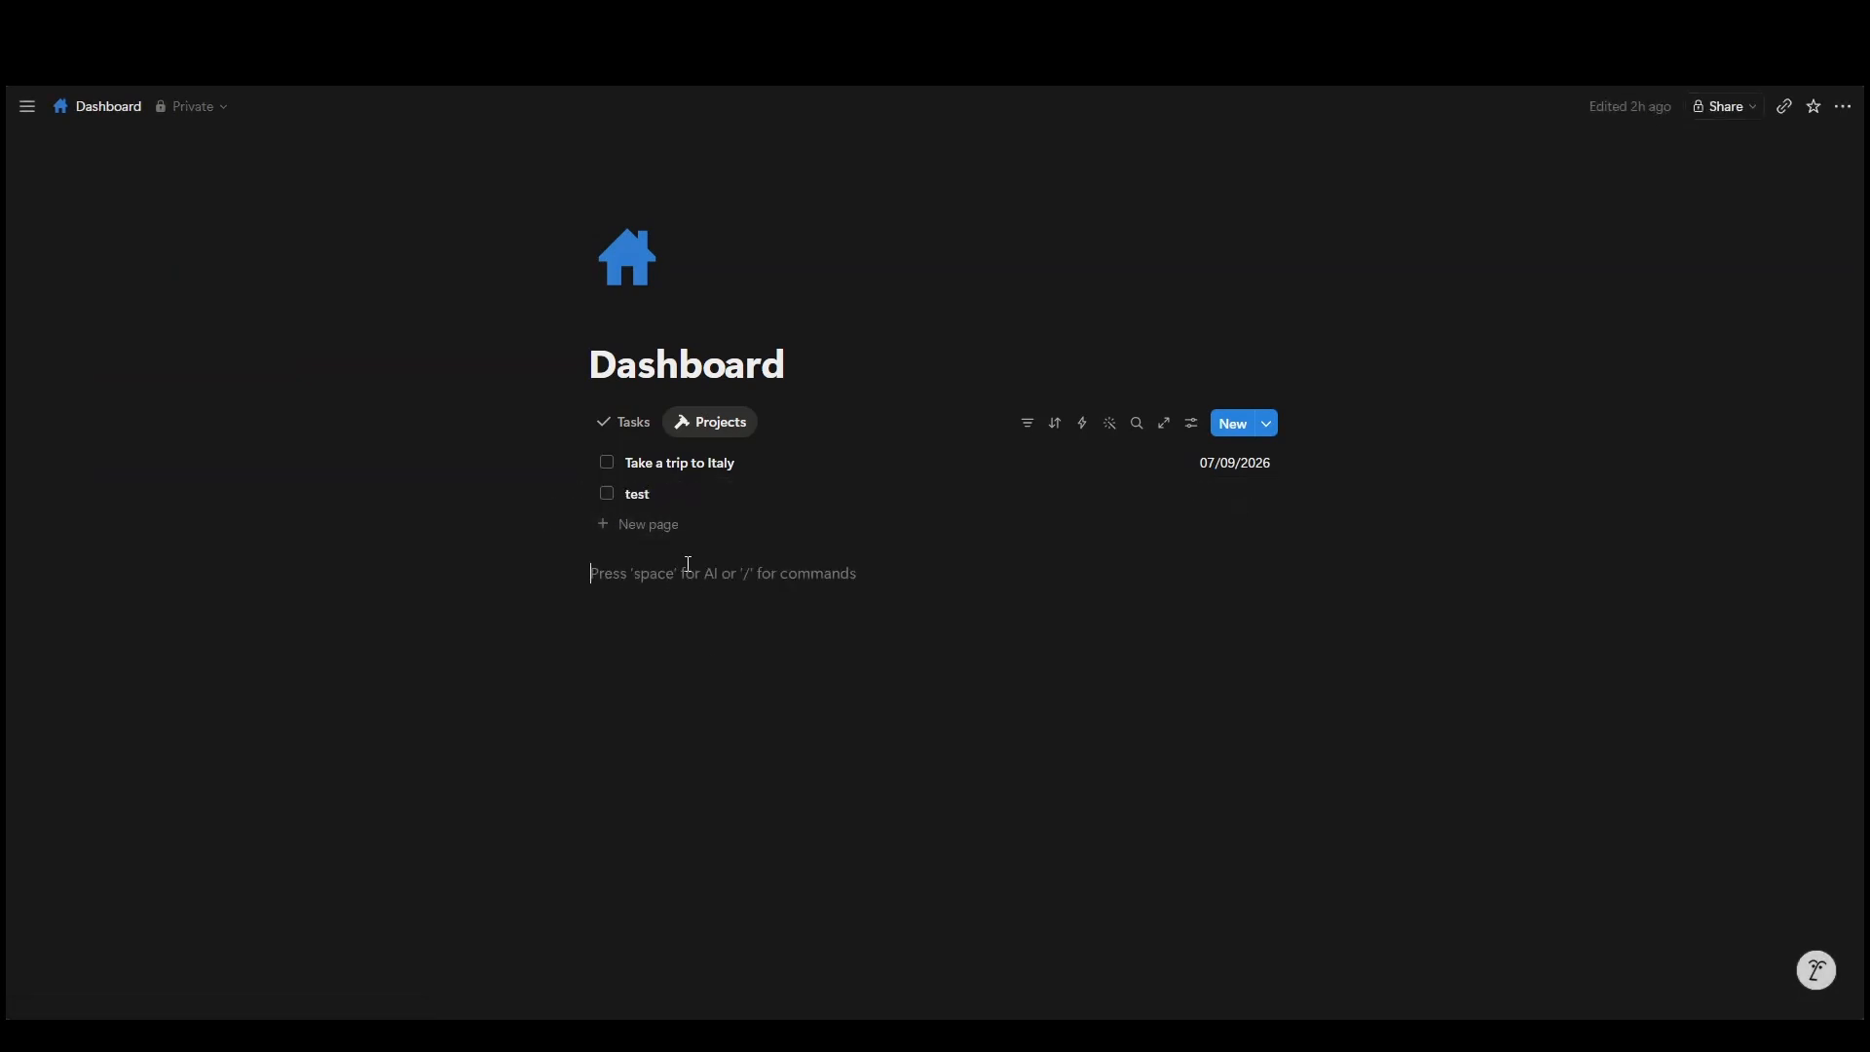
{"action": "left_click", "coordinate": [653, 493]}
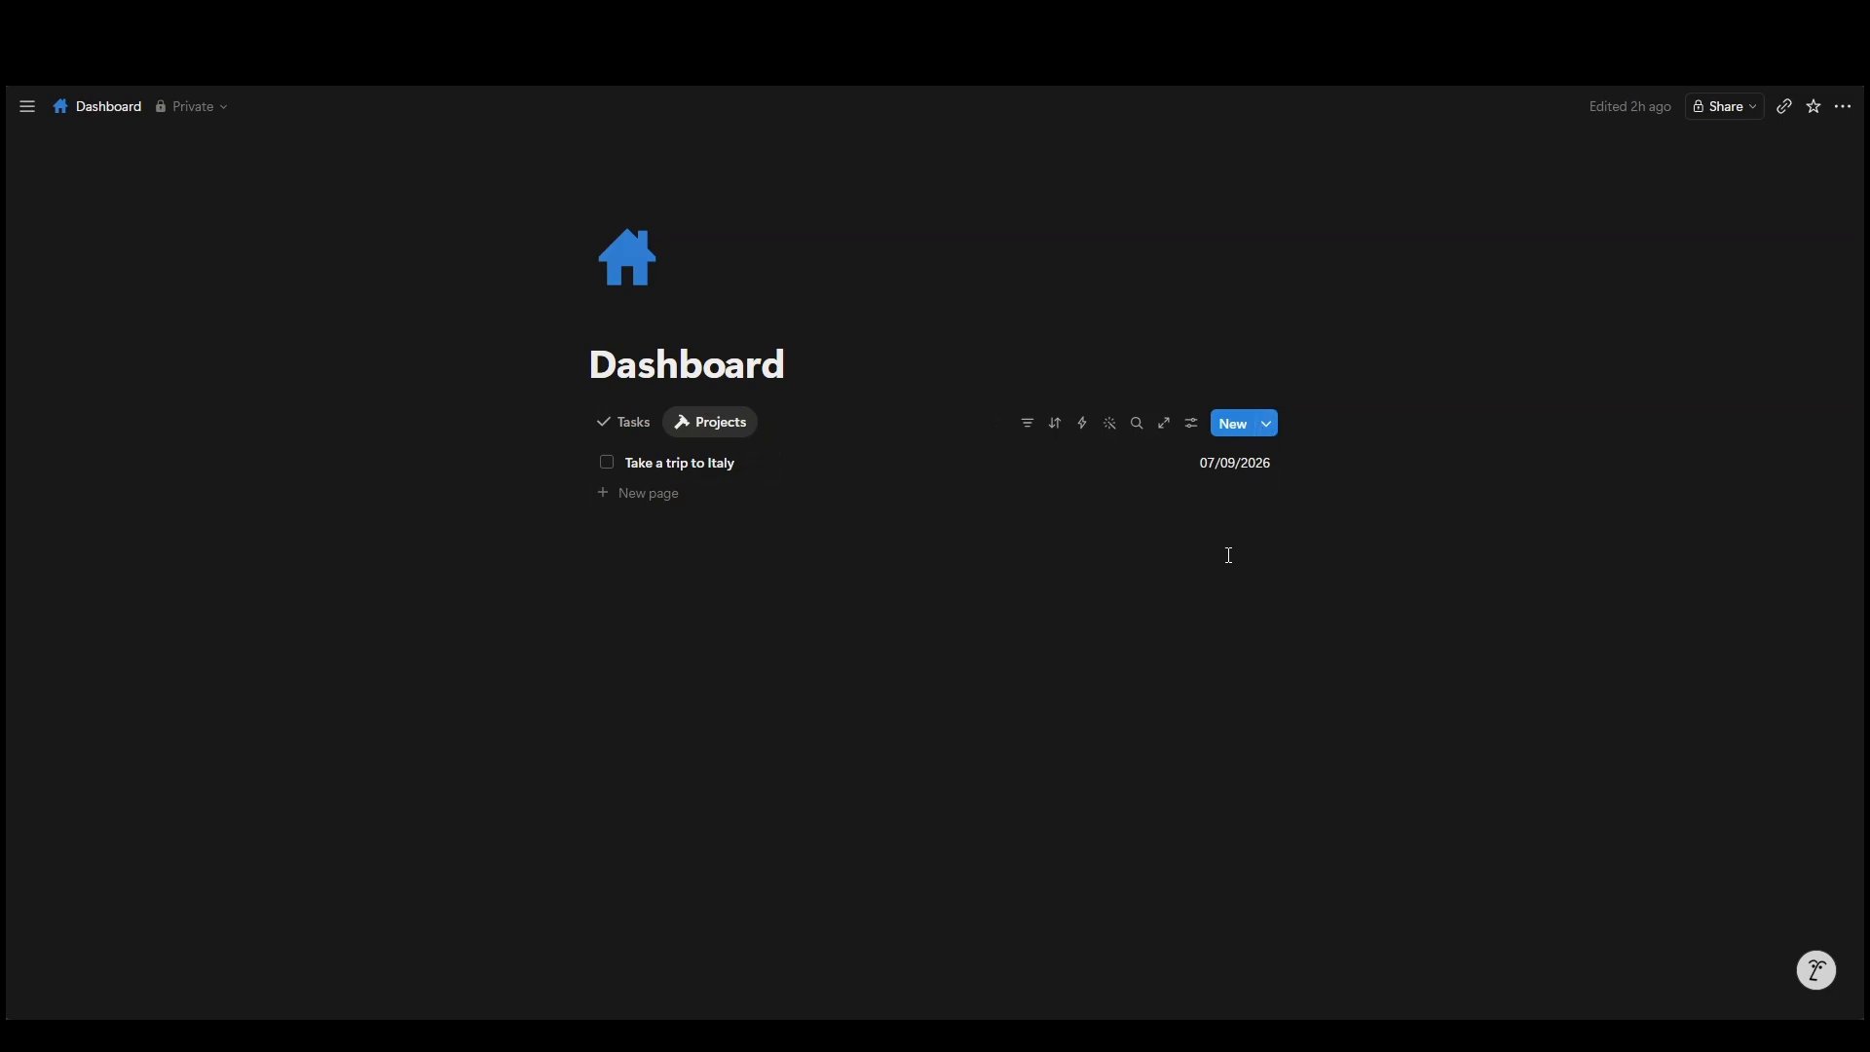
Step: Create a new page template named Project for the Projects database
{"action": "left_click", "coordinate": [1271, 425]}
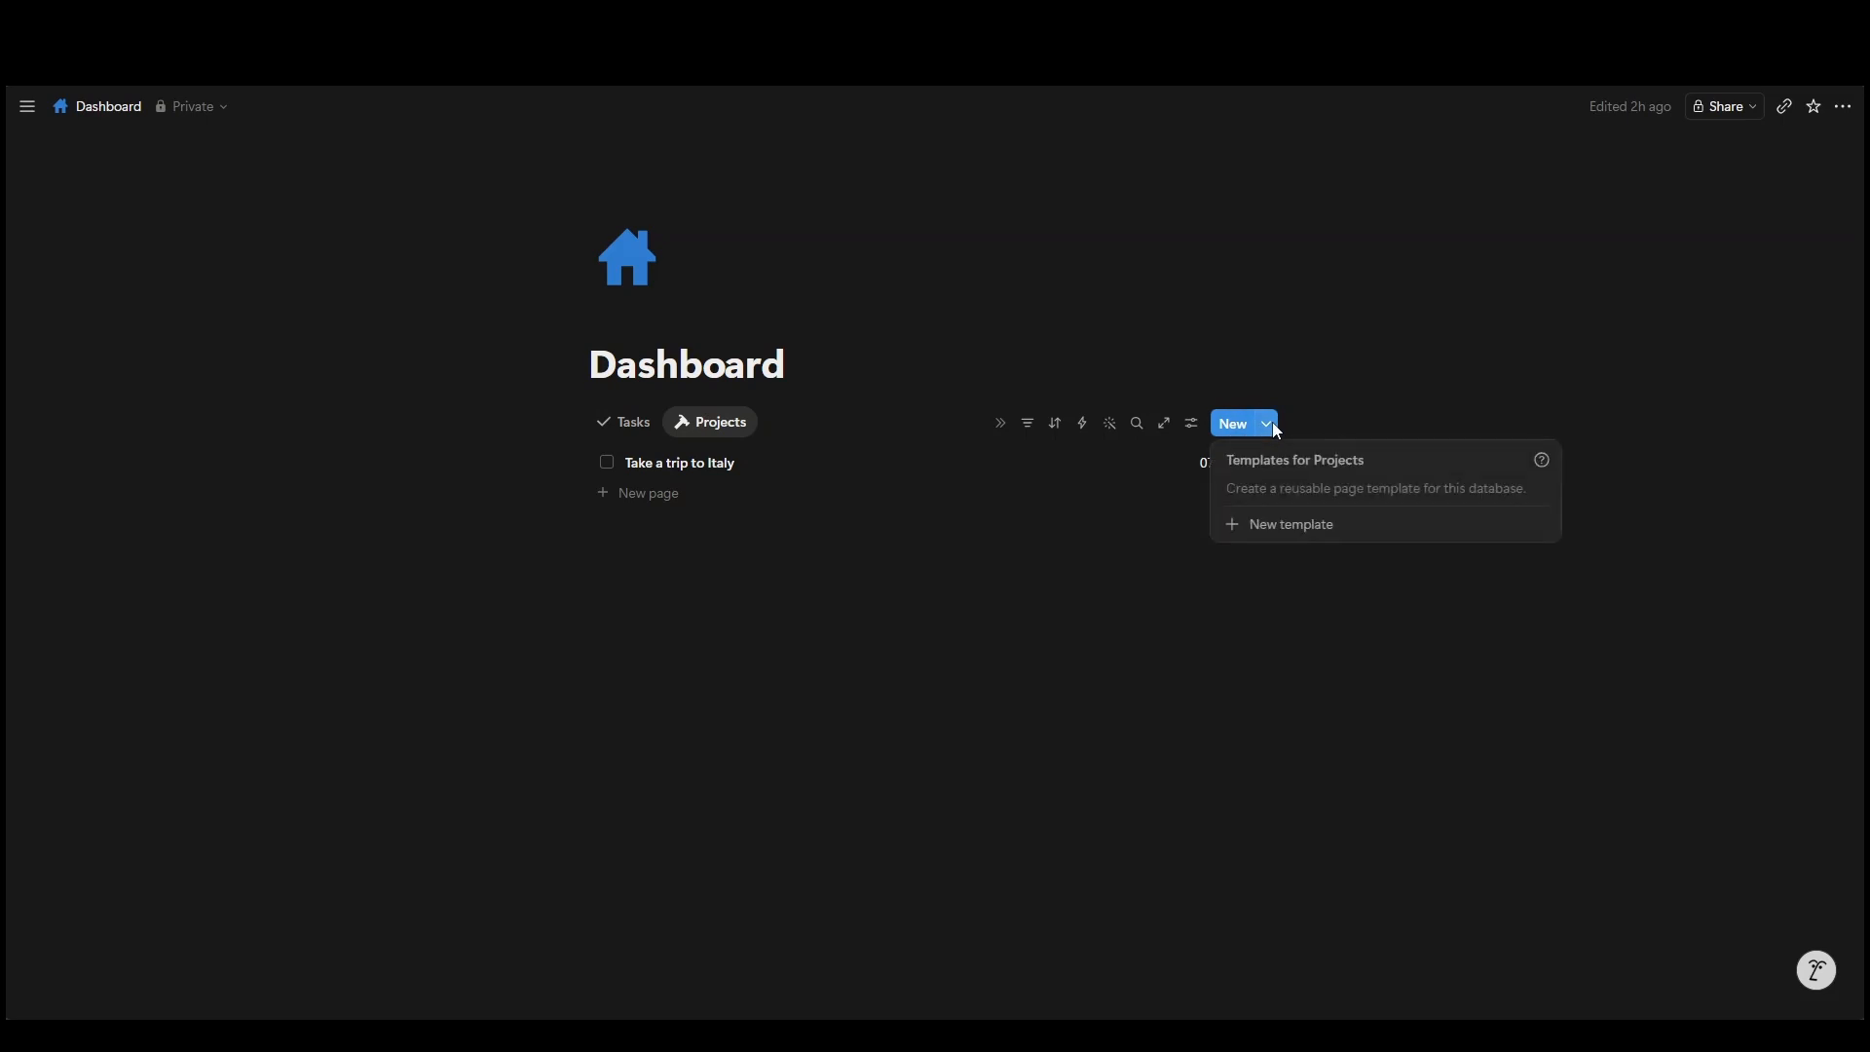
{"action": "left_click", "coordinate": [1271, 534]}
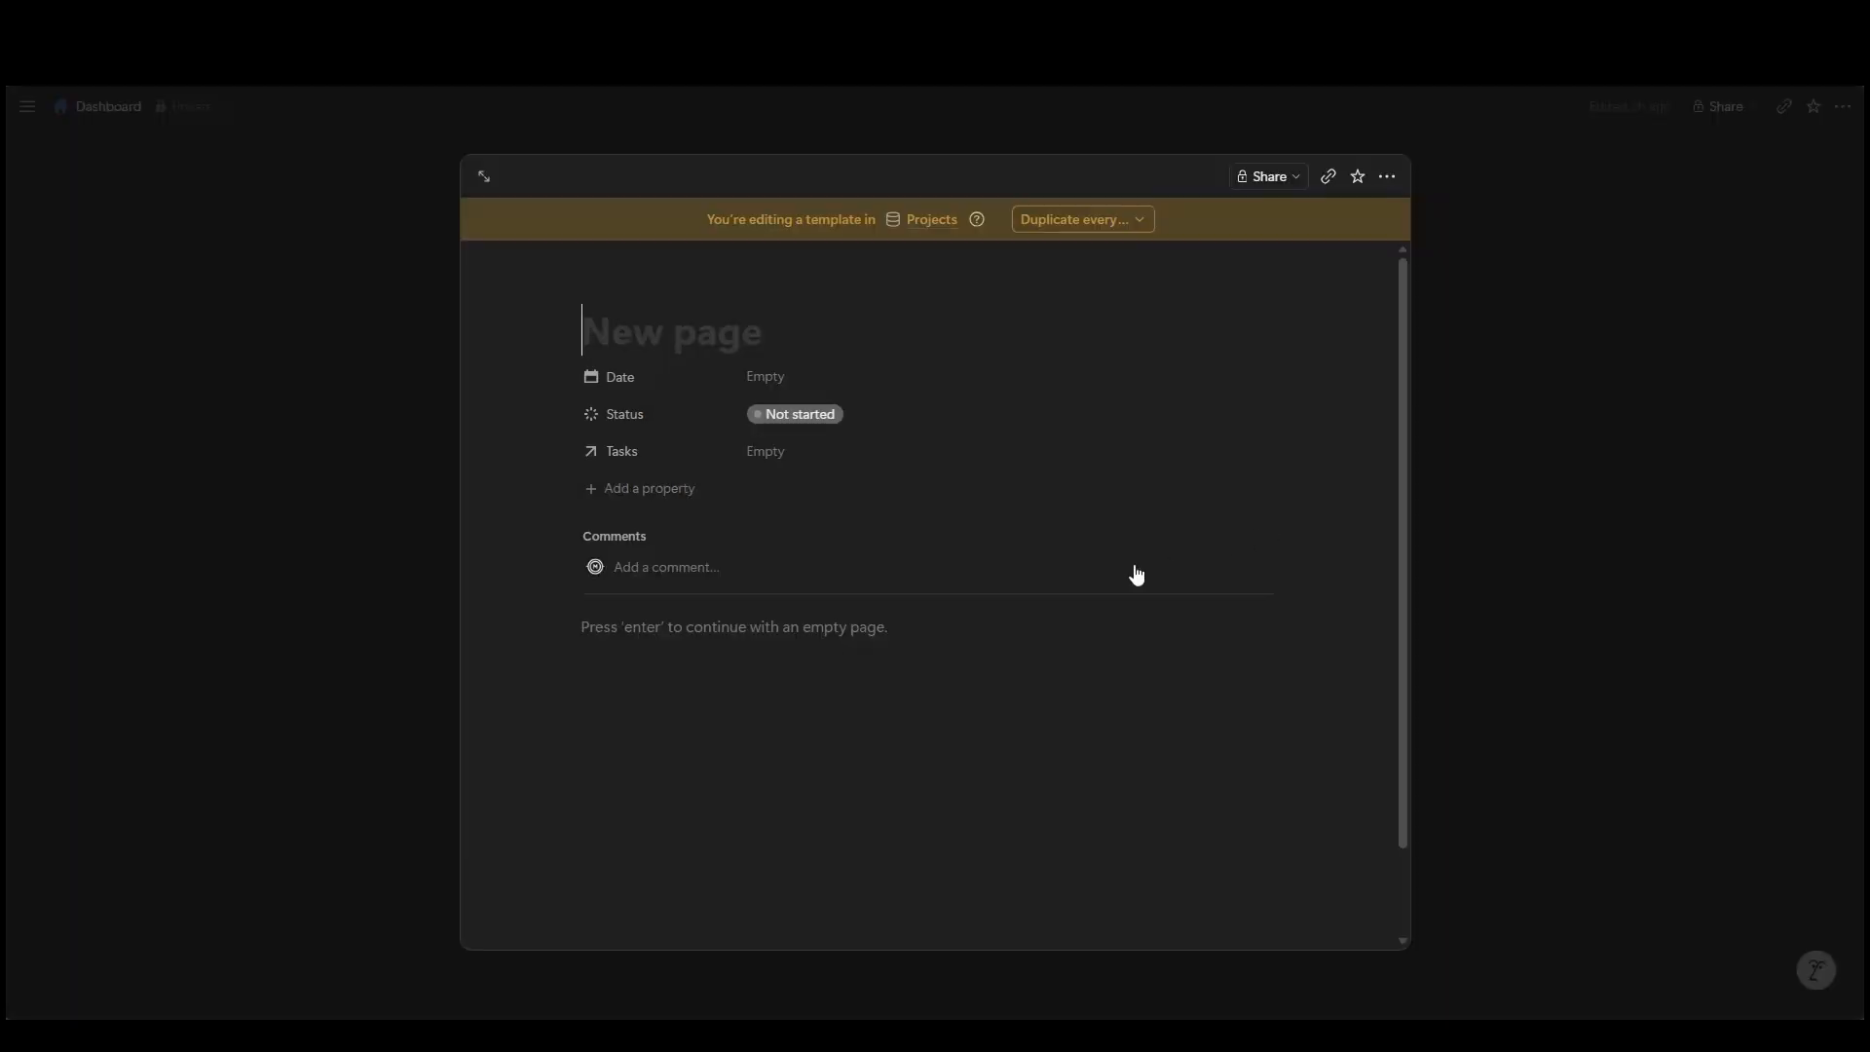
{"action": "type", "text": "Project"}
{"action": "key", "text": "Return"}
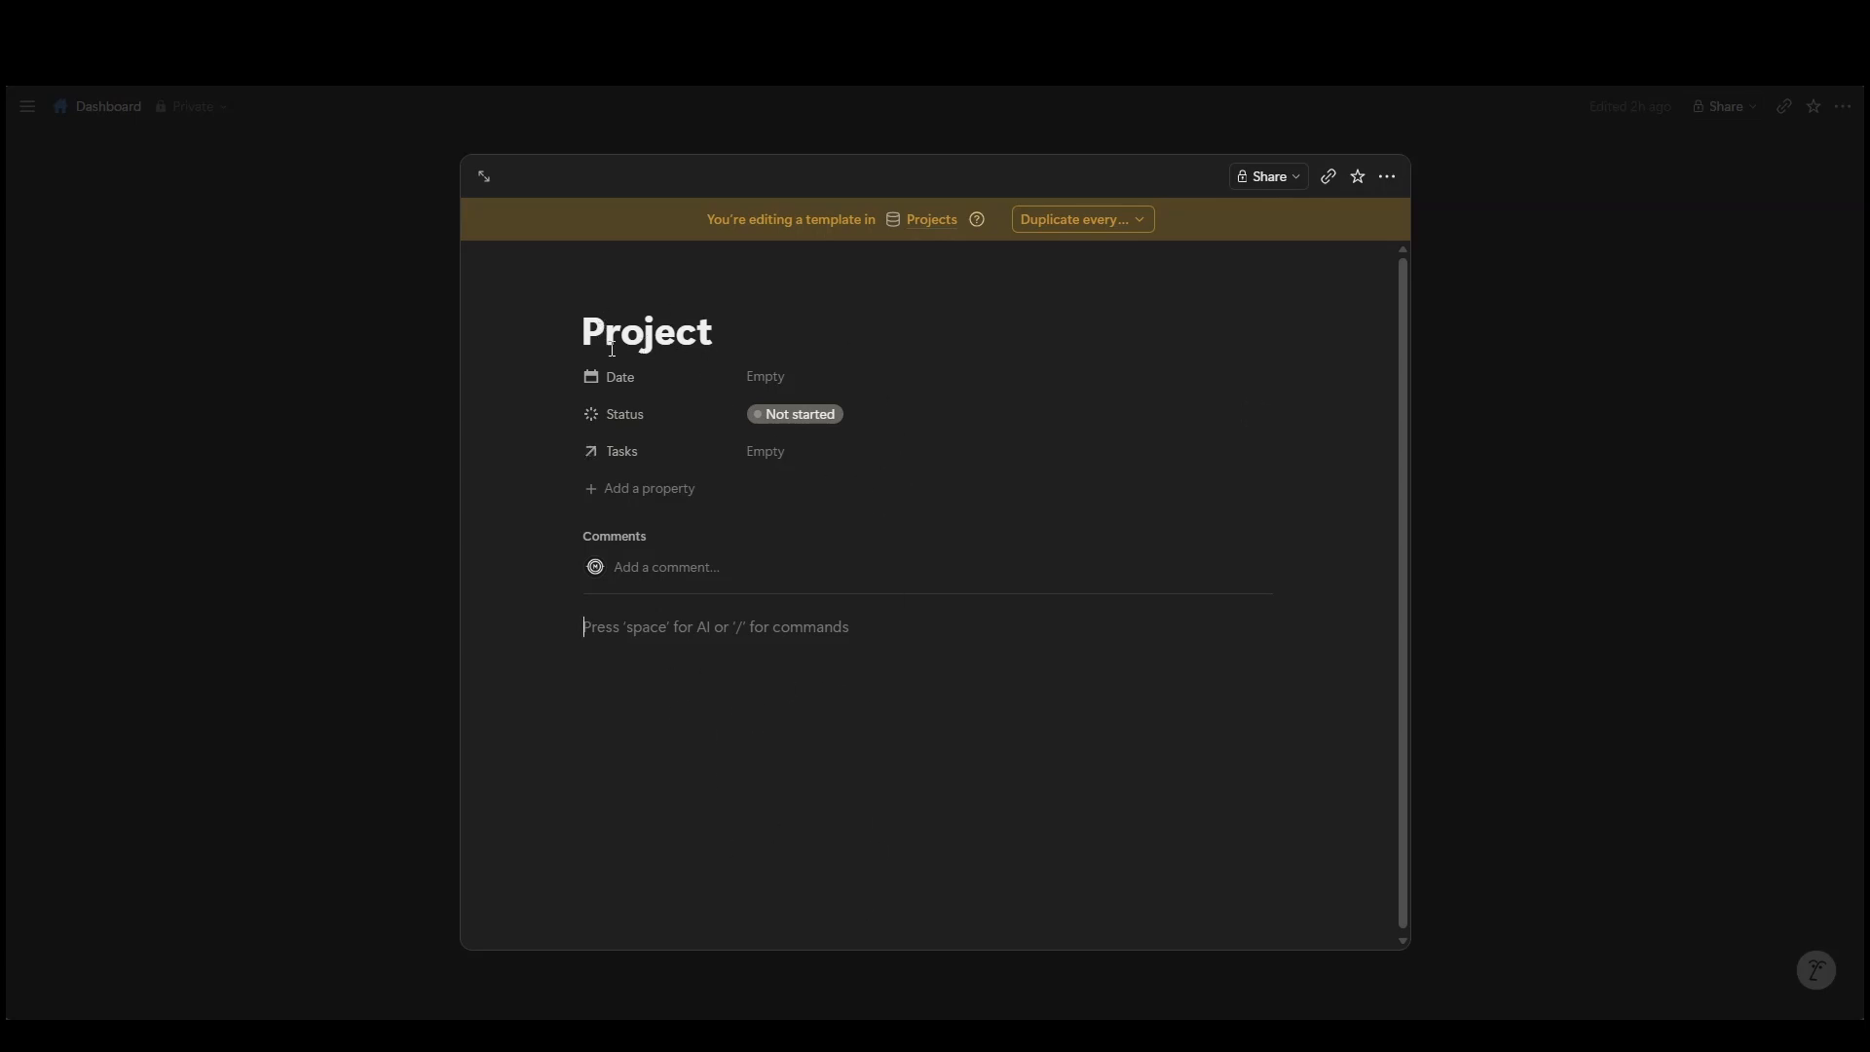
{"action": "key", "text": "Escape"}
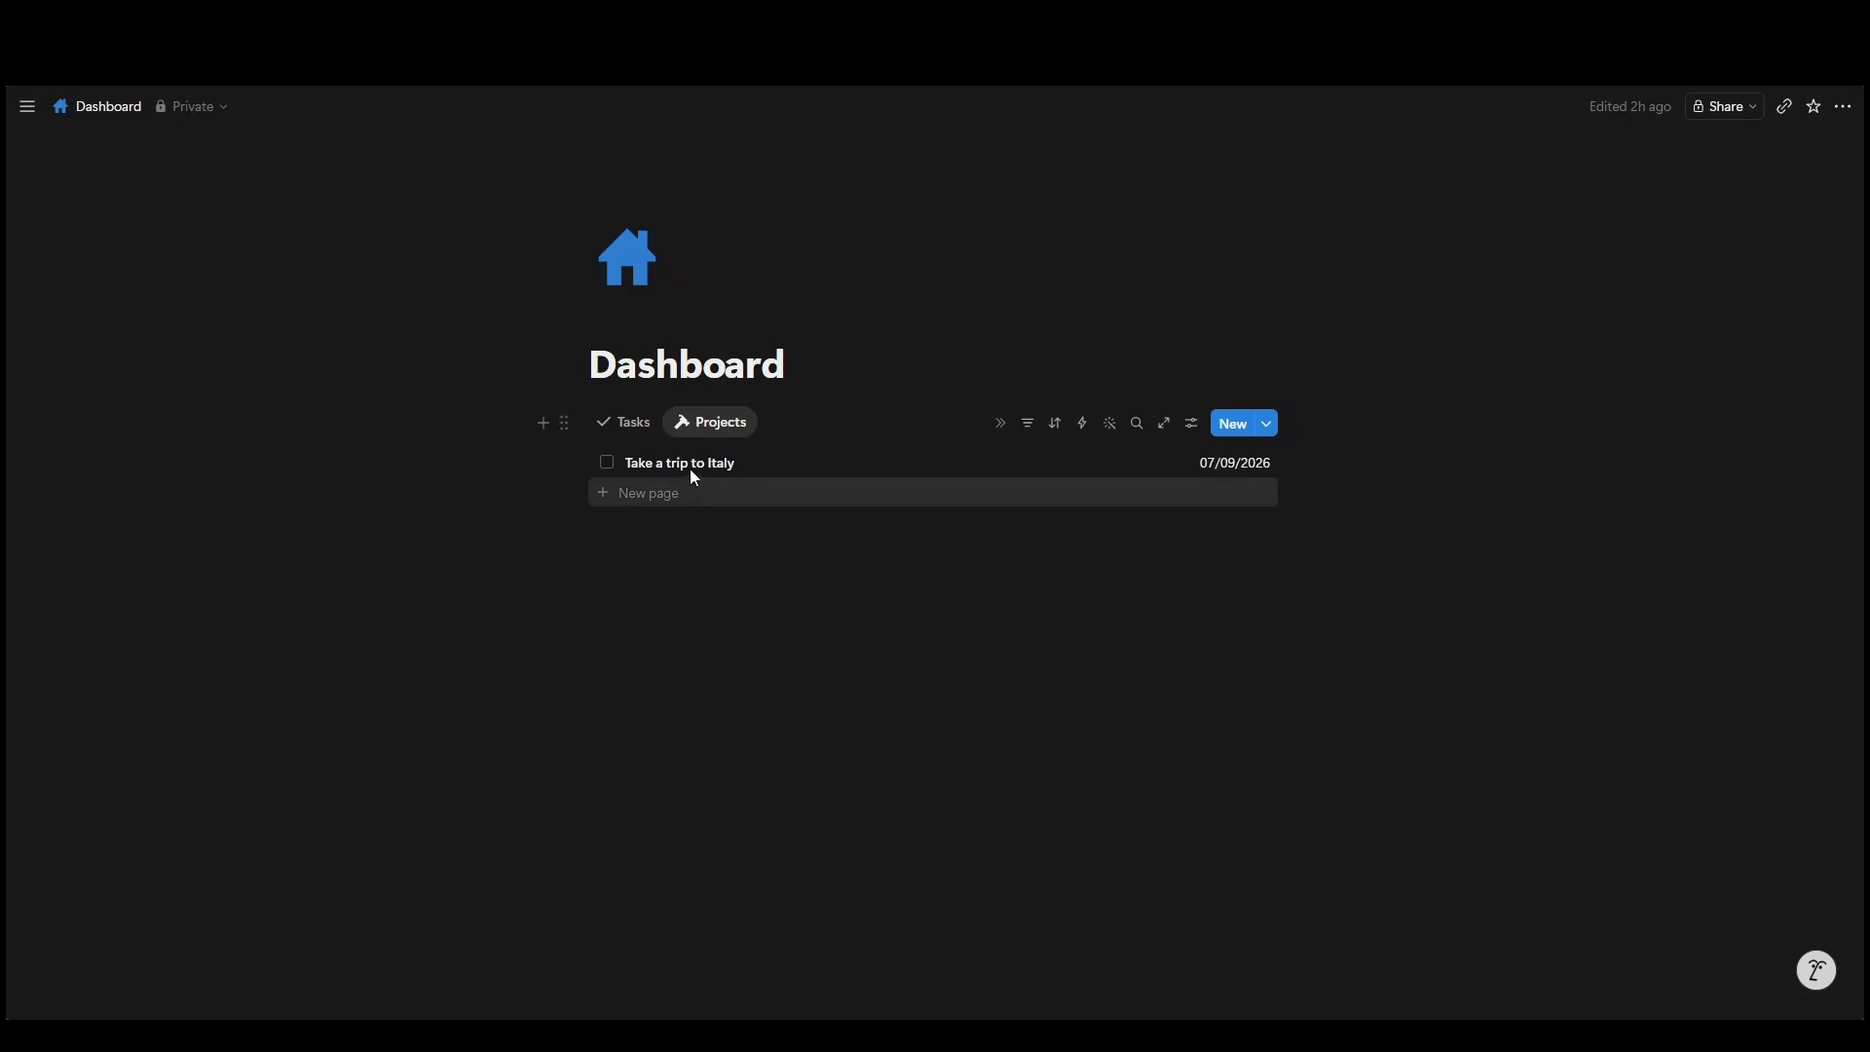
Step: Copy the Tasks view block from the Take a trip to Italy project page
{"action": "left_click", "coordinate": [683, 465]}
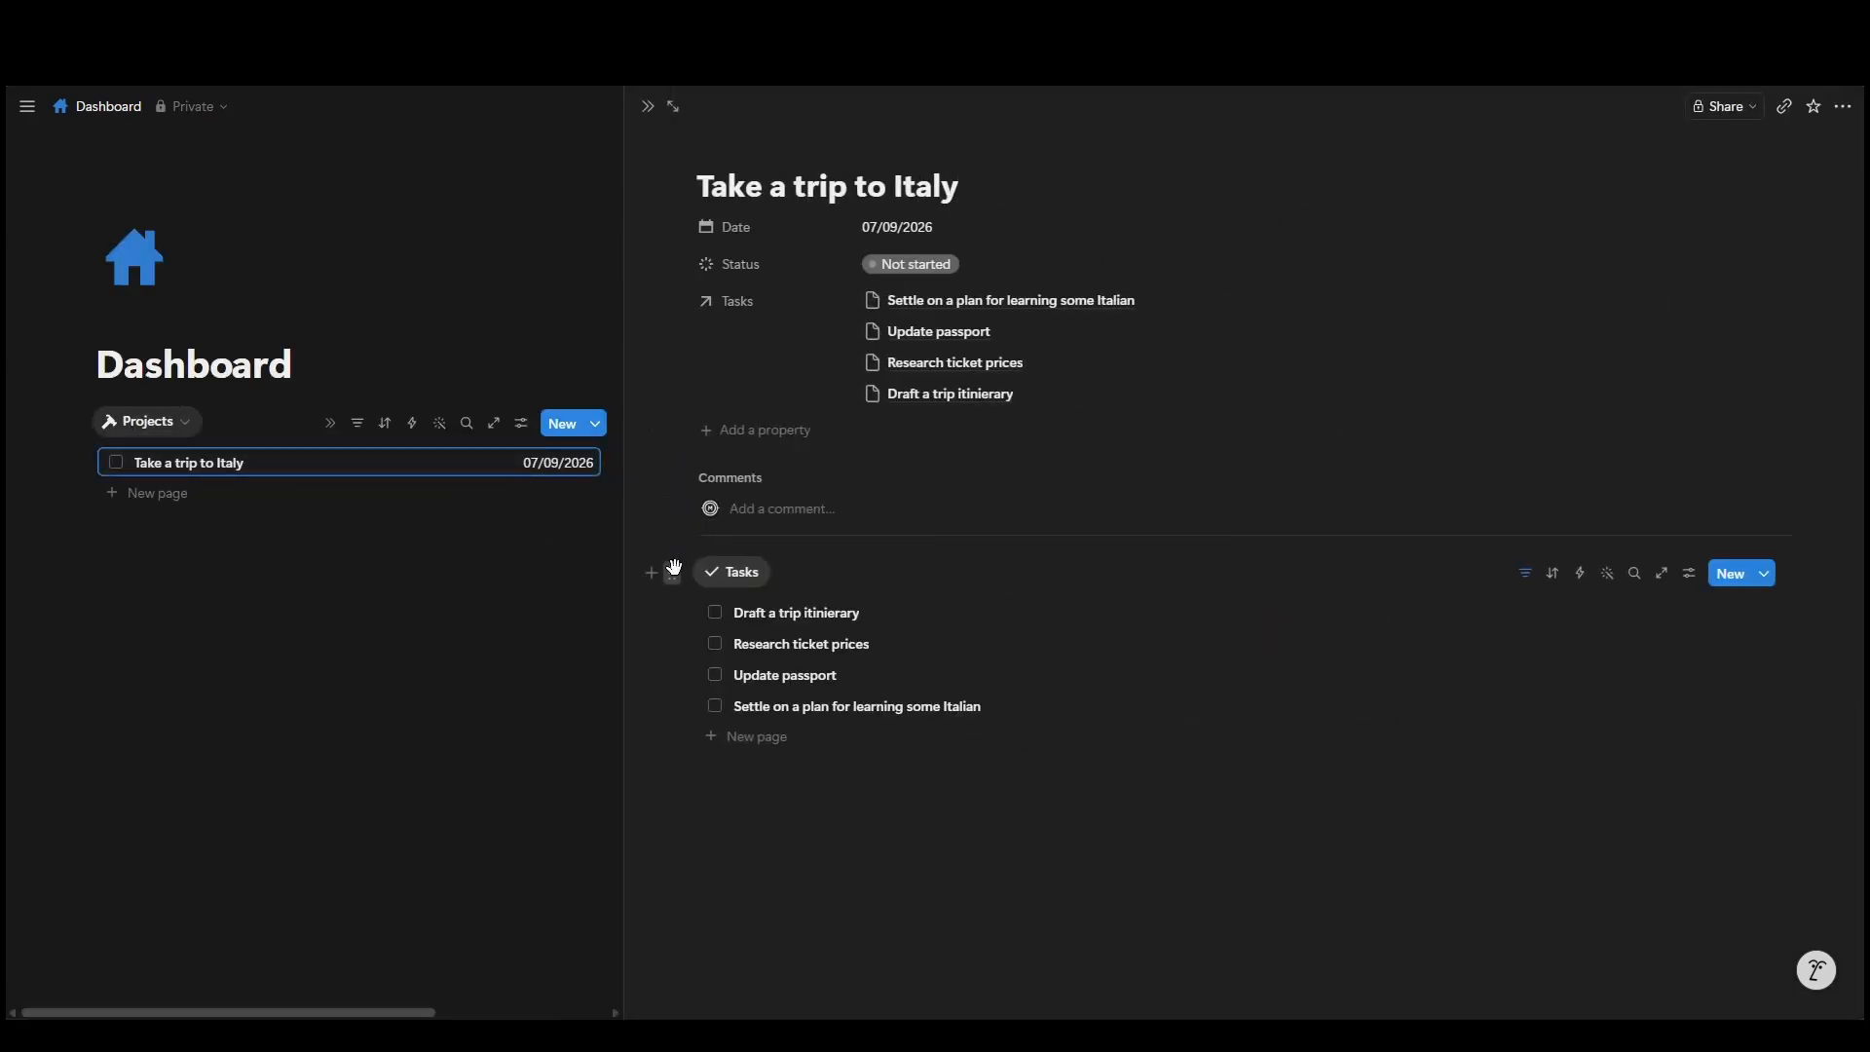
{"action": "left_click", "coordinate": [673, 572]}
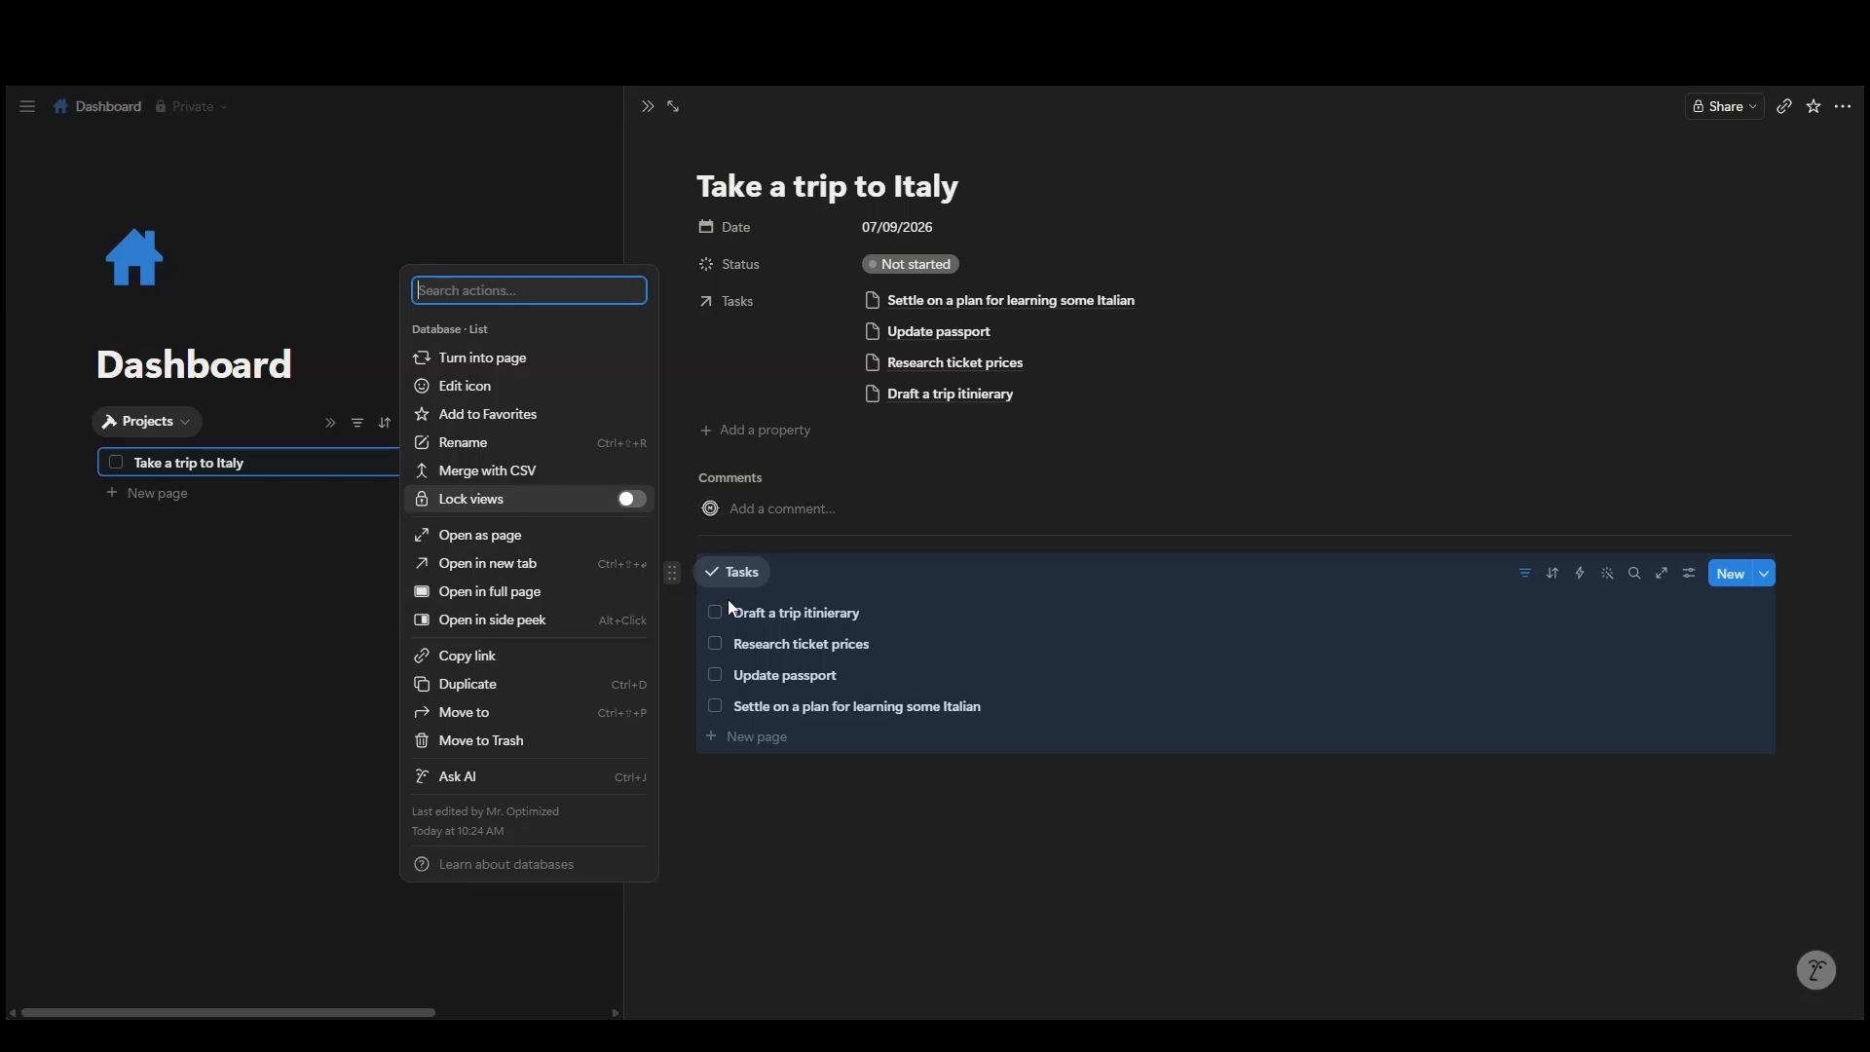
{"action": "key", "text": "Escape"}
{"action": "key", "text": "Escape"}
Step: Open the Project template for editing and paste the copied Tasks view into its body
{"action": "left_click", "coordinate": [1266, 422]}
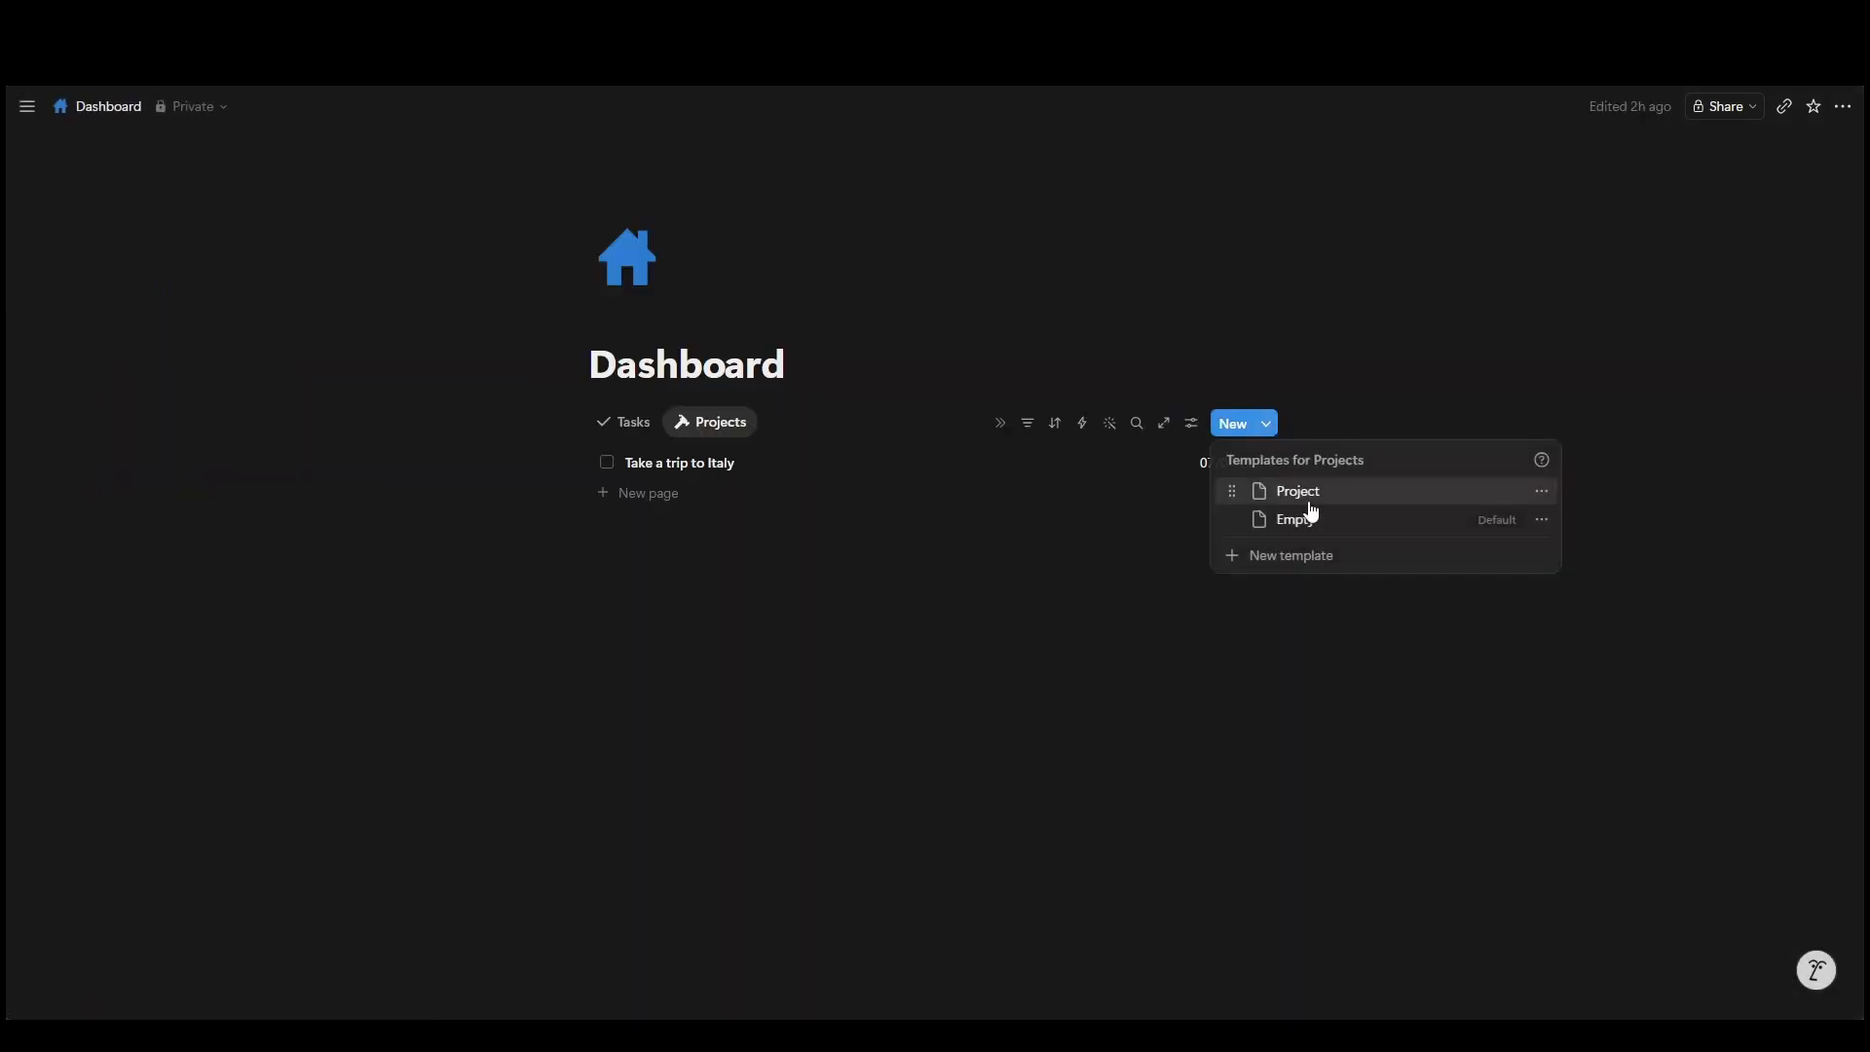
{"action": "left_click", "coordinate": [1540, 491]}
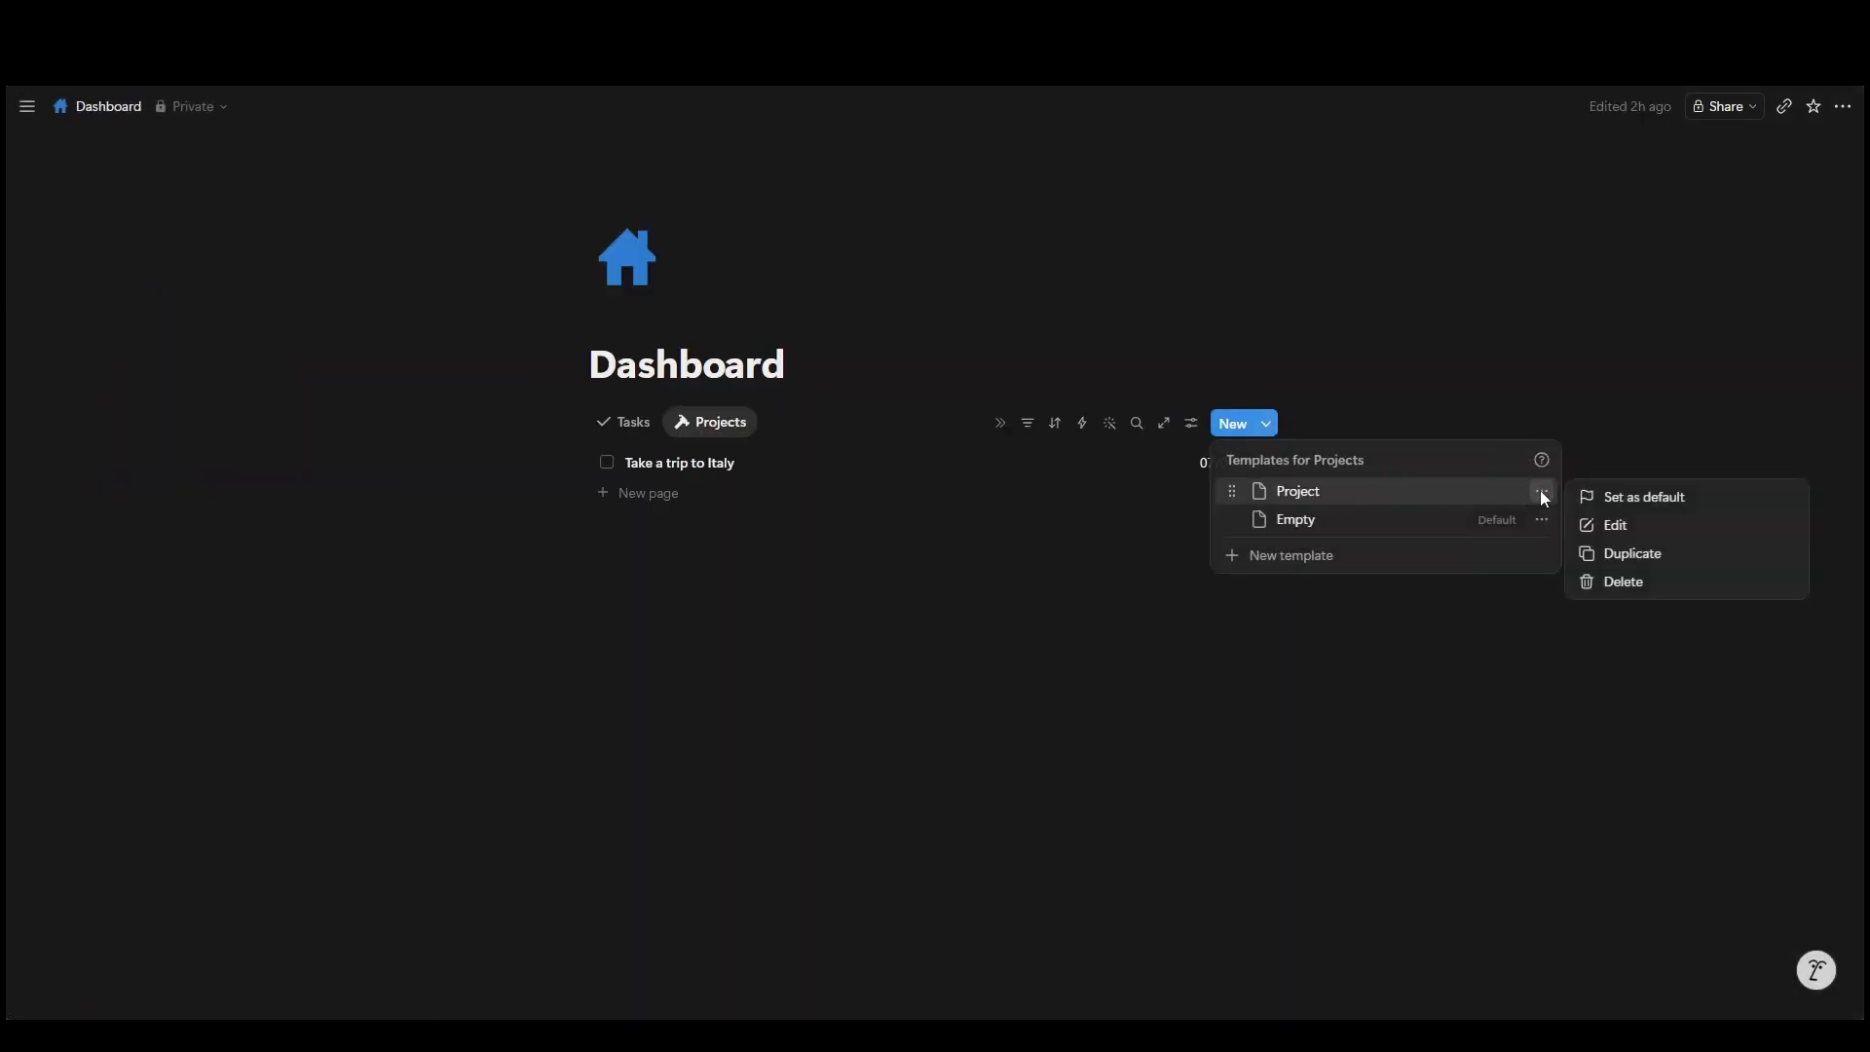
{"action": "left_click", "coordinate": [1661, 560]}
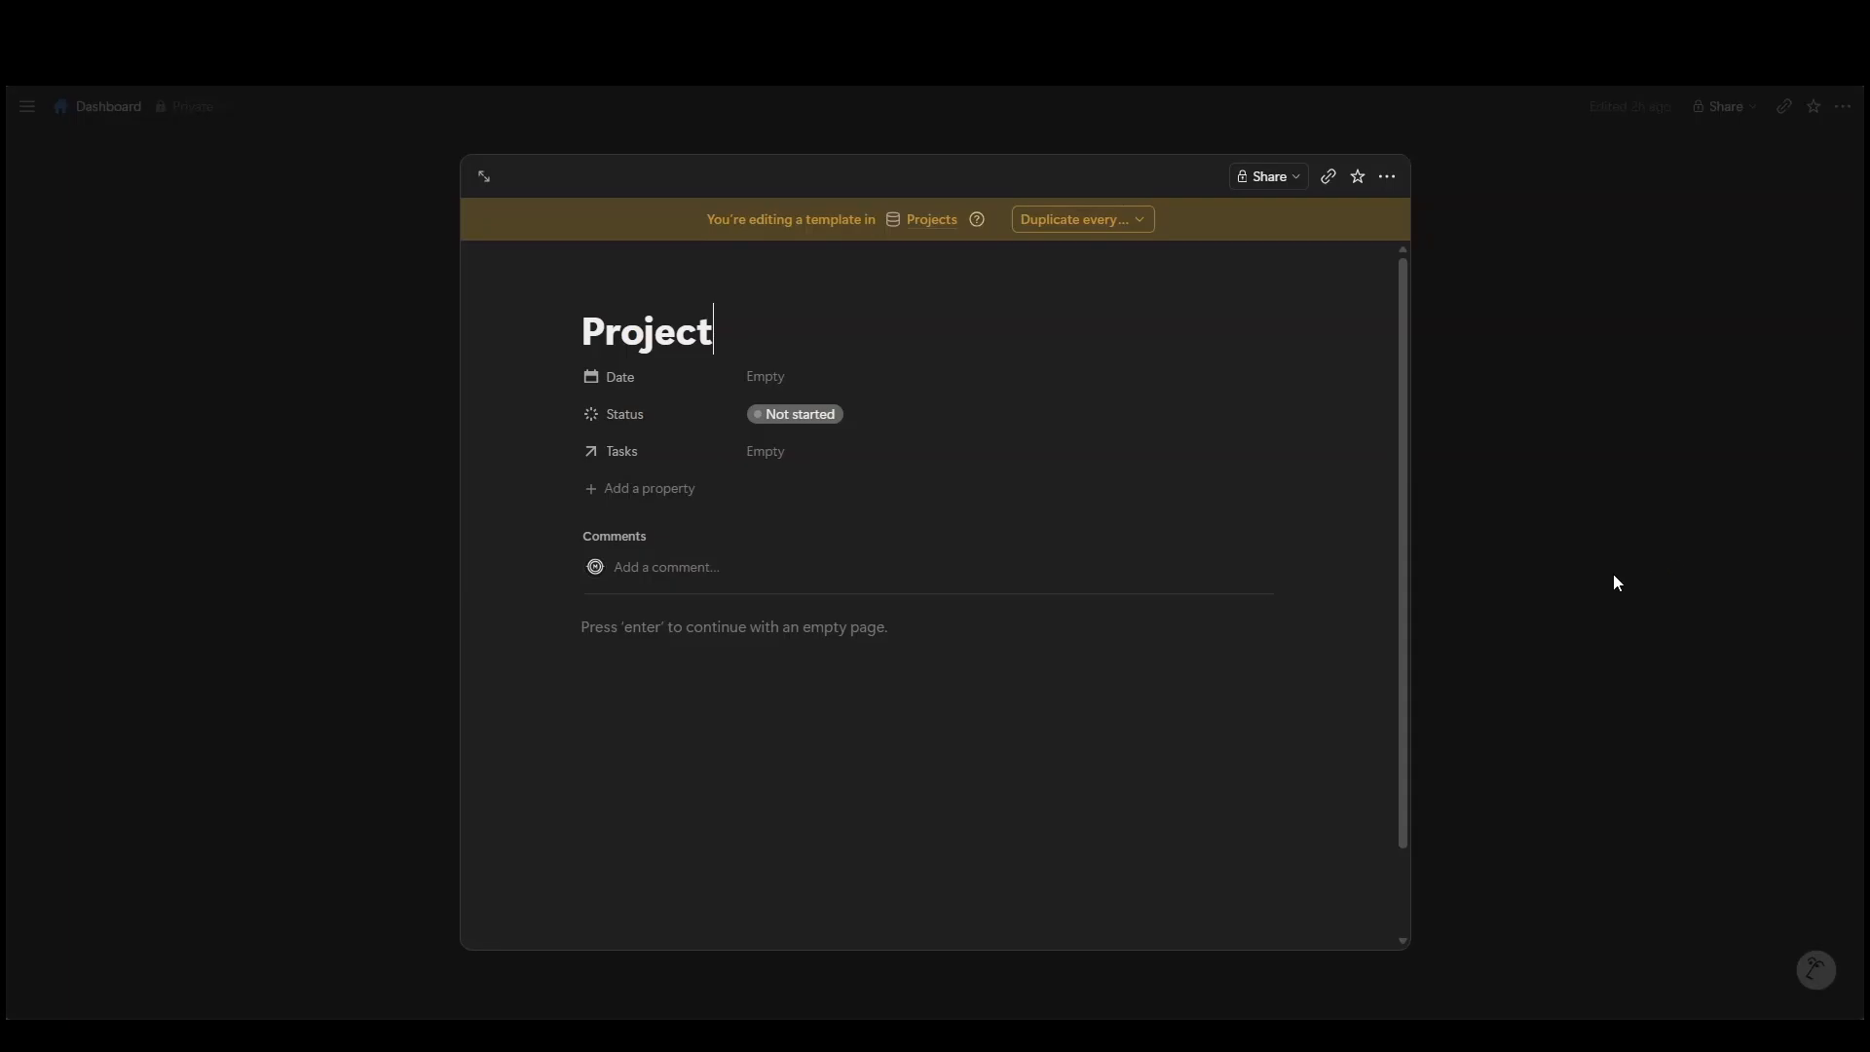
{"action": "left_click", "coordinate": [796, 643]}
{"action": "key", "text": "ctrl+v"}
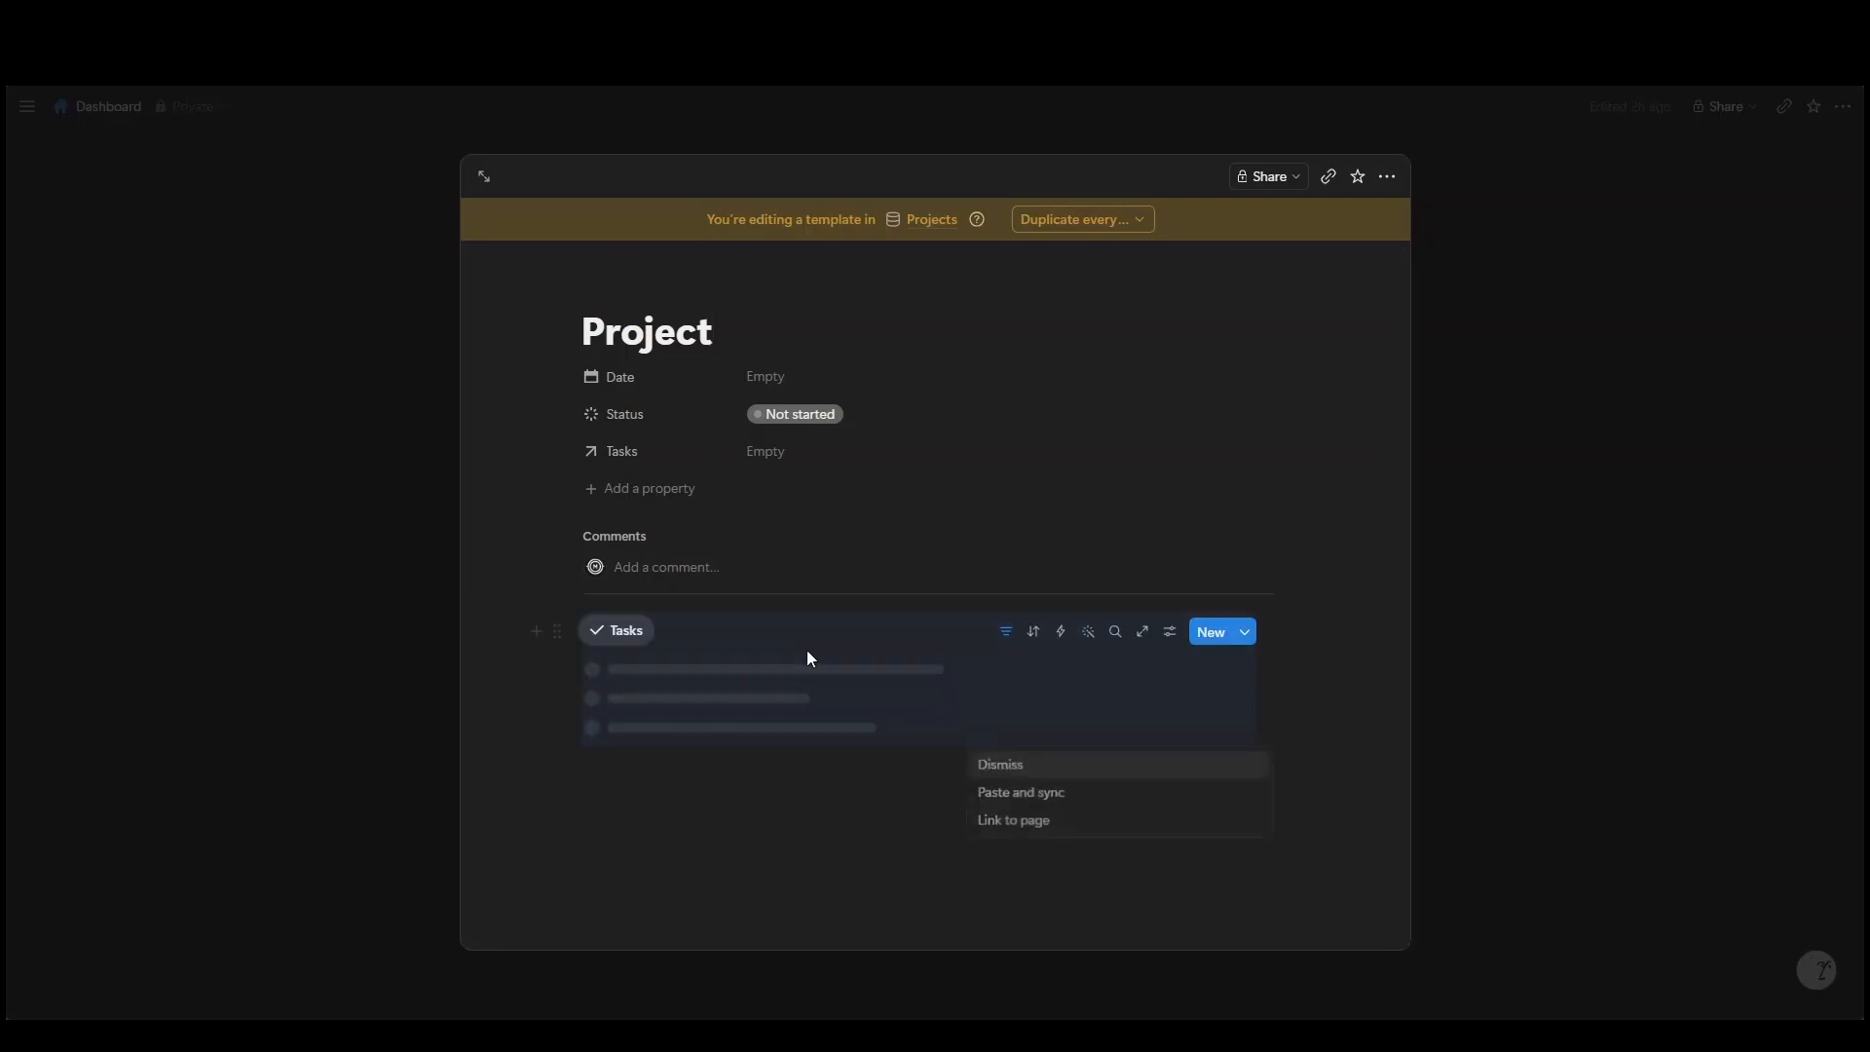
{"action": "left_click", "coordinate": [734, 836]}
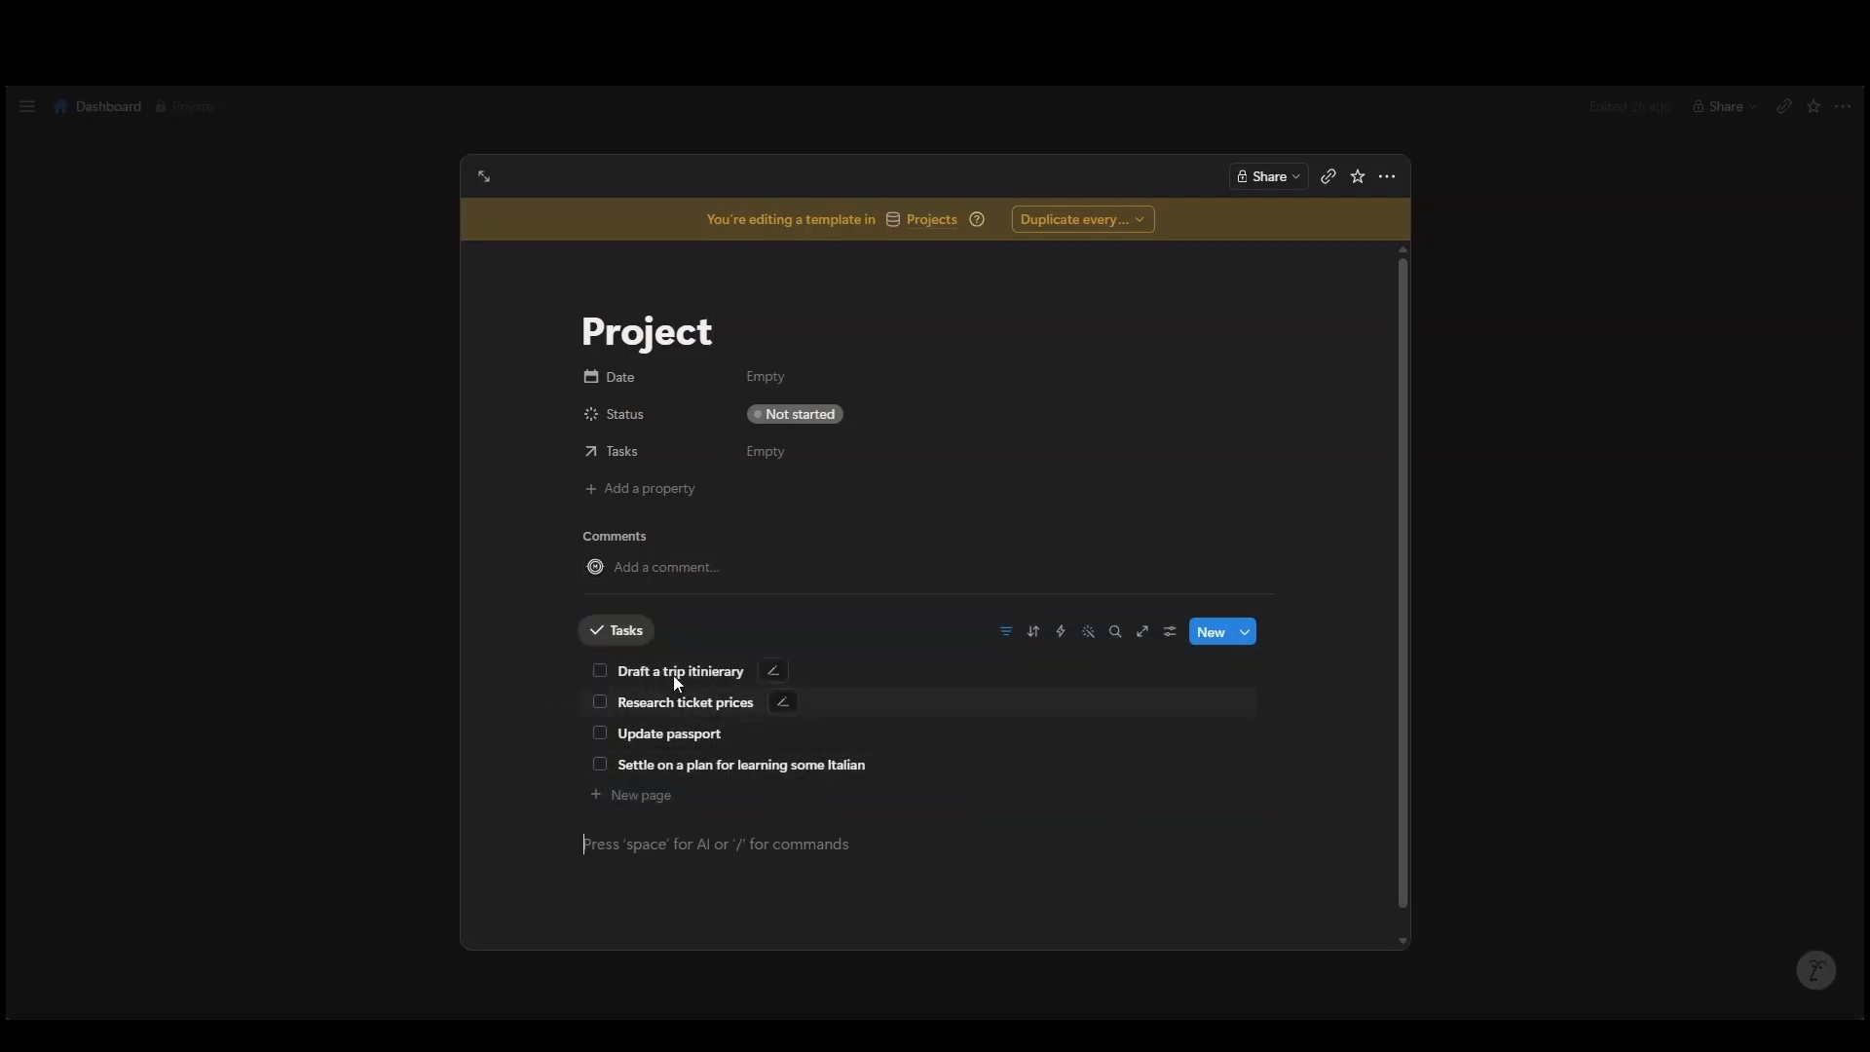
Step: In the template's Tasks view, change the Projects filter rule to contain the Project template page instead of Take a trip to Italy
{"action": "scroll", "coordinate": [676, 681], "scroll_direction": "down", "scroll_amount": 1}
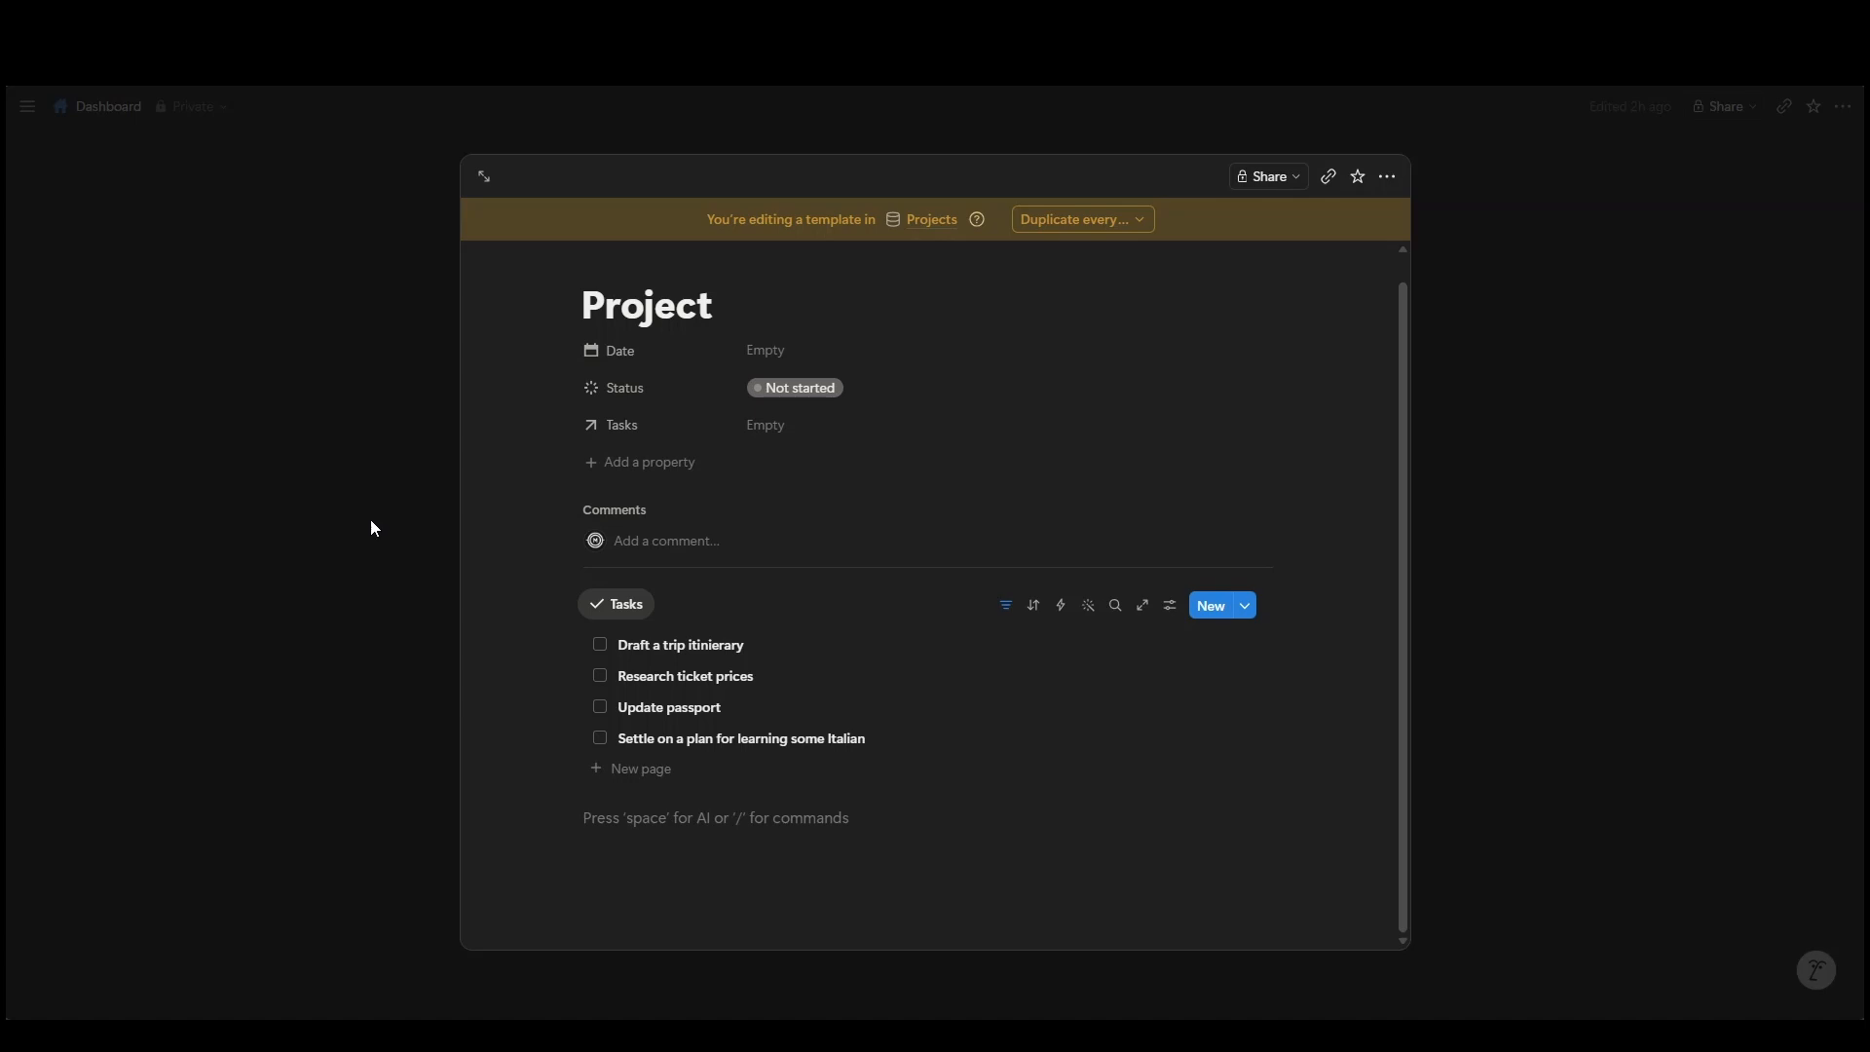
{"action": "left_click", "coordinate": [1006, 606]}
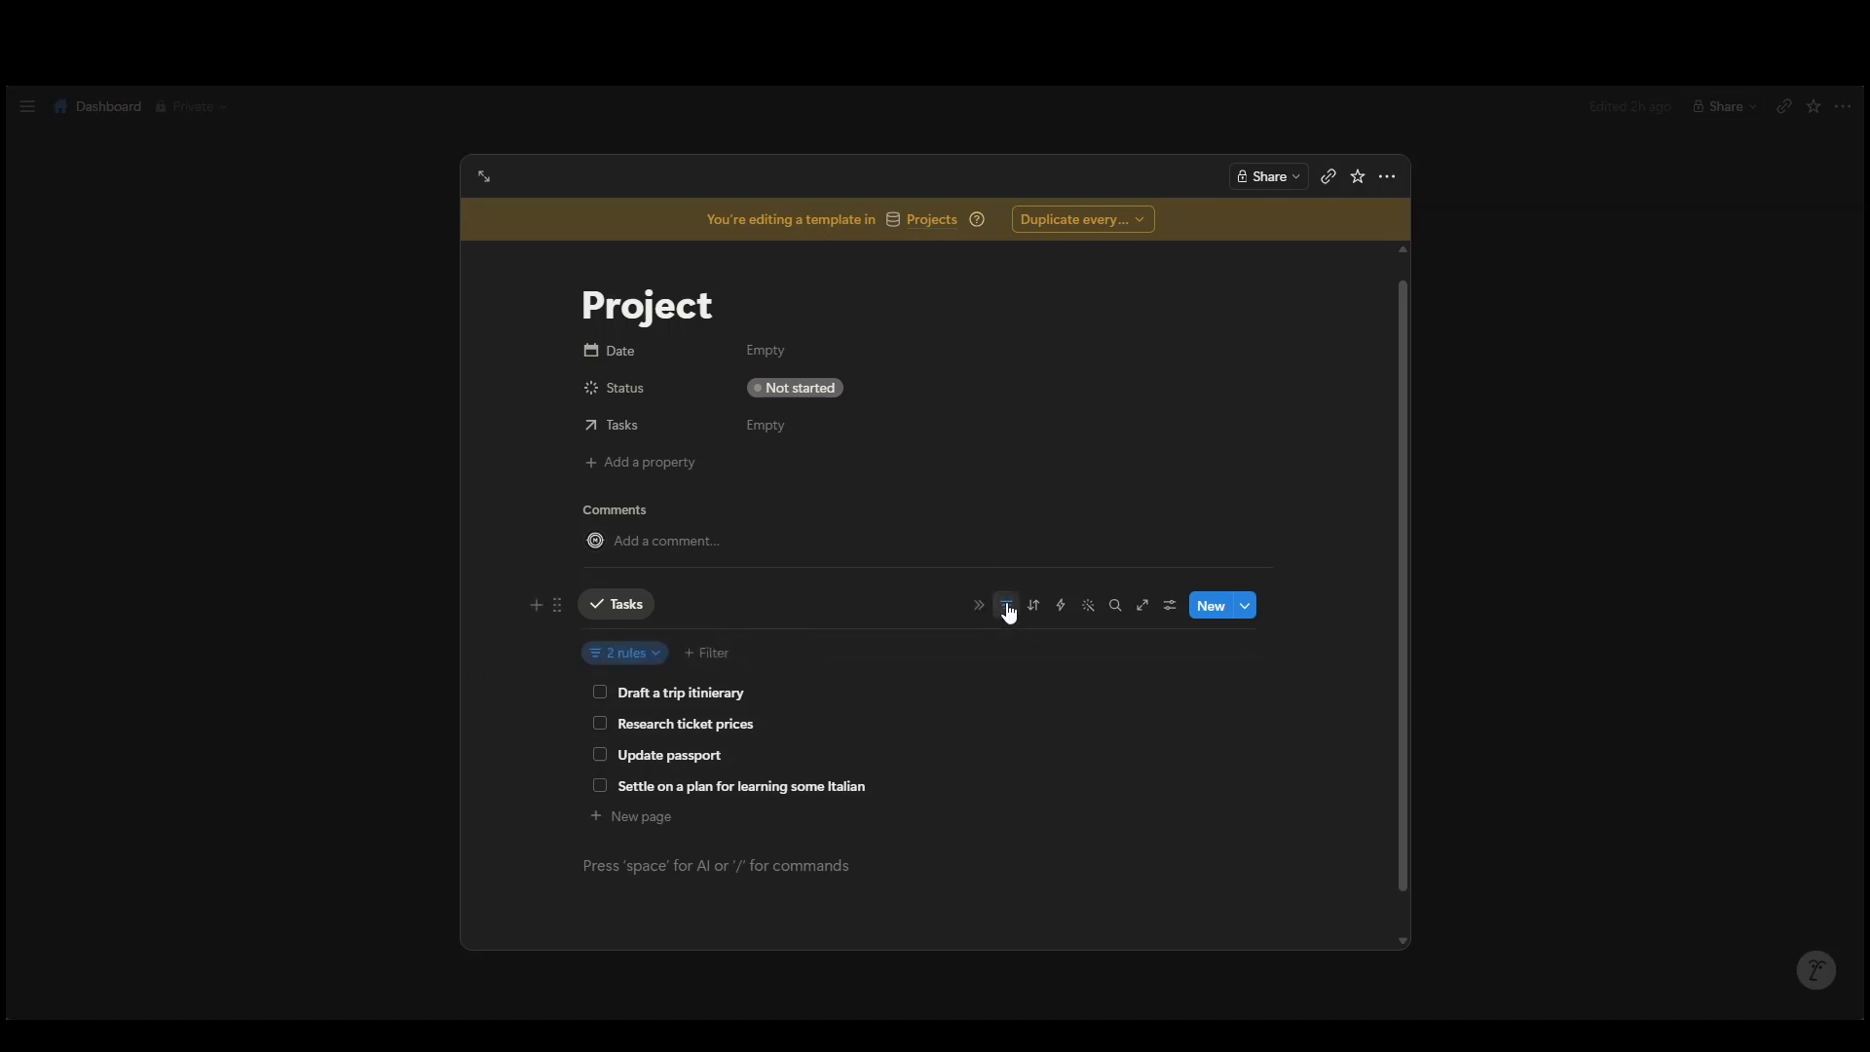
{"action": "left_click", "coordinate": [662, 654]}
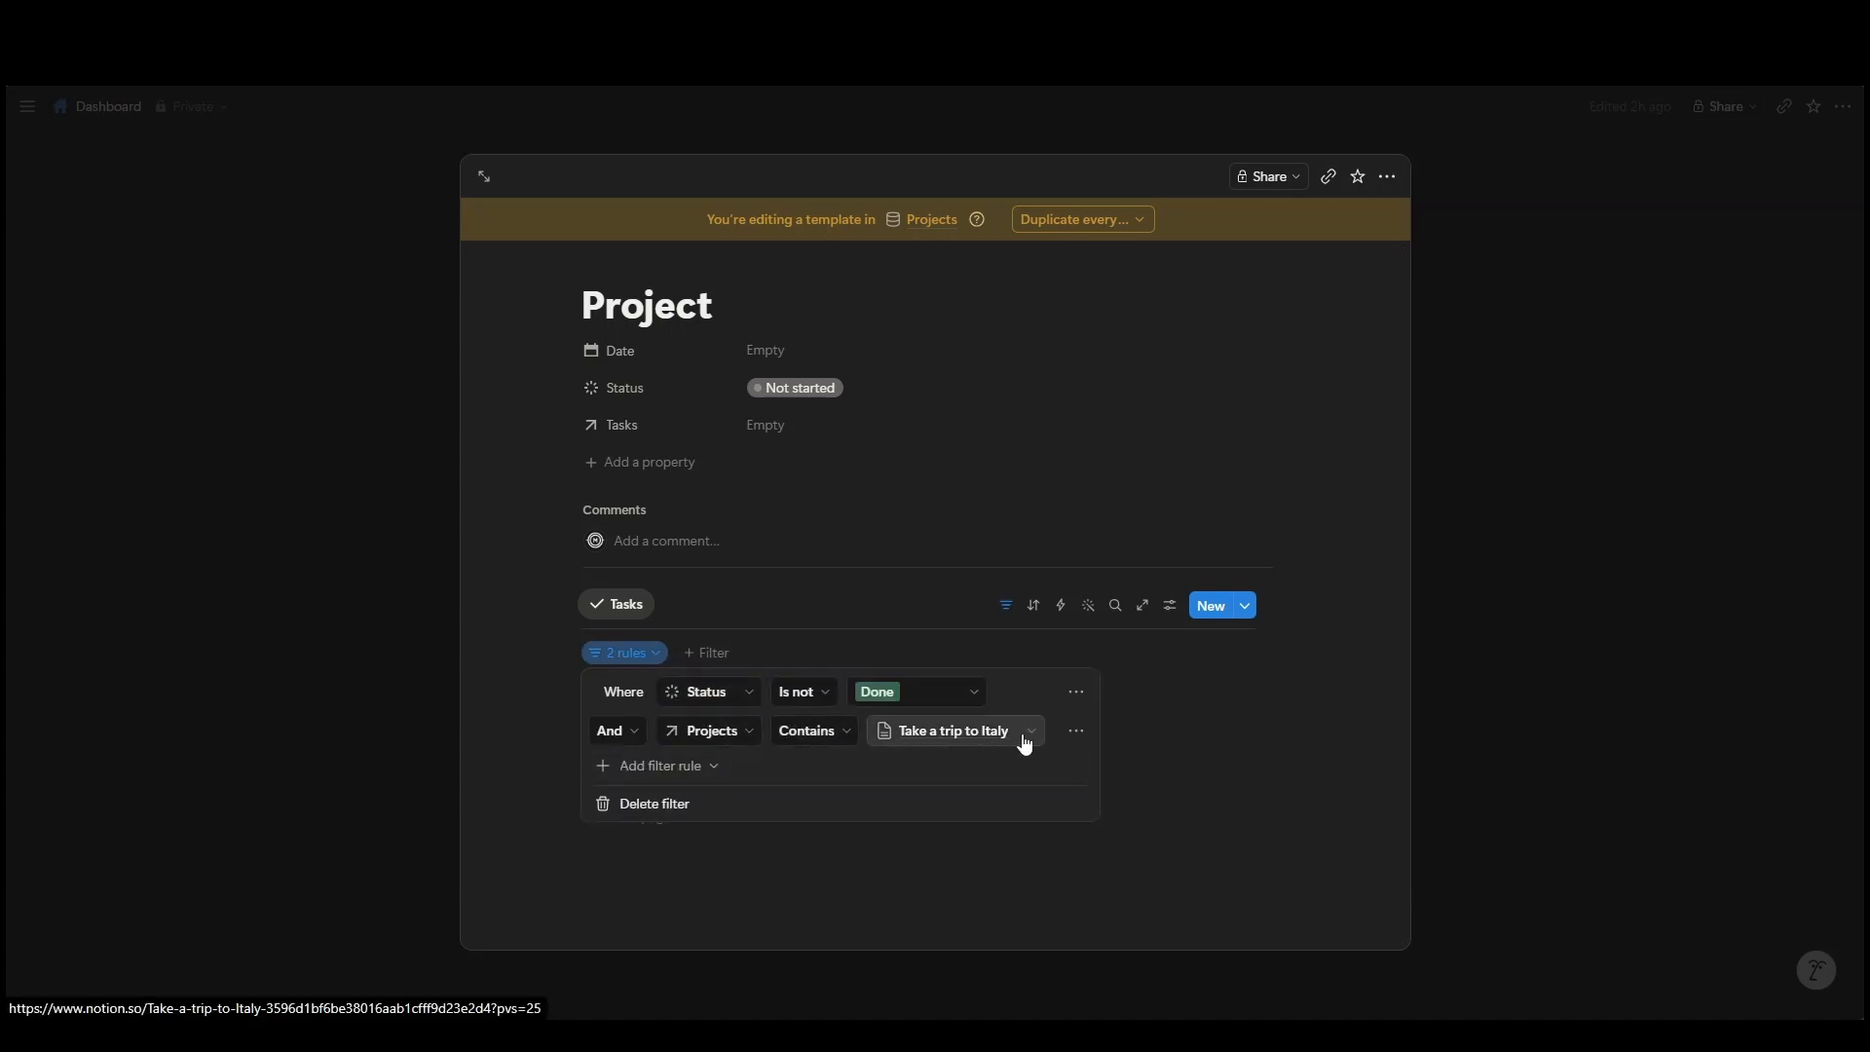
{"action": "left_click", "coordinate": [1025, 735]}
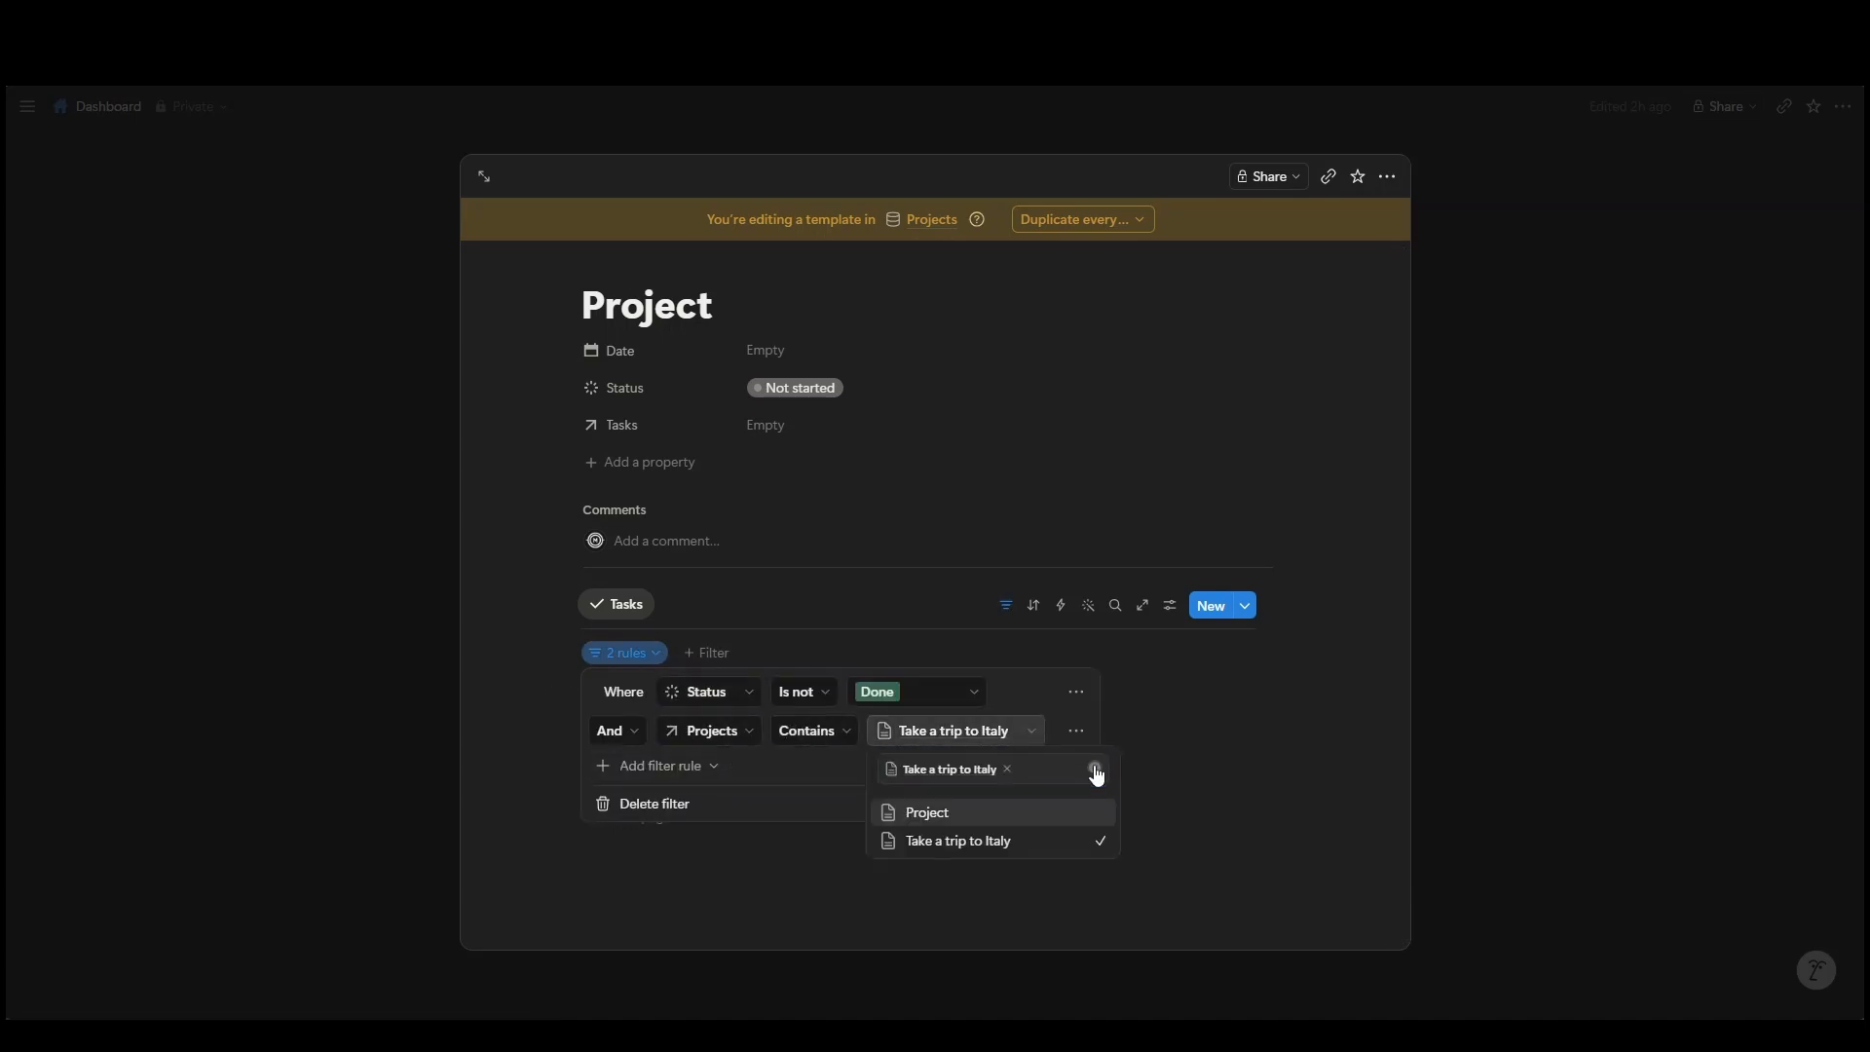
{"action": "left_click", "coordinate": [1095, 769]}
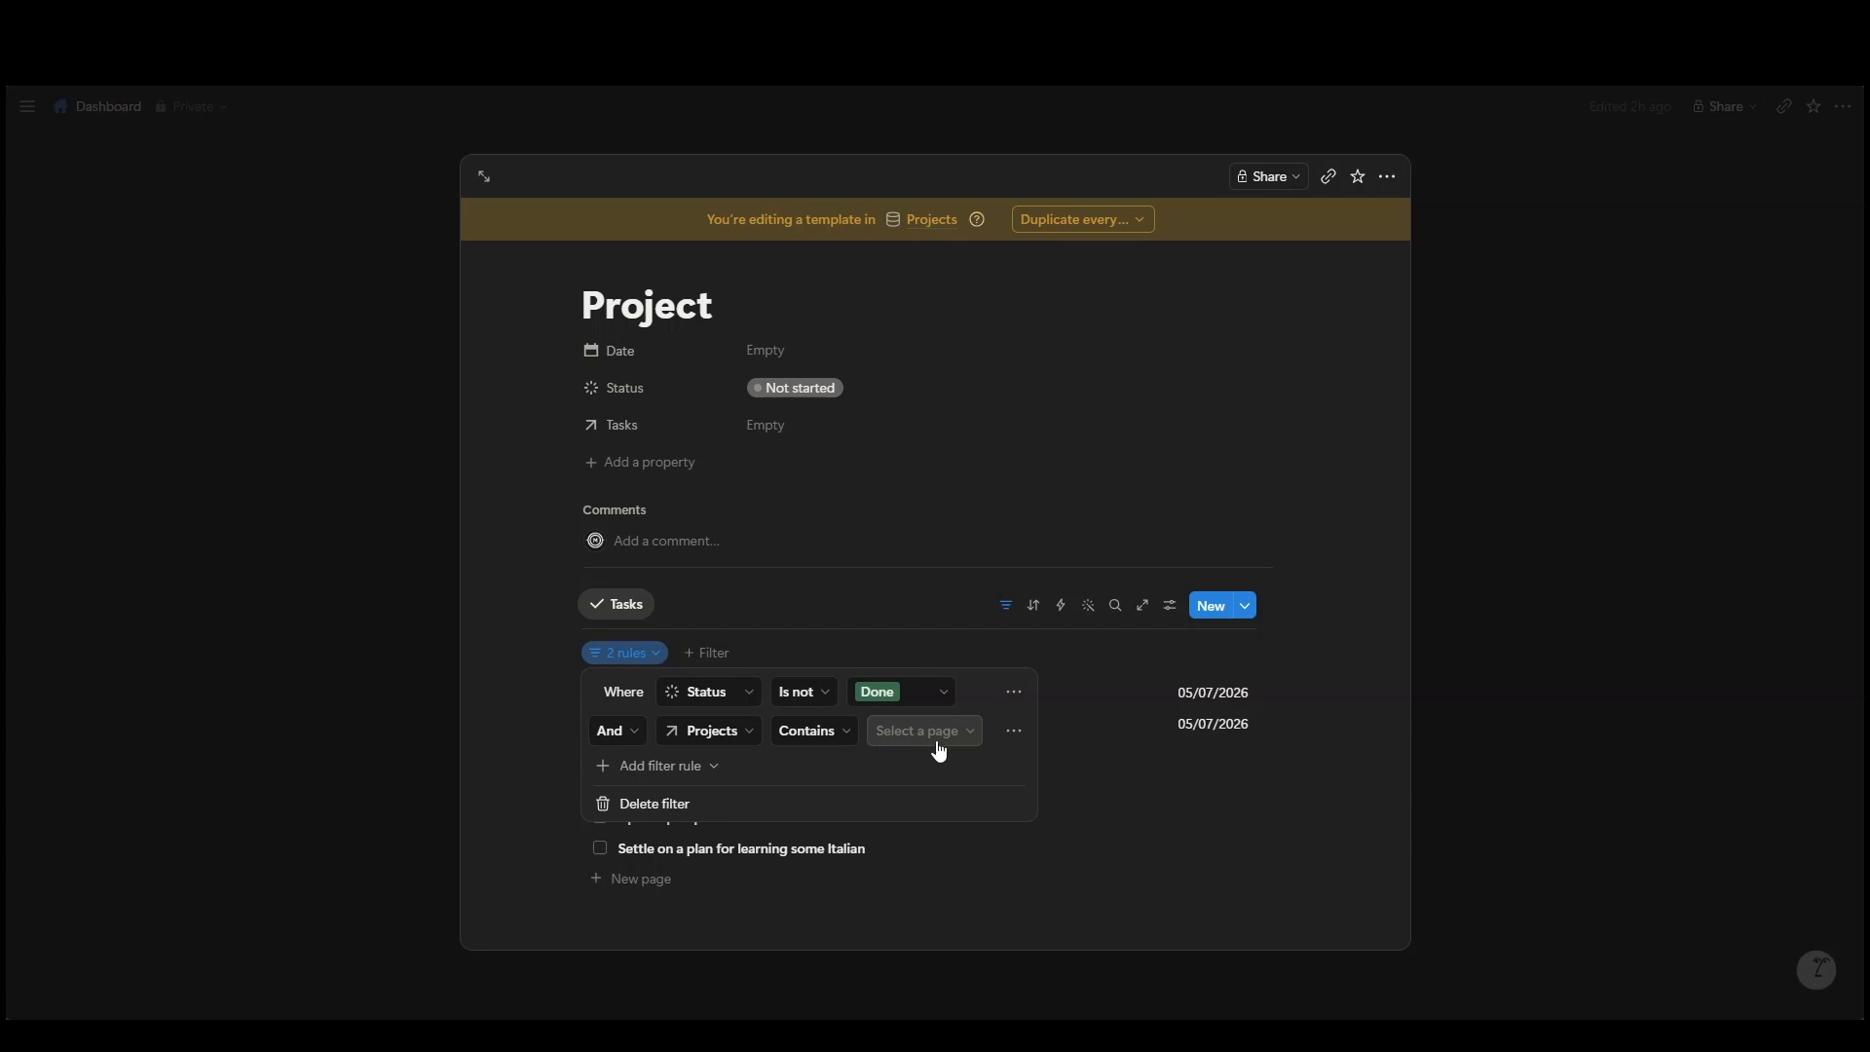
{"action": "left_click", "coordinate": [969, 738]}
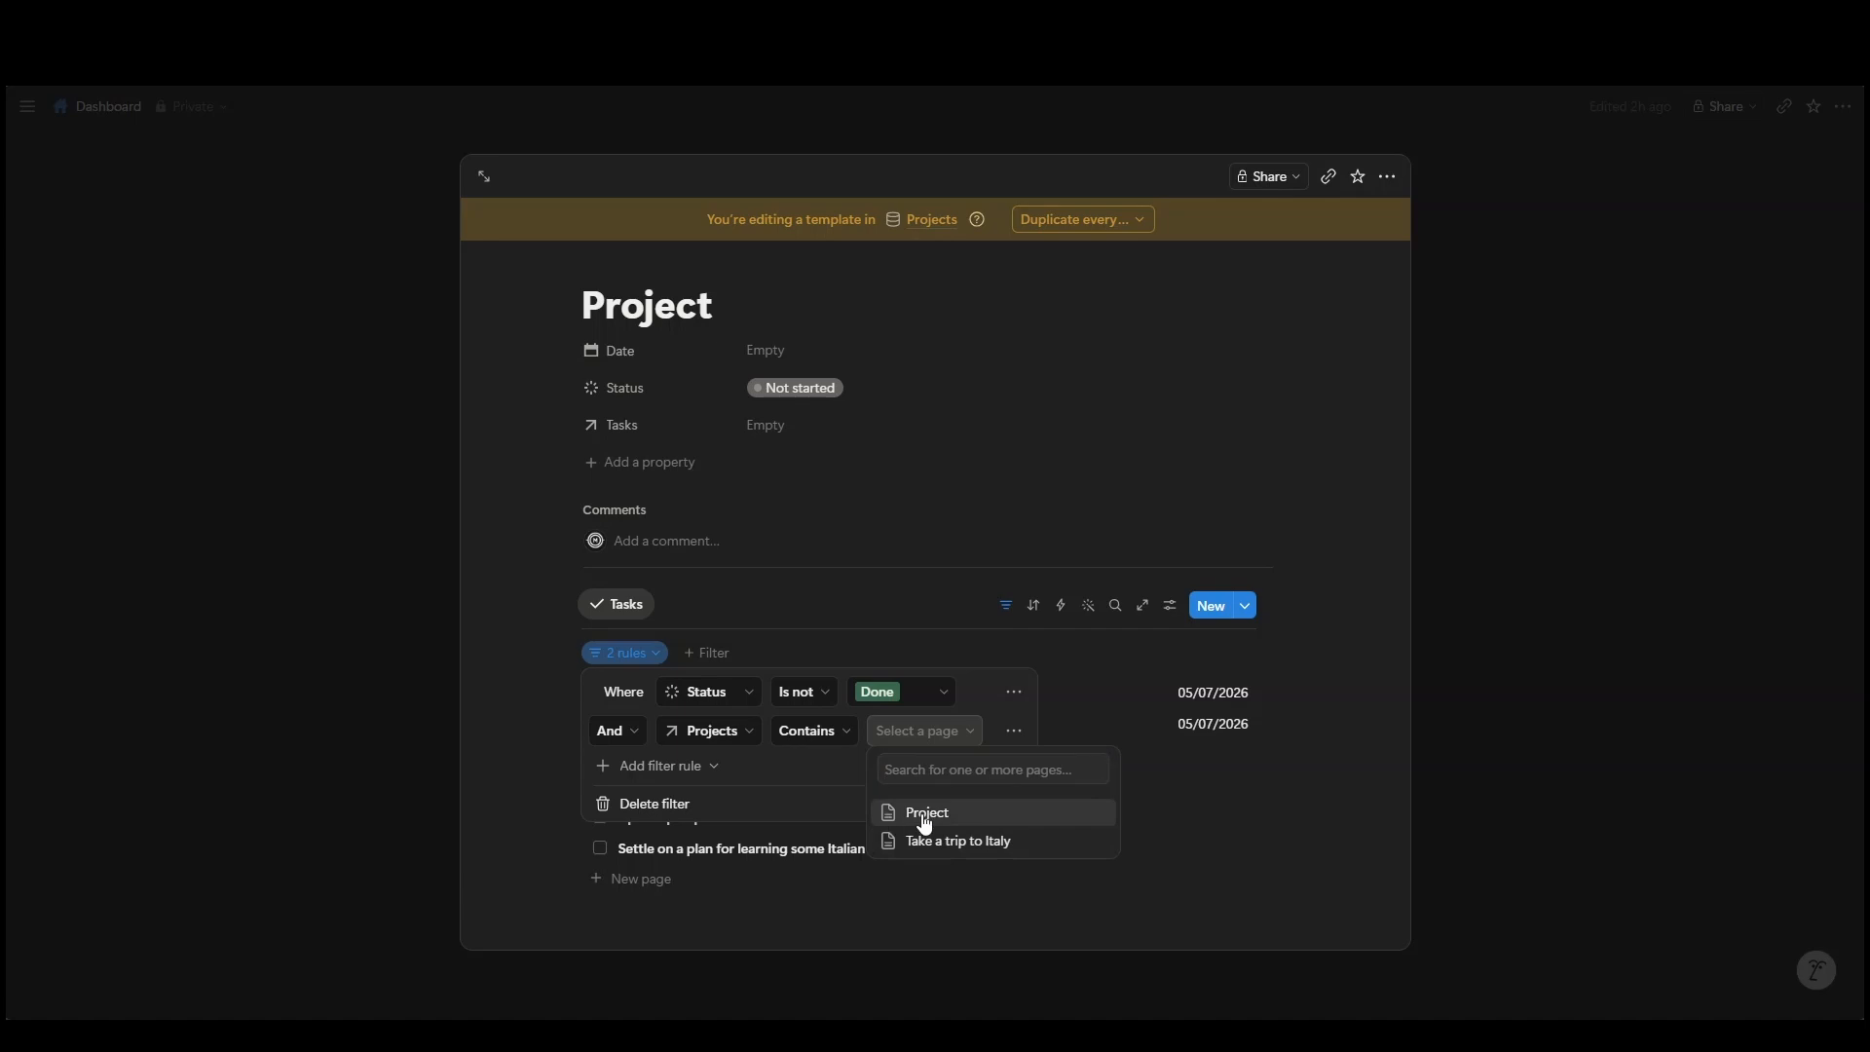
{"action": "left_click", "coordinate": [920, 814]}
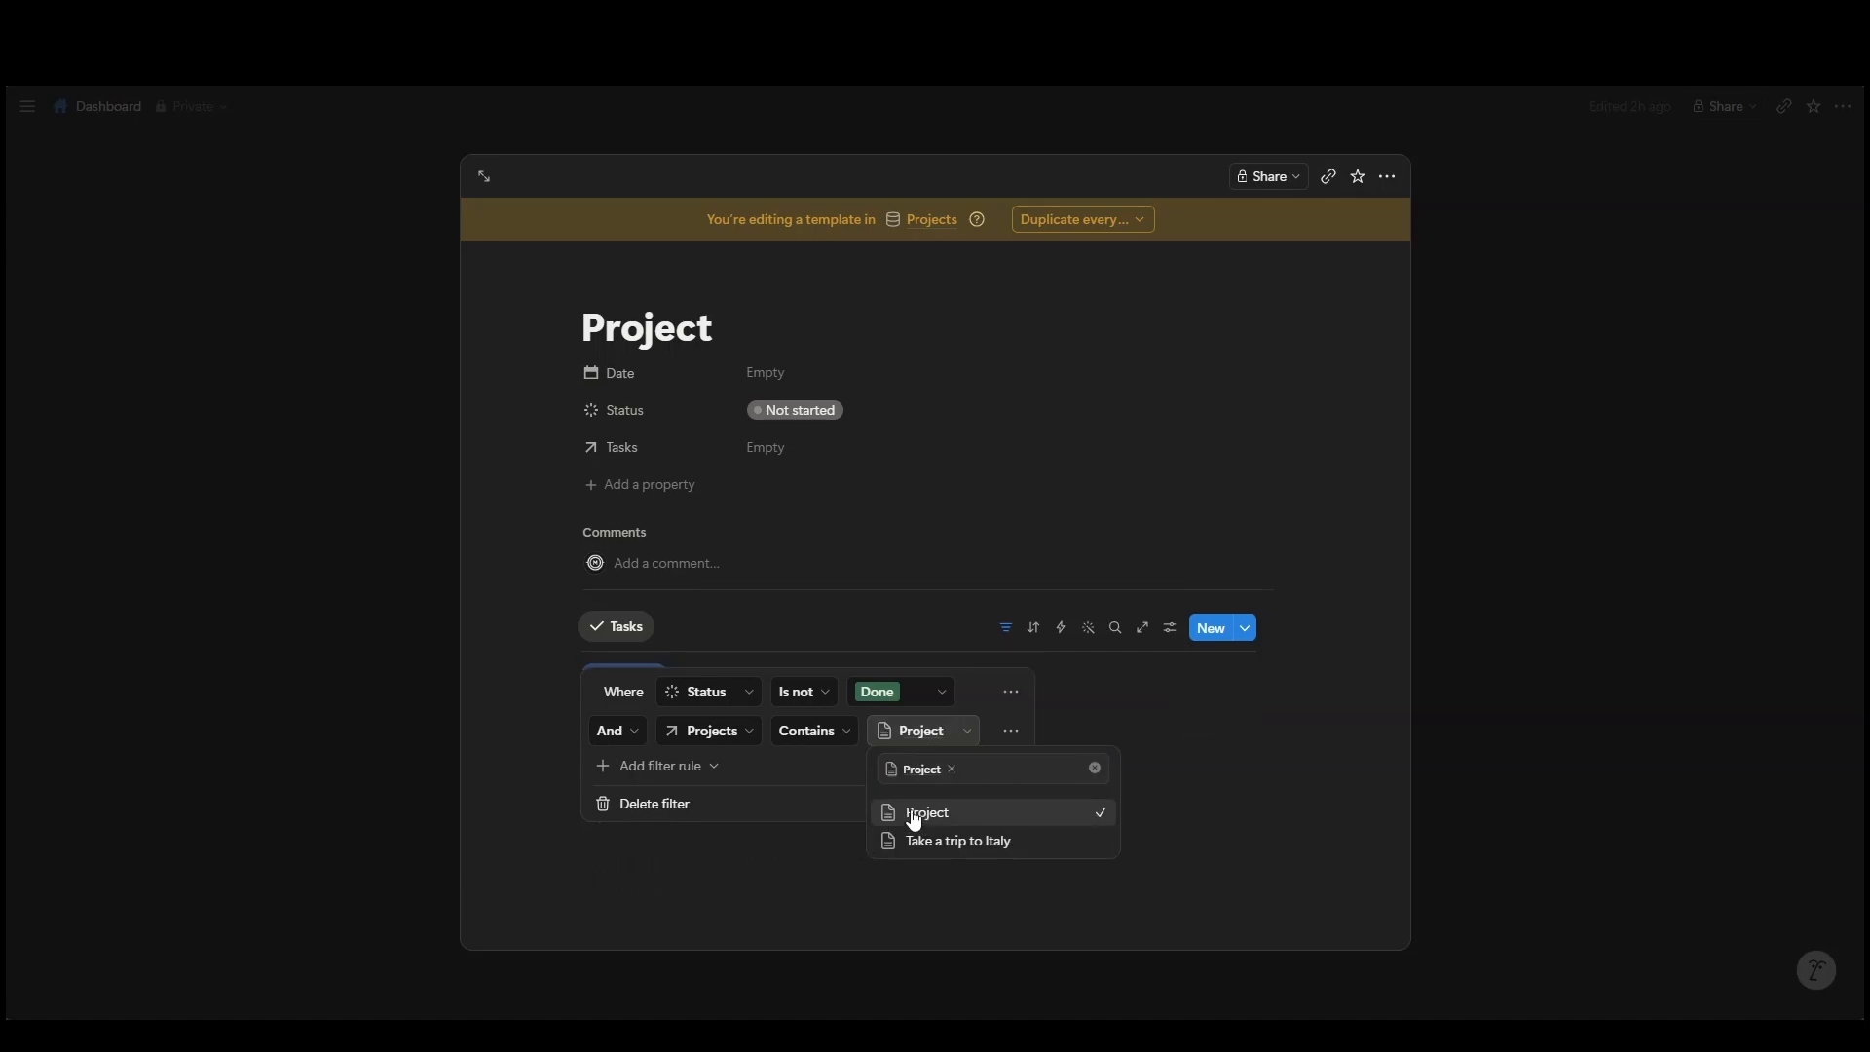
{"action": "left_click", "coordinate": [883, 542]}
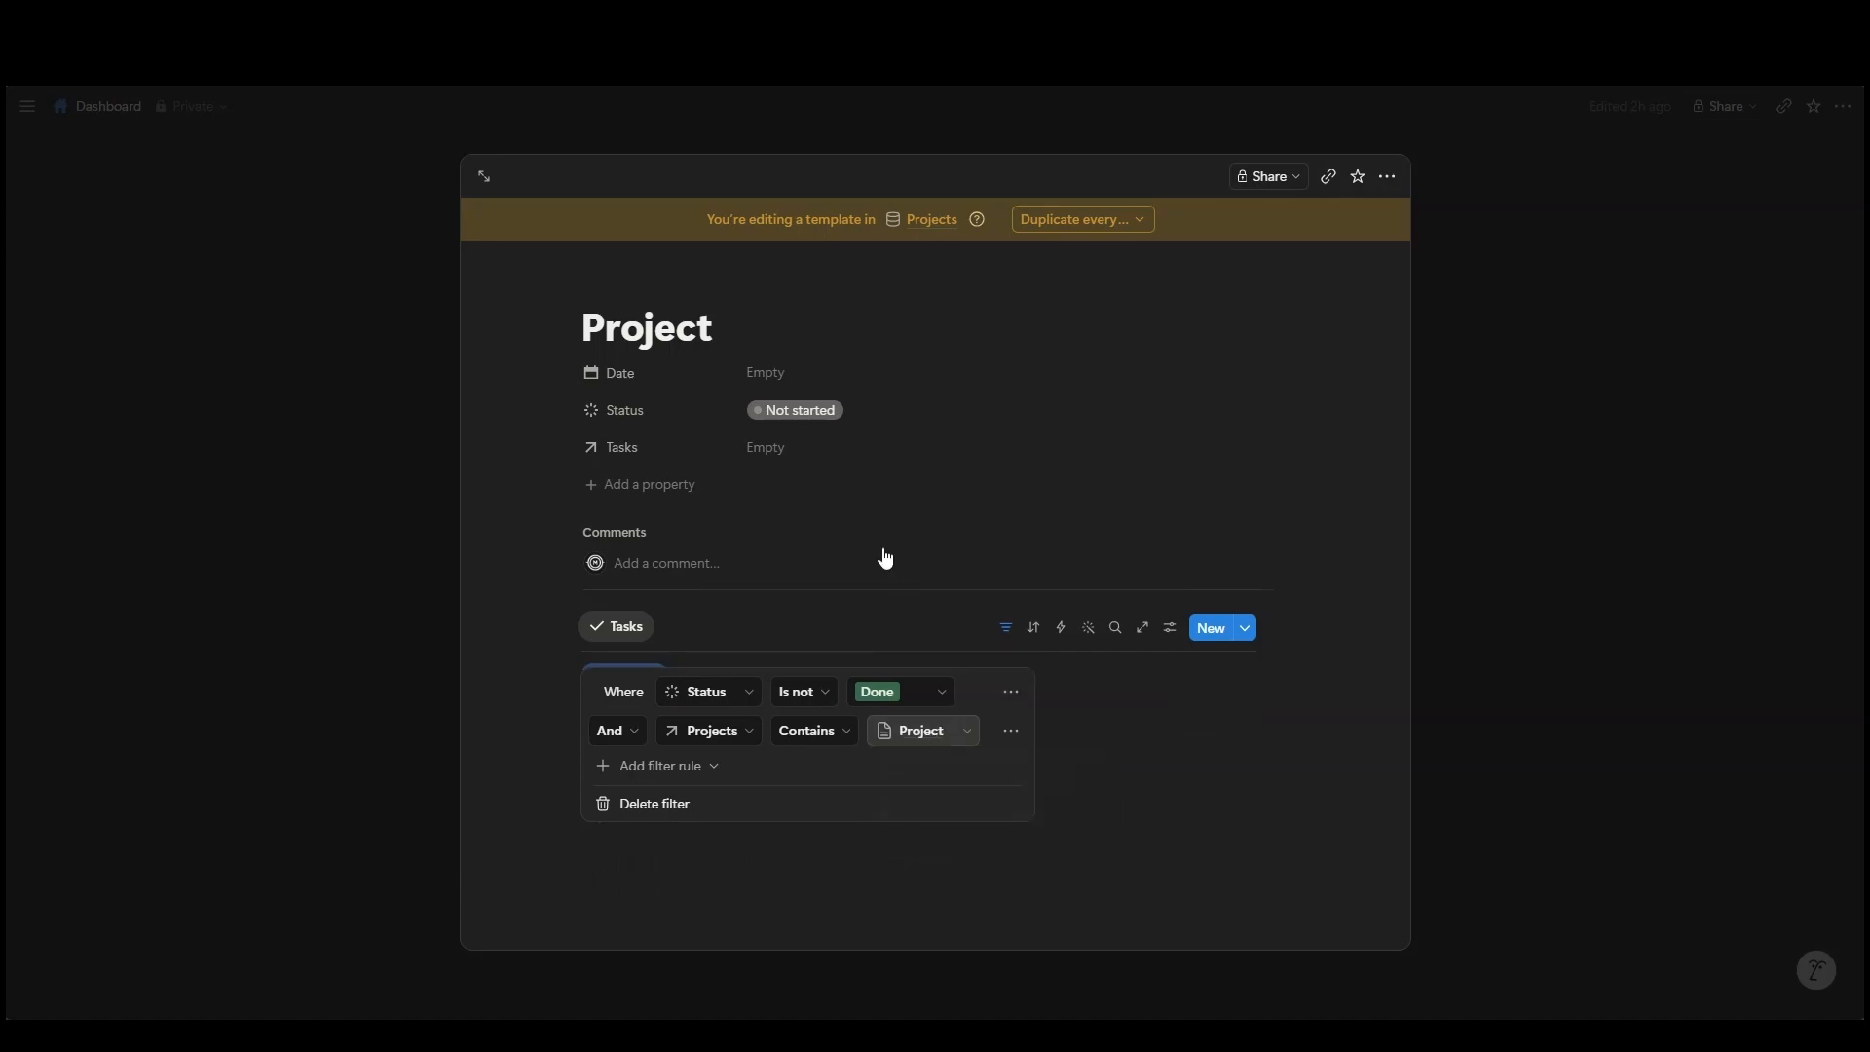
{"action": "left_click", "coordinate": [889, 547]}
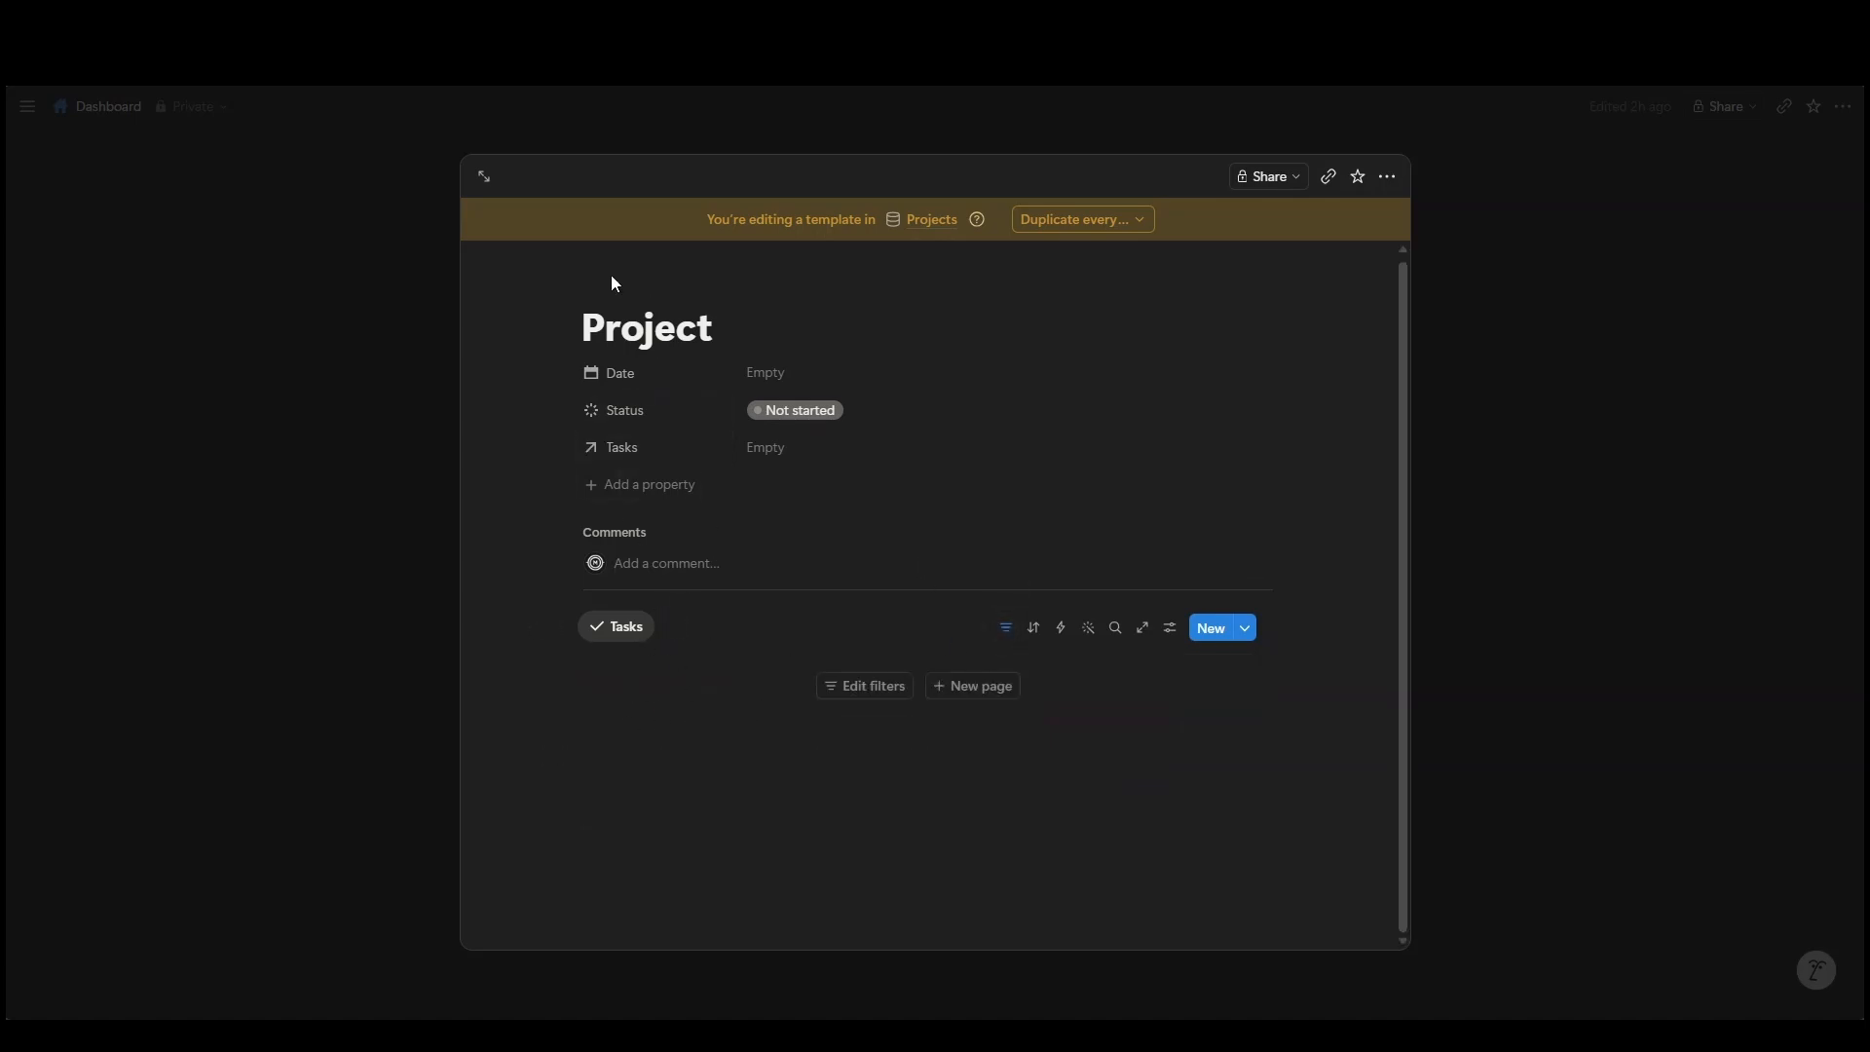
{"action": "key", "text": "Escape"}
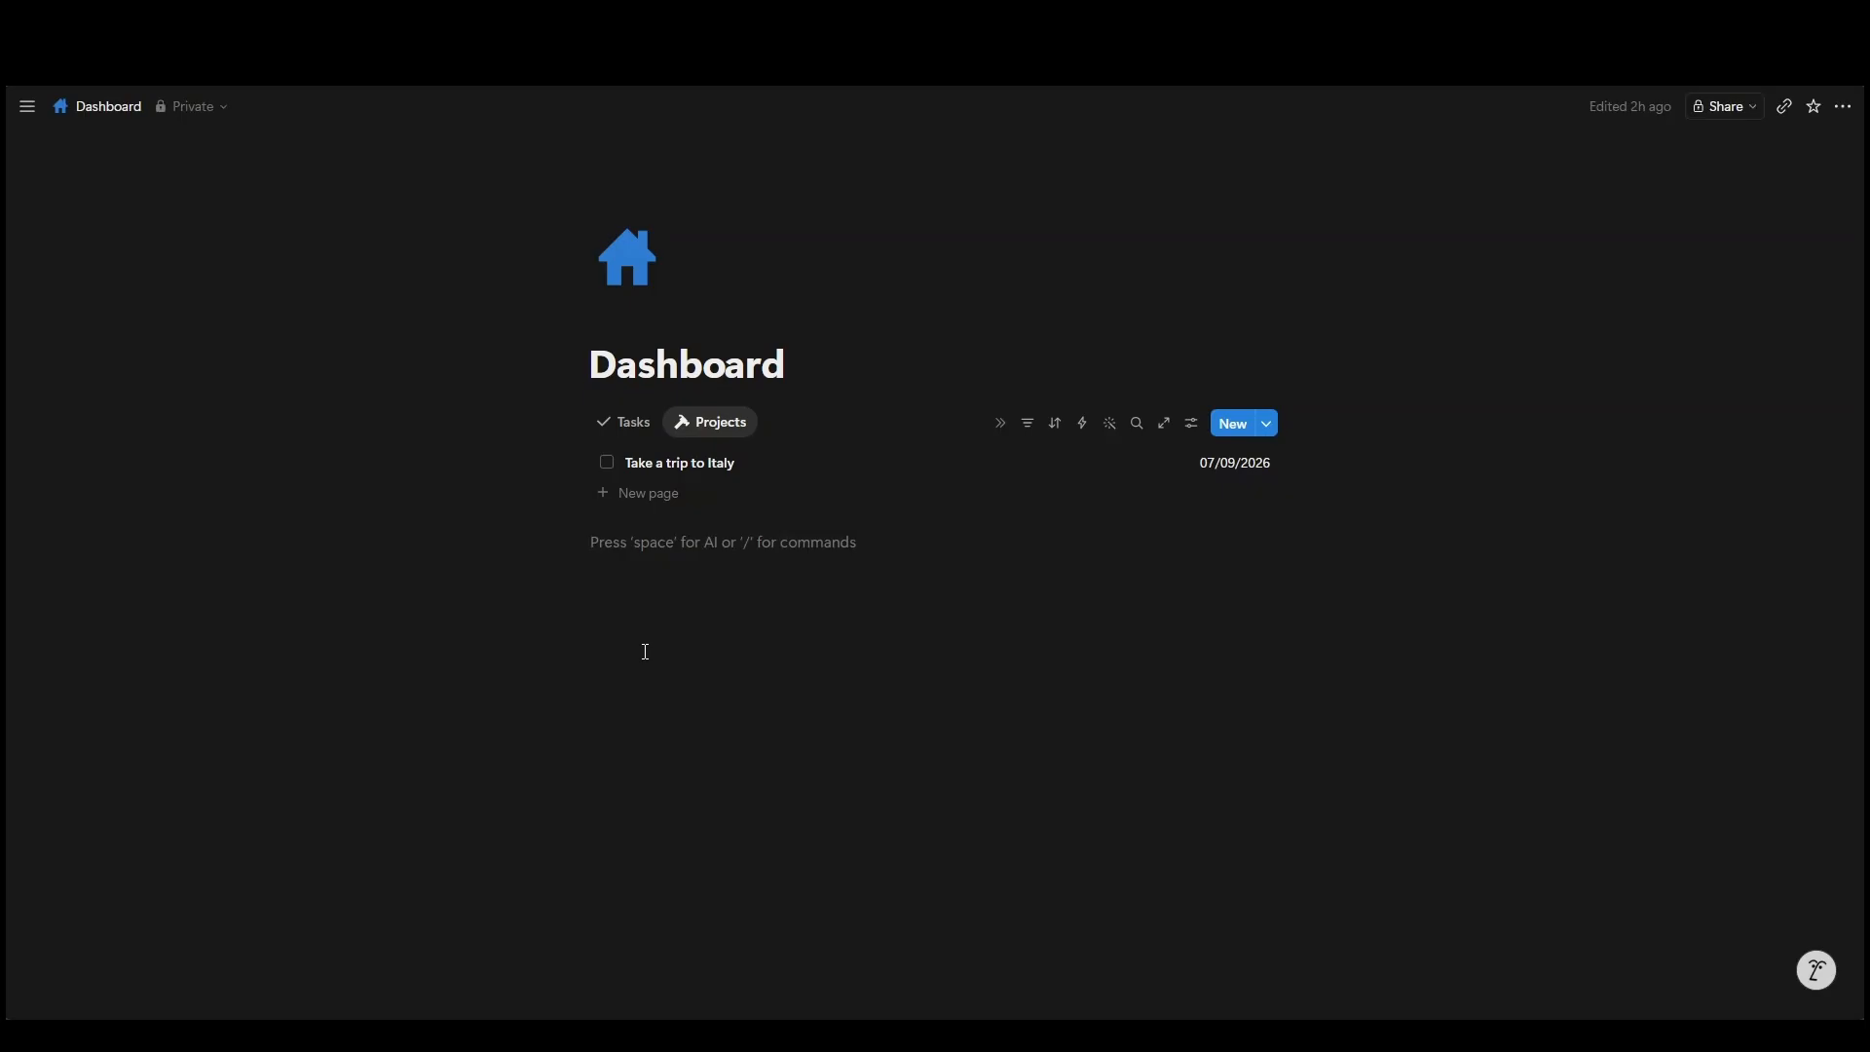
Step: Add a project named Go on a fishing trip to the Dashboard's Projects view and open its page to check the templated Tasks view
{"action": "left_click", "coordinate": [640, 494]}
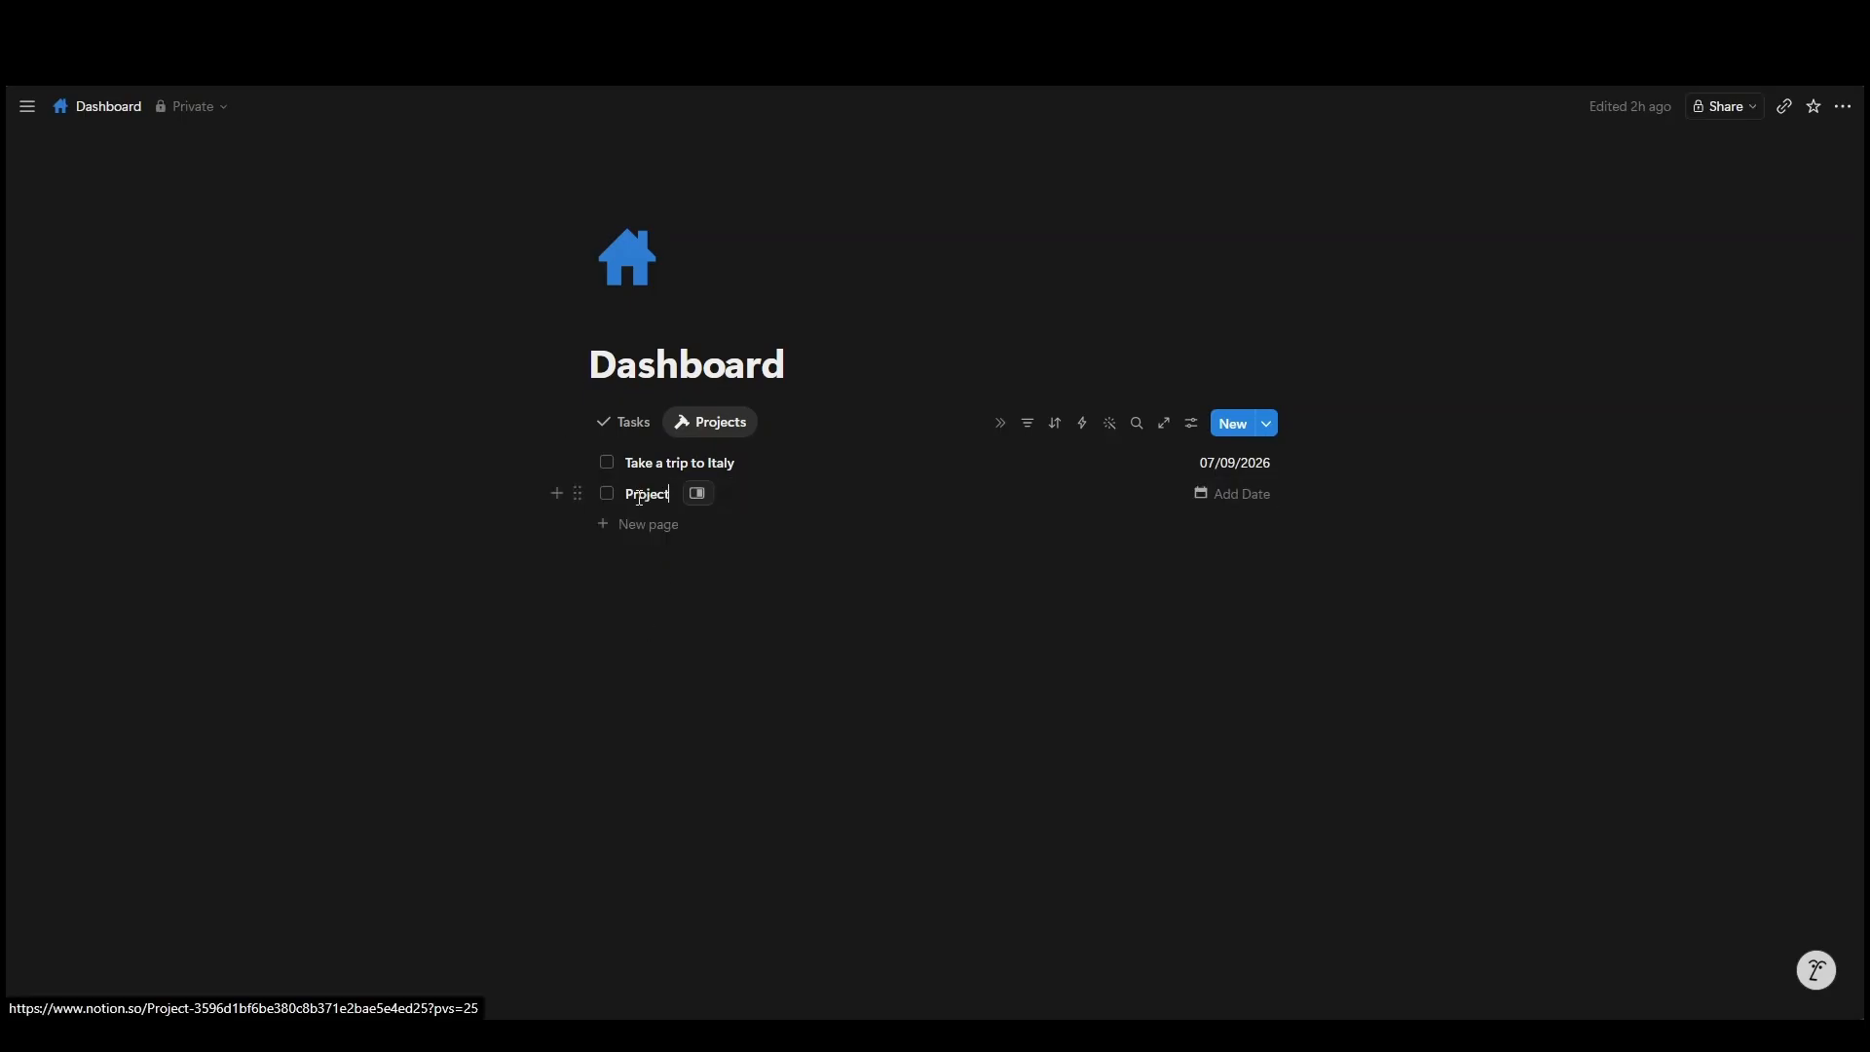
{"action": "key", "text": "BackSpace"}
{"action": "key", "text": "BackSpace"}
{"action": "key", "text": "BackSpace"}
{"action": "key", "text": "BackSpace"}
{"action": "key", "text": "BackSpace"}
{"action": "key", "text": "BackSpace"}
{"action": "key", "text": "BackSpace"}
{"action": "type", "text": "Go on a fishing trip"}
{"action": "left_click", "coordinate": [691, 596]}
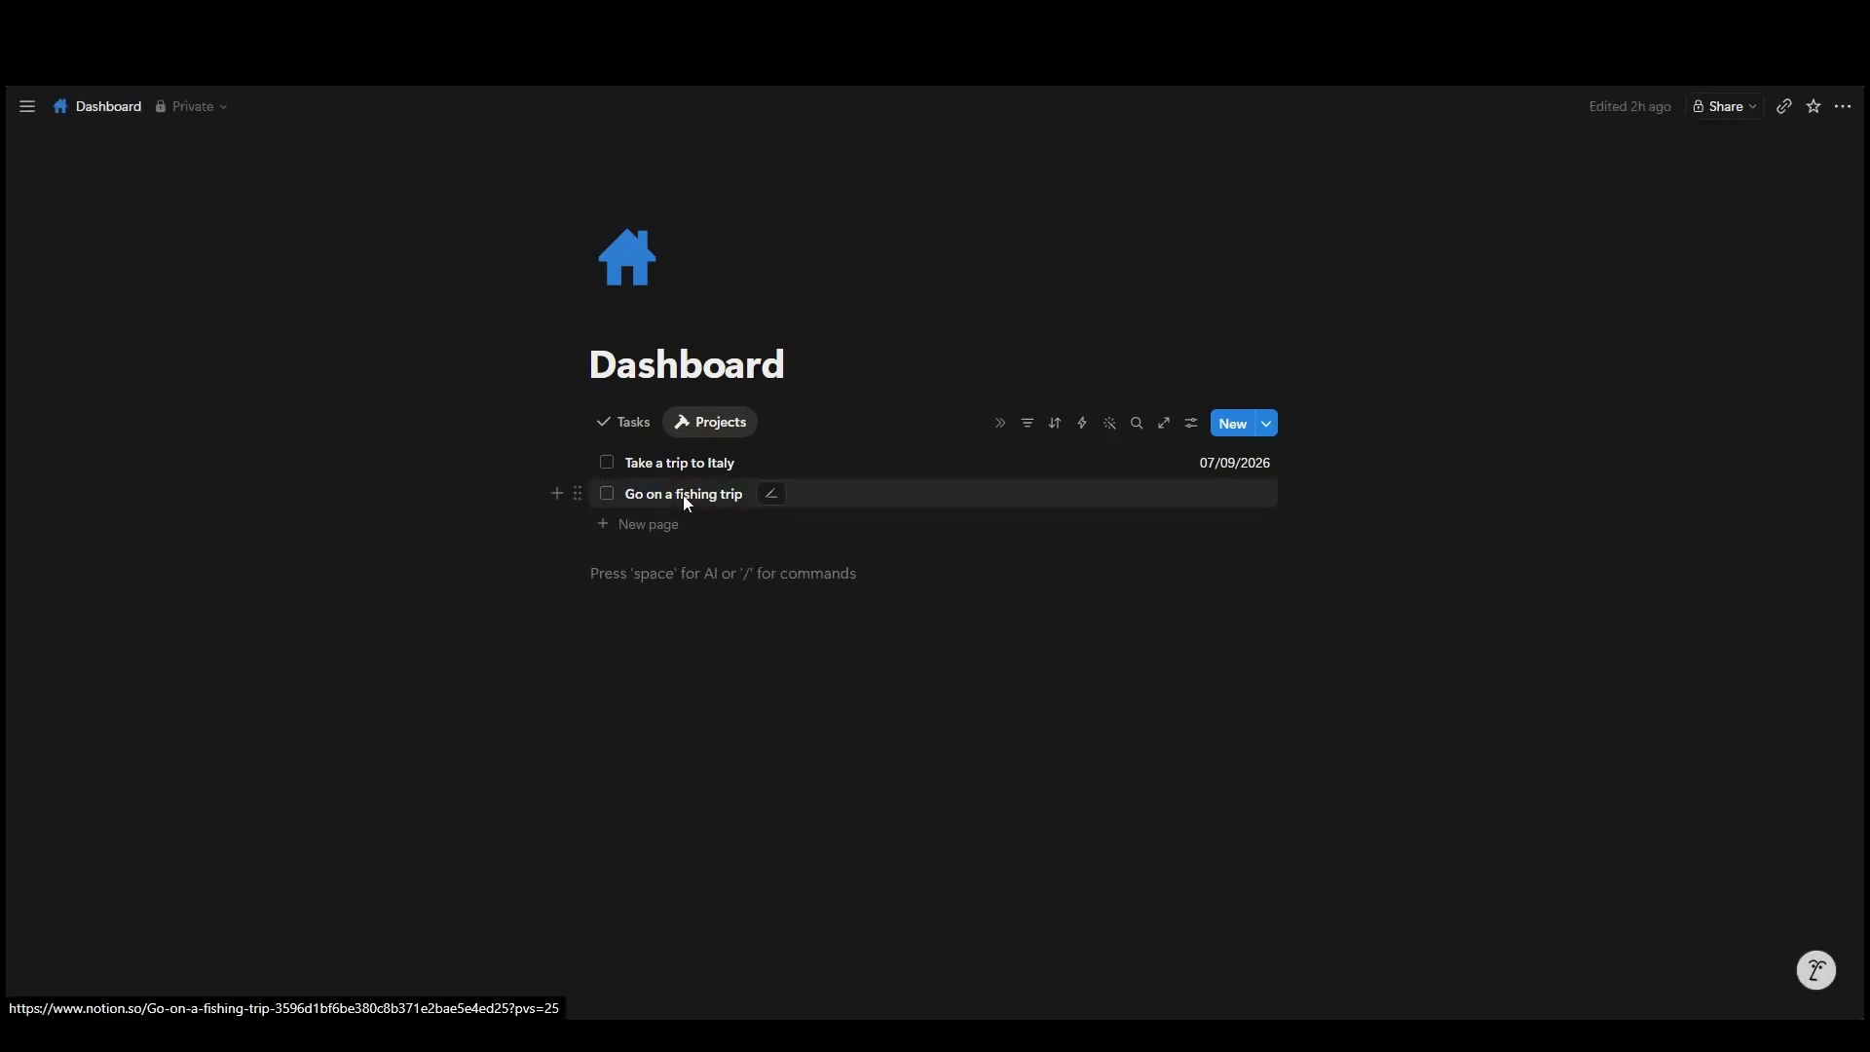
{"action": "left_click", "coordinate": [687, 503]}
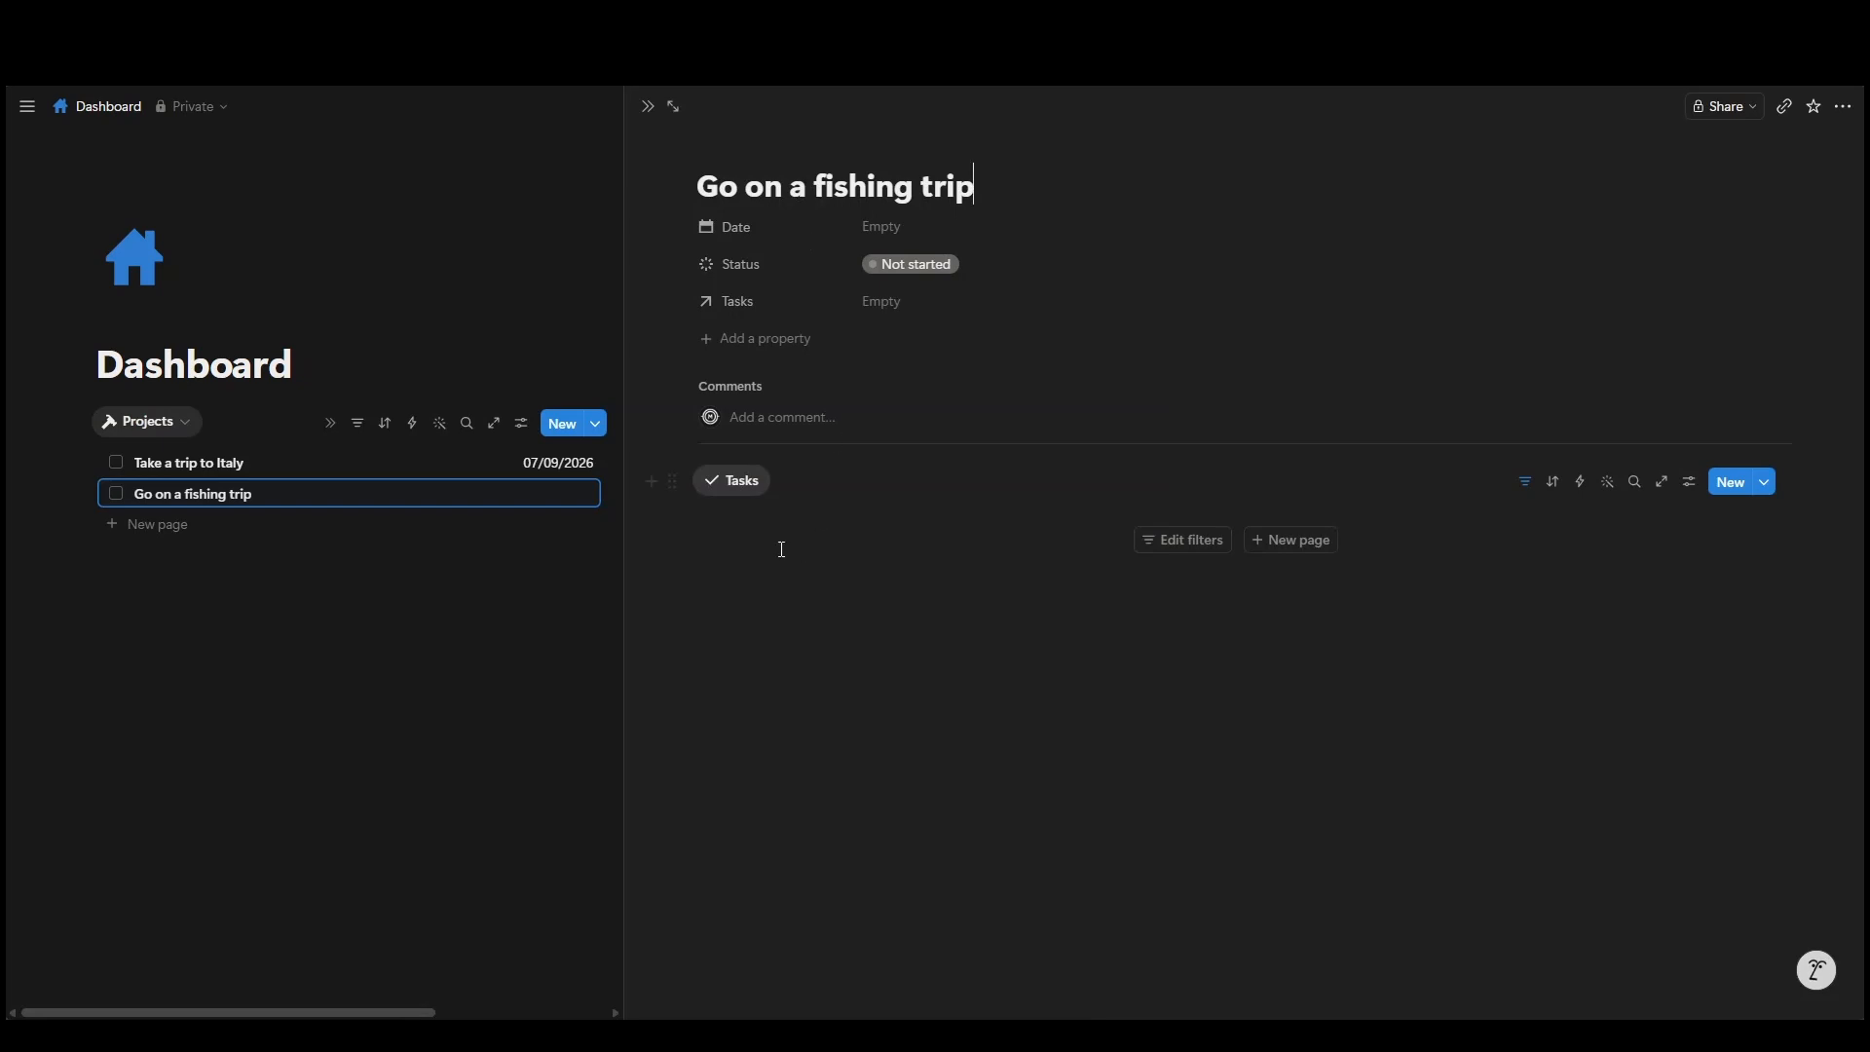
{"action": "left_click", "coordinate": [611, 666]}
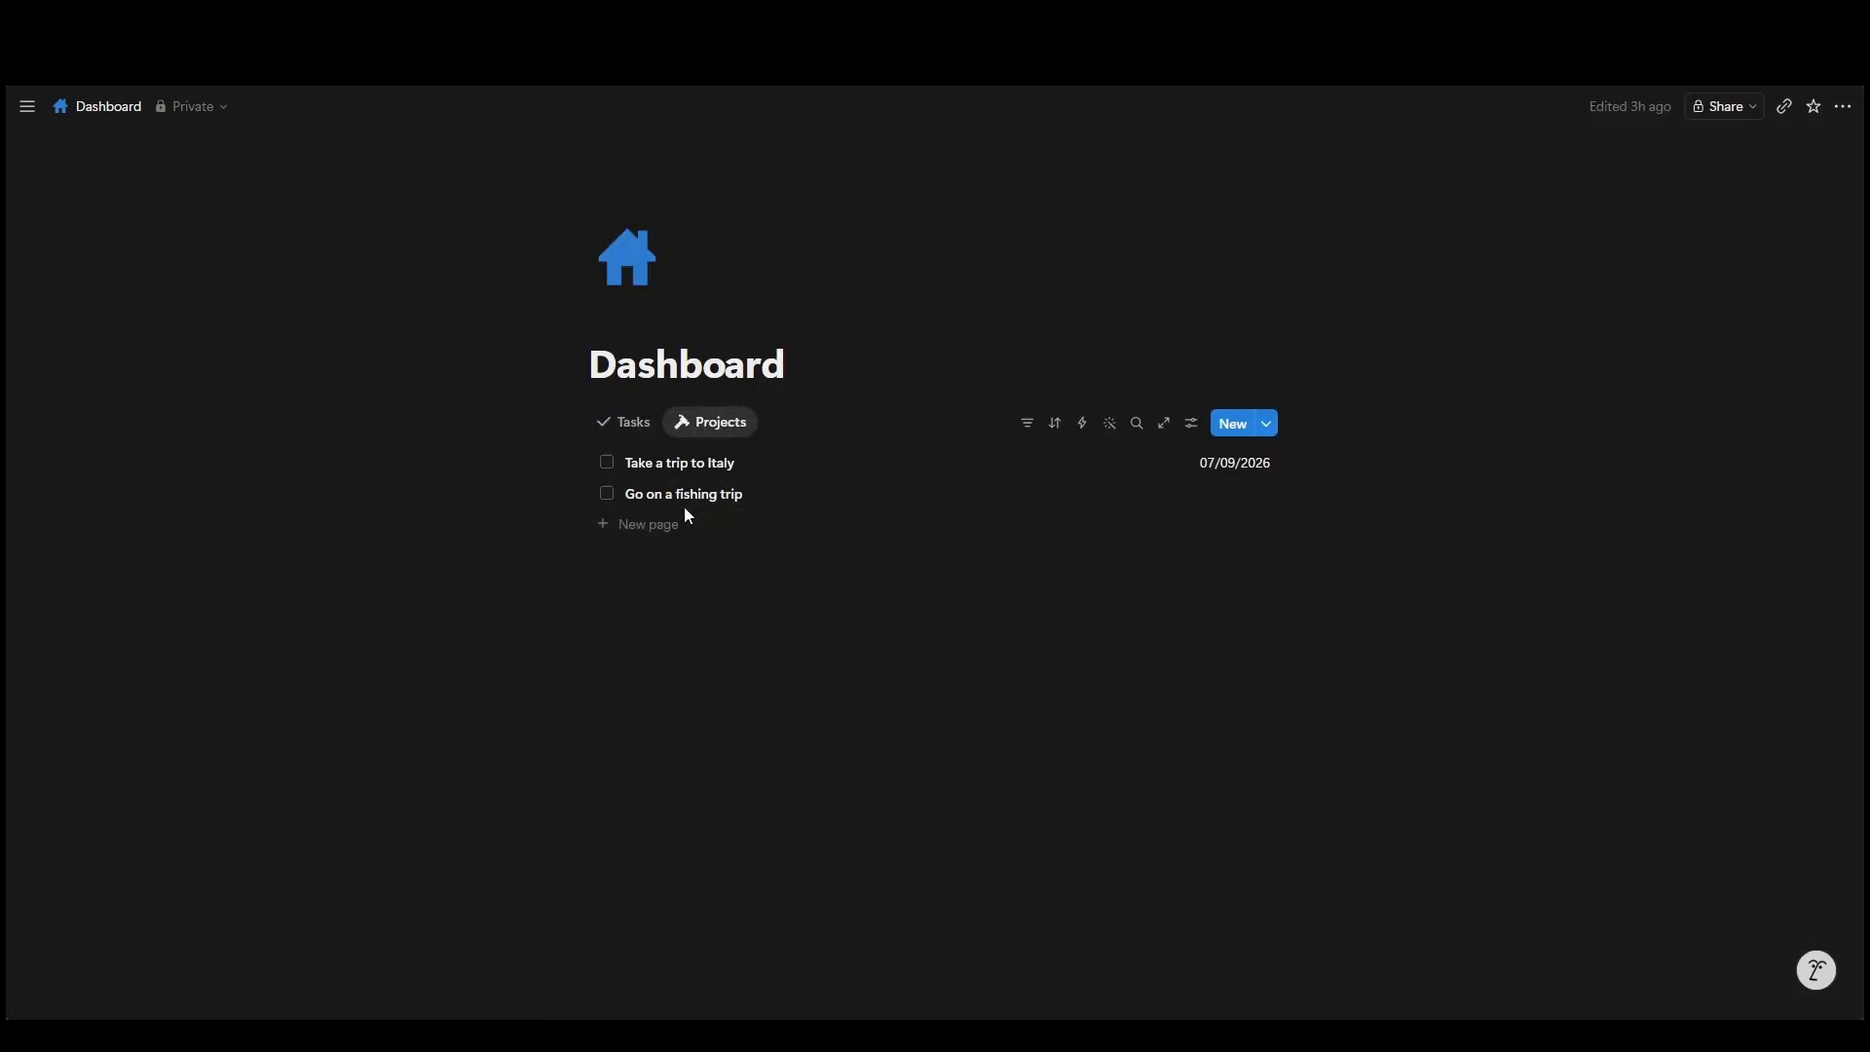
Step: In the Tasks database, link the fishing pole, fishing license, fishing spots and weekend off tasks to the Go on a fishing trip project
{"action": "left_click", "coordinate": [623, 429]}
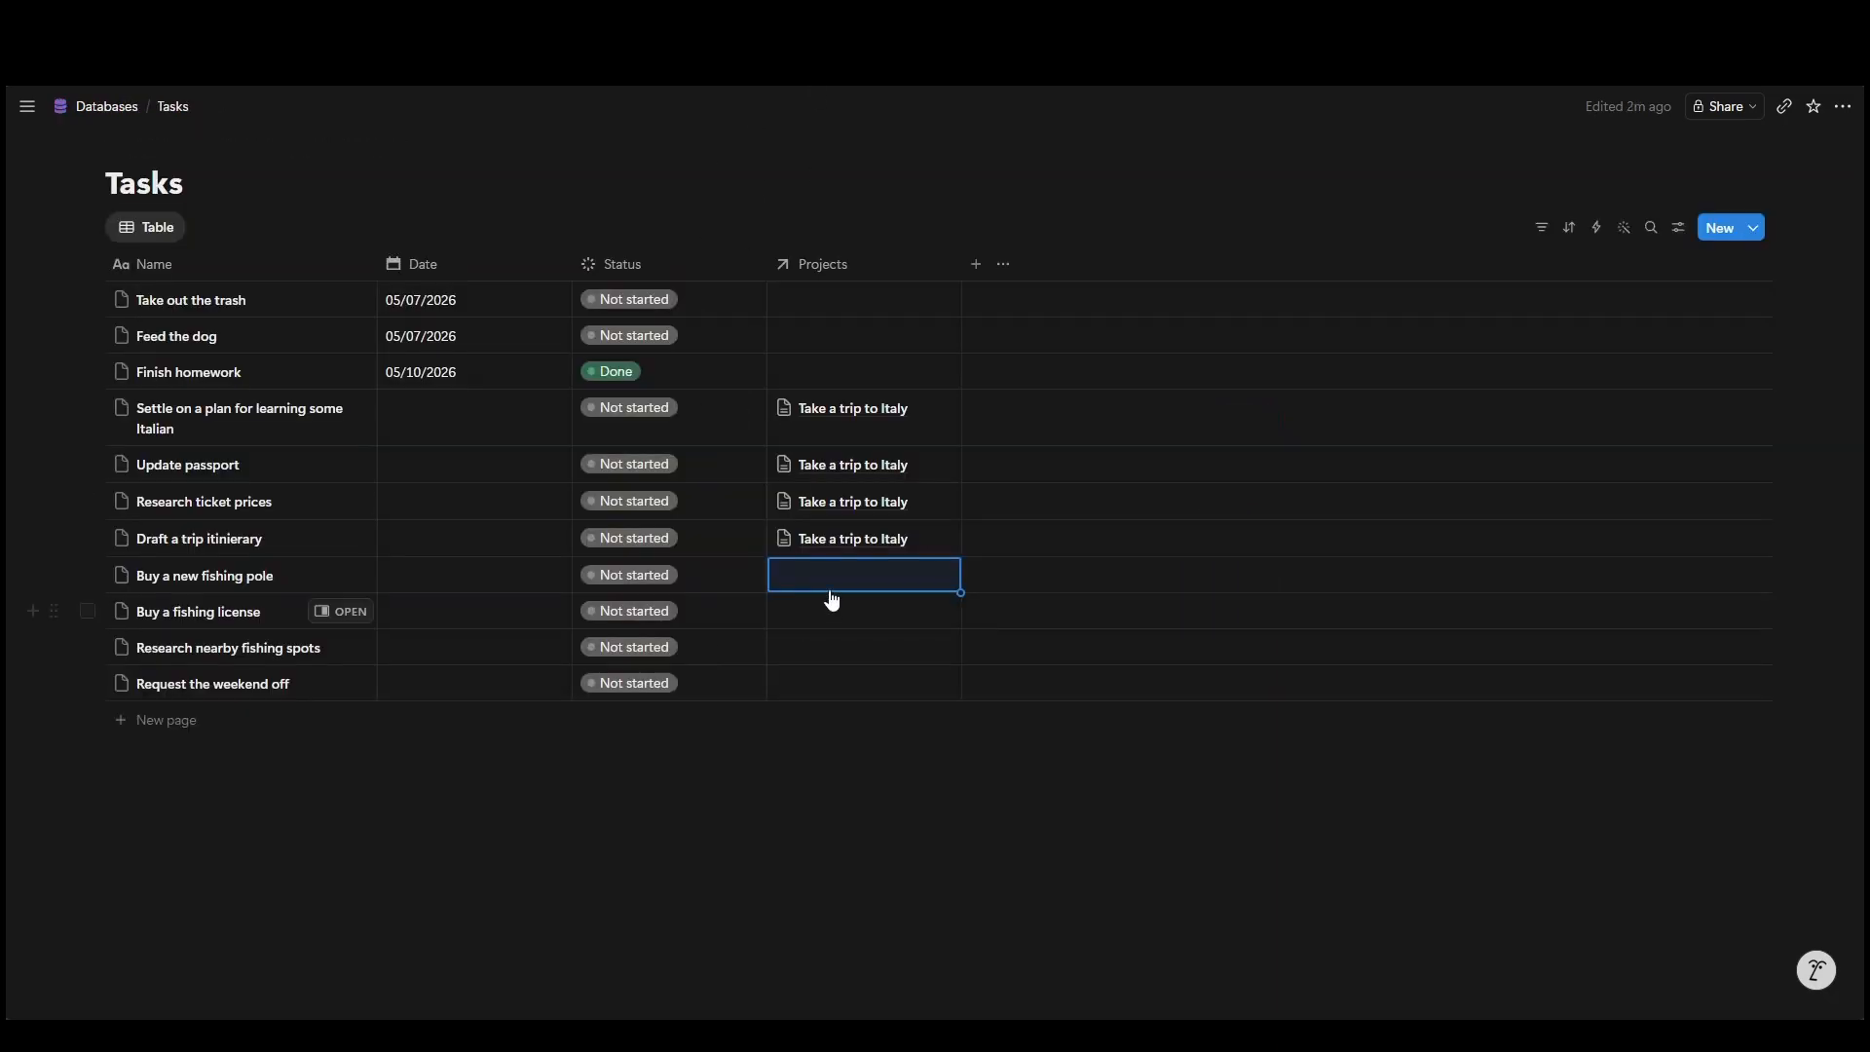
{"action": "left_click", "coordinate": [832, 582]}
{"action": "left_click", "coordinate": [839, 679]}
{"action": "left_click", "coordinate": [830, 614]}
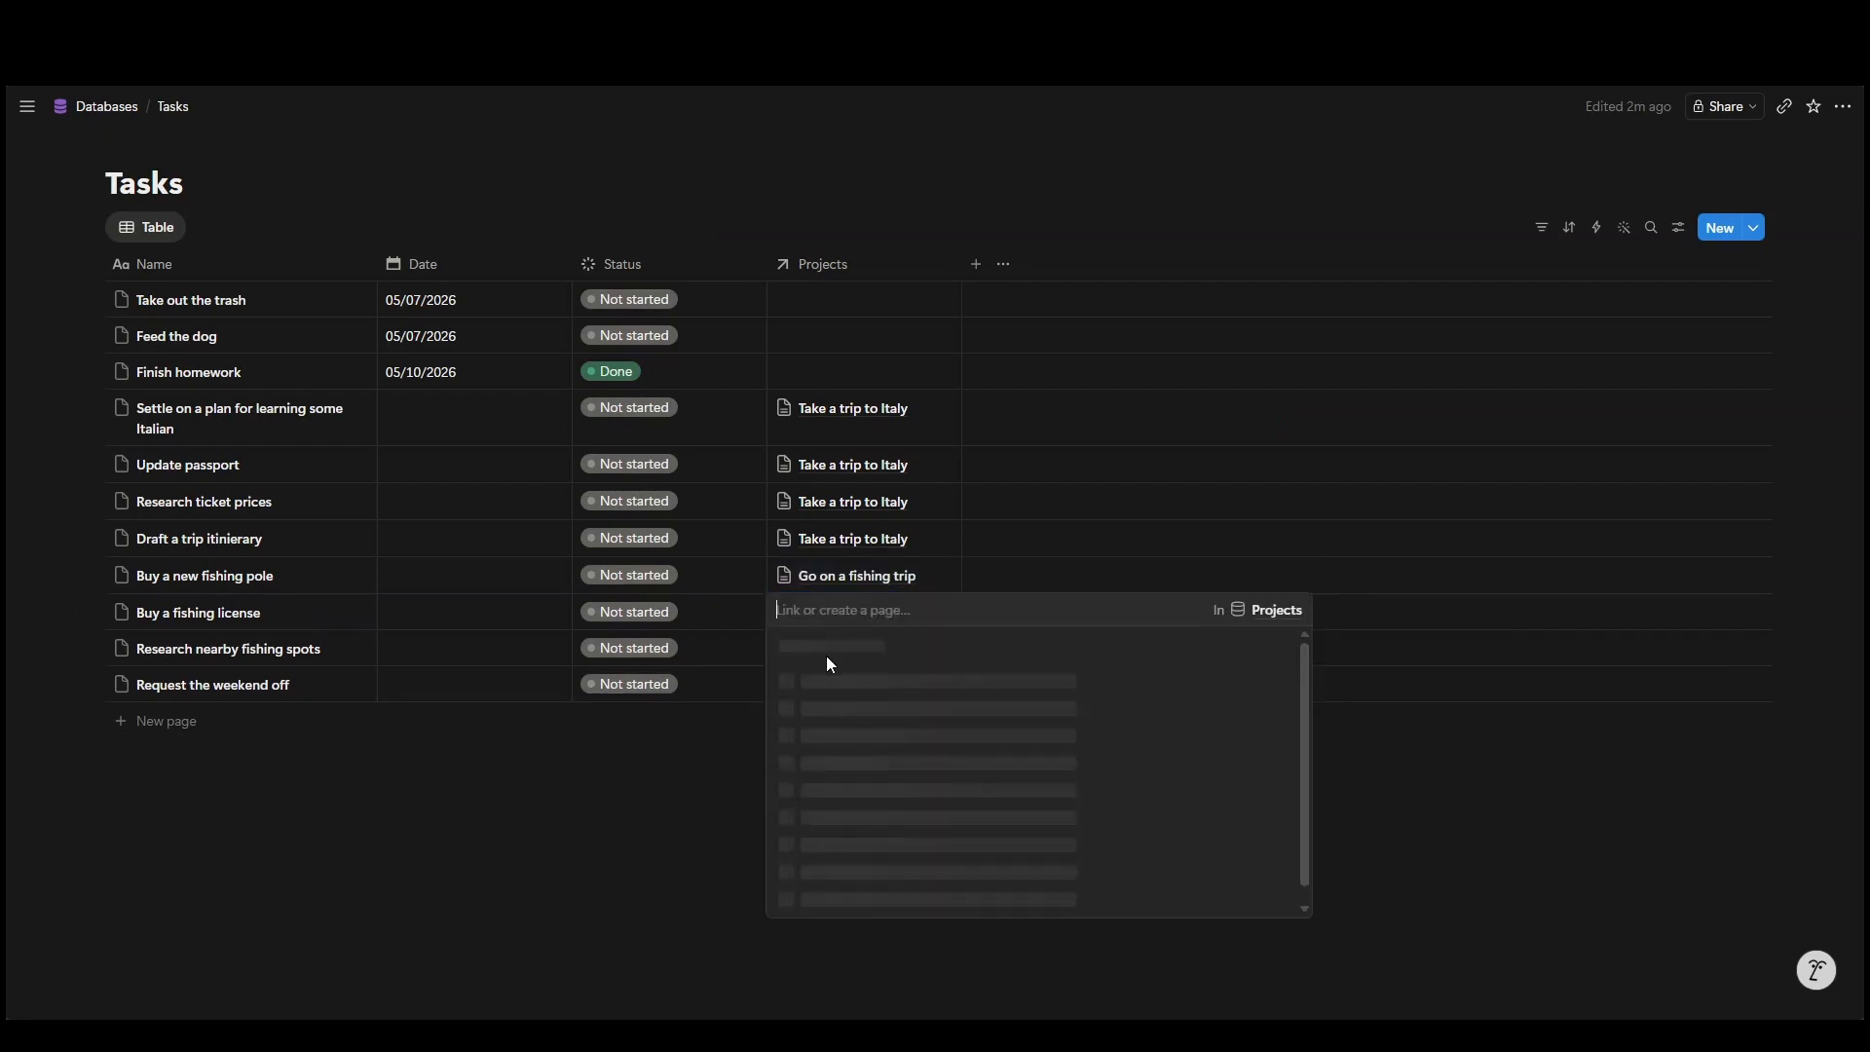
{"action": "left_click", "coordinate": [821, 715]}
{"action": "left_click", "coordinate": [810, 650]}
{"action": "left_click", "coordinate": [808, 750]}
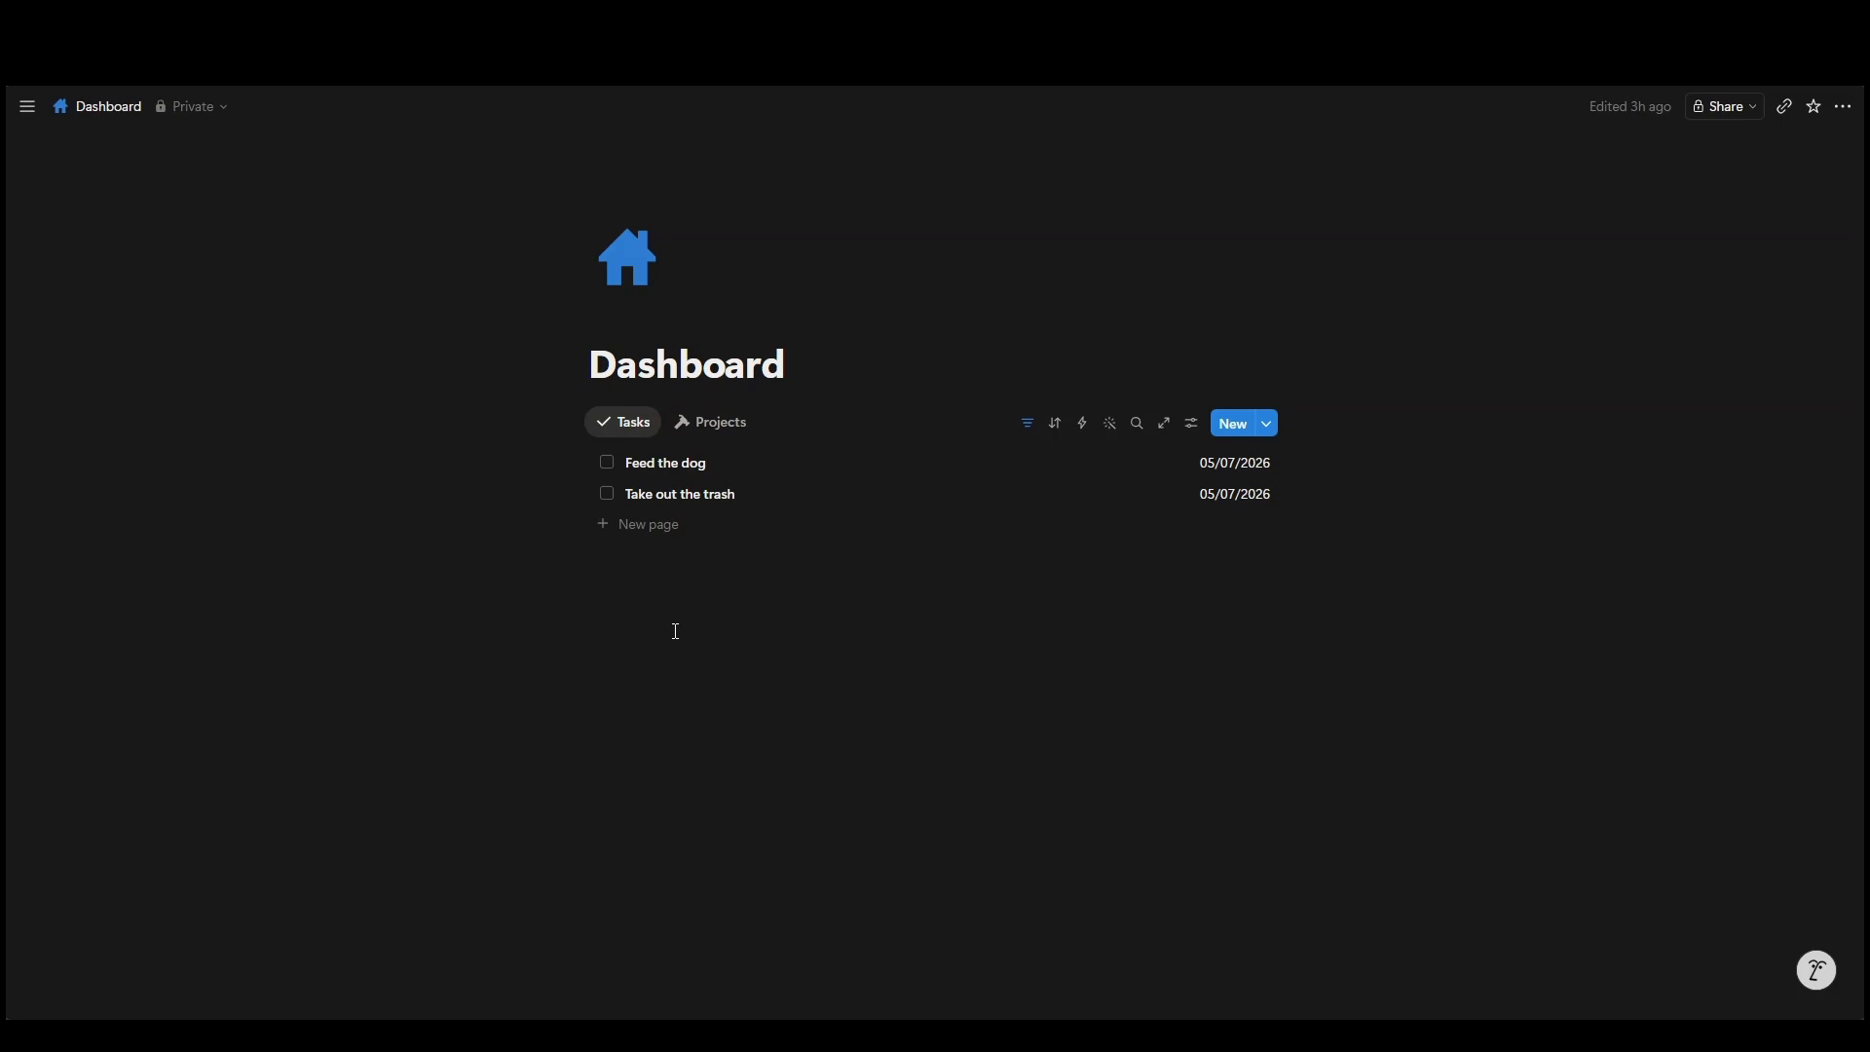
Step: Show the Dashboard's Projects view and open the Go on a fishing trip project in side peek to review its tasks
{"action": "left_click", "coordinate": [699, 428]}
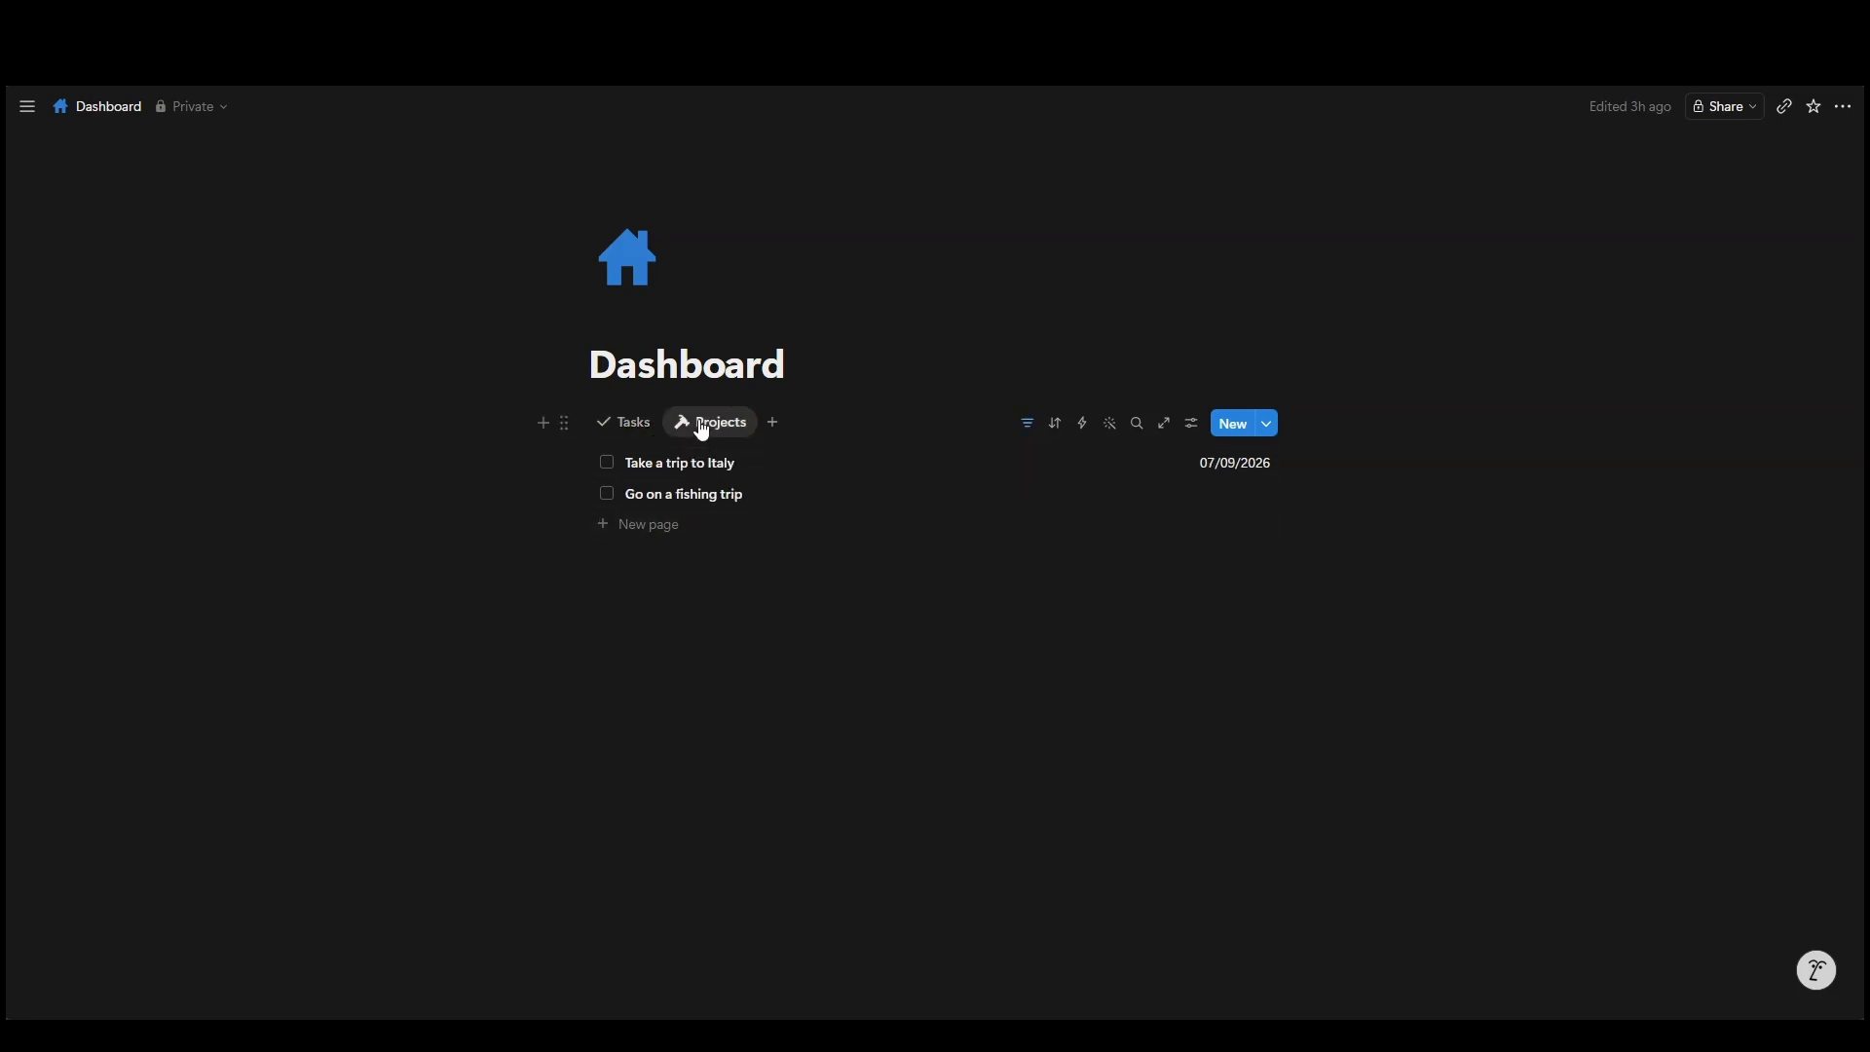
{"action": "left_click", "coordinate": [699, 498]}
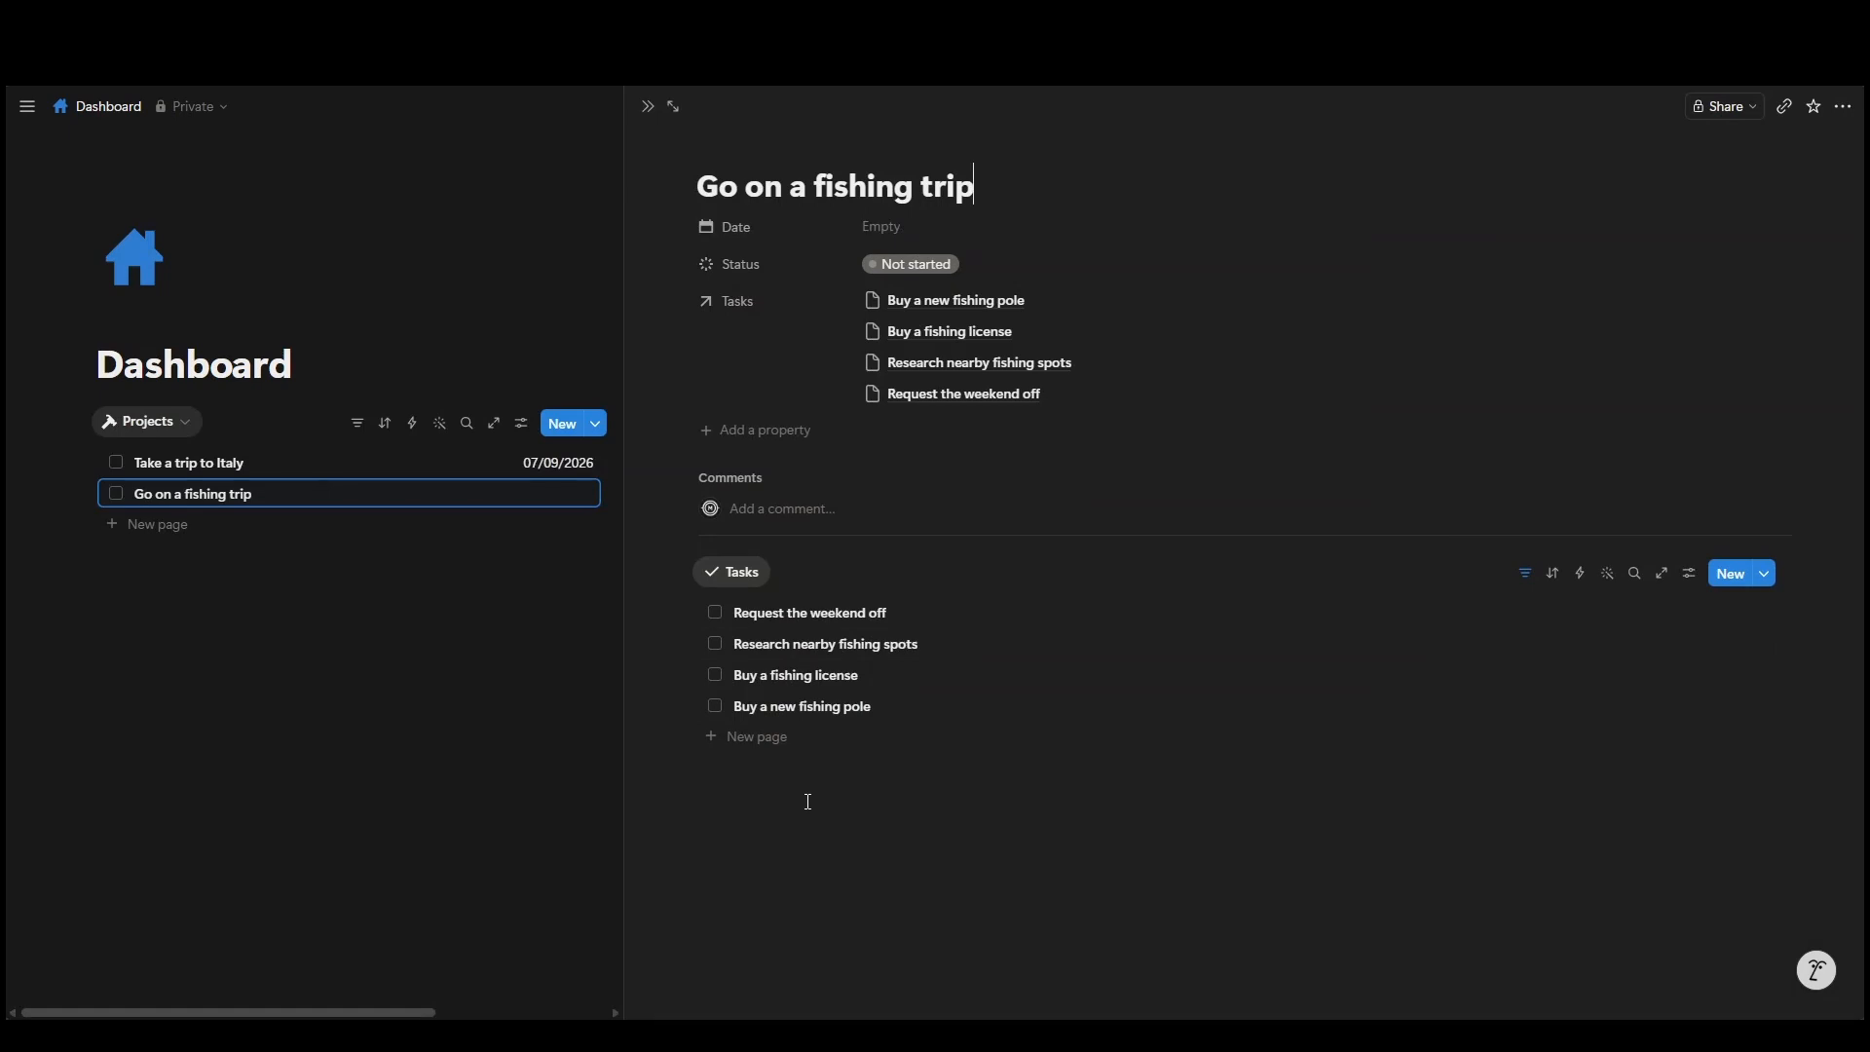
Step: Add a project named Finish remodeling basement to the Dashboard's Projects view and check the Dashboard's Tasks view
{"action": "left_click", "coordinate": [606, 674]}
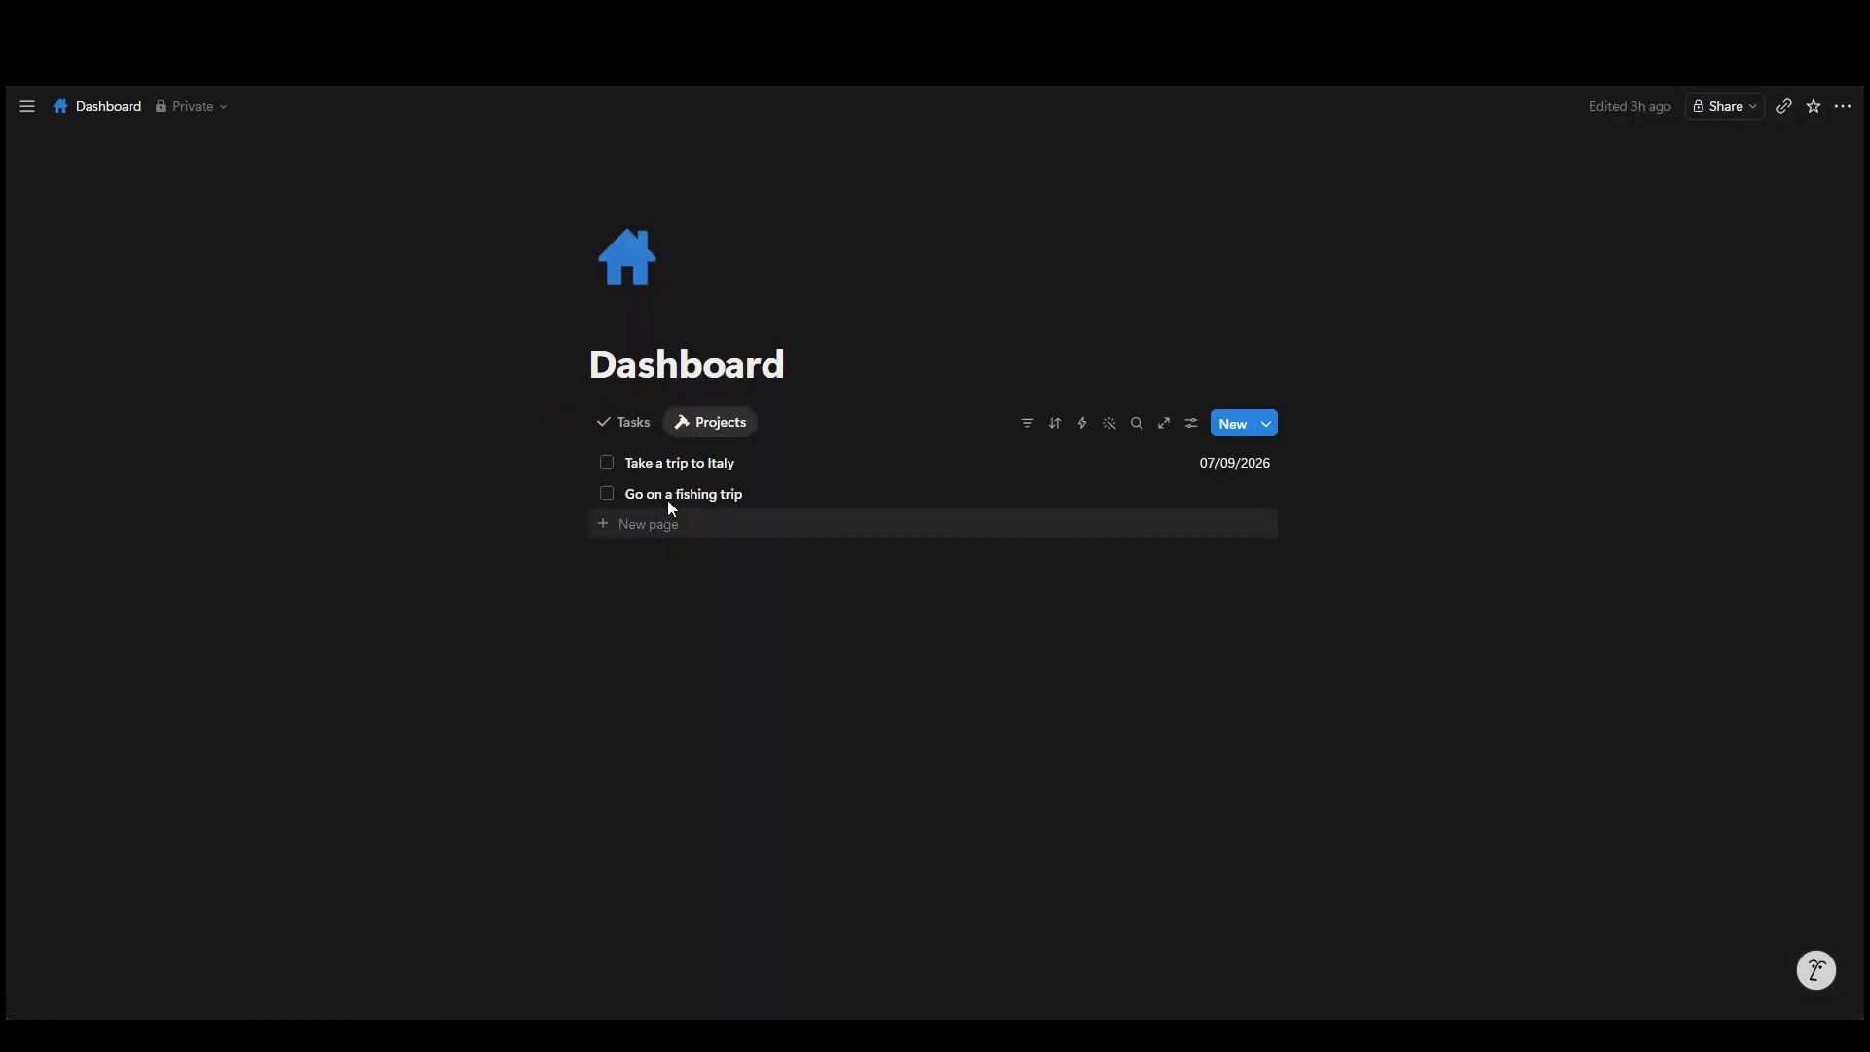
{"action": "left_click", "coordinate": [639, 528]}
{"action": "type", "text": "Project"}
{"action": "left_click", "coordinate": [666, 650]}
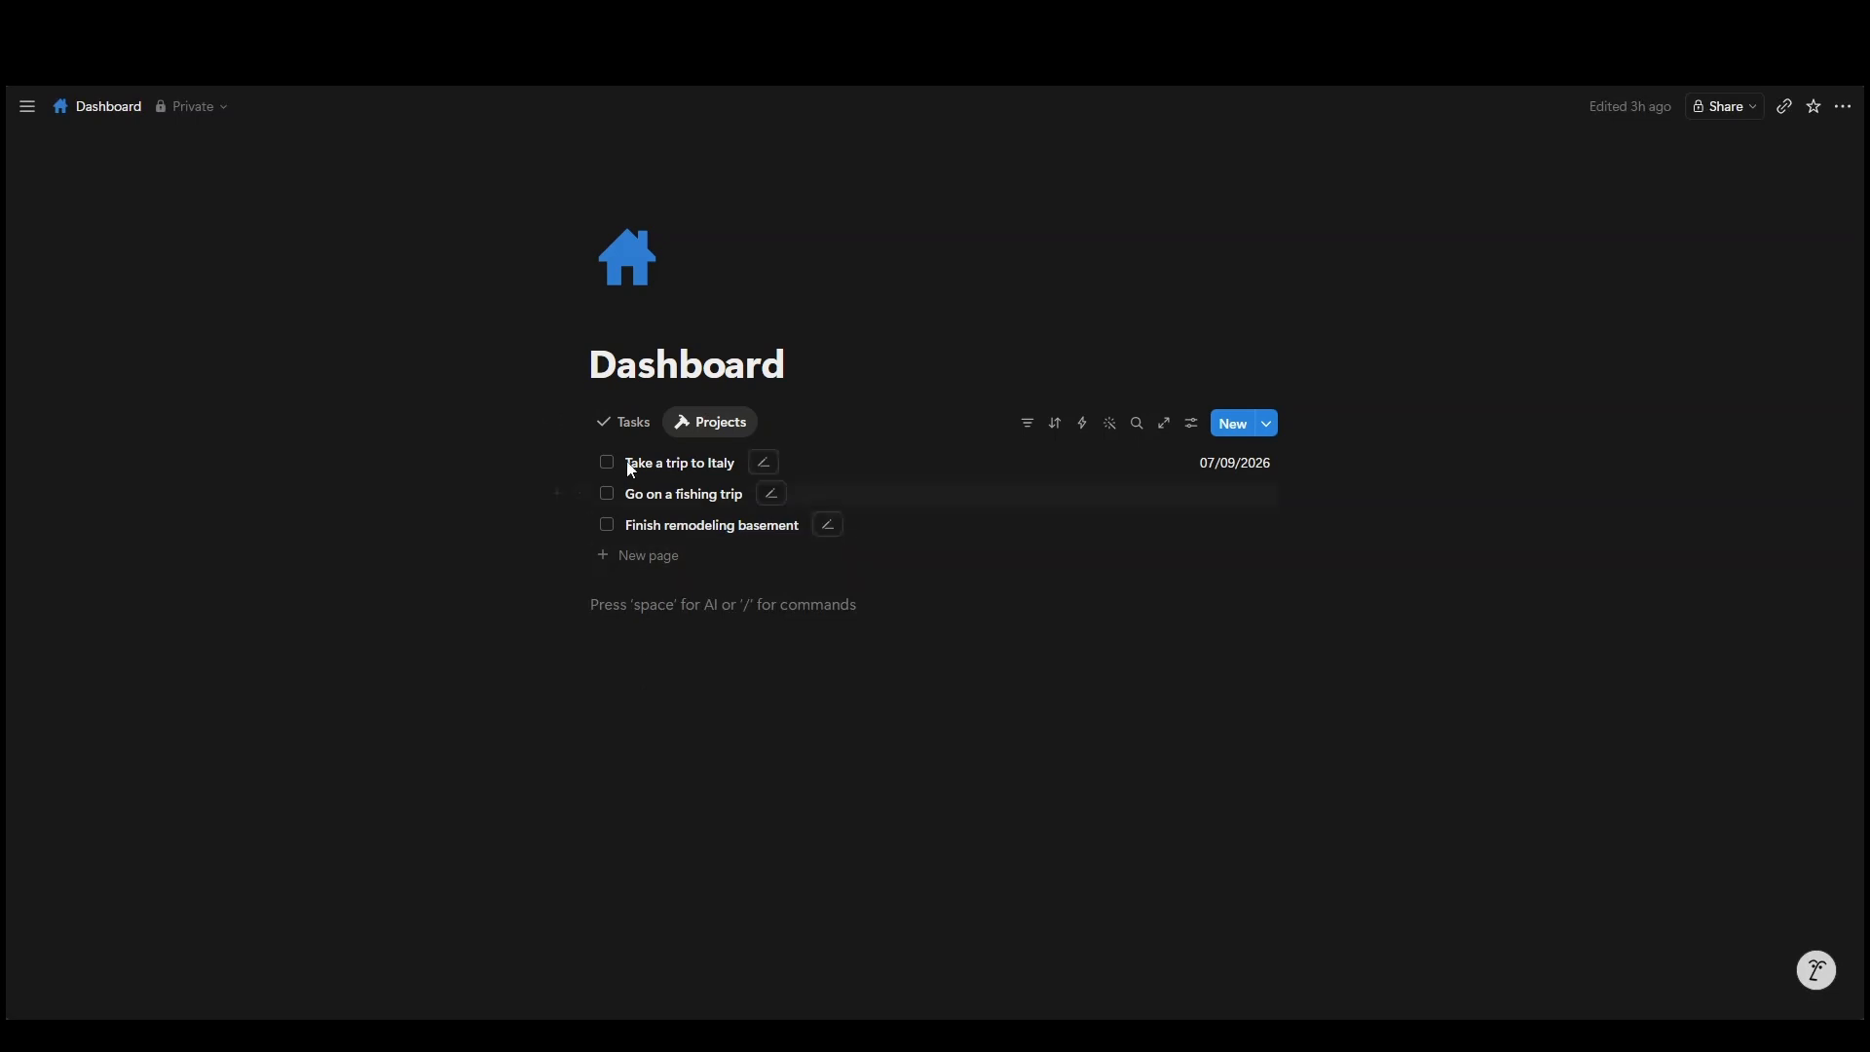
{"action": "left_click", "coordinate": [620, 425]}
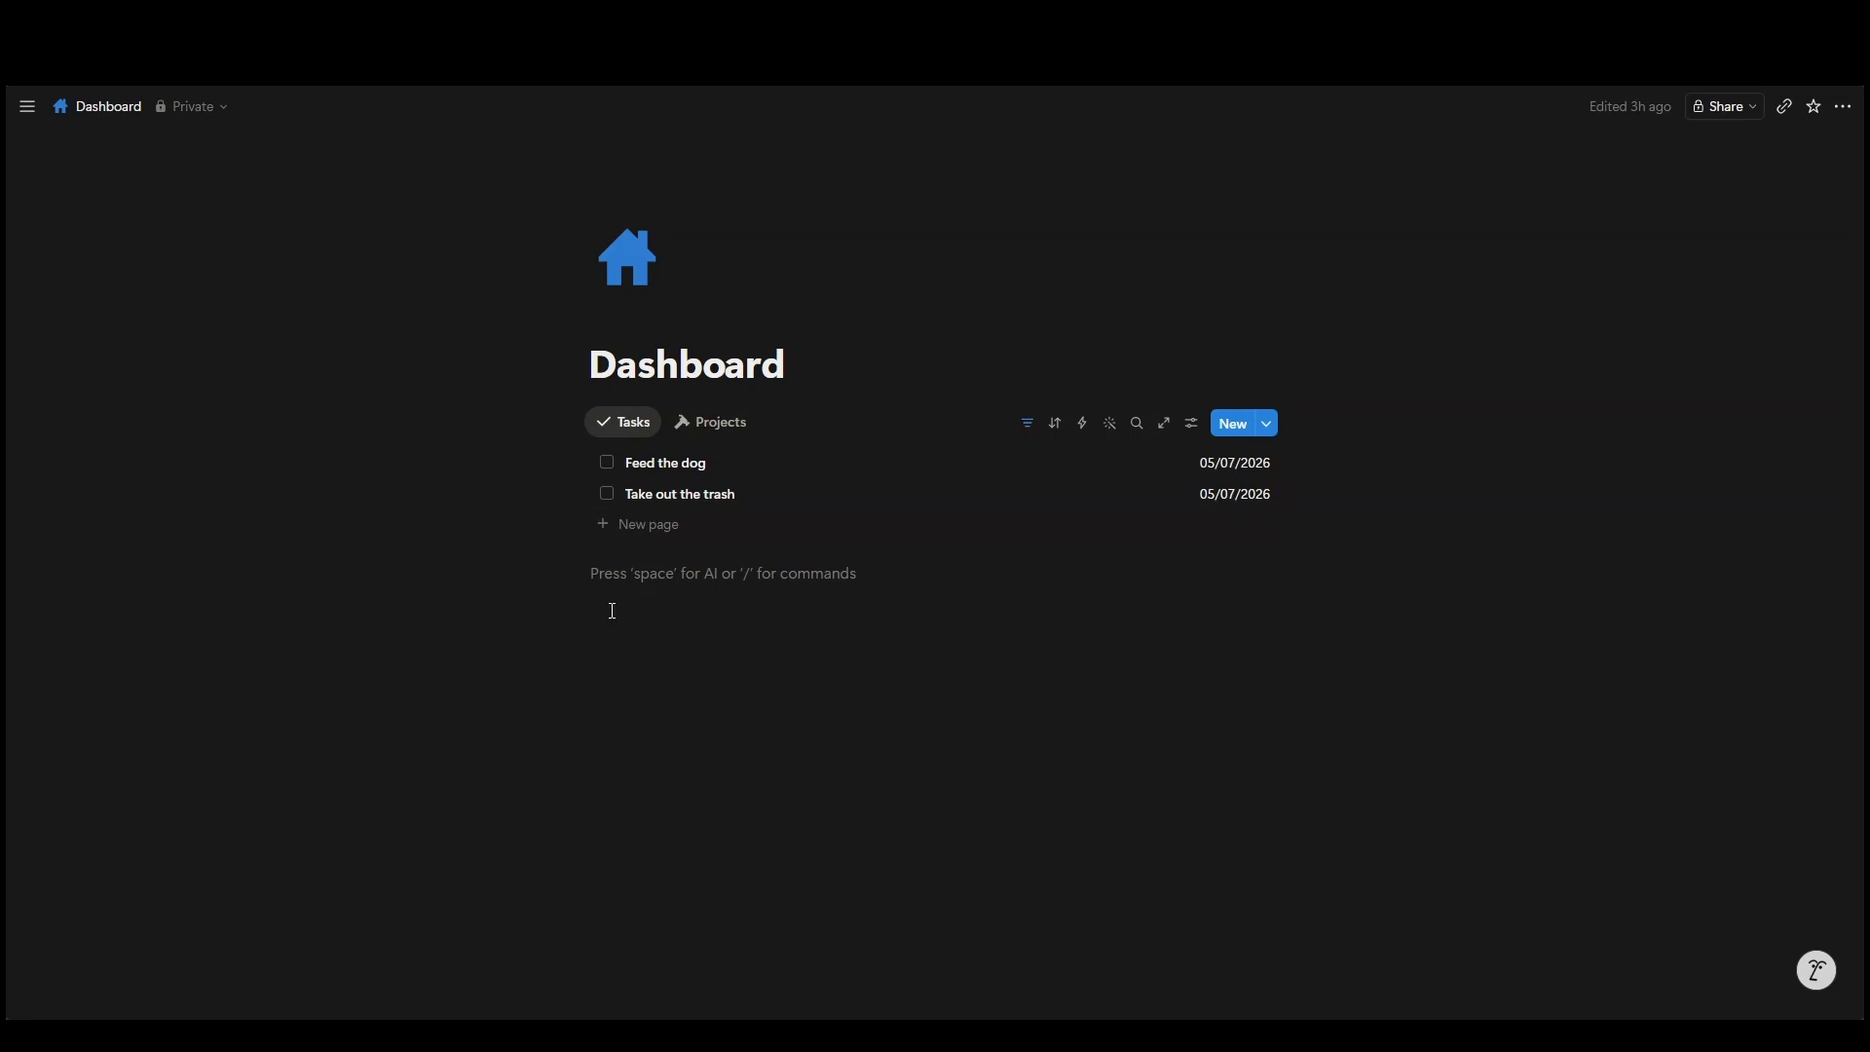
{"action": "left_click", "coordinate": [703, 435]}
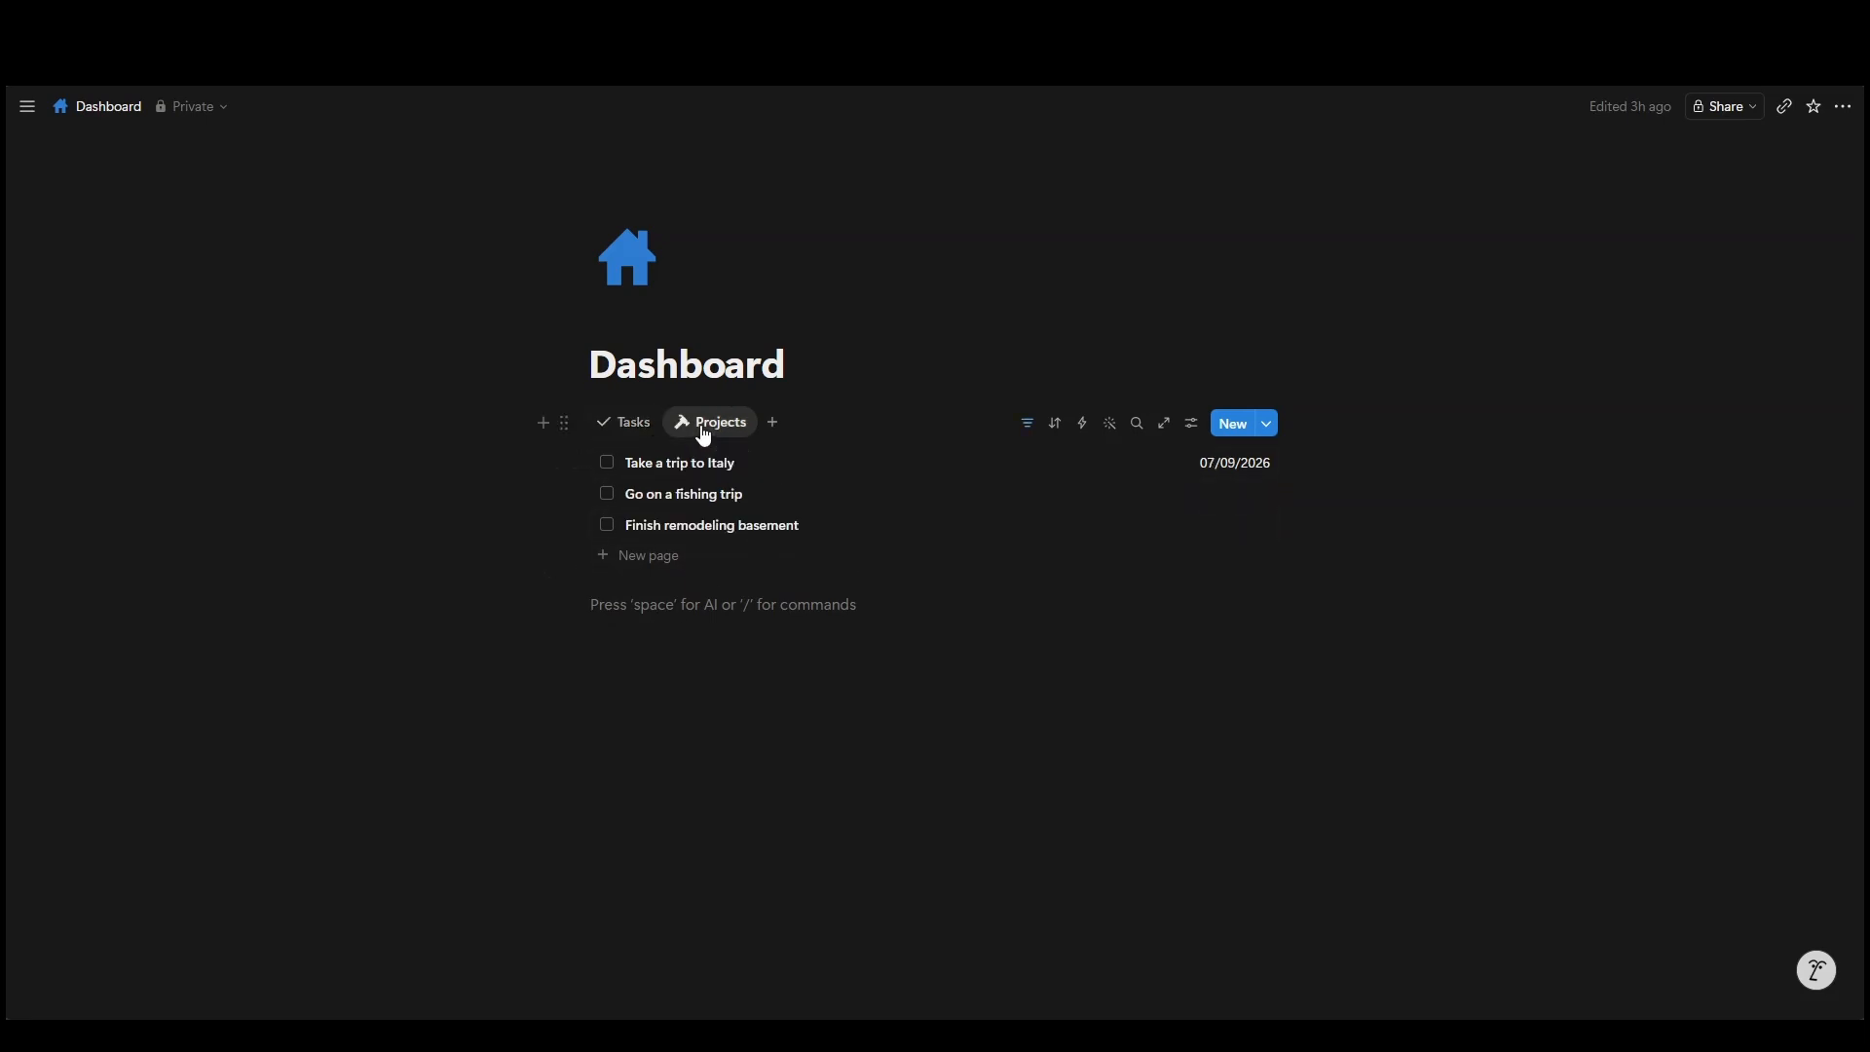
Step: In the Finish remodeling basement project, add tasks Buy new paint, Tear down old doorway, Install new framing, Paint door and Install new door
{"action": "left_click", "coordinate": [675, 531]}
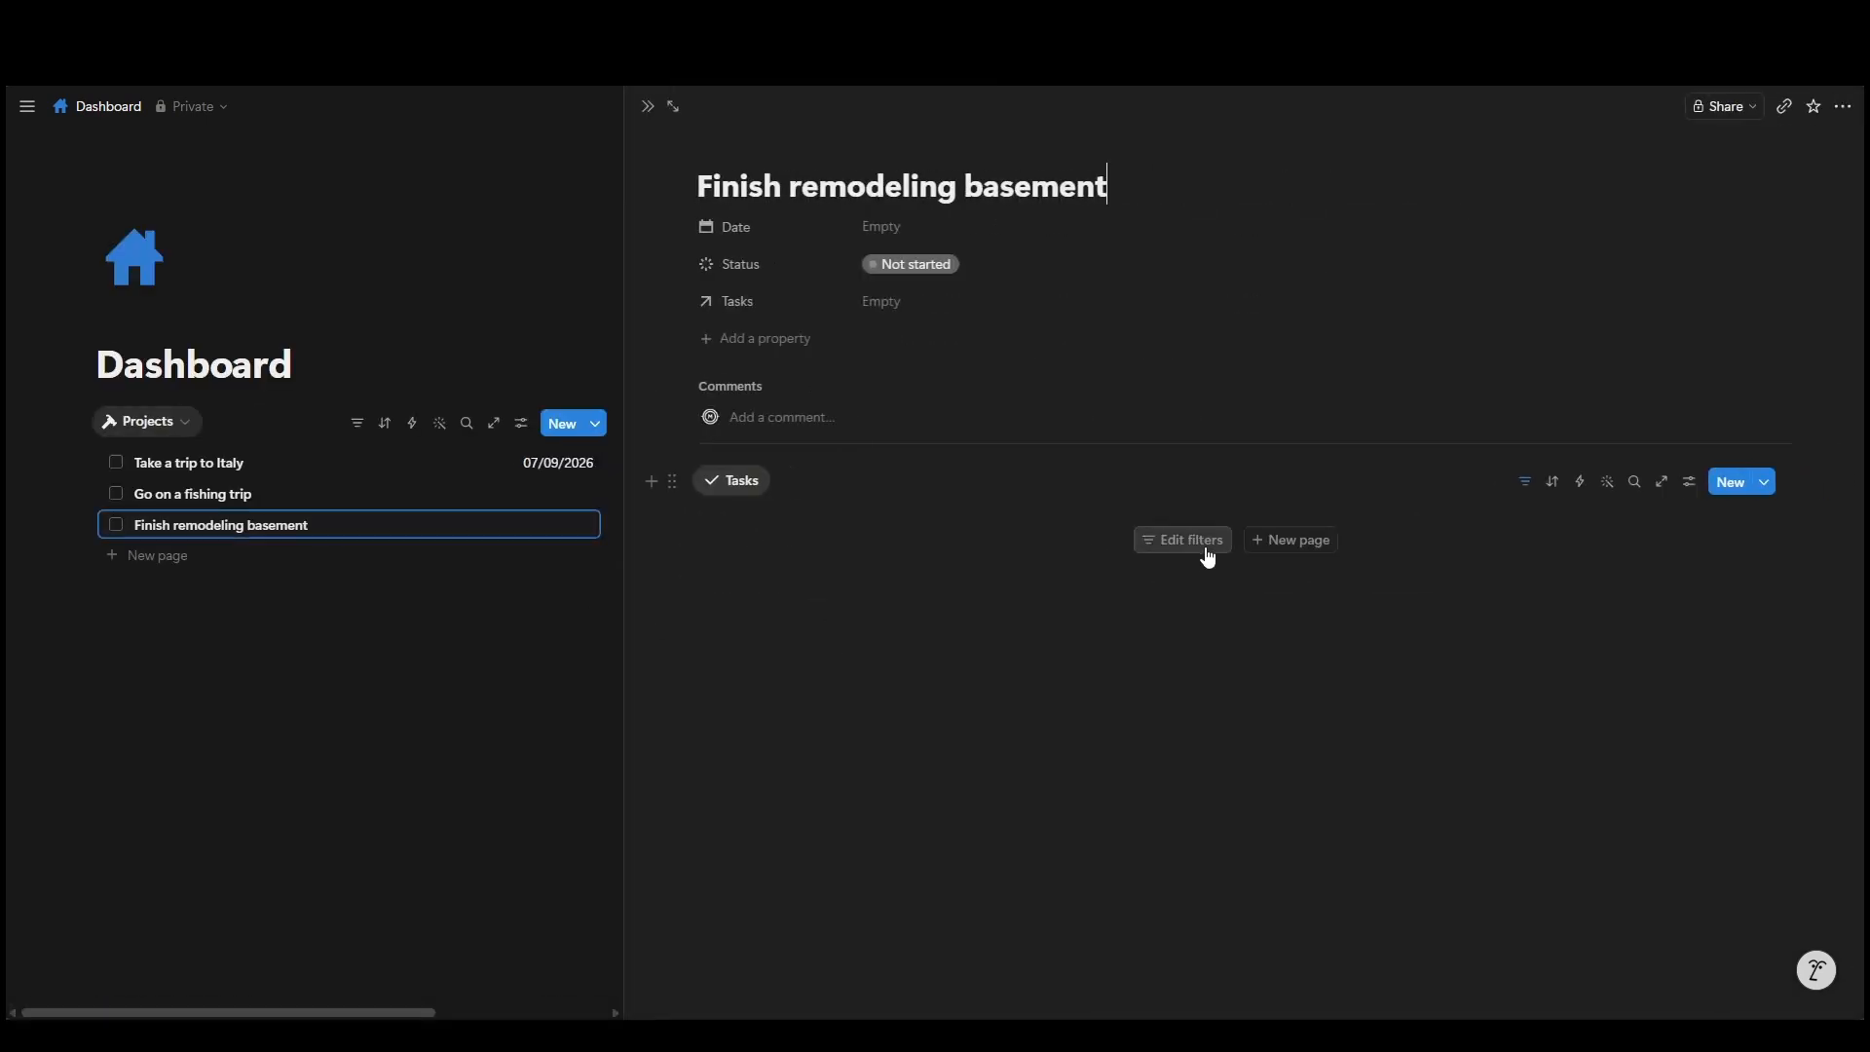
{"action": "left_click", "coordinate": [1266, 547]}
{"action": "type", "text": "Buy new paint"}
{"action": "key", "text": "Escape"}
{"action": "left_click", "coordinate": [1265, 552]}
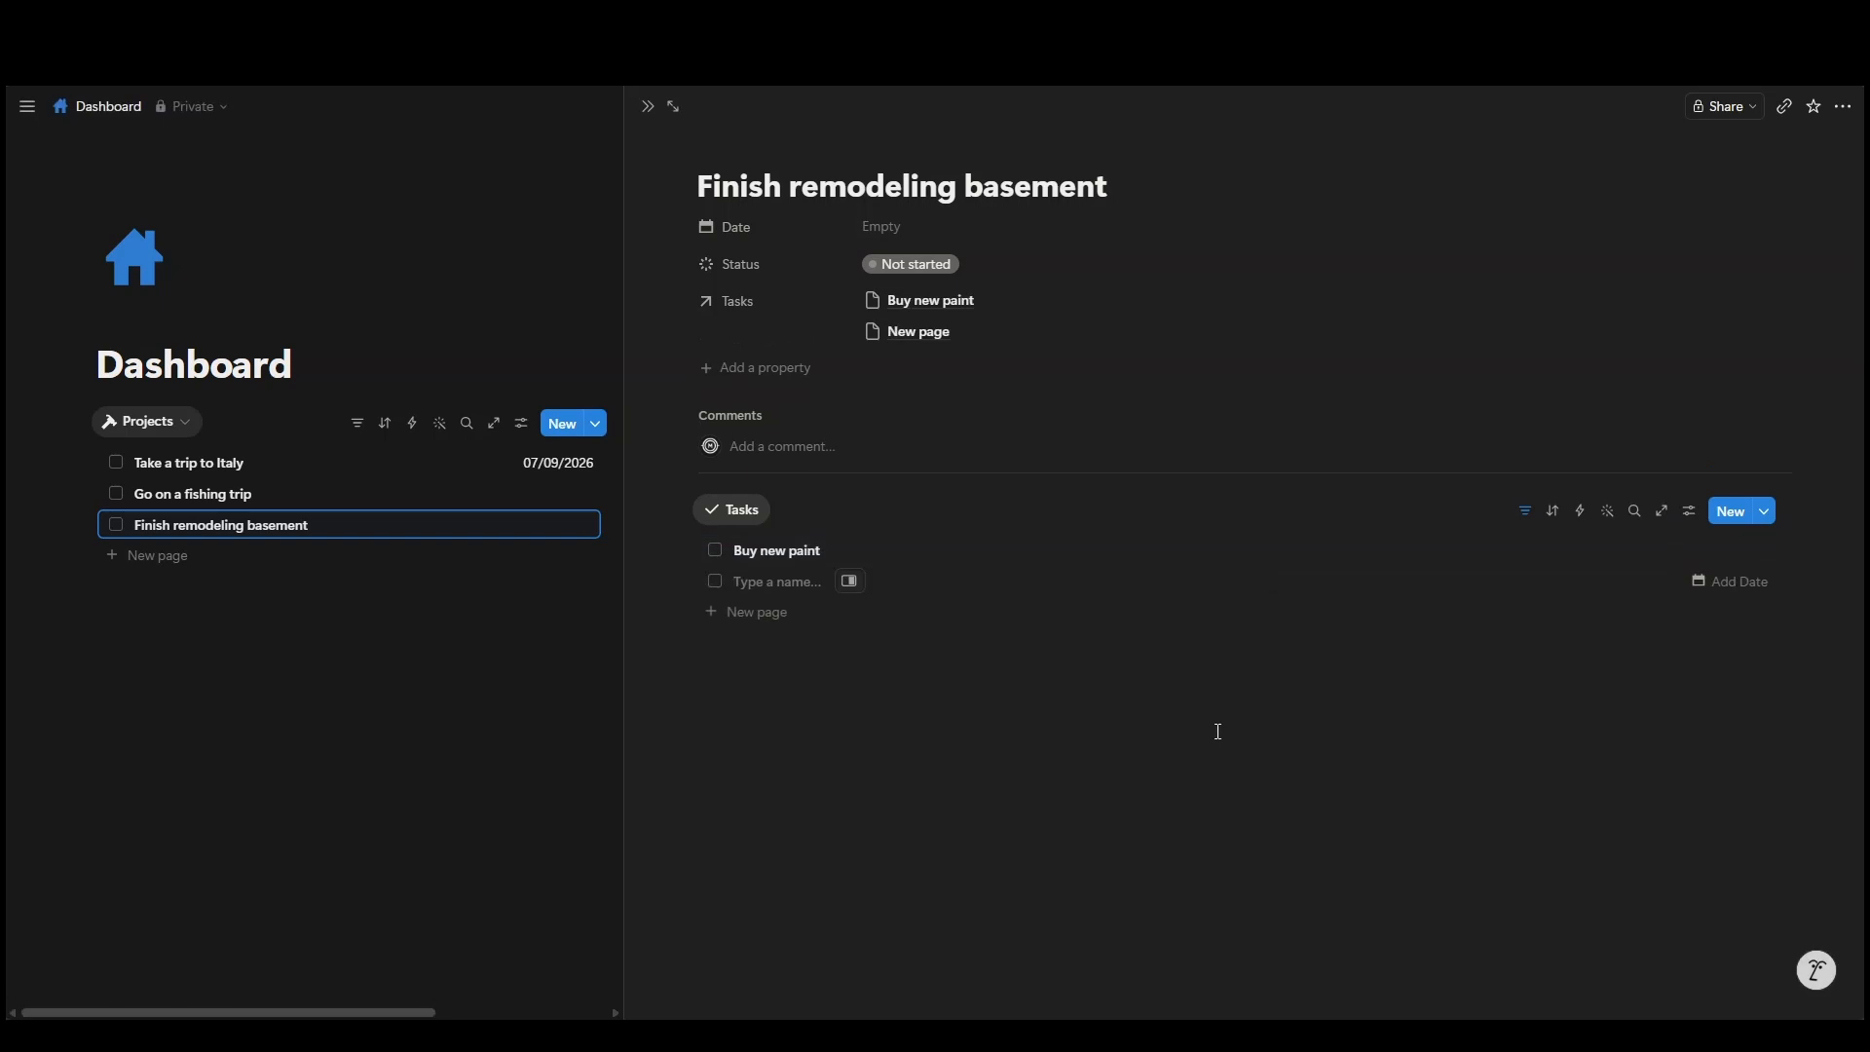
{"action": "type", "text": "Tear down old doorway"}
{"action": "key", "text": "Return"}
{"action": "type", "text": "Install new framing"}
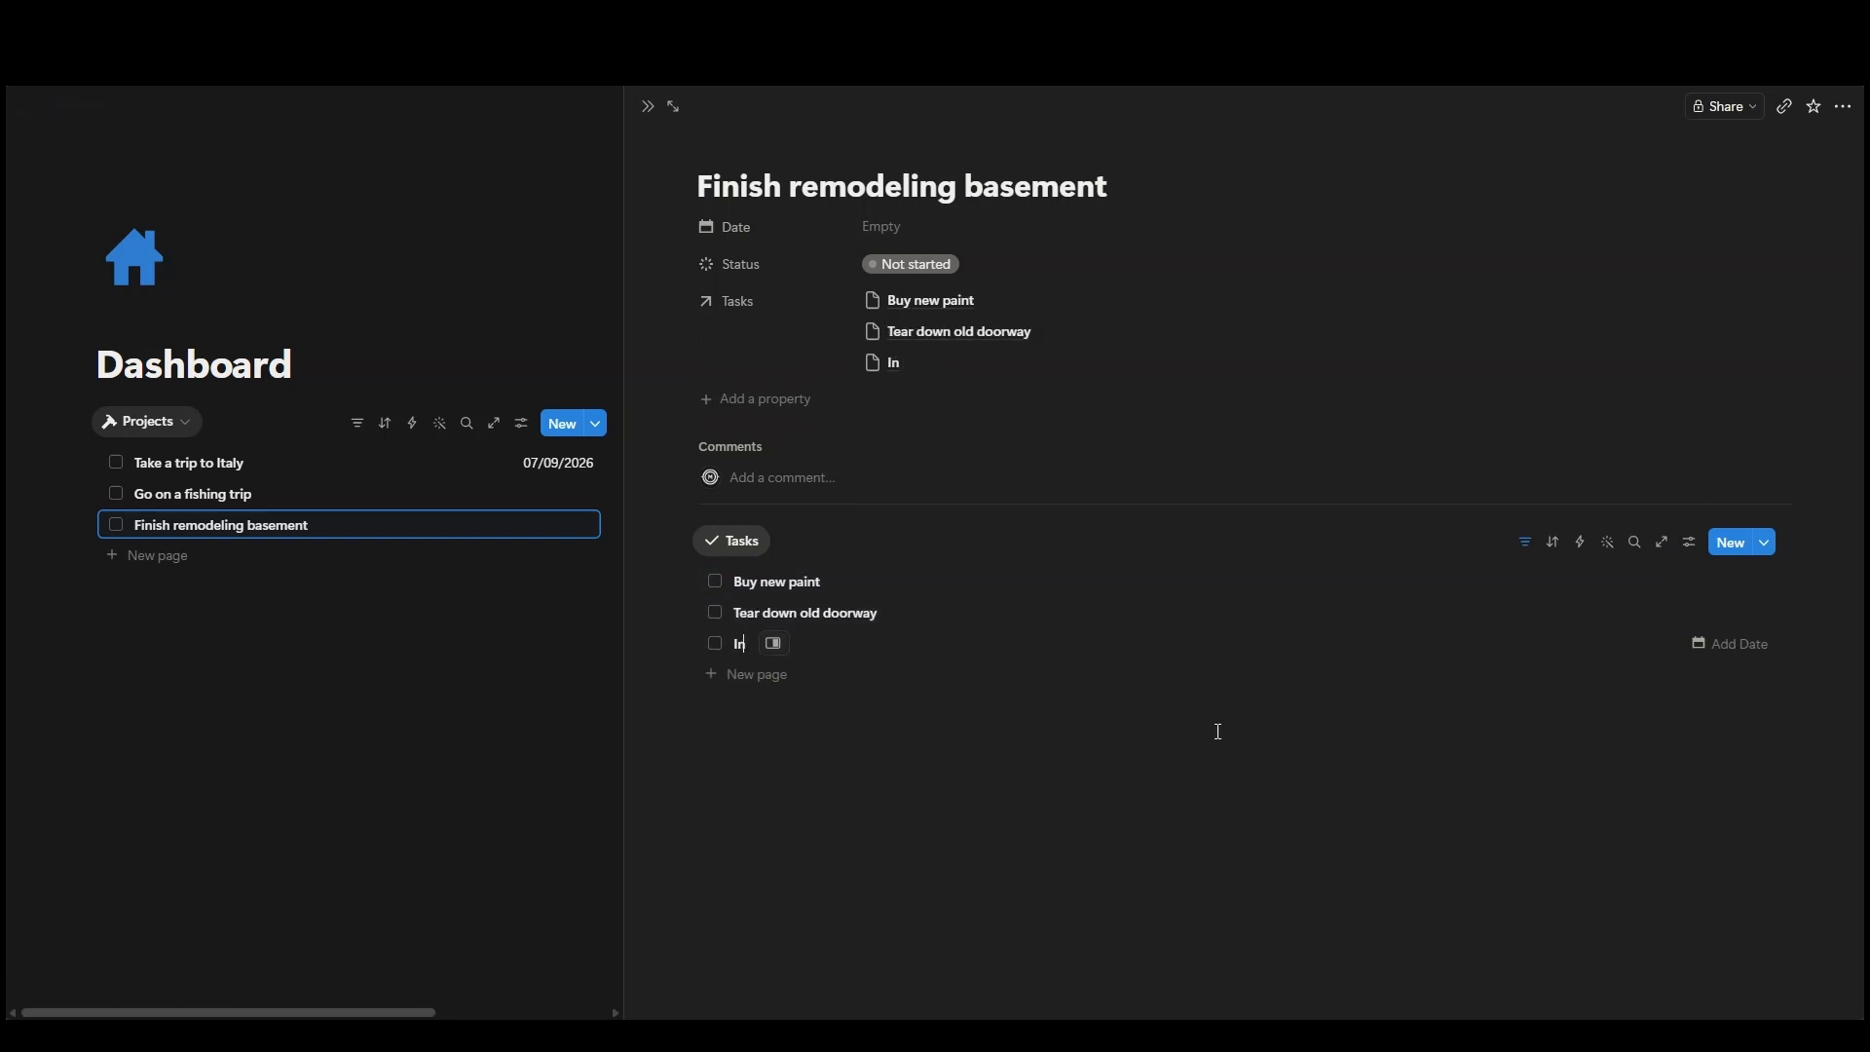
{"action": "key", "text": "Return"}
{"action": "type", "text": "Paint door"}
{"action": "key", "text": "Return"}
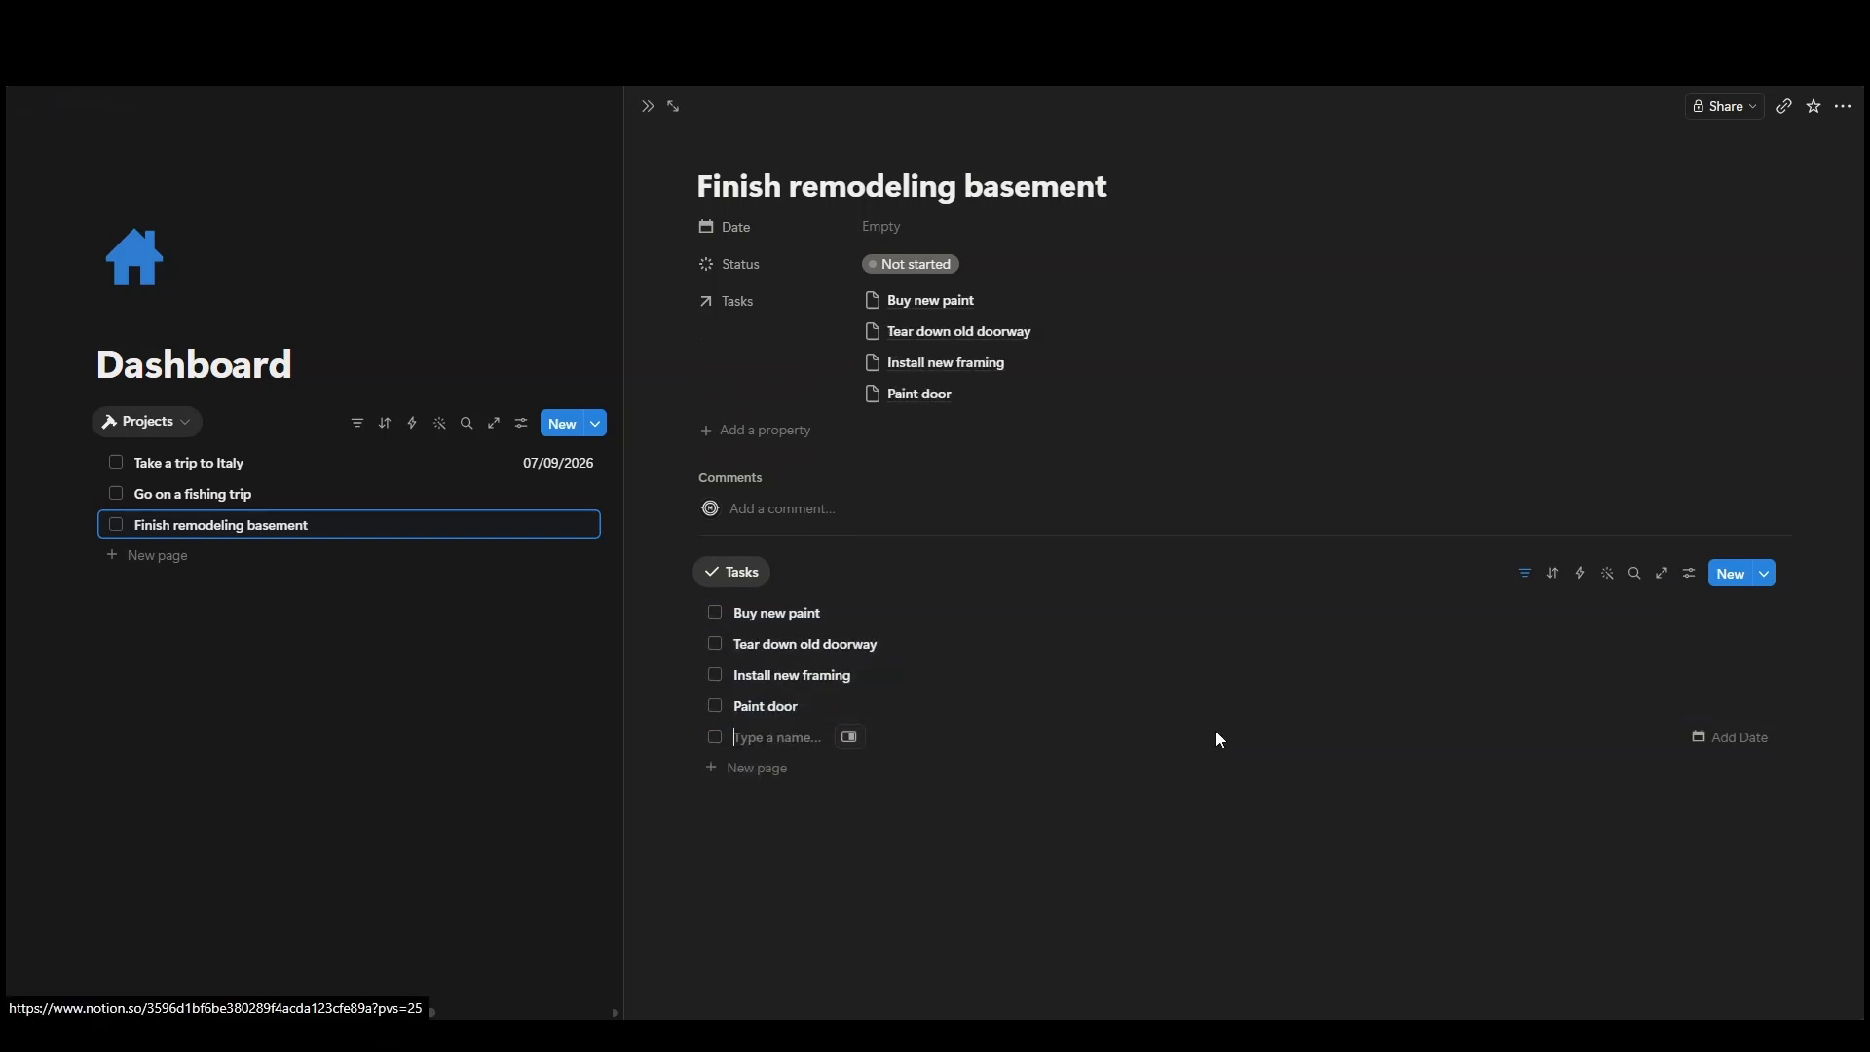
{"action": "type", "text": "Install new door"}
{"action": "left_click", "coordinate": [1278, 864]}
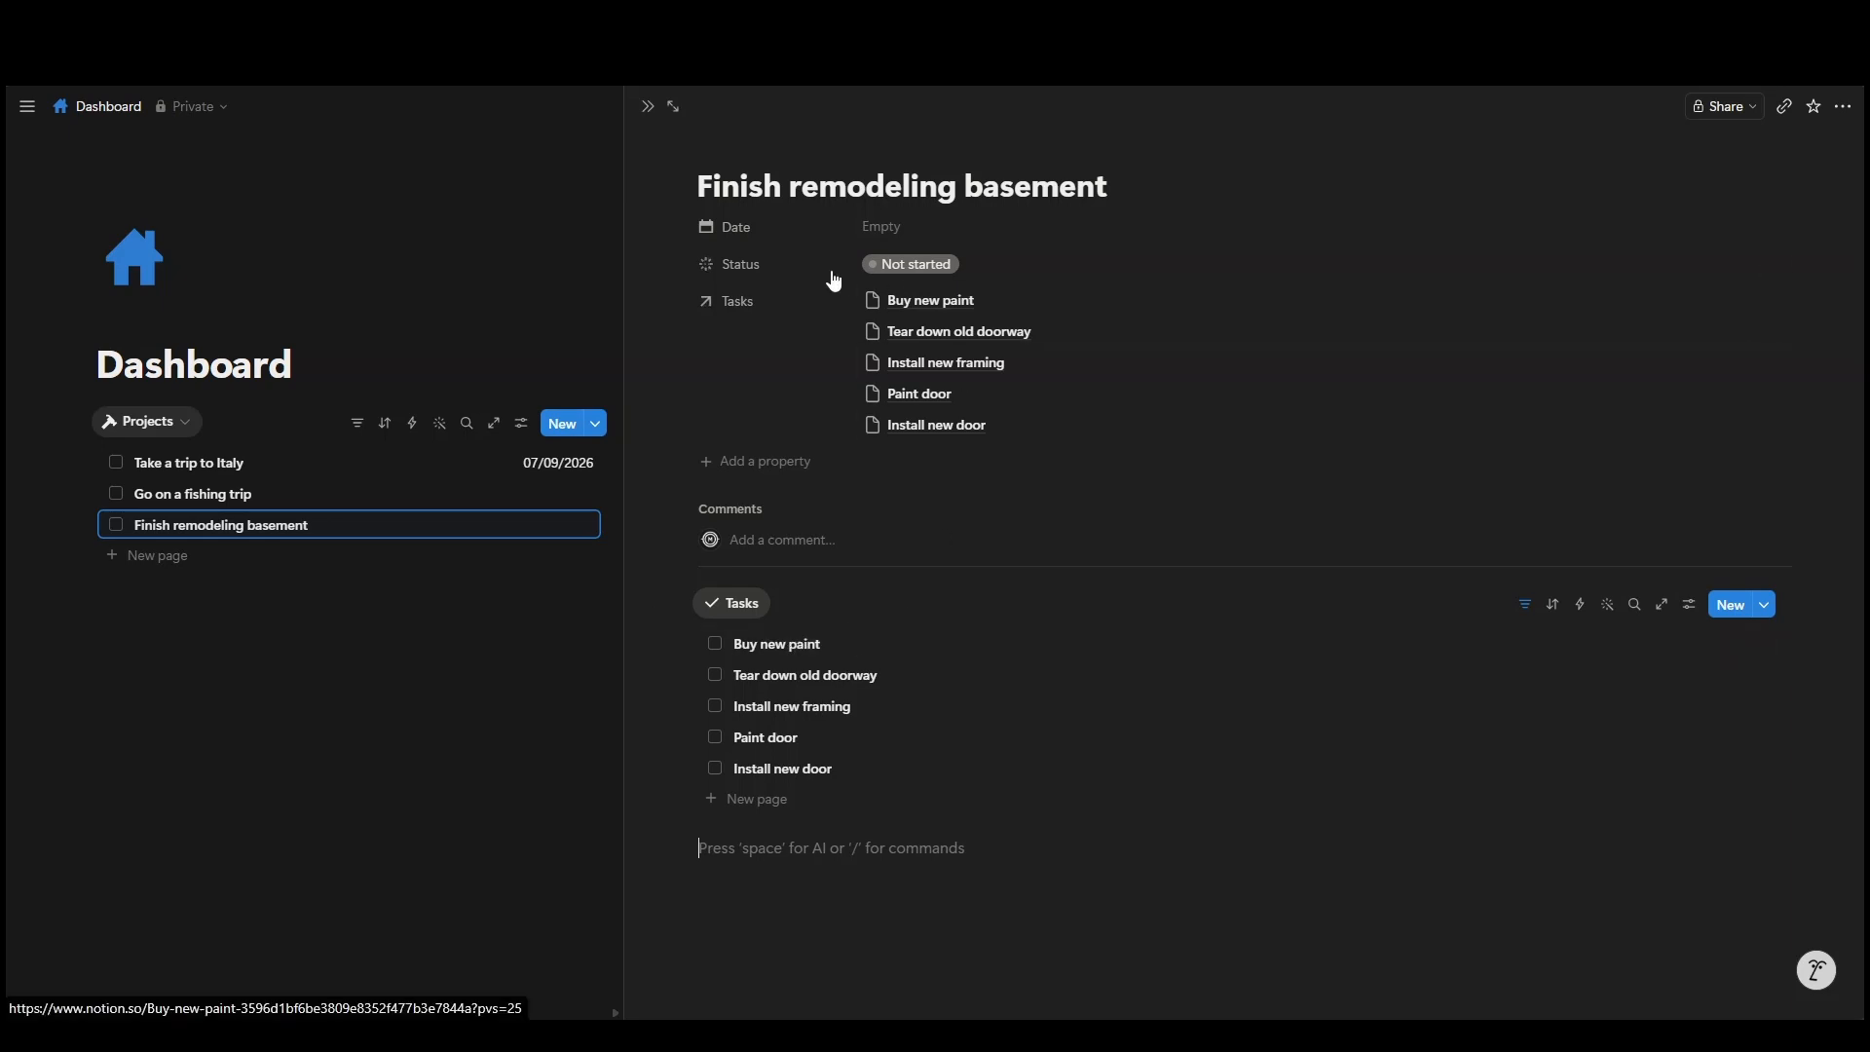
Step: Close the Finish remodeling basement project and show the Dashboard's Tasks view to review the listed tasks
{"action": "left_click", "coordinate": [648, 107]}
{"action": "left_click", "coordinate": [620, 426]}
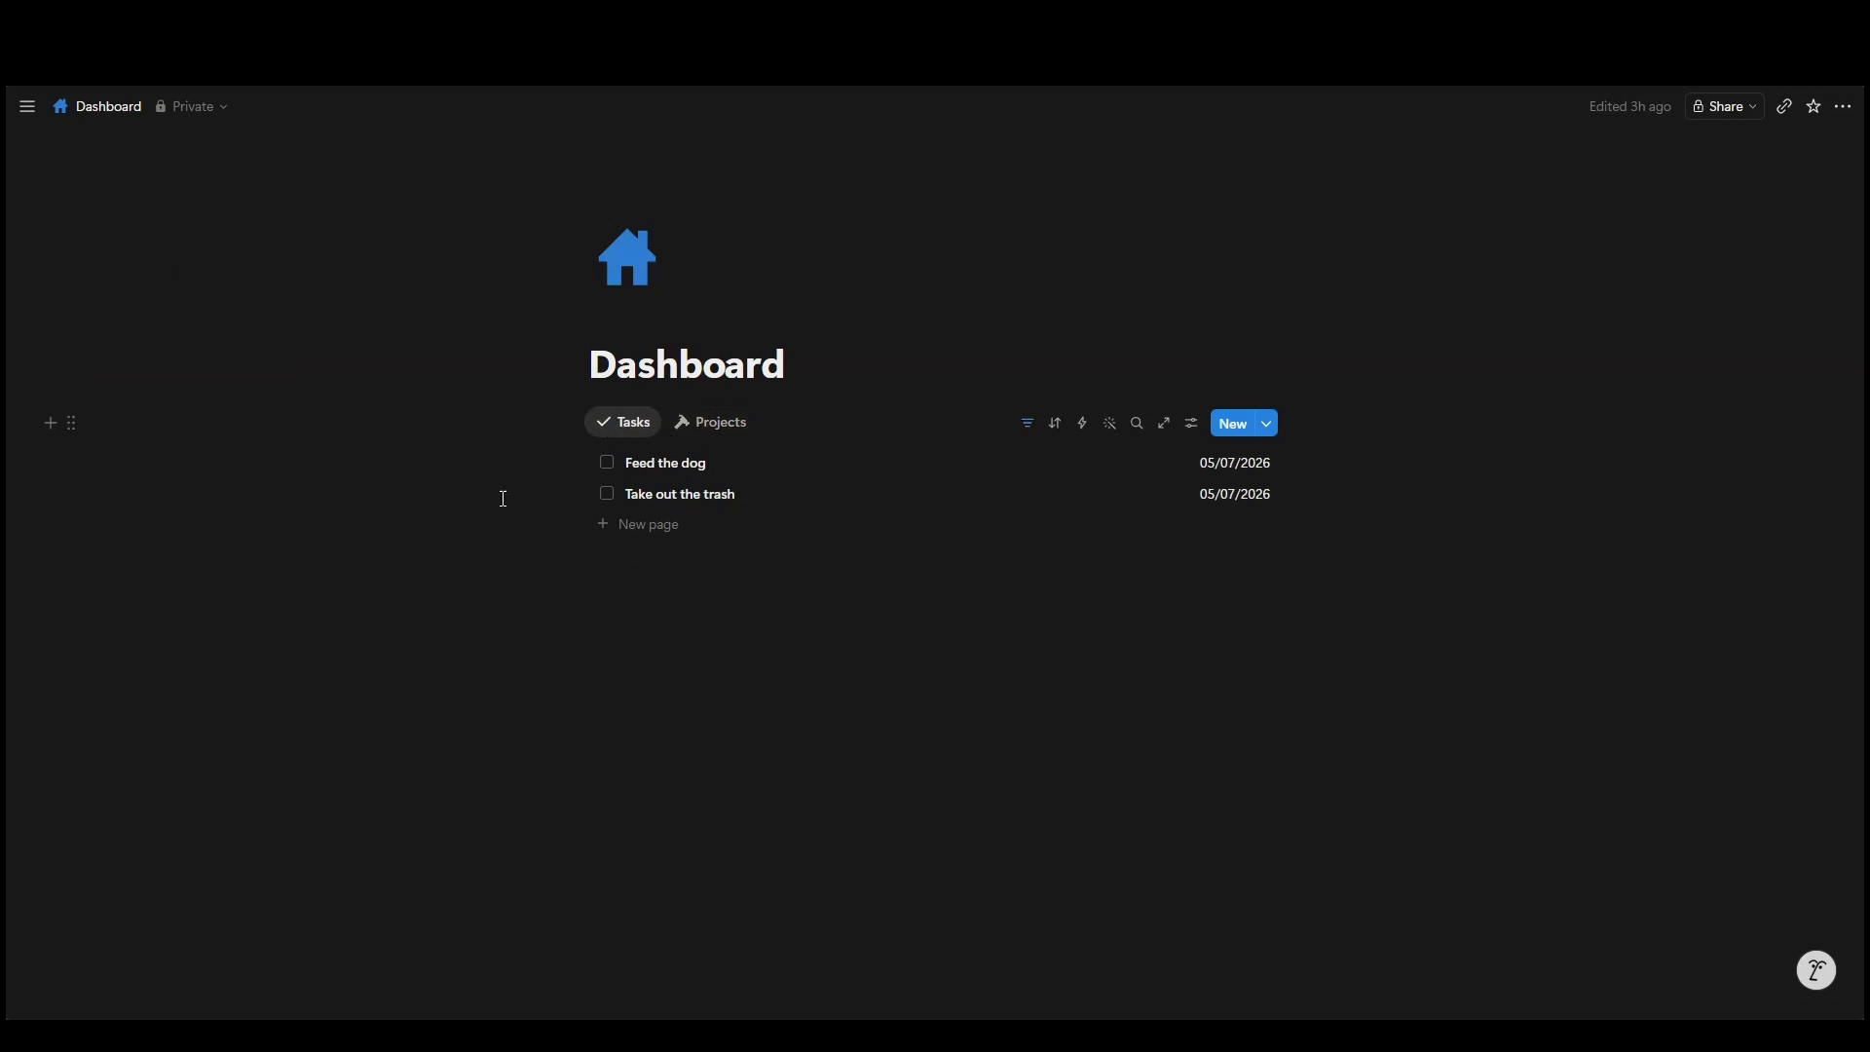